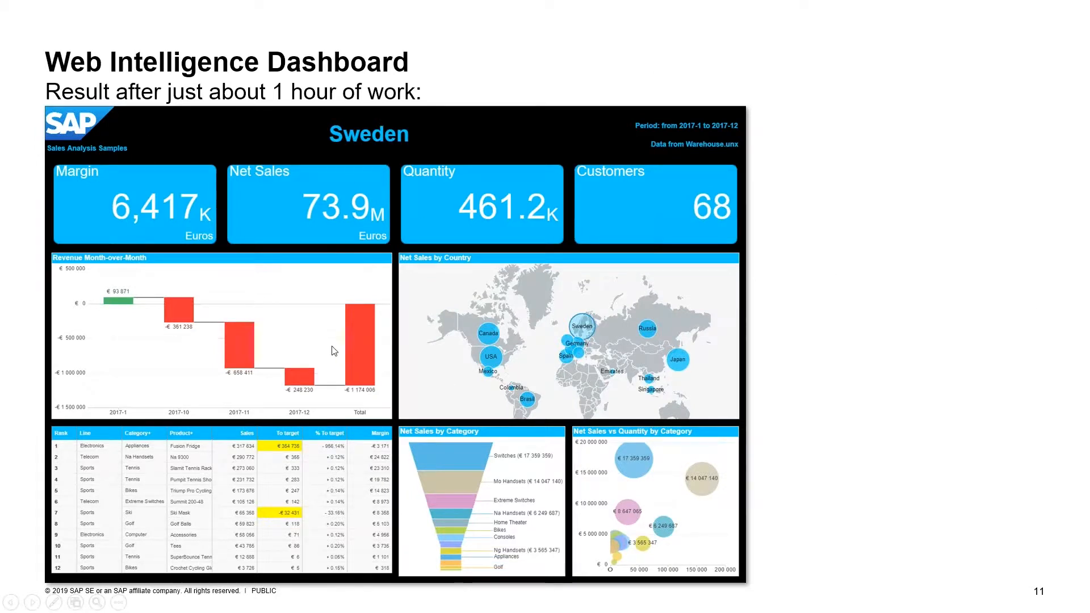
Step: End the slide show and switch to VMware Workstation, displaying the 4.2 virtual machine in full screen
{"action": "key", "text": "Escape"}
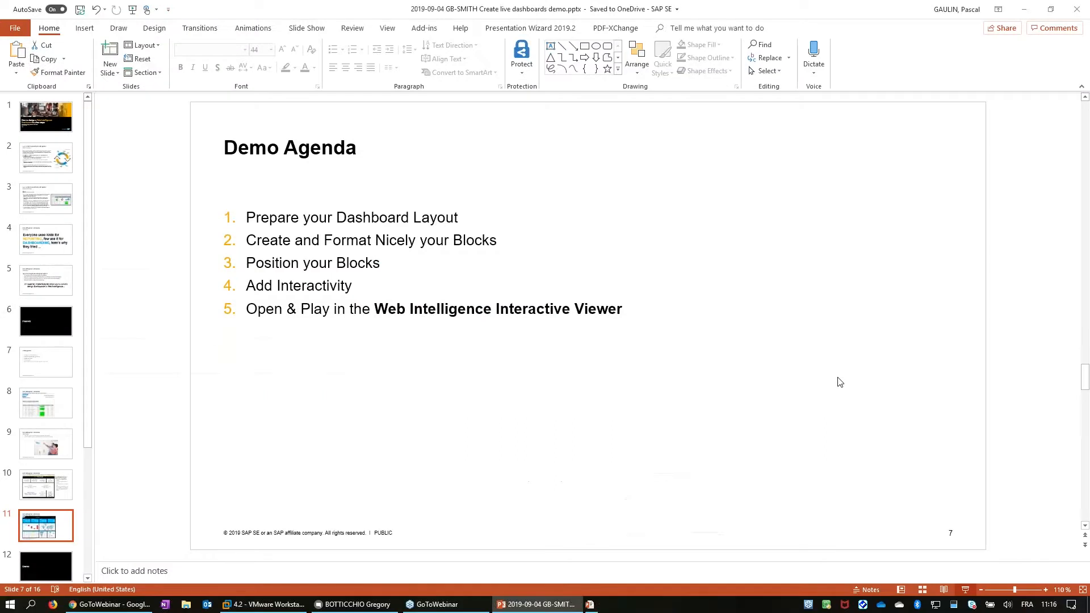
{"action": "left_click", "coordinate": [264, 604]}
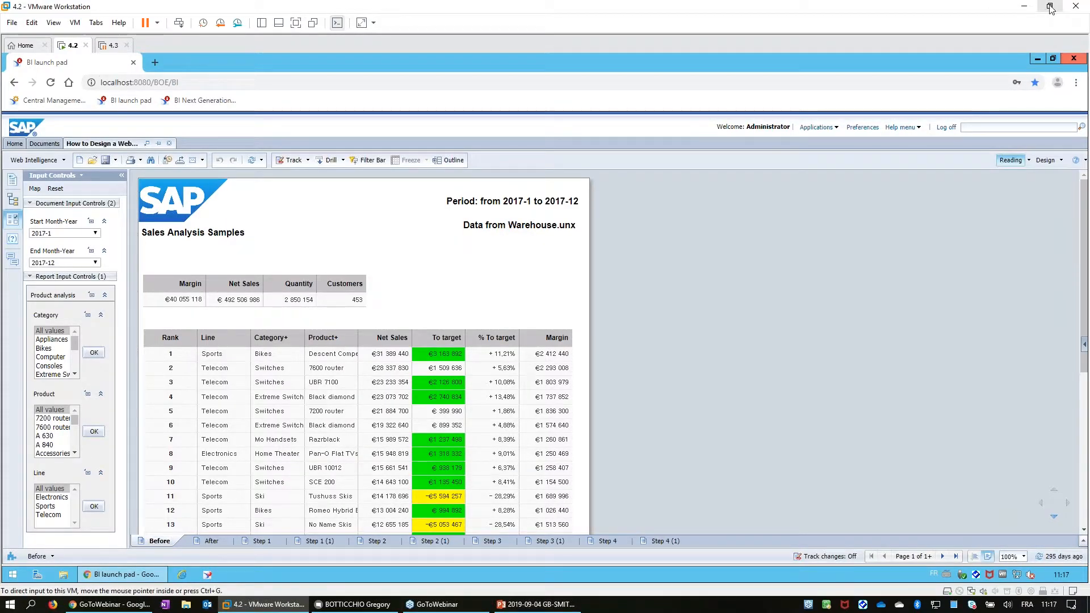
{"action": "left_click", "coordinate": [1050, 7]}
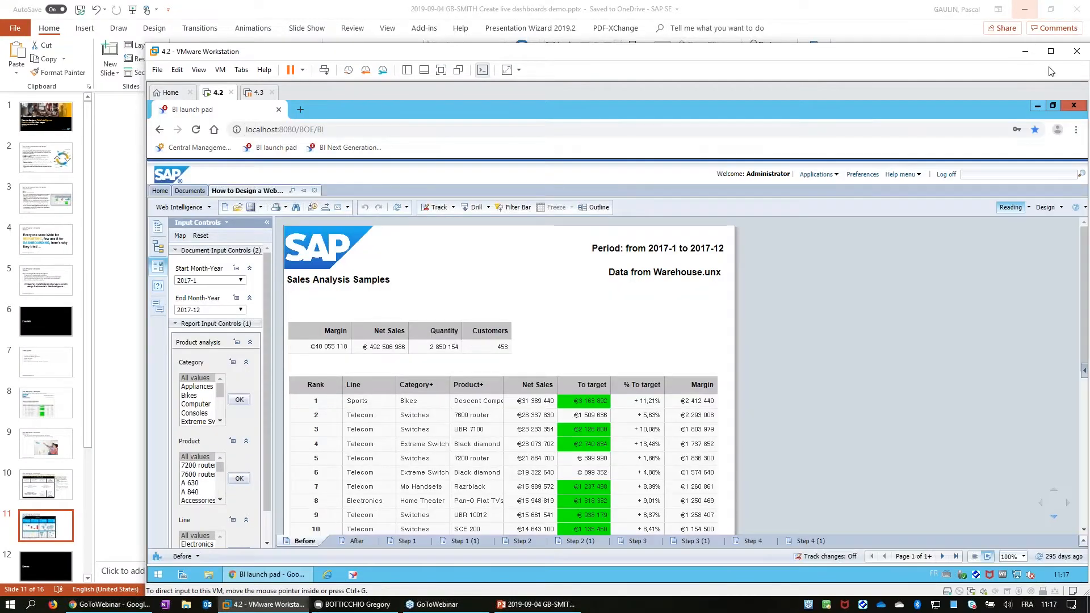
{"action": "left_click", "coordinate": [1051, 52]}
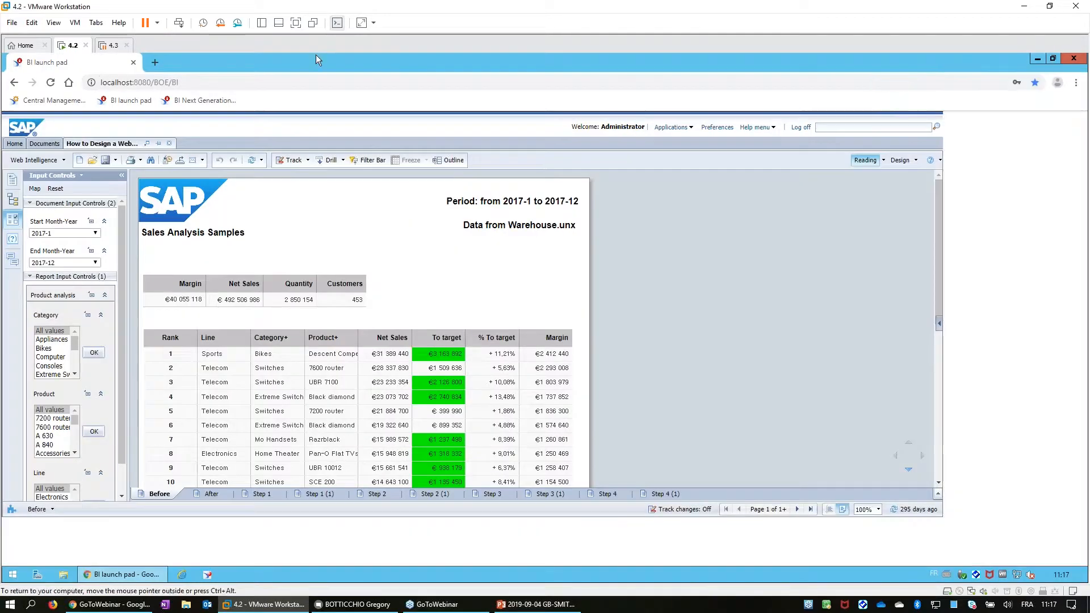
{"action": "left_click", "coordinate": [296, 24]}
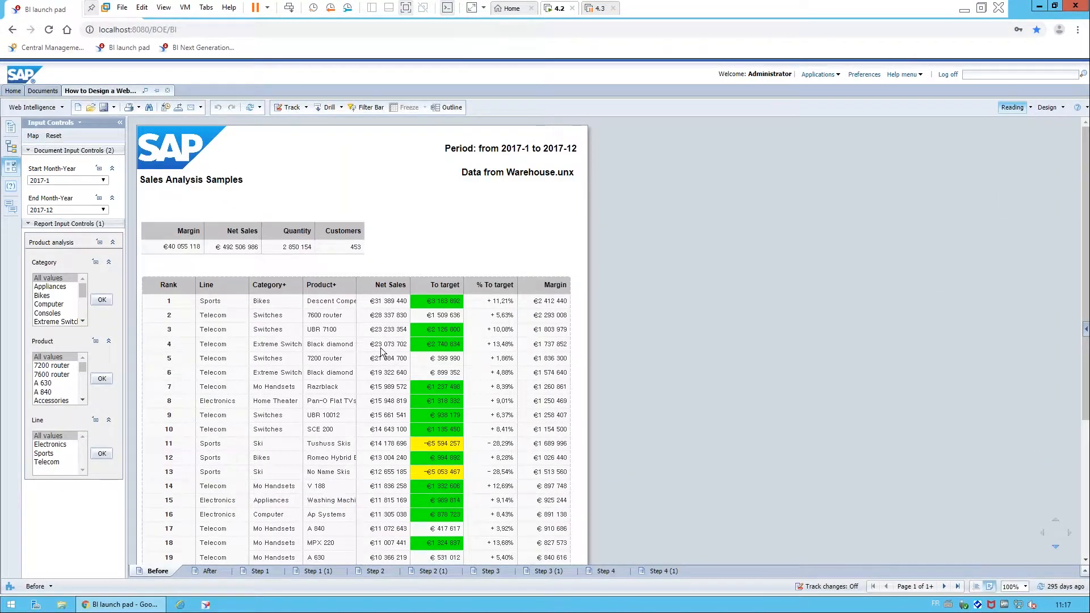
Step: Open the Step 1 (1) report of the document and switch it to Design mode
{"action": "left_click", "coordinate": [260, 572]}
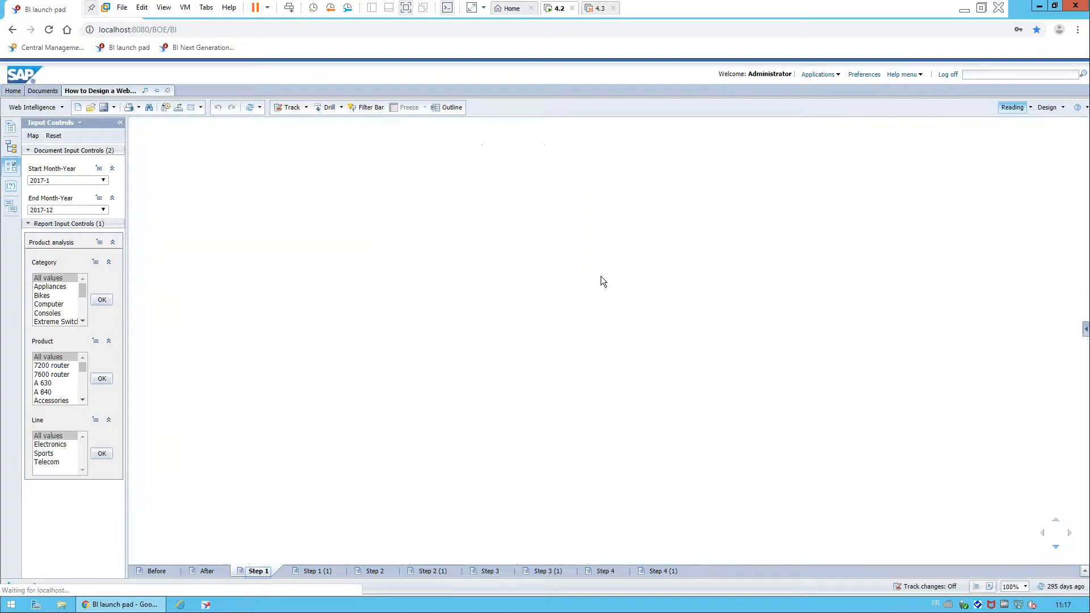
{"action": "left_click", "coordinate": [321, 571]}
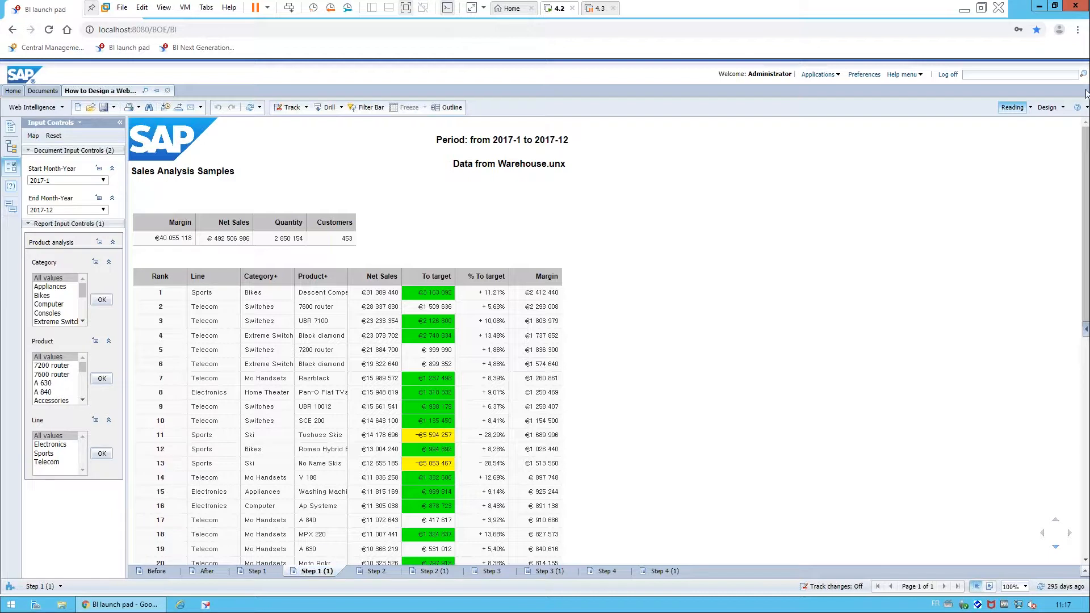
{"action": "left_click", "coordinate": [1047, 107]}
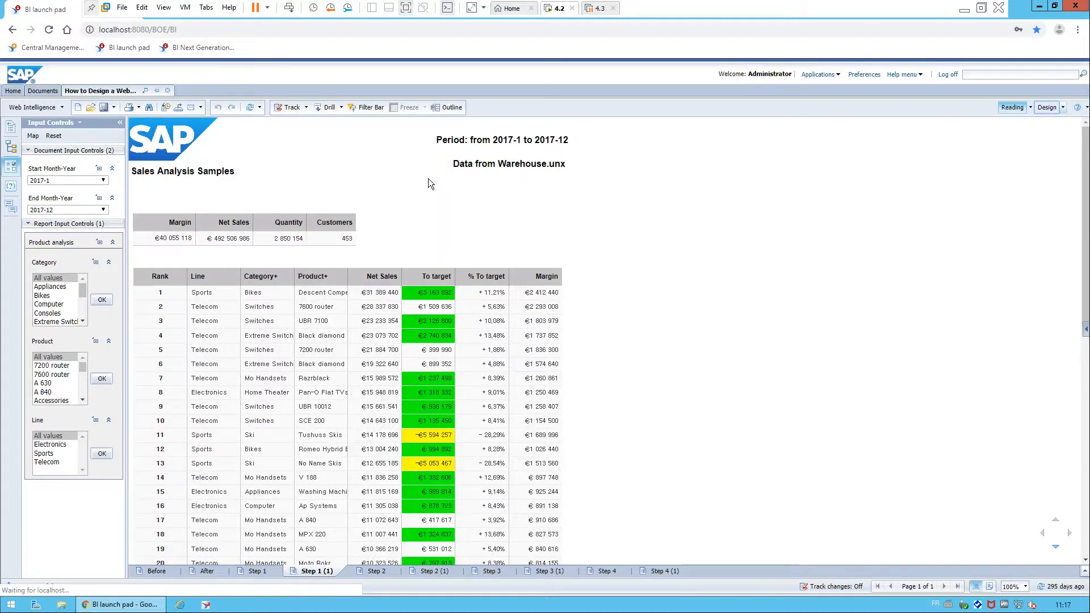
Step: Set the report's page size to A3 with Landscape orientation
{"action": "left_click", "coordinate": [370, 110]}
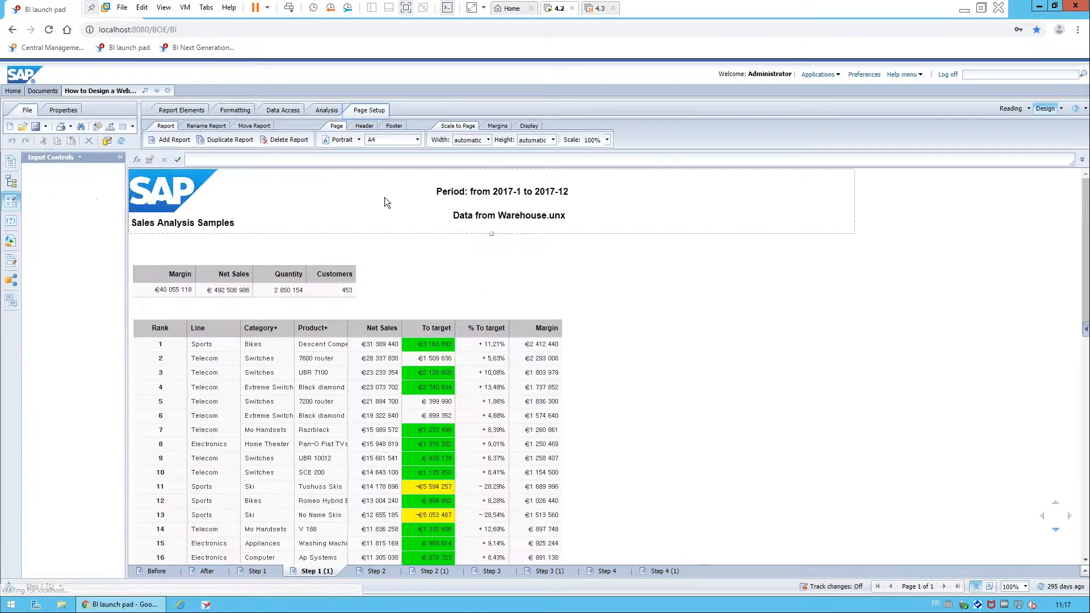
{"action": "left_click", "coordinate": [417, 141]}
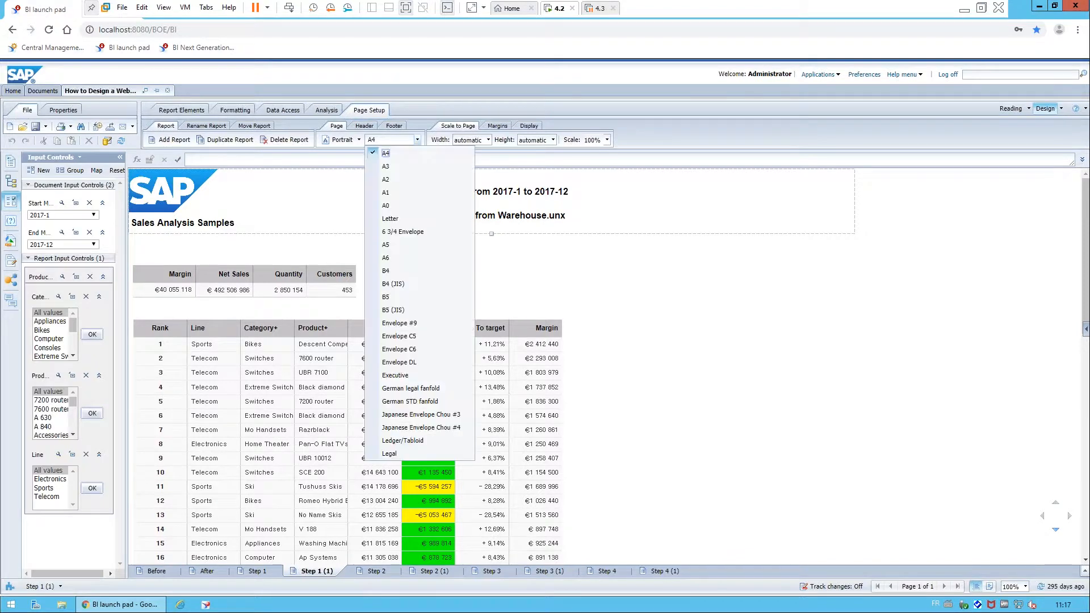
{"action": "left_click", "coordinate": [400, 166]}
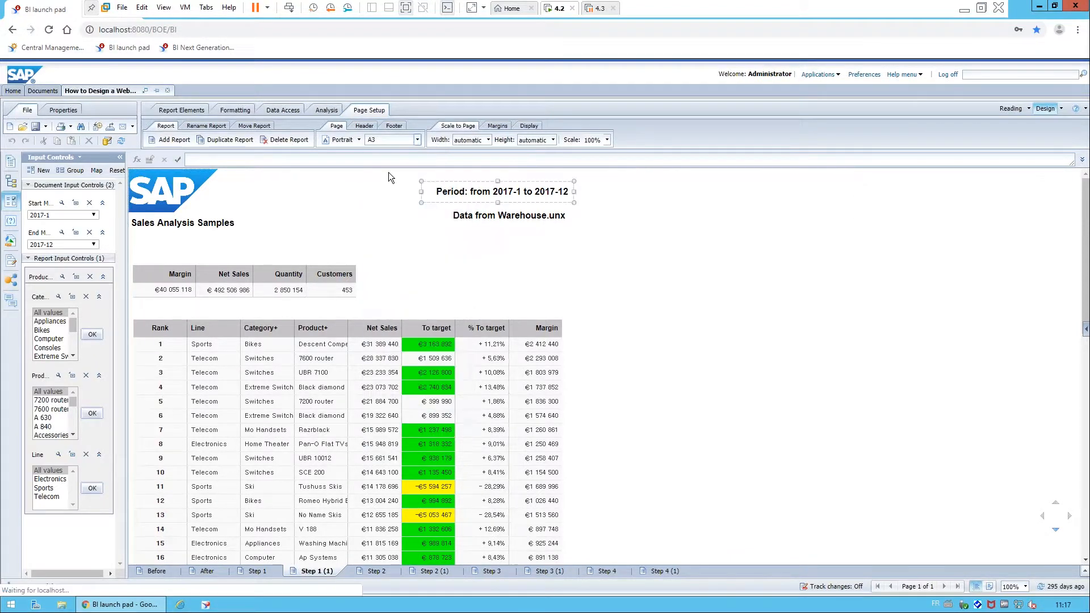
{"action": "left_click", "coordinate": [360, 140]}
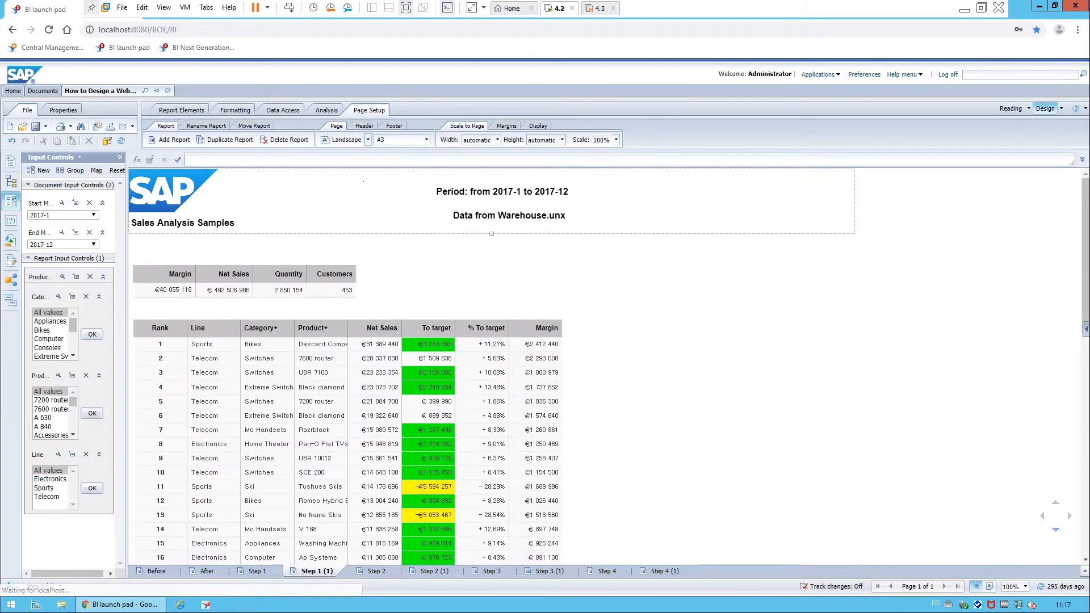
Step: Display the report in Page mode and show its page margin settings
{"action": "left_click", "coordinate": [990, 588]}
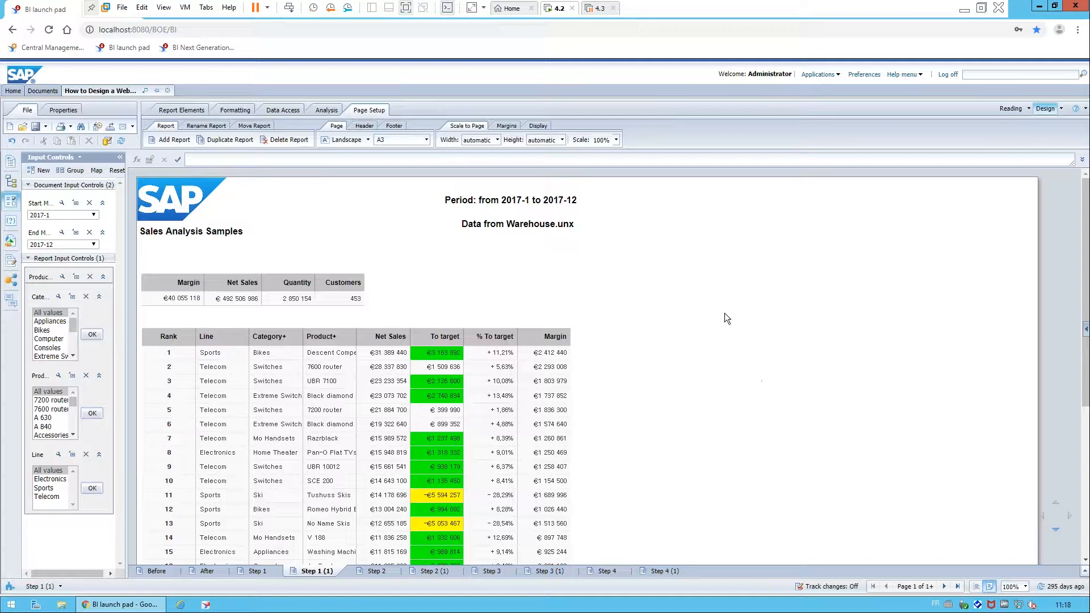
{"action": "left_click", "coordinate": [506, 125]}
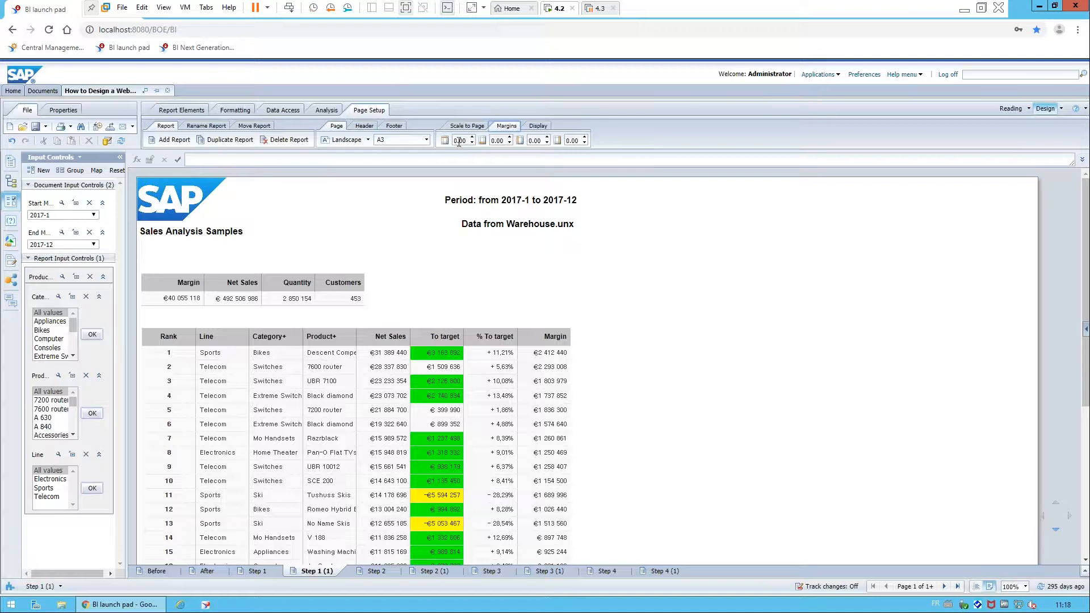
{"action": "left_click", "coordinate": [621, 242]}
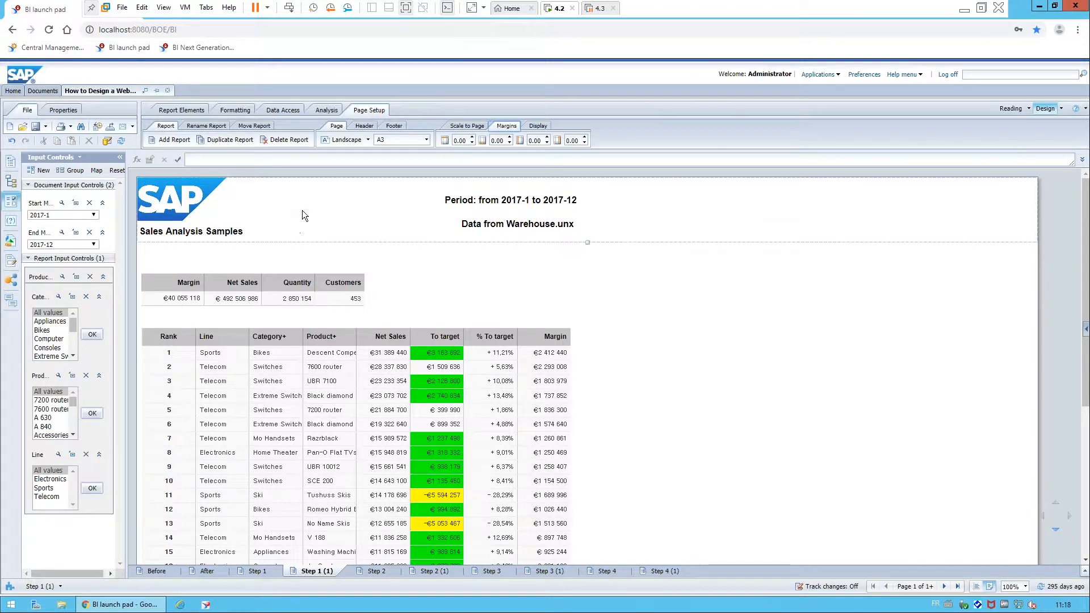
Step: Set the font color of the Sales Analysis Samples, Period and Data from Warehouse.unx cells to light blue
{"action": "left_click", "coordinate": [226, 235]}
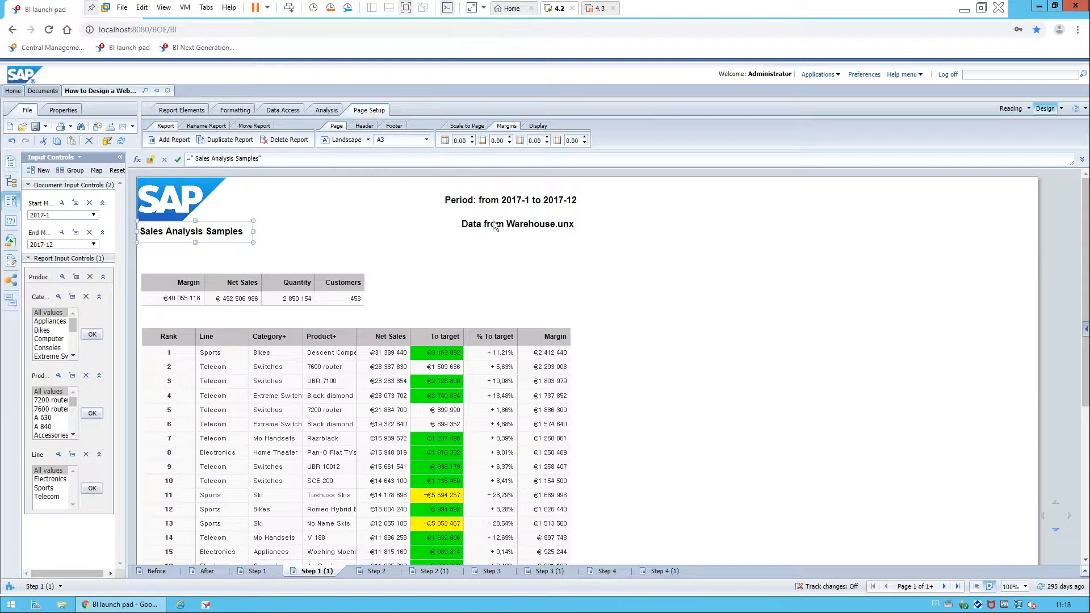
{"action": "right_click", "coordinate": [539, 227]}
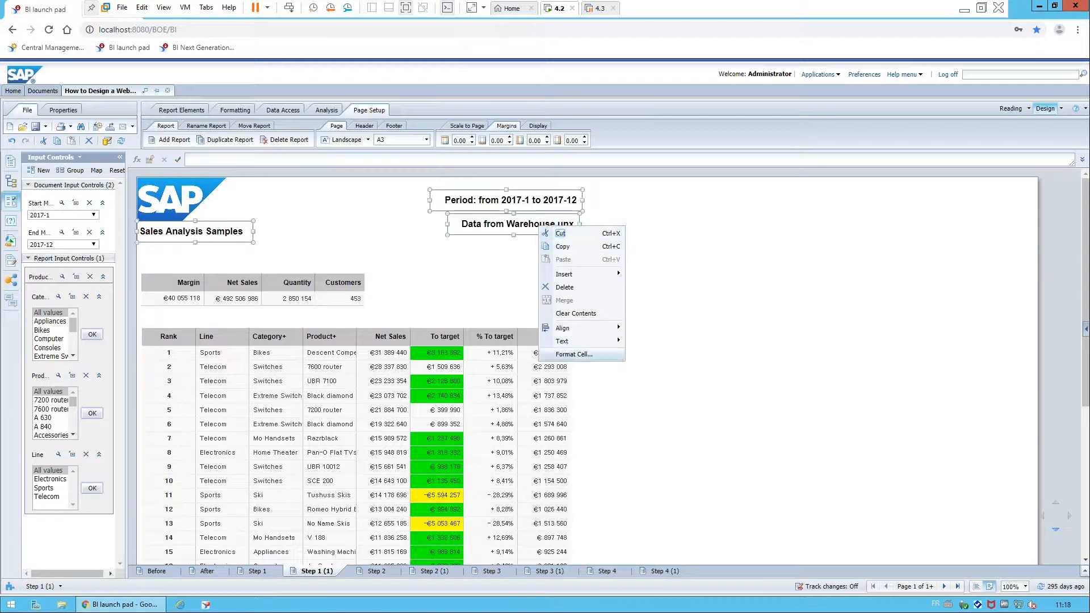
{"action": "left_click", "coordinate": [574, 355]}
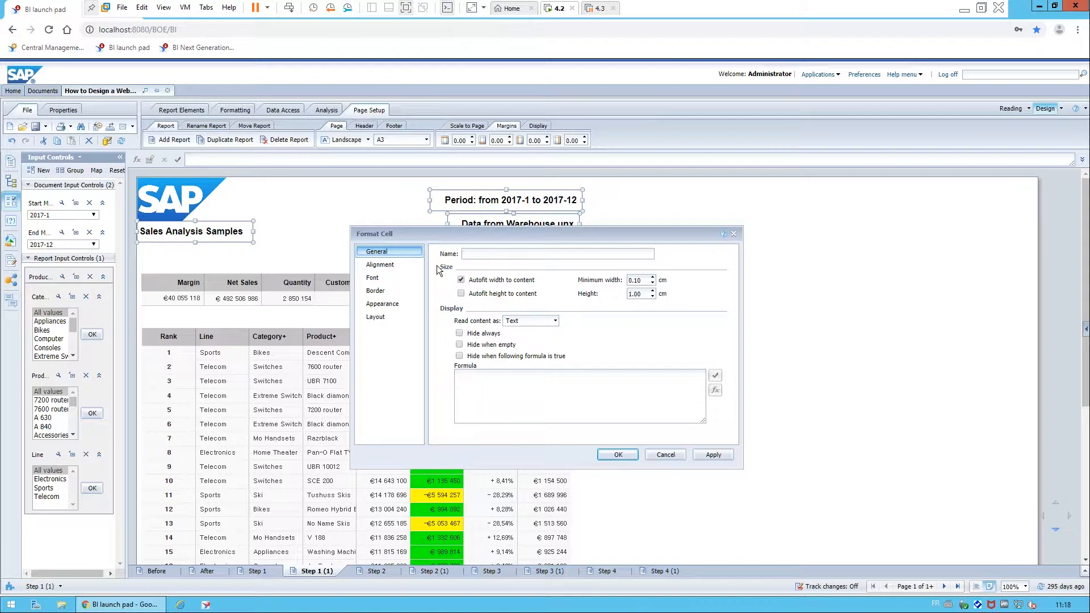
{"action": "left_click", "coordinate": [373, 277]}
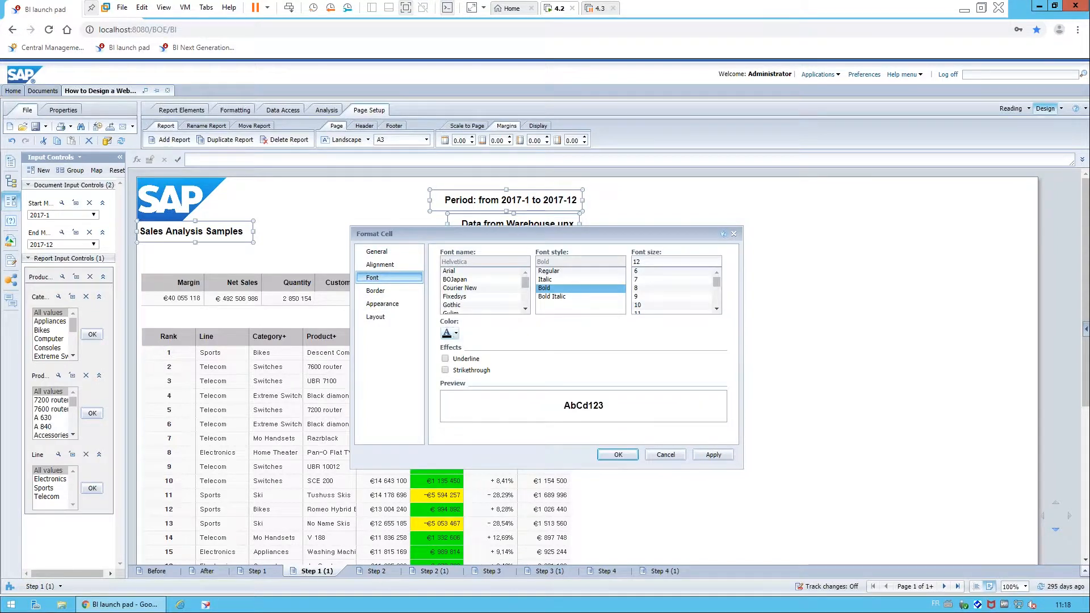
{"action": "left_click", "coordinate": [455, 333]}
{"action": "left_click", "coordinate": [506, 393]}
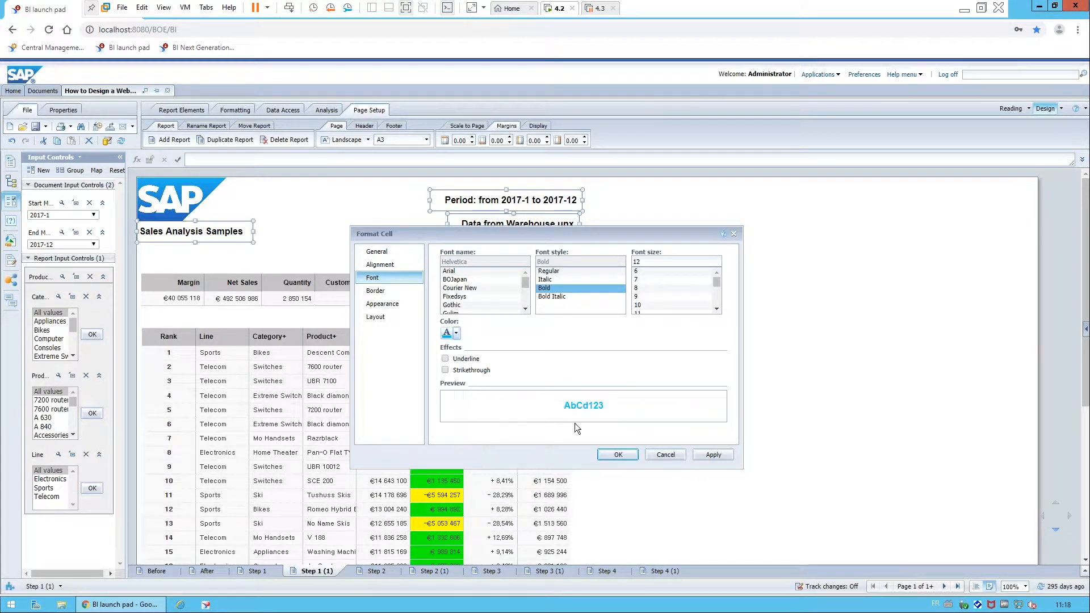
{"action": "left_click", "coordinate": [618, 455]}
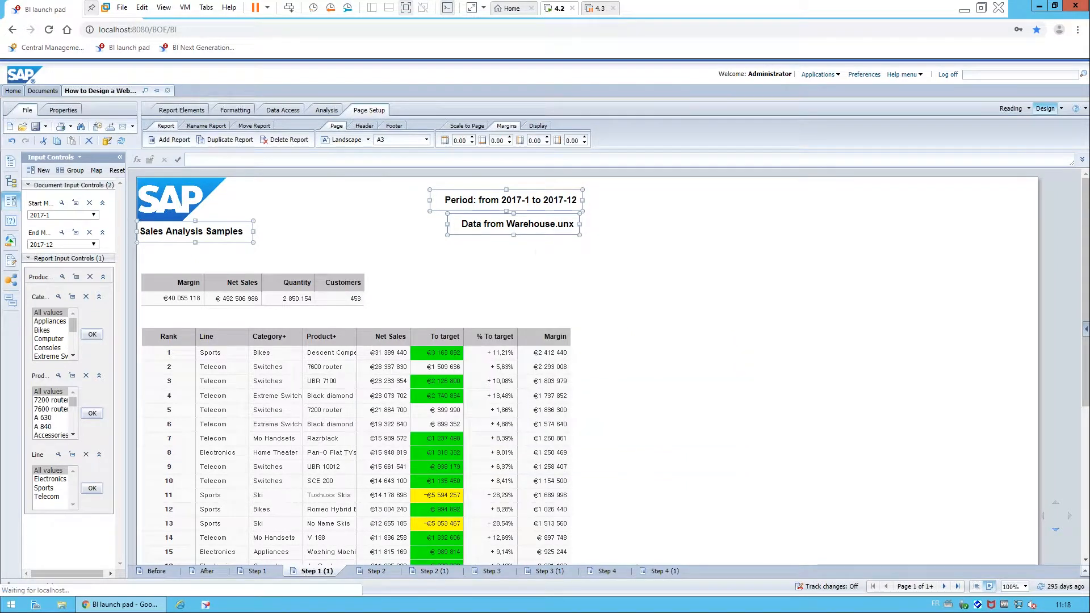
Step: Format the report header with a black background color
{"action": "right_click", "coordinate": [692, 216]}
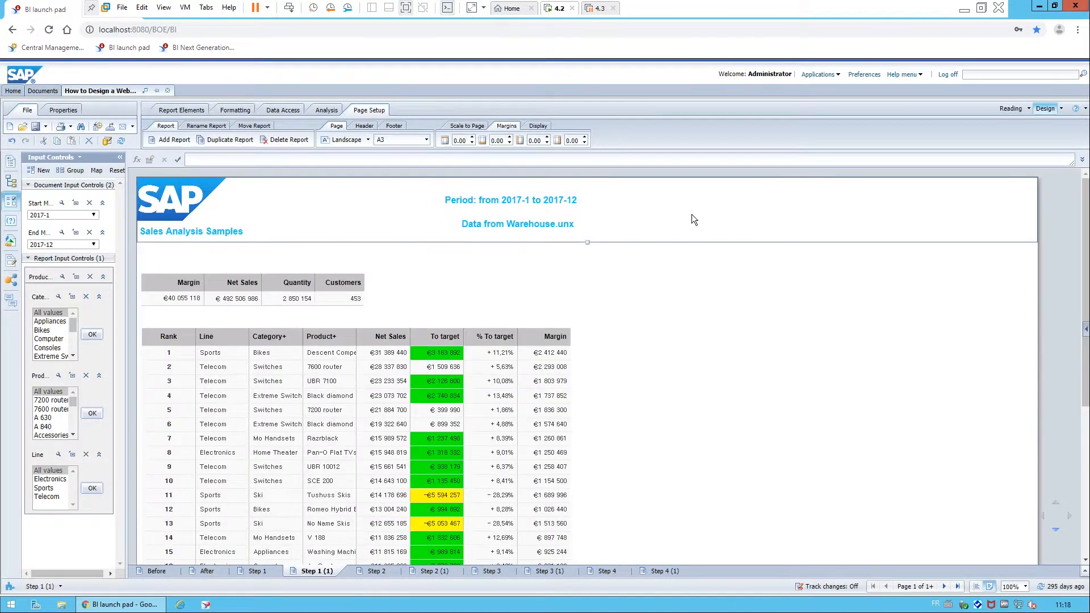
{"action": "left_click", "coordinate": [732, 290]}
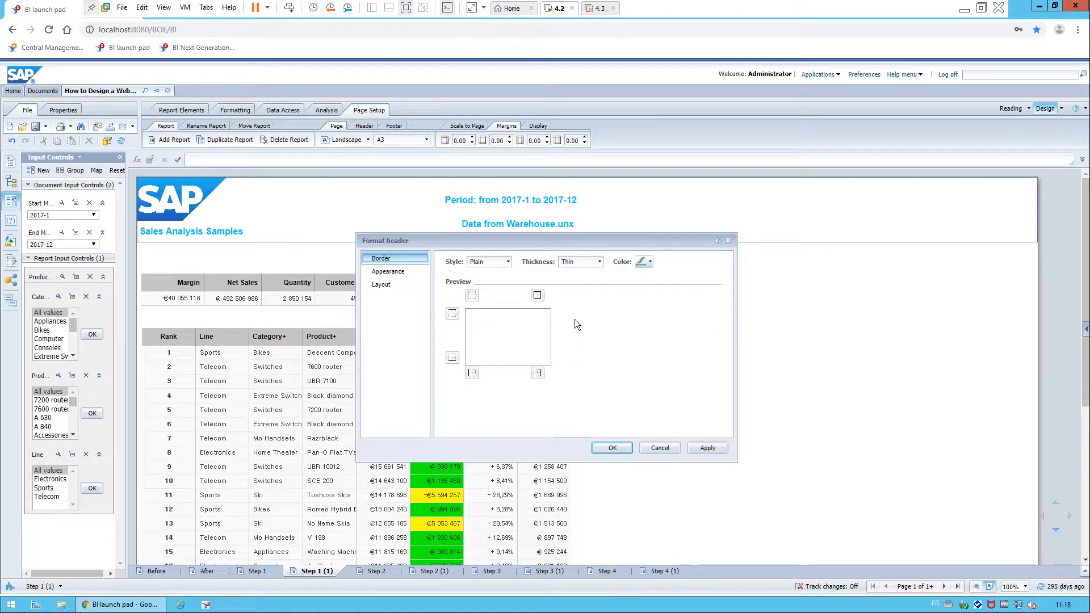
{"action": "left_click", "coordinate": [388, 271]}
{"action": "left_click", "coordinate": [570, 275]}
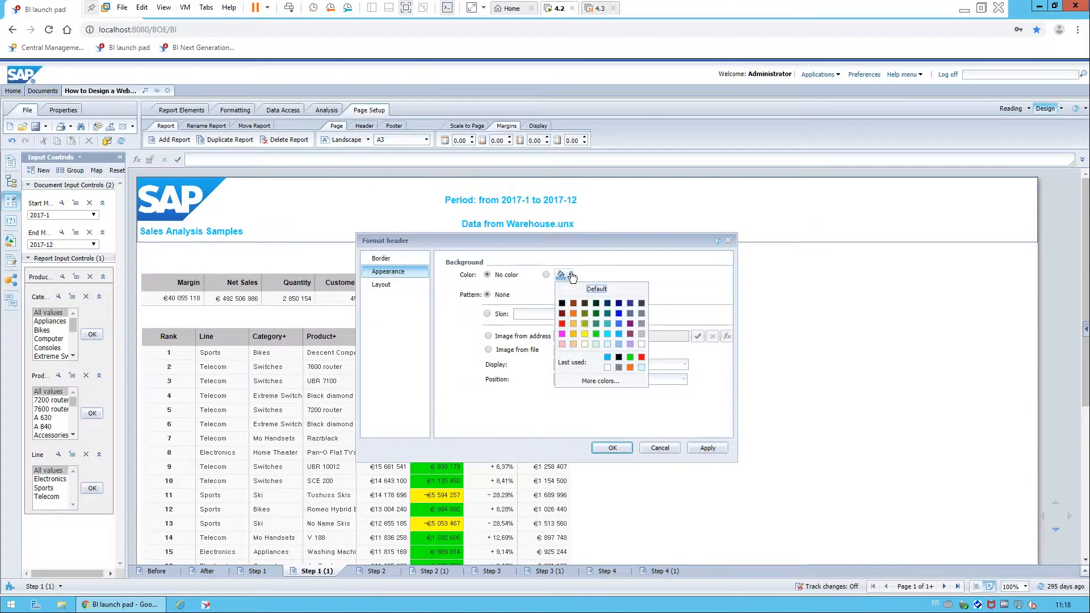
{"action": "left_click", "coordinate": [570, 275]}
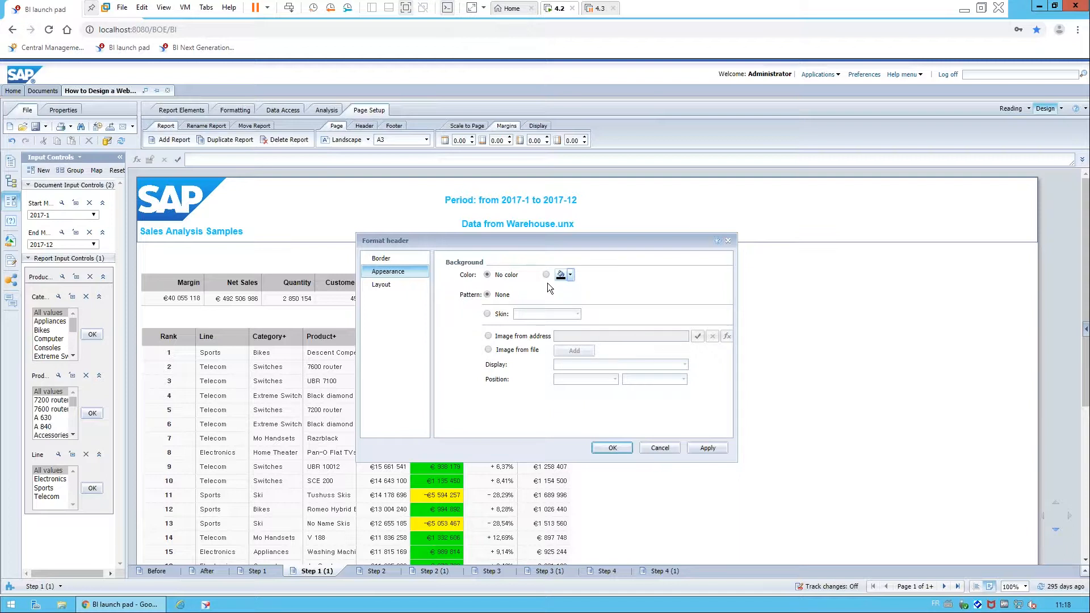
{"action": "left_click", "coordinate": [706, 447]}
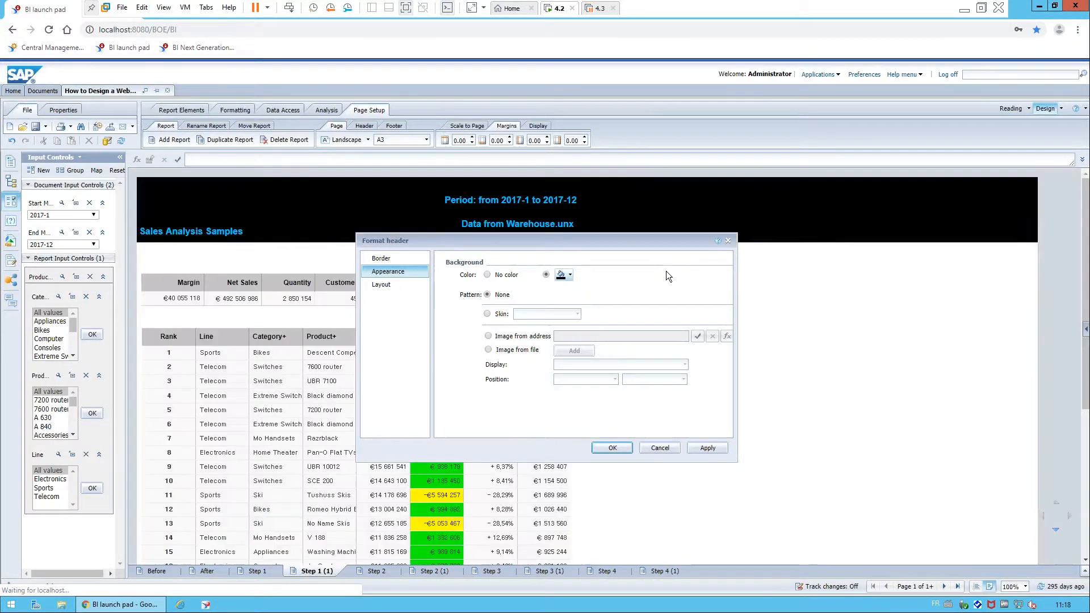
{"action": "left_click", "coordinate": [613, 449]}
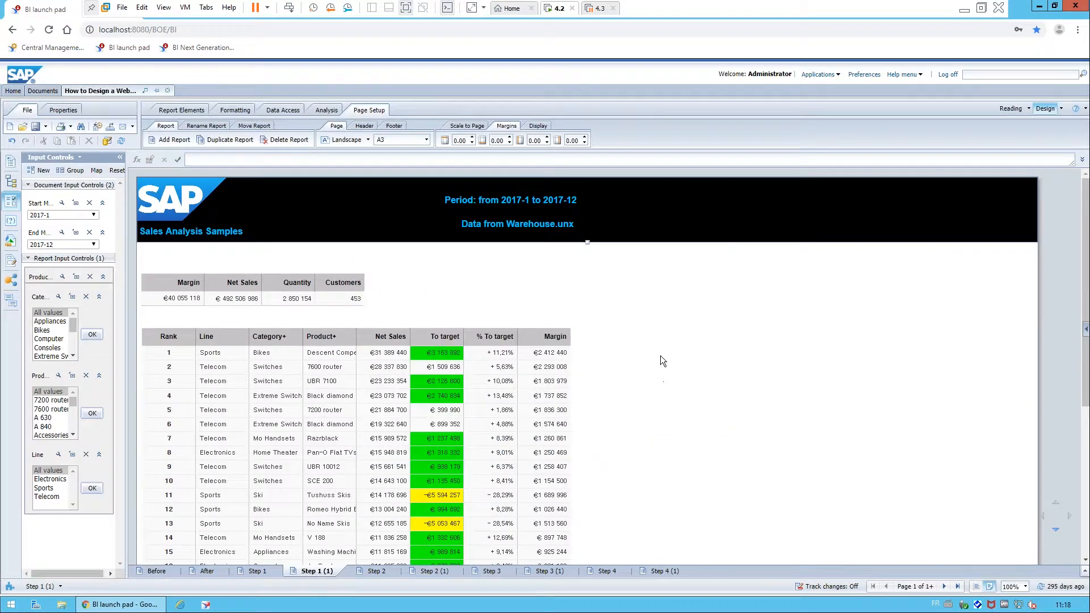
Step: Format the report body with a black background color
{"action": "right_click", "coordinate": [715, 347]}
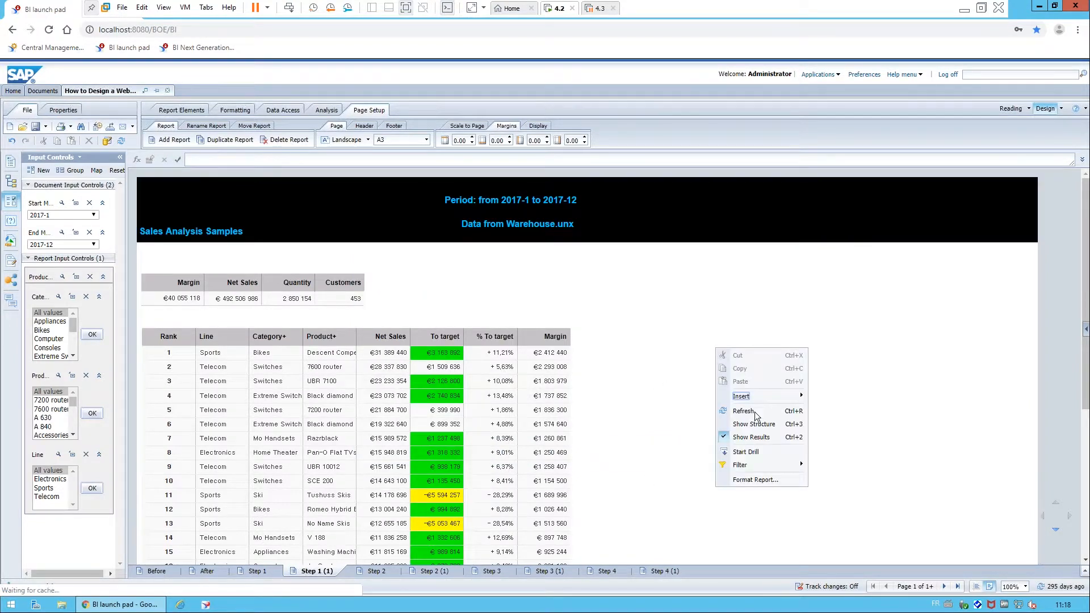
{"action": "left_click", "coordinate": [763, 478]}
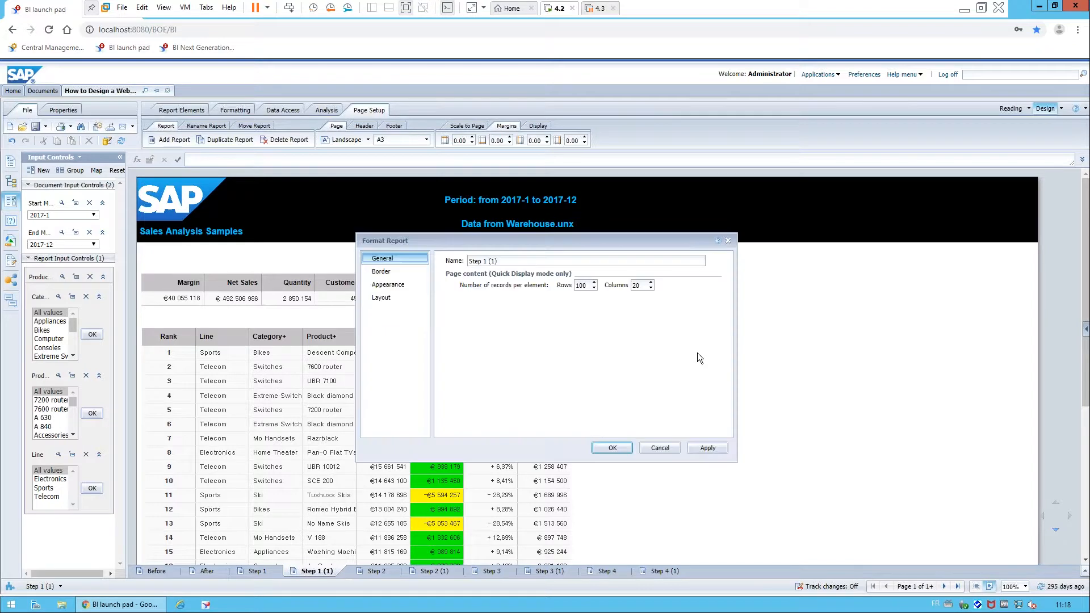
{"action": "left_click", "coordinate": [388, 285]}
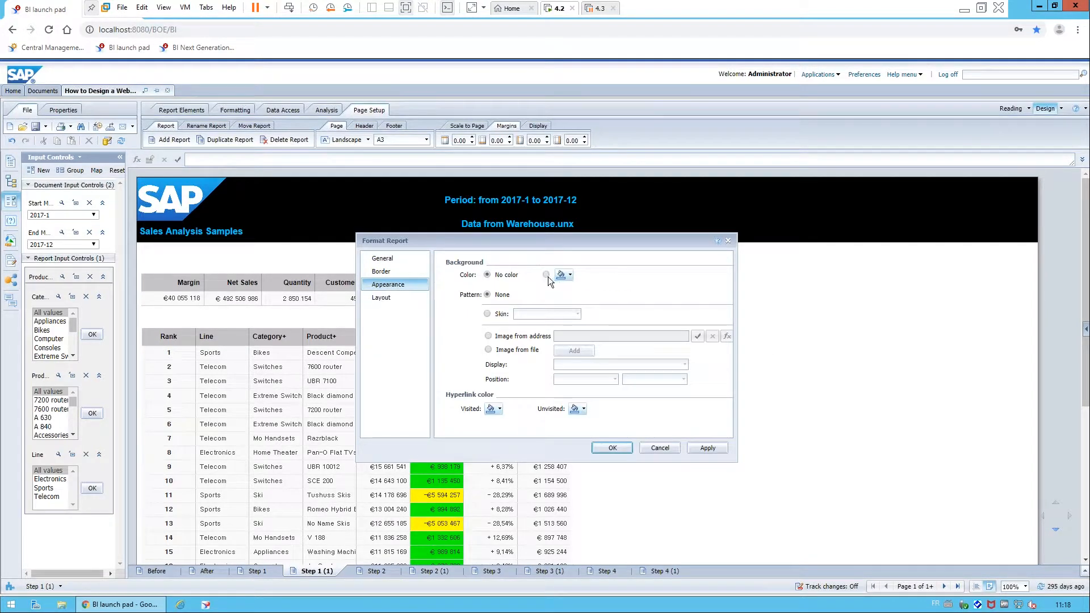
{"action": "left_click", "coordinate": [570, 276]}
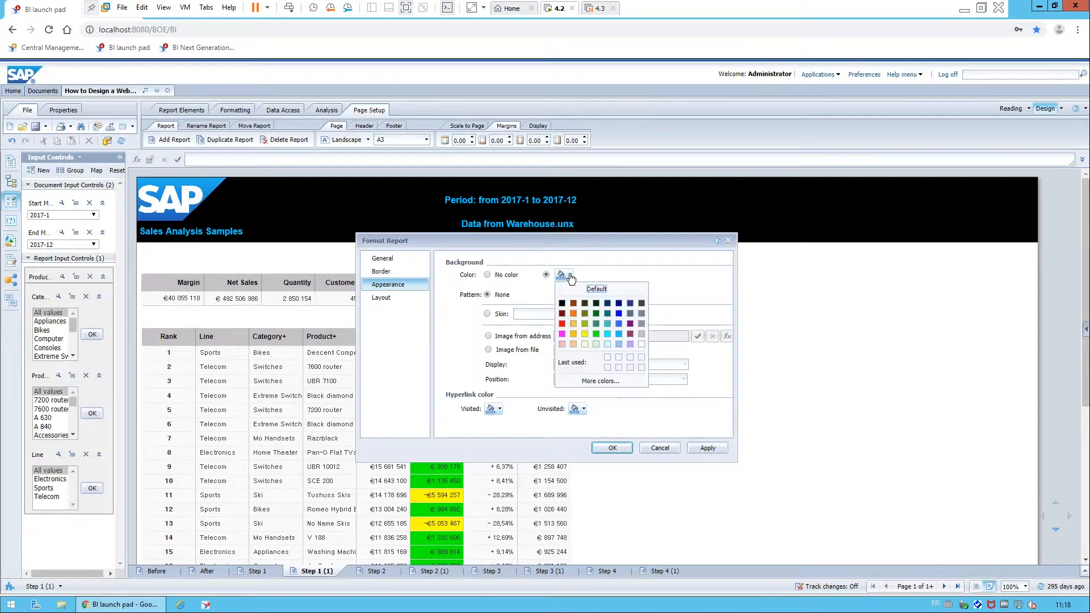
{"action": "left_click", "coordinate": [562, 310]}
{"action": "left_click", "coordinate": [613, 448]}
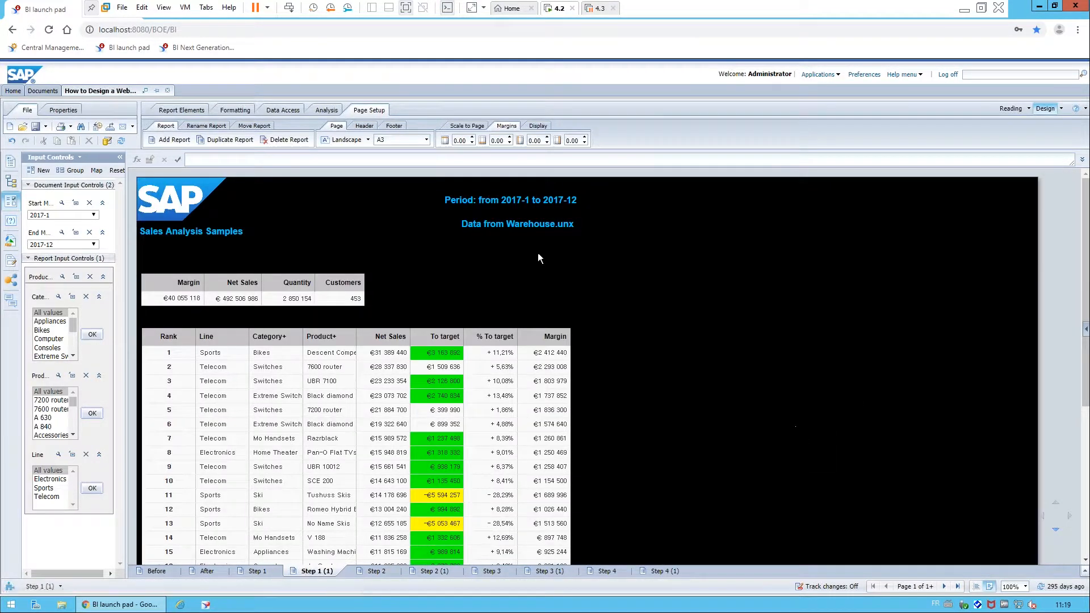
Step: Move the Period and Data from Warehouse.unx cells to the right end of the report header, one above the other
{"action": "left_click", "coordinate": [535, 225]}
{"action": "left_click", "coordinate": [536, 201]}
{"action": "left_click_drag", "start_coordinate": [545, 186], "coordinate": [982, 181]}
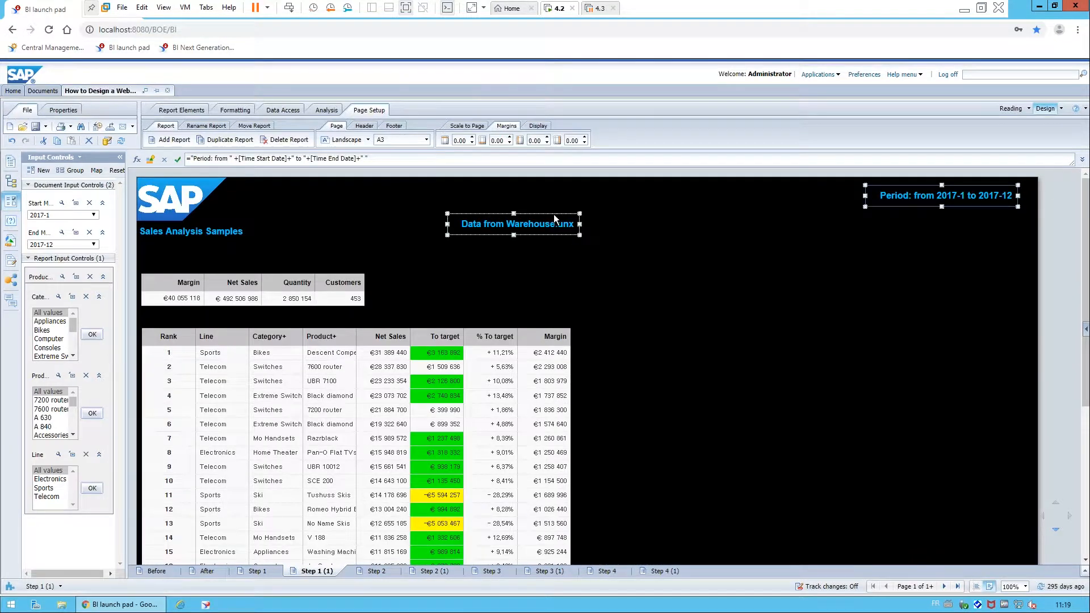
{"action": "left_click_drag", "start_coordinate": [570, 215], "coordinate": [983, 206]}
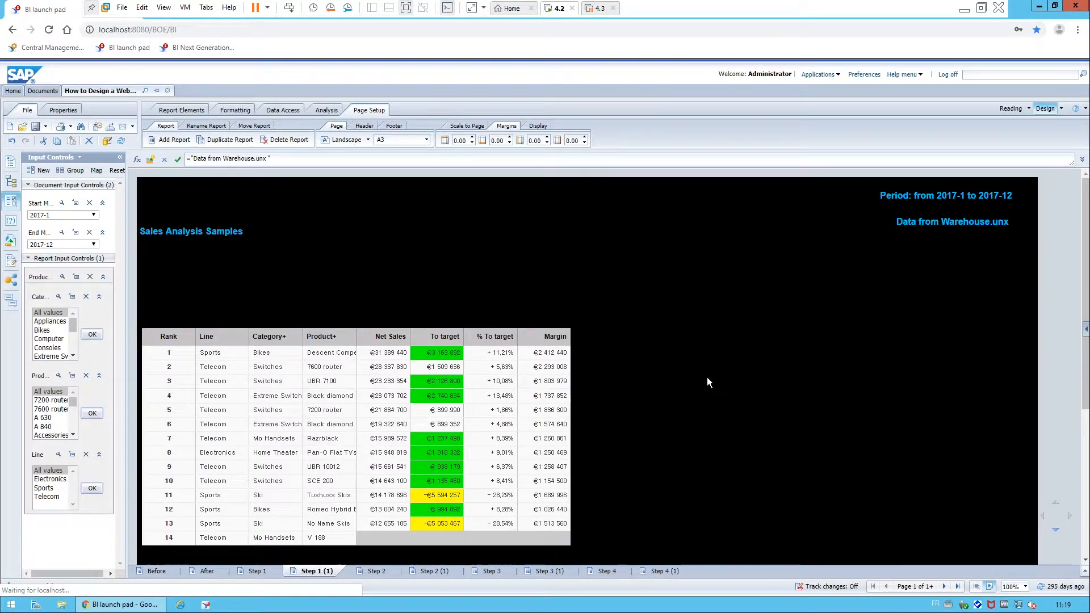
{"action": "left_click", "coordinate": [695, 425]}
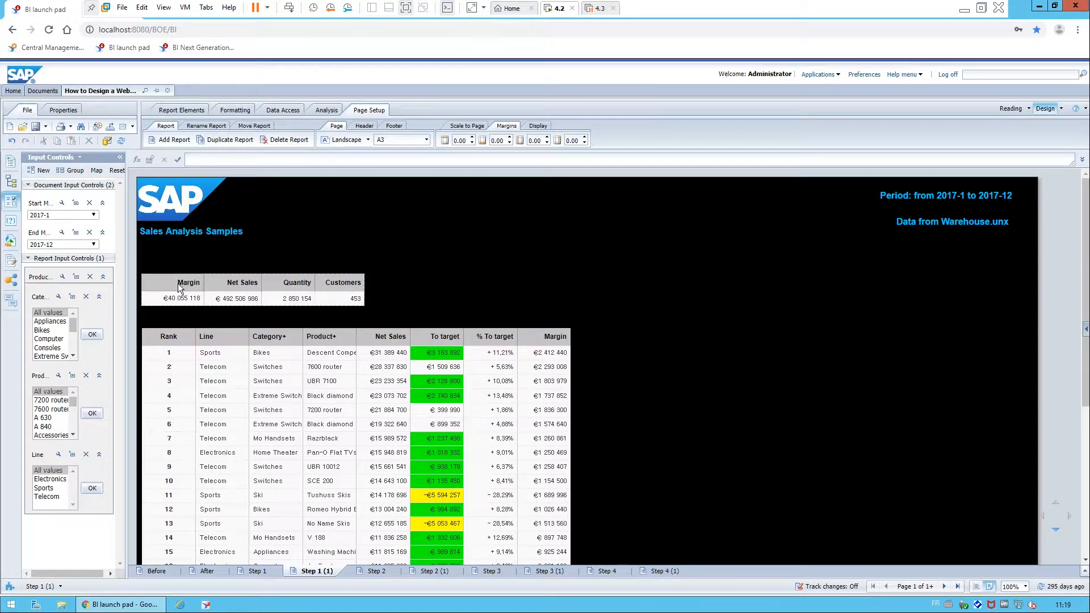
Step: Insert a Tile chart showing the Margin measure in the empty report body area beside the tables
{"action": "left_click", "coordinate": [207, 236]}
{"action": "left_click", "coordinate": [191, 113]}
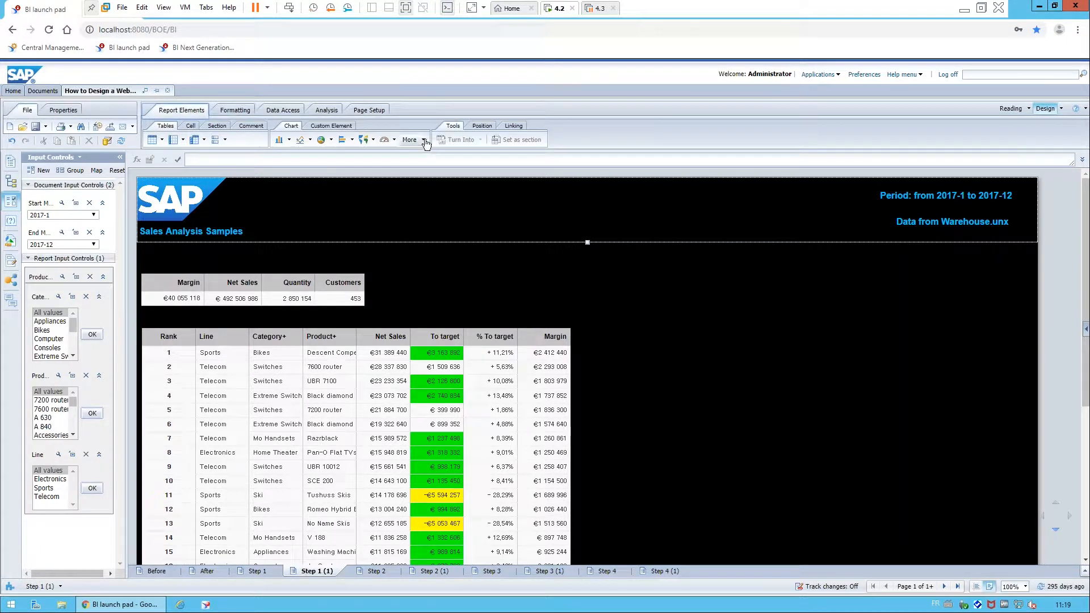
{"action": "left_click", "coordinate": [425, 141]}
{"action": "left_click", "coordinate": [429, 256]}
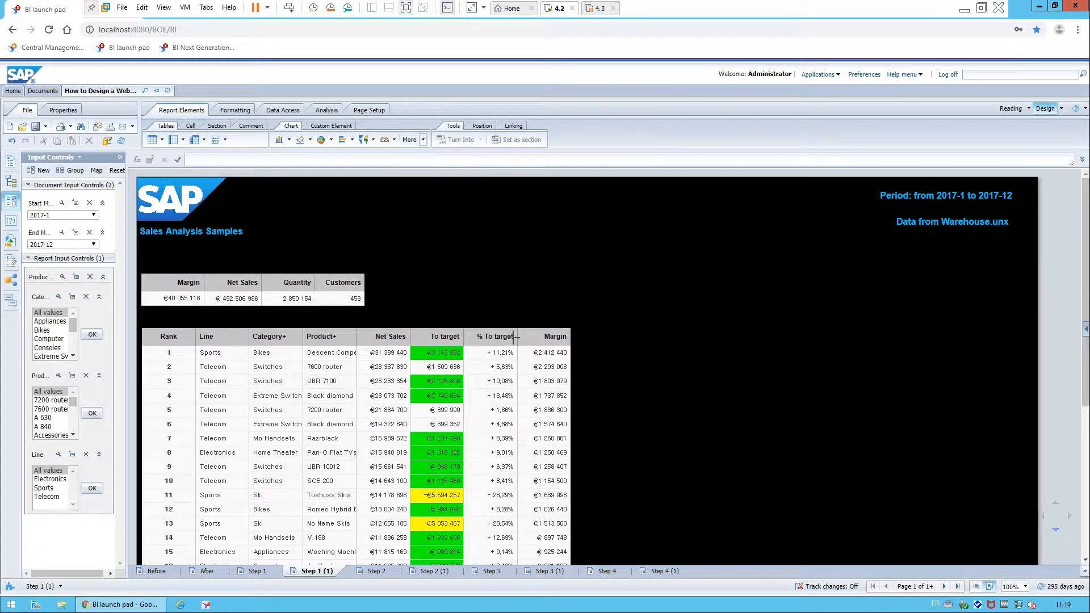
{"action": "left_click", "coordinate": [665, 286]}
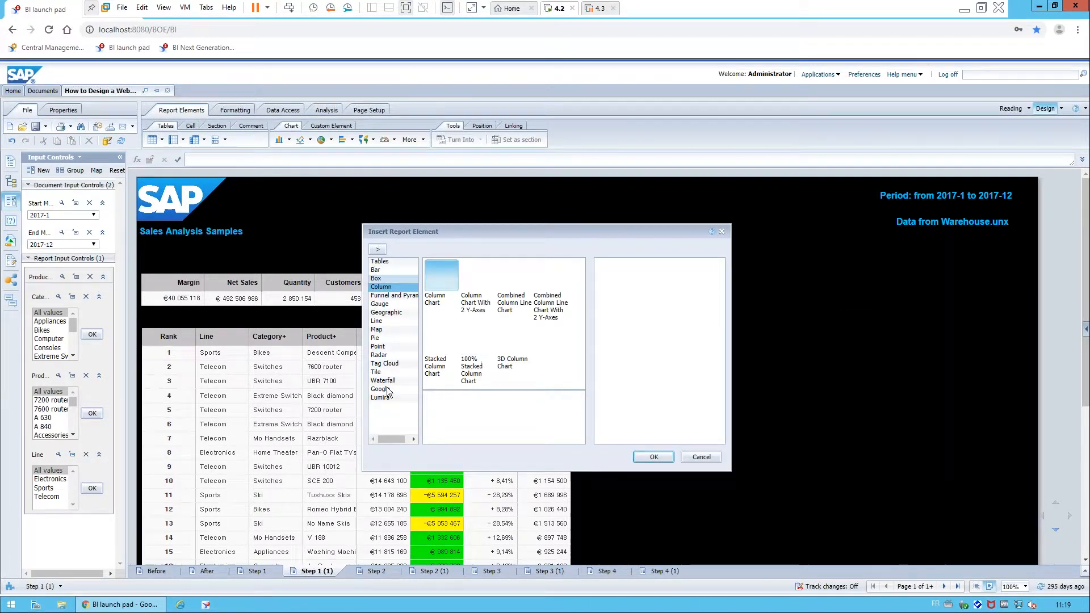
{"action": "left_click", "coordinate": [376, 373]}
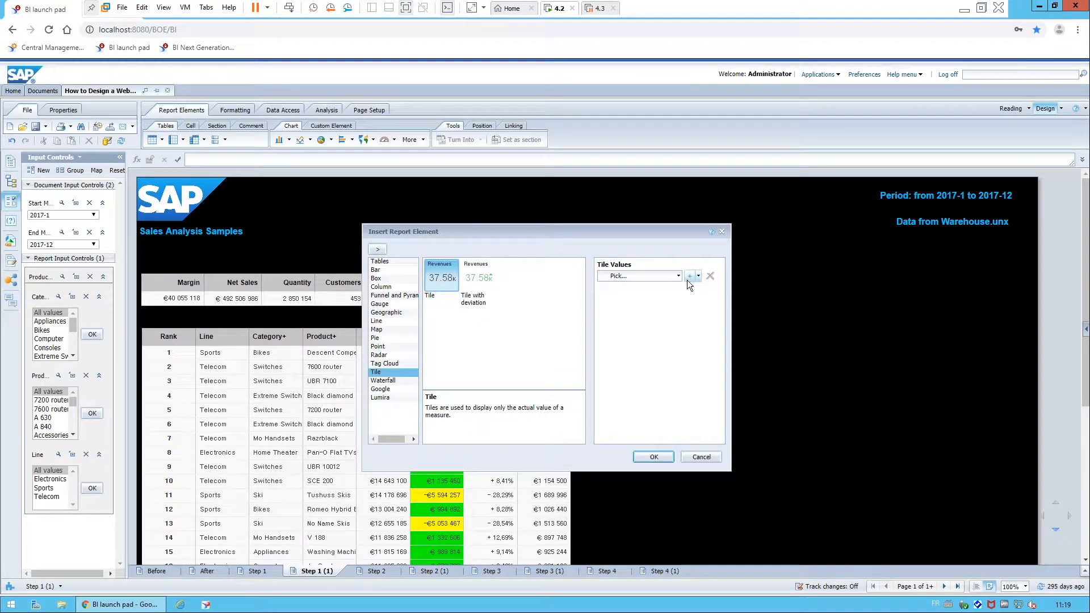
{"action": "left_click", "coordinate": [677, 277]}
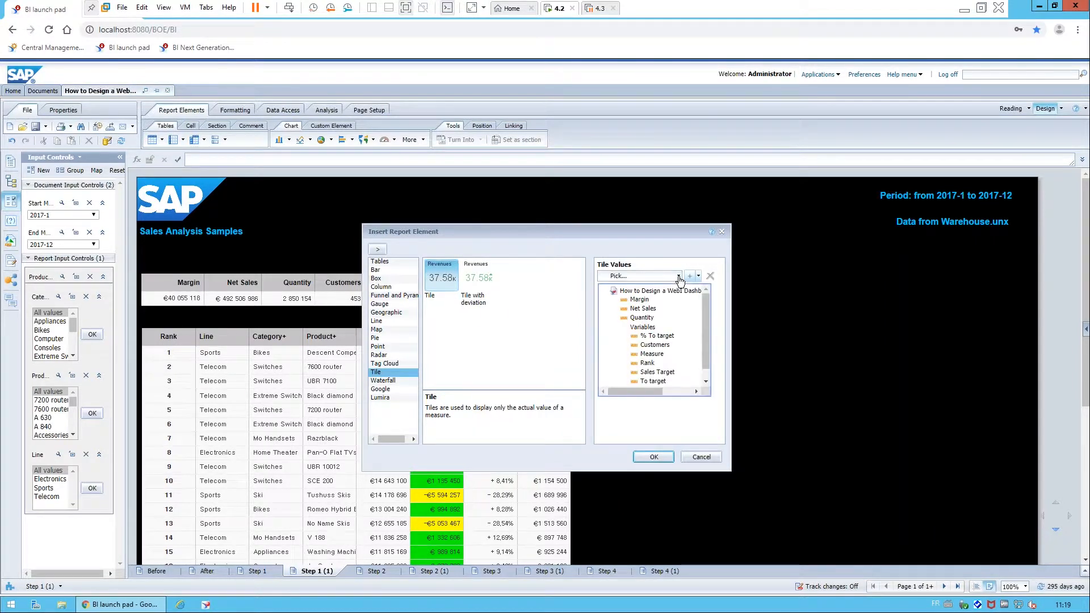
{"action": "left_click", "coordinate": [641, 307]}
{"action": "left_click", "coordinate": [653, 457]}
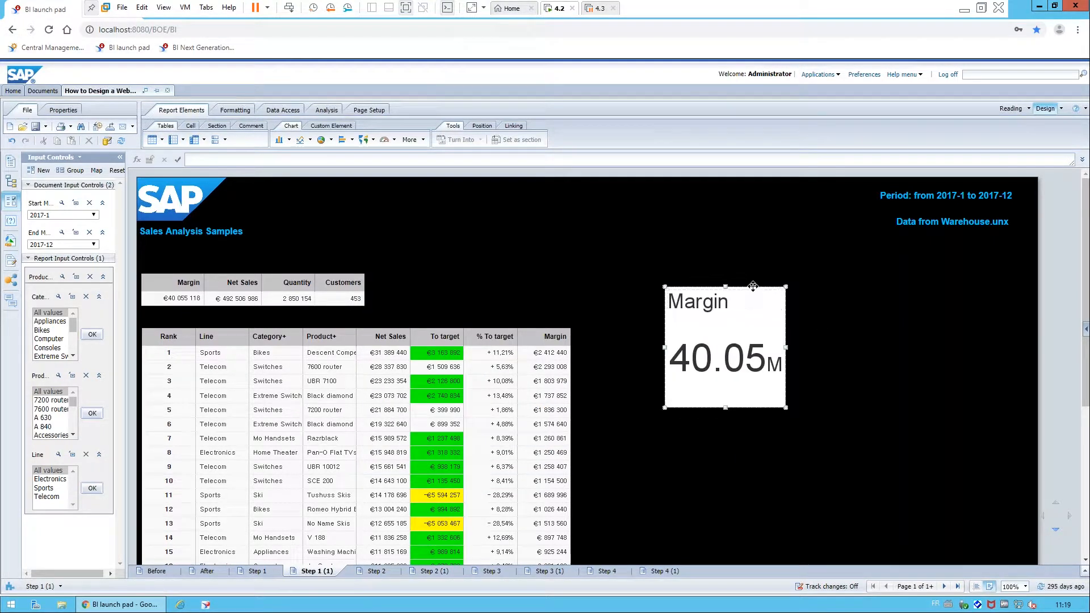
Step: Name the new tile chart Margin in its general chart format settings
{"action": "right_click", "coordinate": [753, 286]}
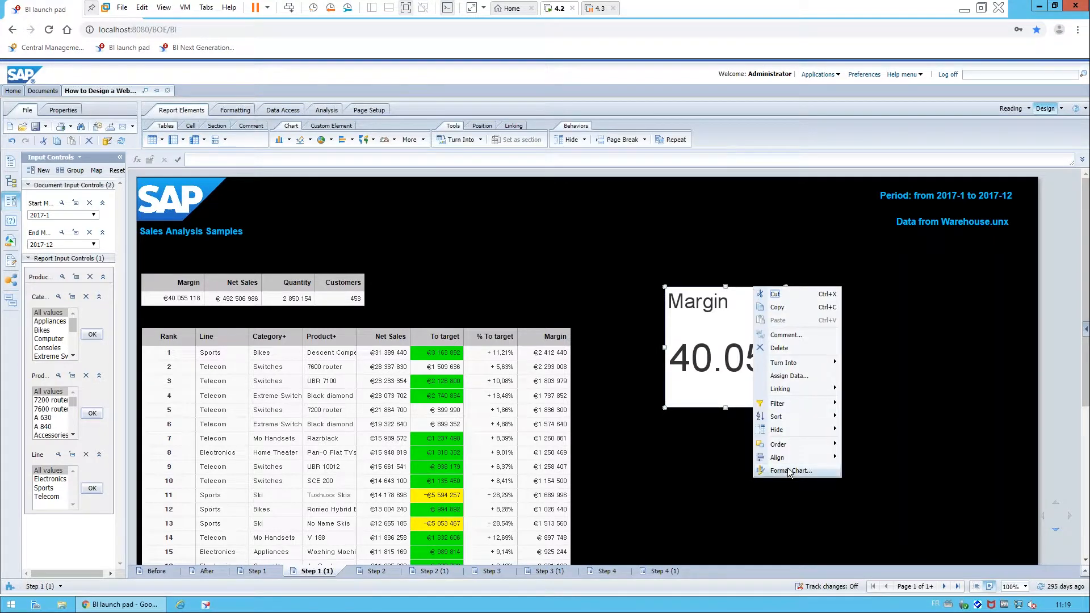
{"action": "left_click", "coordinate": [788, 468]}
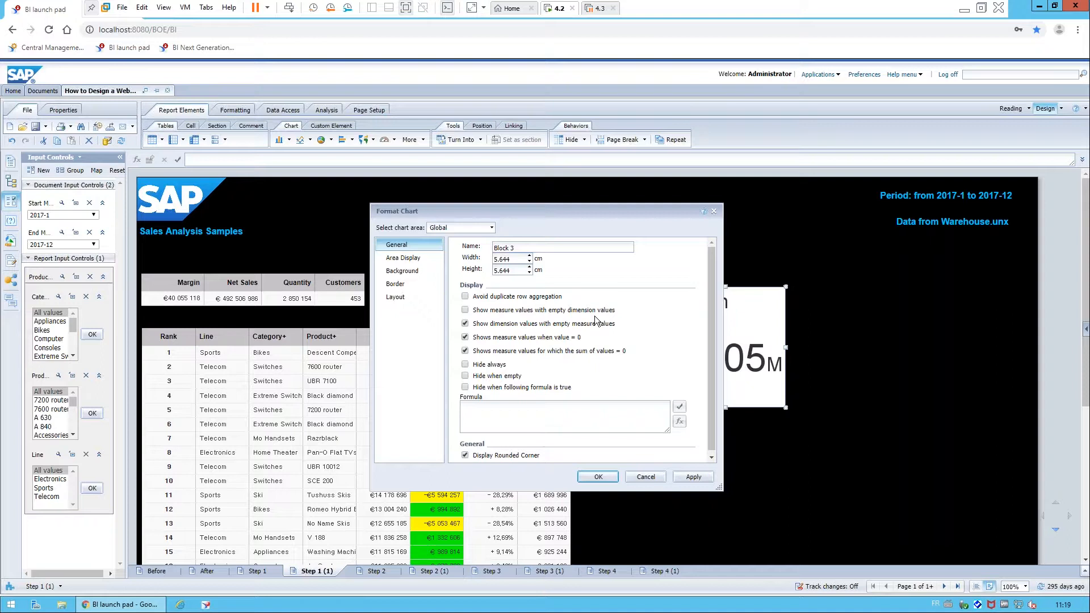
{"action": "triple_click", "coordinate": [525, 247]}
{"action": "type", "text": "Margin"}
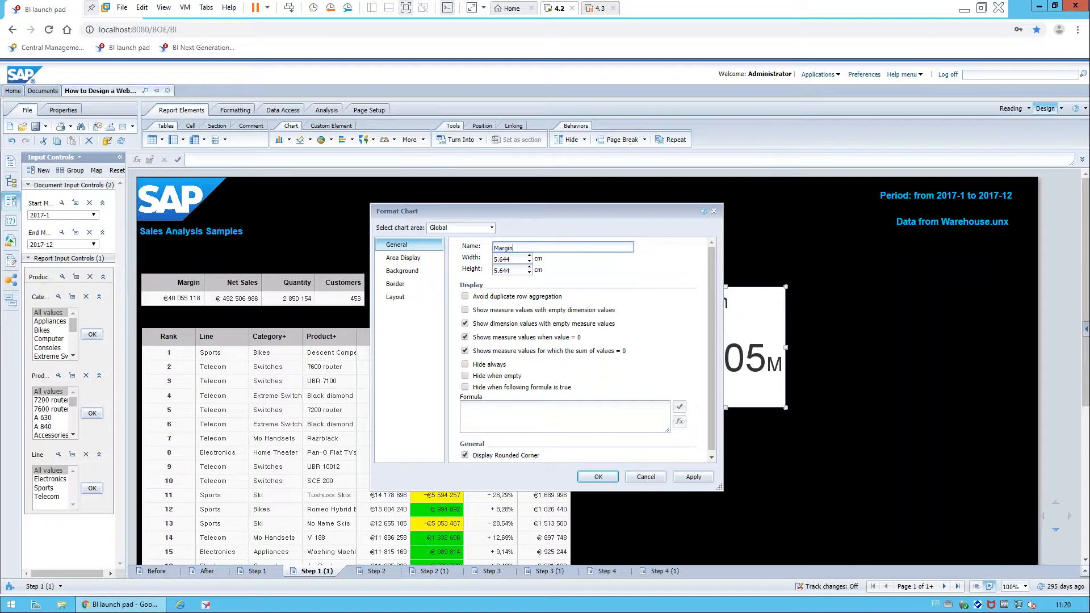
{"action": "left_click", "coordinate": [409, 273]}
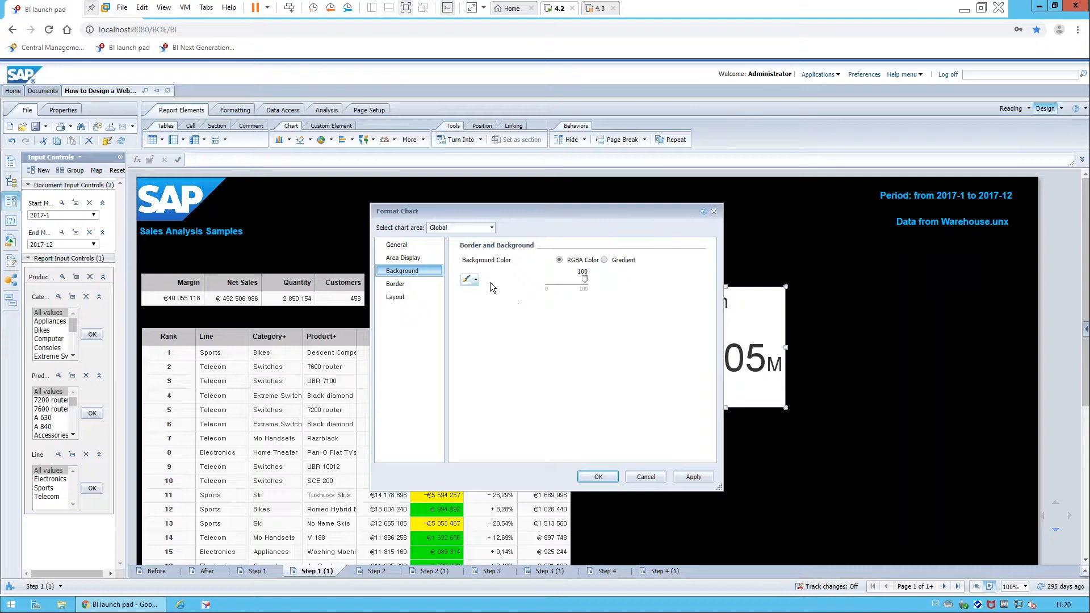
{"action": "left_click", "coordinate": [396, 244]}
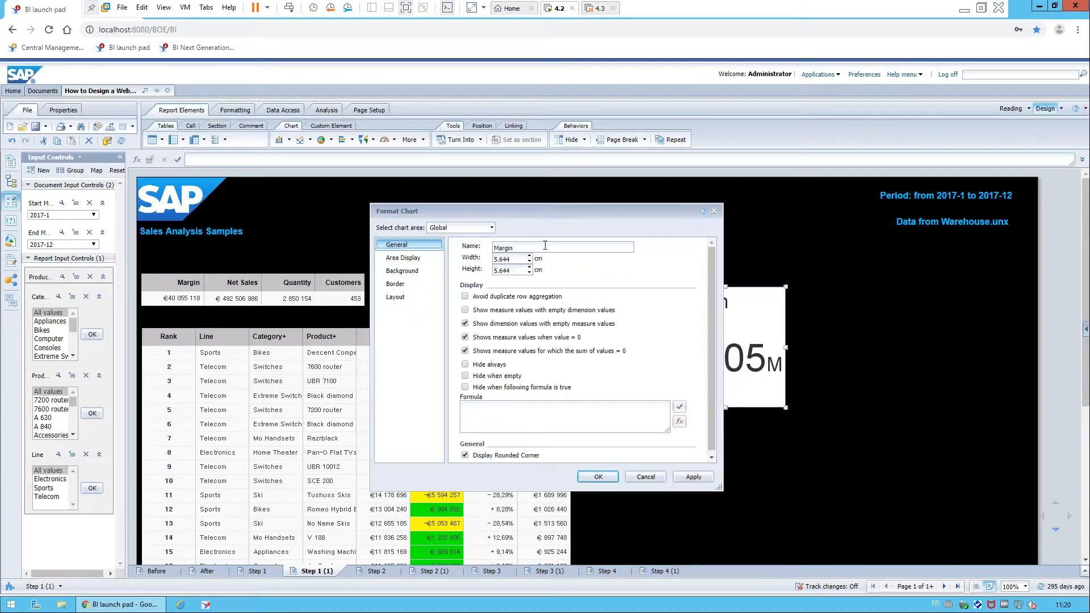
{"action": "left_click", "coordinate": [694, 477]}
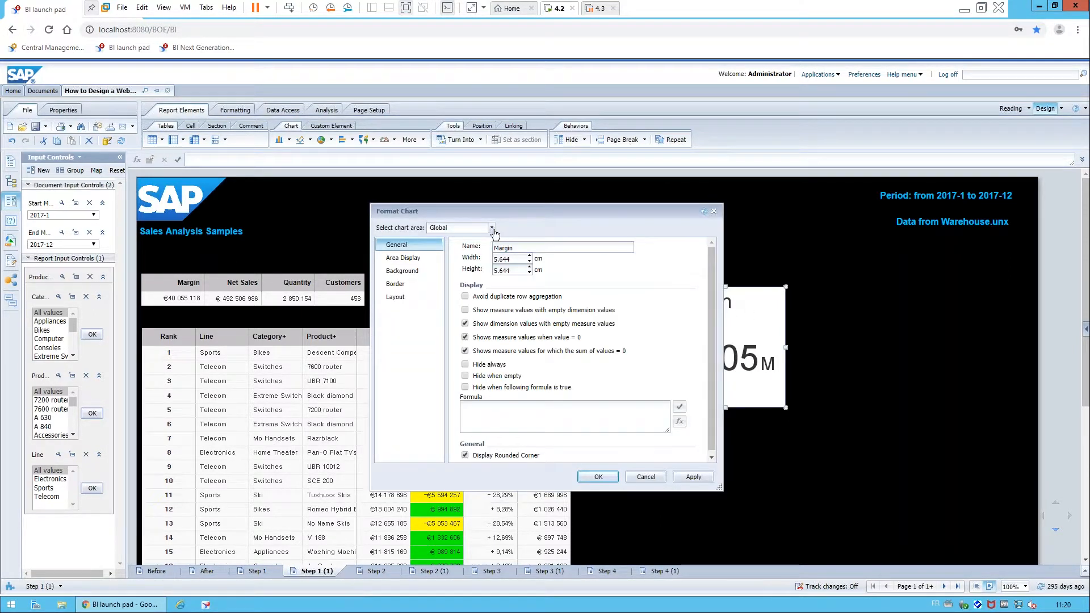
Step: Format the Margin tile's title with a white font and a light blue background at 100 opacity
{"action": "left_click", "coordinate": [492, 228]}
{"action": "left_click", "coordinate": [474, 255]}
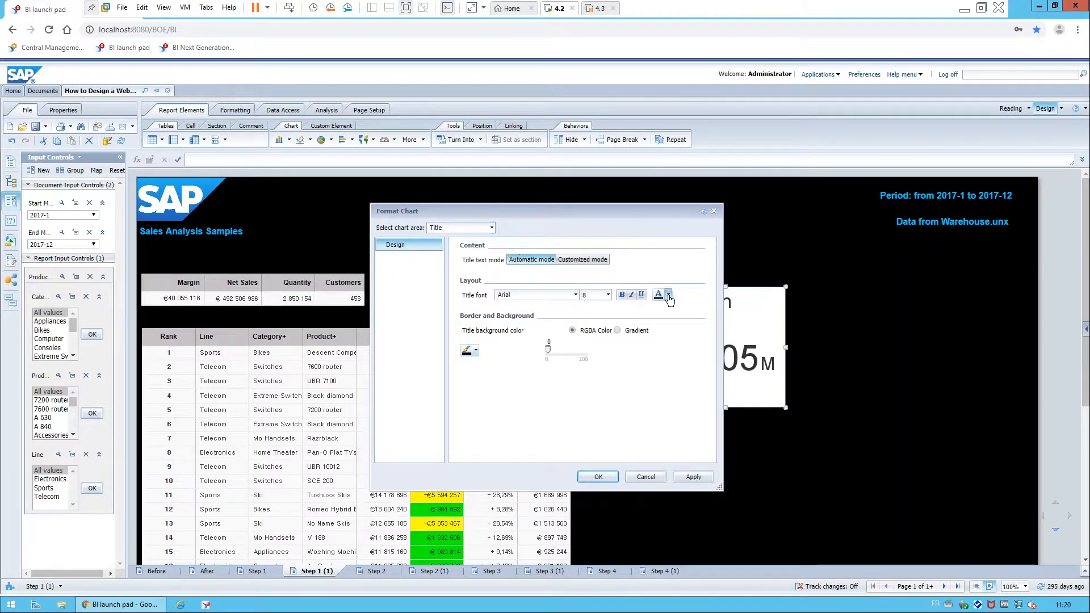
{"action": "left_click", "coordinate": [667, 297]}
{"action": "left_click", "coordinate": [740, 365]}
{"action": "left_click", "coordinate": [477, 352]}
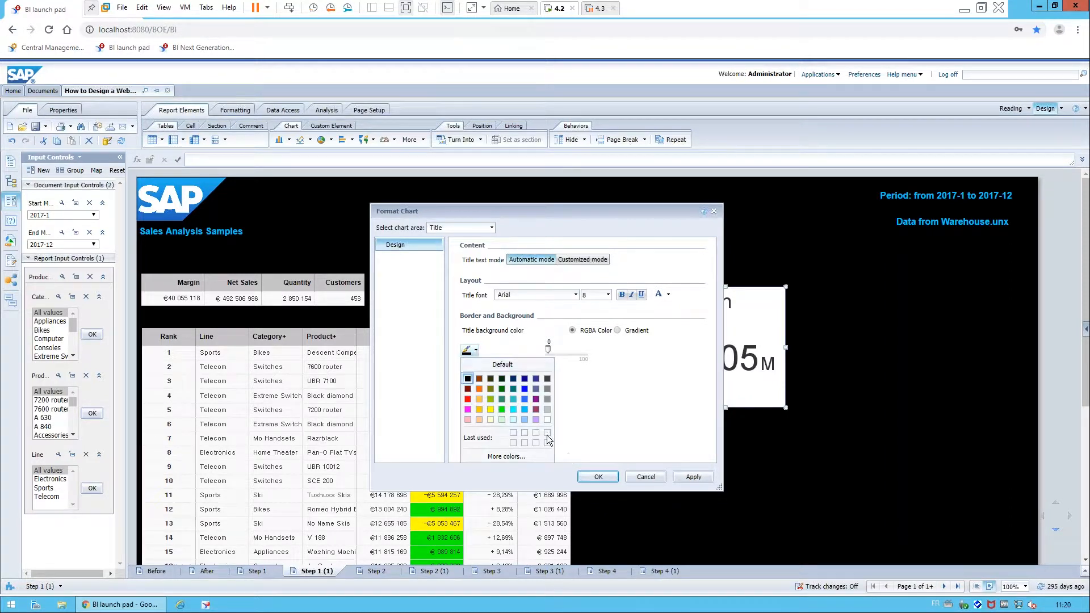
{"action": "left_click", "coordinate": [526, 416]}
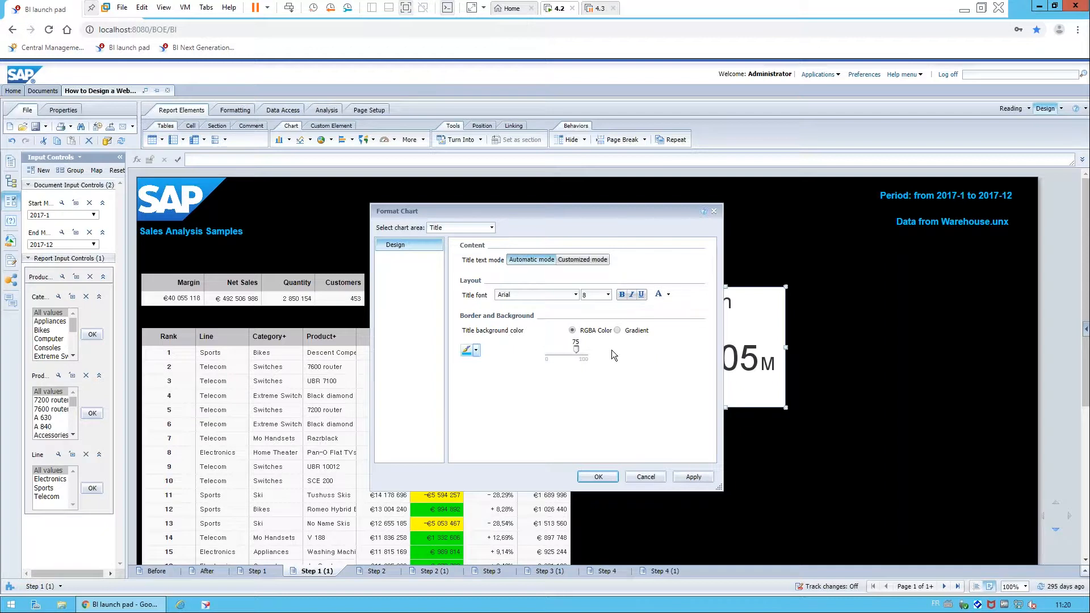
{"action": "left_click", "coordinate": [684, 477]}
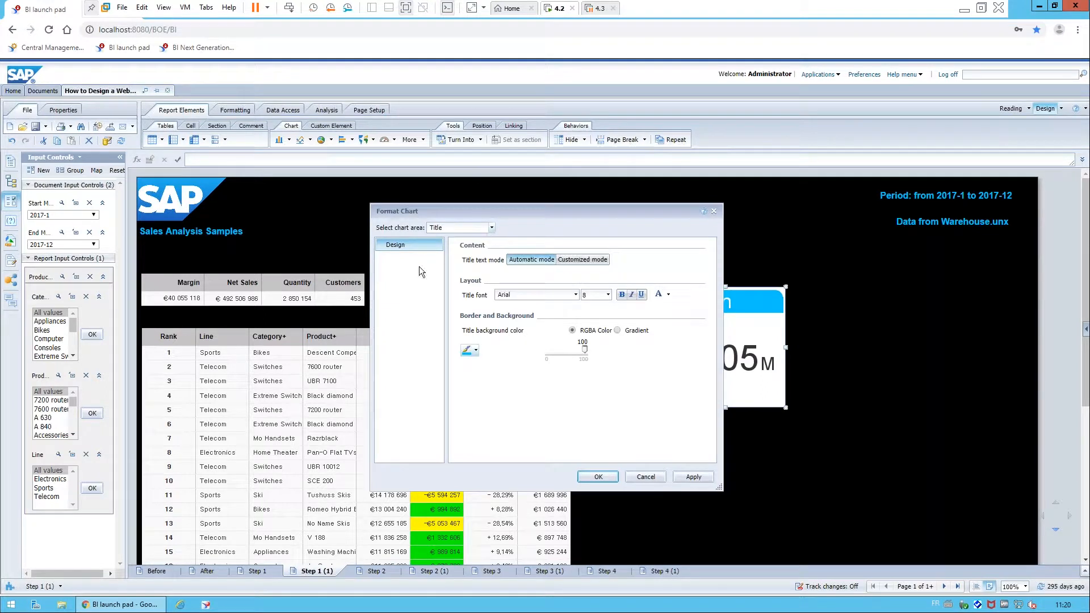
Step: Make the Margin tile's global background fully transparent by setting its opacity to 0
{"action": "left_click", "coordinate": [491, 228]}
{"action": "left_click", "coordinate": [467, 240]}
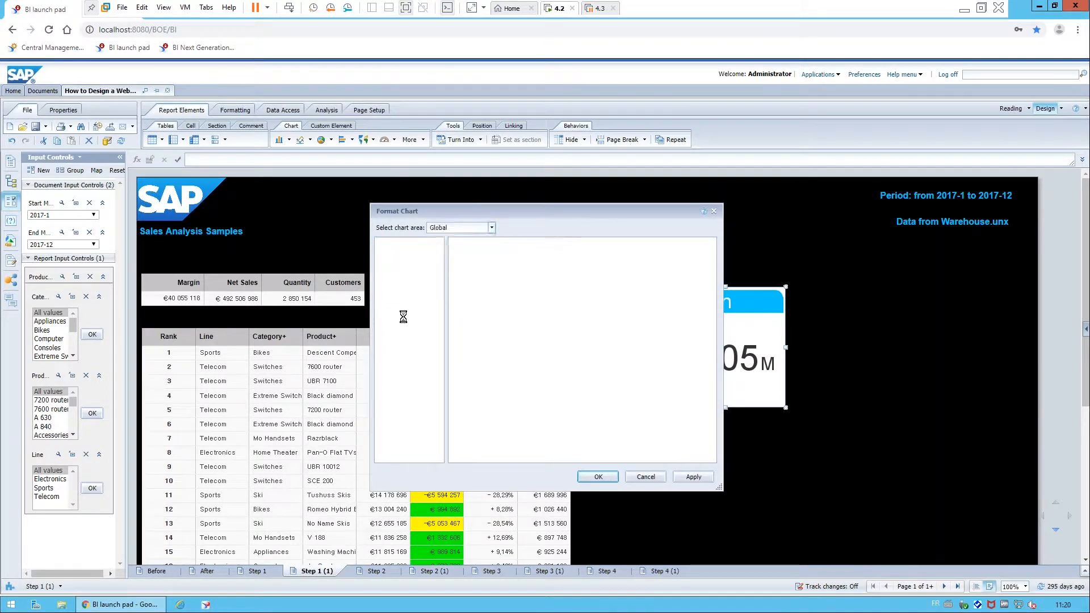
{"action": "left_click", "coordinate": [402, 271]}
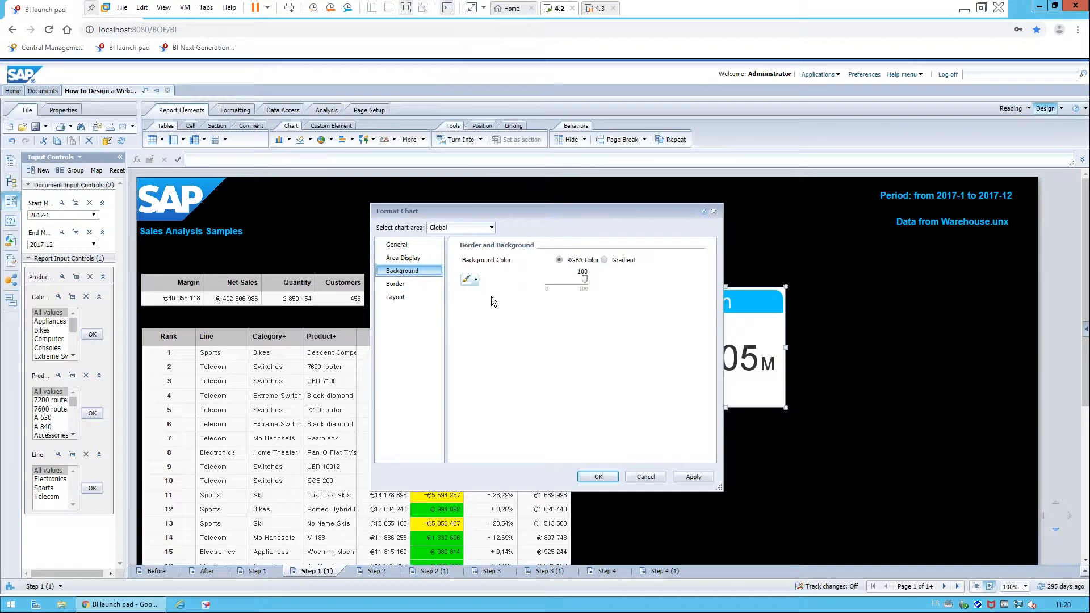
{"action": "left_click", "coordinate": [476, 280]}
{"action": "left_click_drag", "start_coordinate": [583, 278], "coordinate": [546, 278]}
{"action": "left_click", "coordinate": [696, 477]}
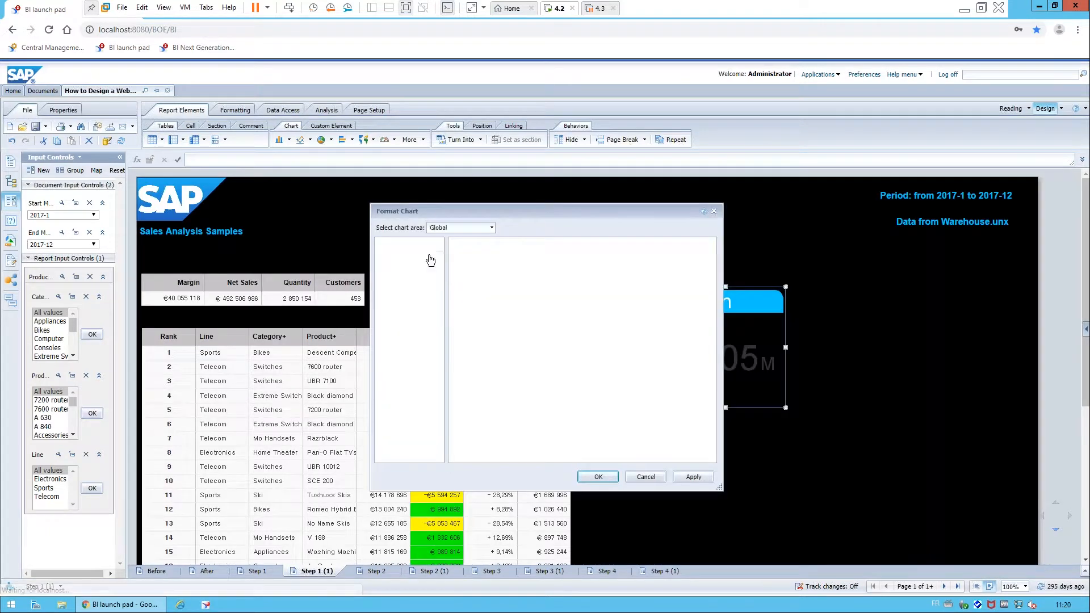
Step: Give the Margin tile's subtitle area a light blue background at 100 opacity
{"action": "left_click", "coordinate": [491, 229]}
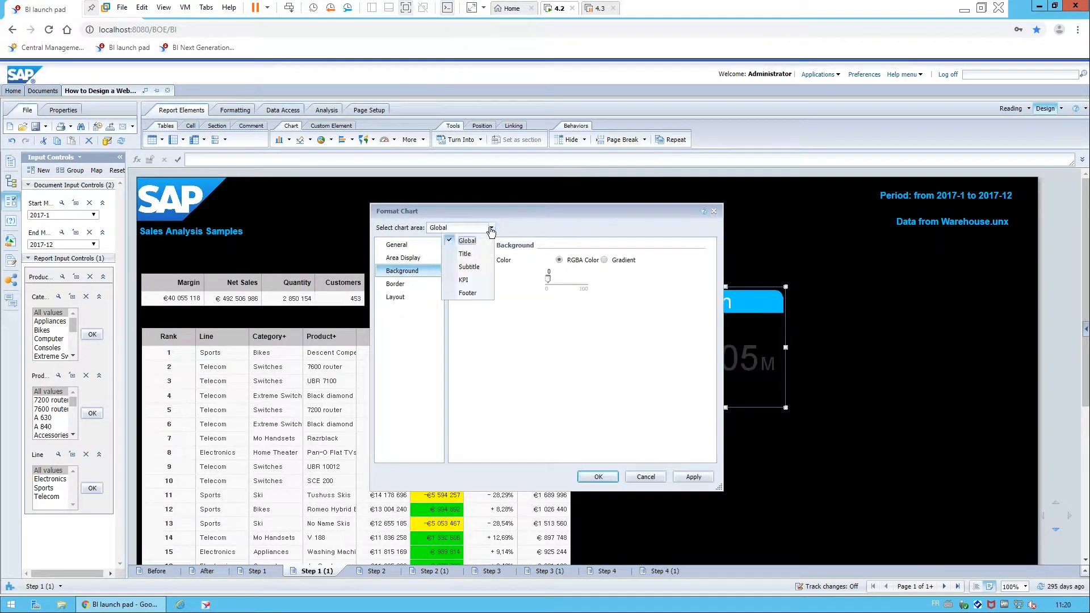
{"action": "left_click", "coordinate": [469, 267]}
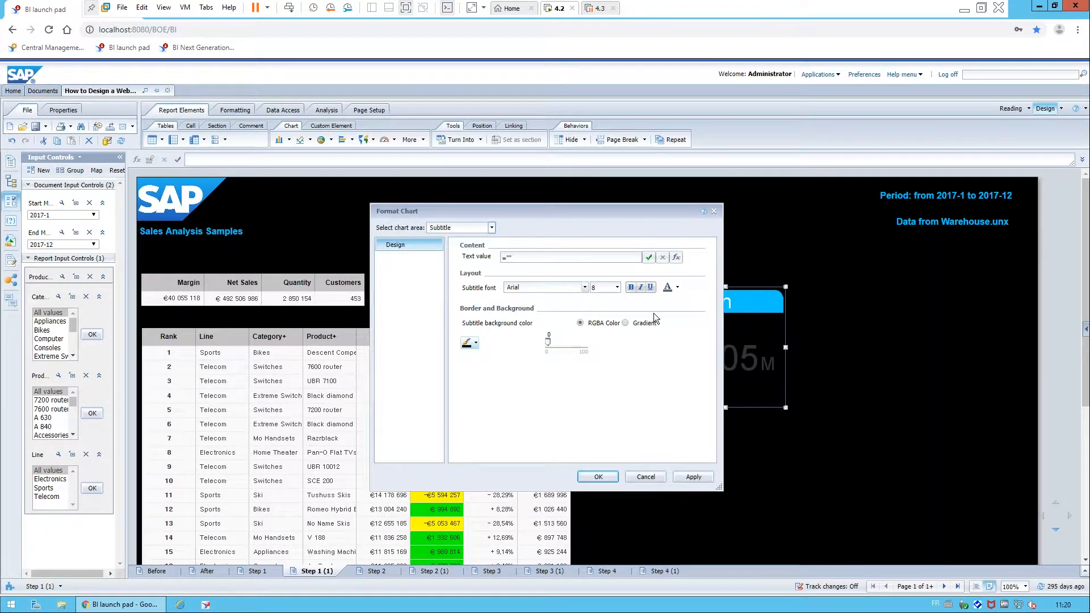
{"action": "left_click", "coordinate": [476, 343]}
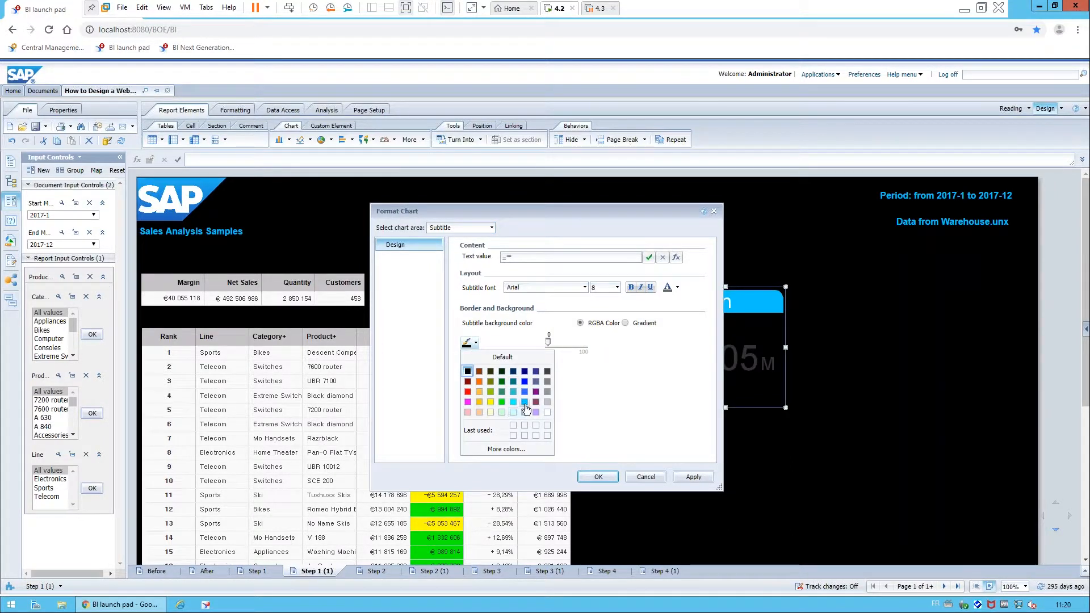
{"action": "left_click", "coordinate": [525, 403]}
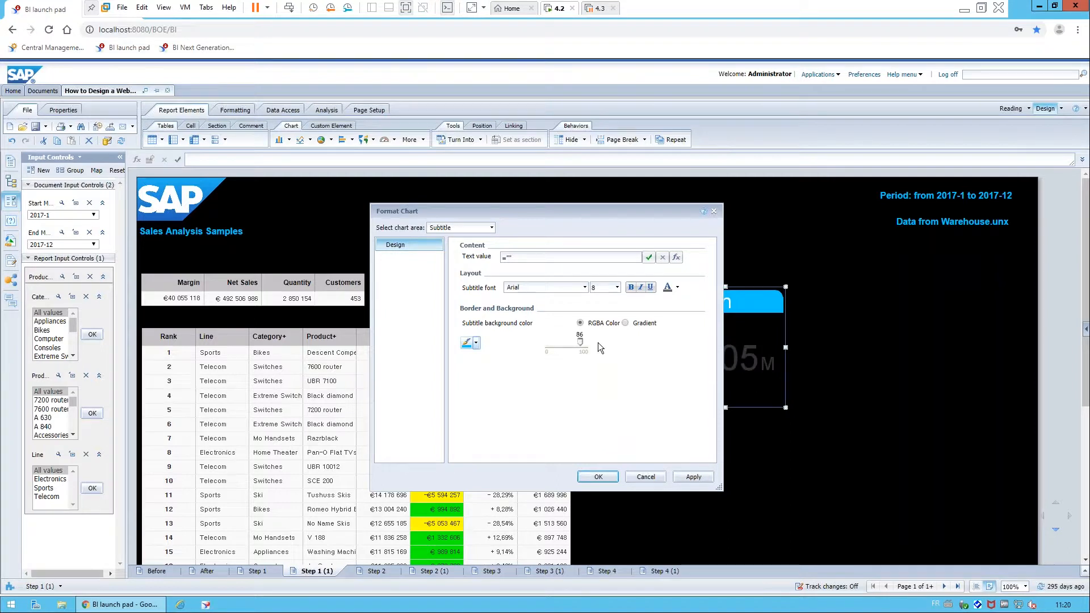
{"action": "left_click_drag", "start_coordinate": [580, 342], "coordinate": [601, 342]}
{"action": "left_click", "coordinate": [694, 477]}
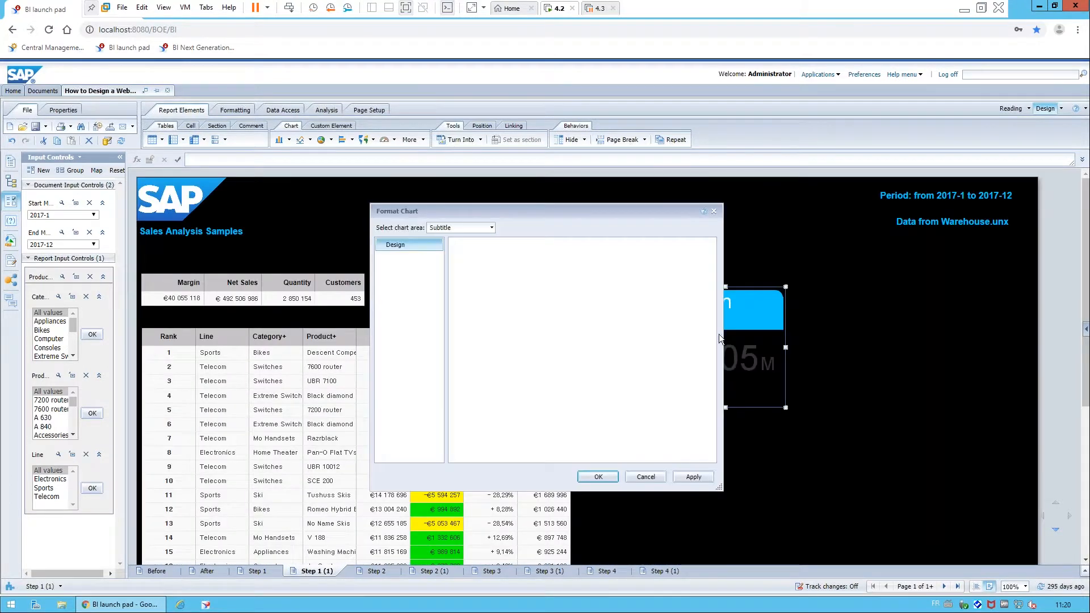
Step: Set both the abbreviation font and the KPI font of the Margin tile to white
{"action": "left_click", "coordinate": [491, 228]}
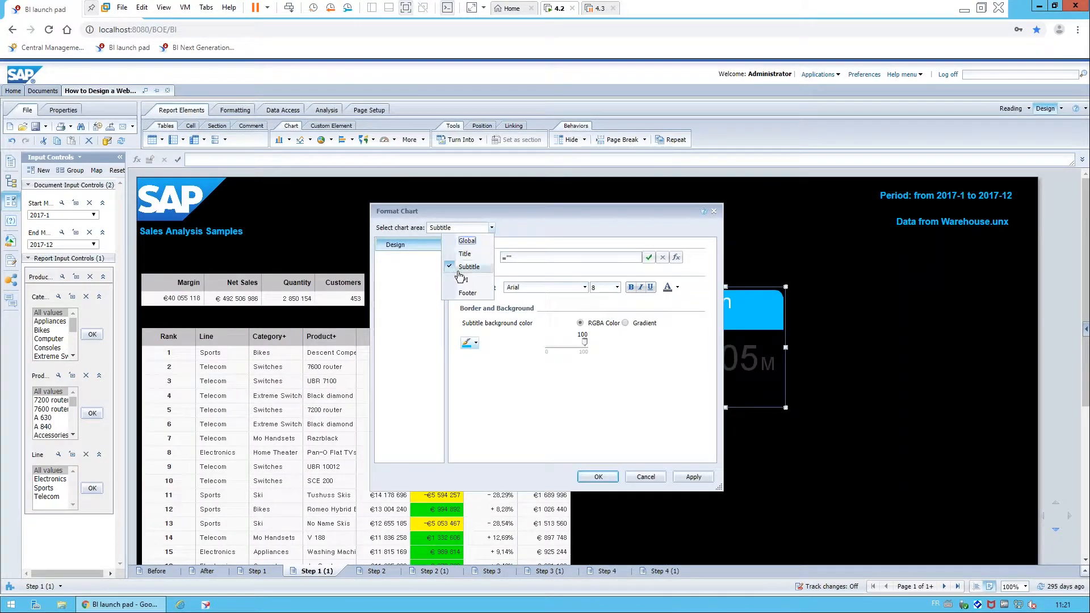
{"action": "left_click", "coordinate": [469, 283]}
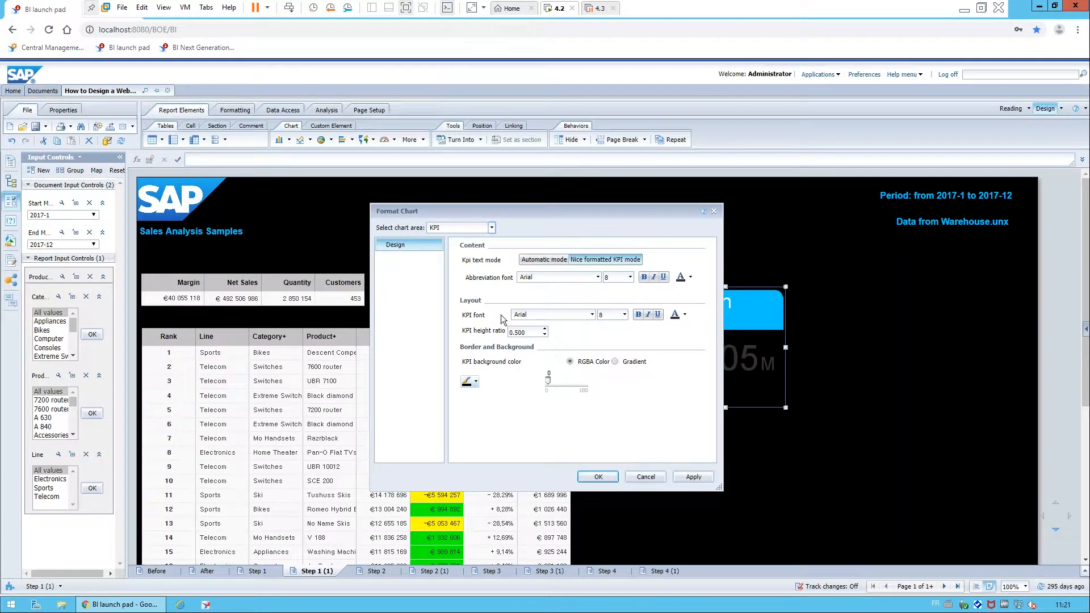
{"action": "left_click_drag", "start_coordinate": [630, 211], "coordinate": [474, 194]}
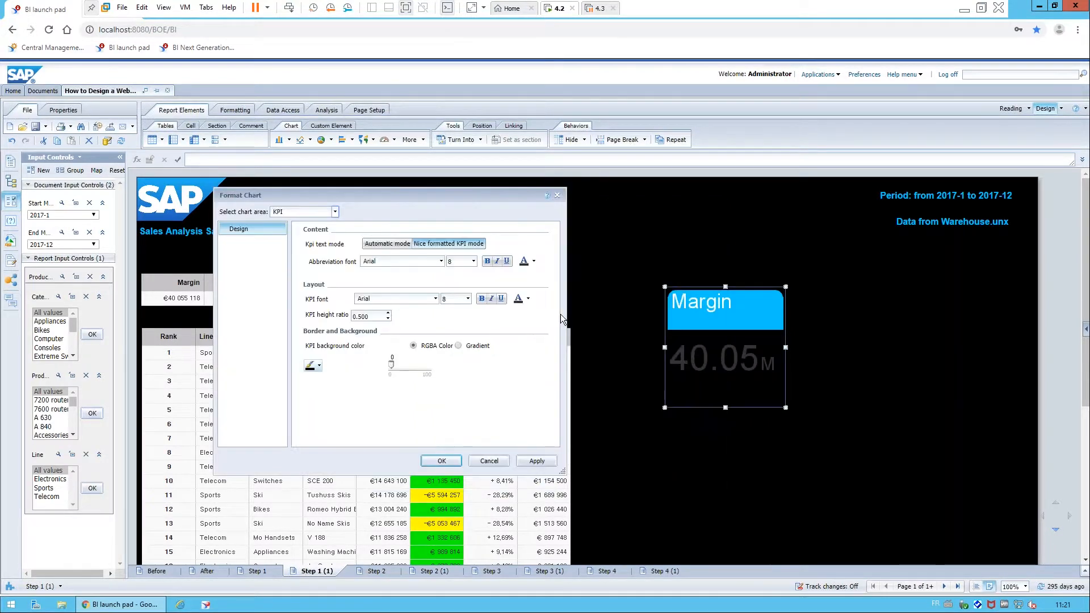
{"action": "left_click", "coordinate": [534, 262]}
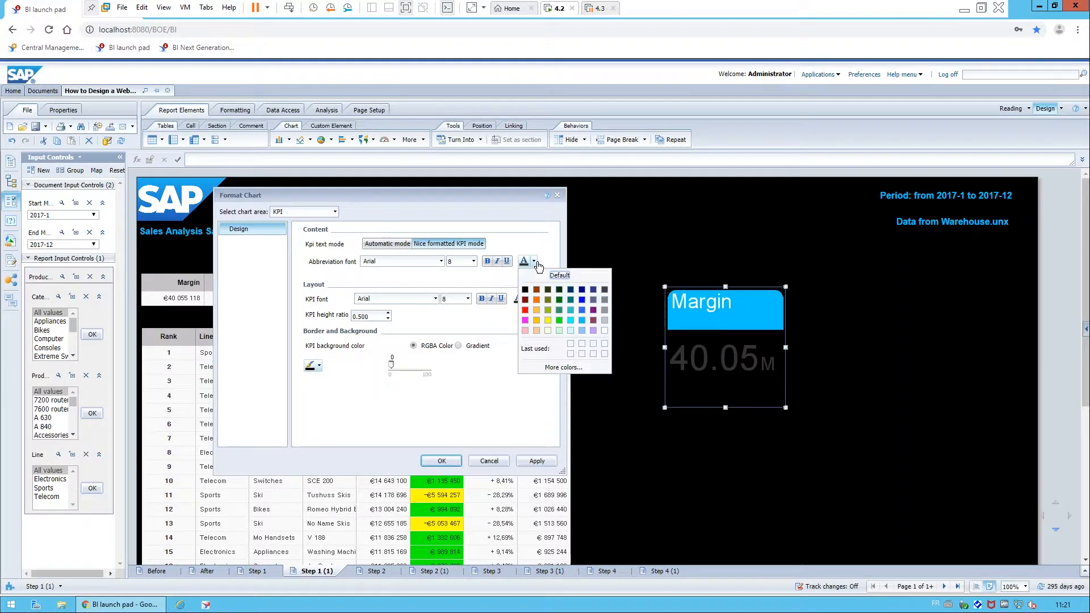
{"action": "left_click", "coordinate": [605, 331]}
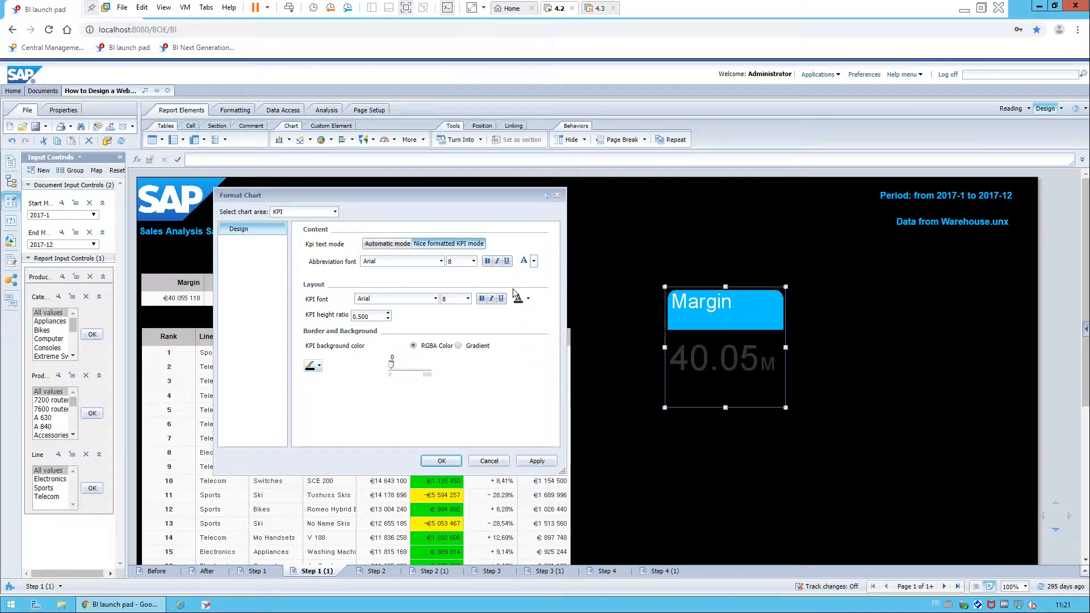
{"action": "left_click", "coordinate": [528, 299]}
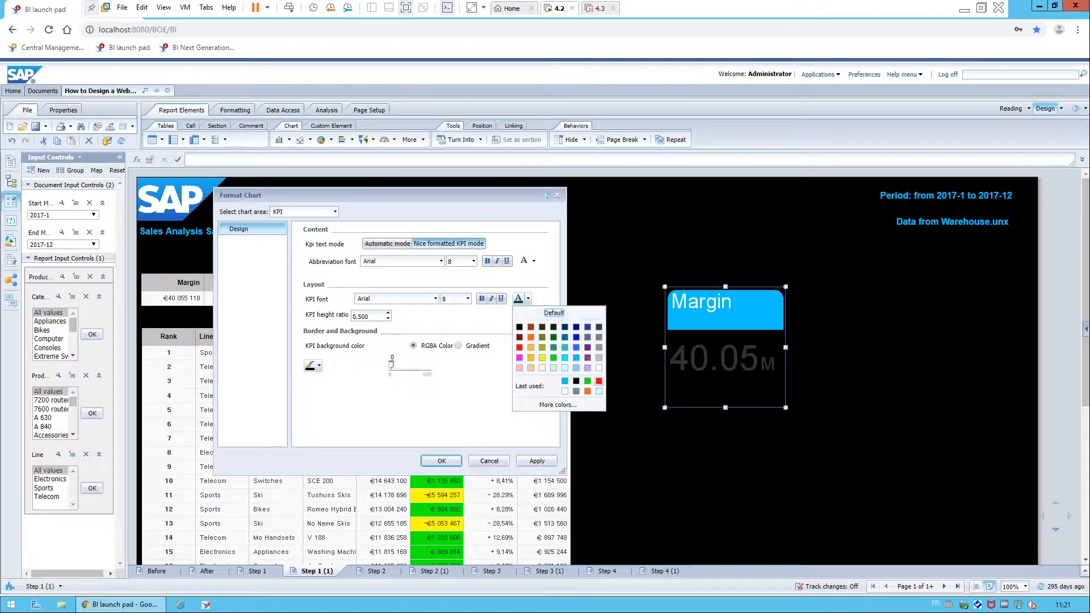
{"action": "left_click", "coordinate": [598, 368]}
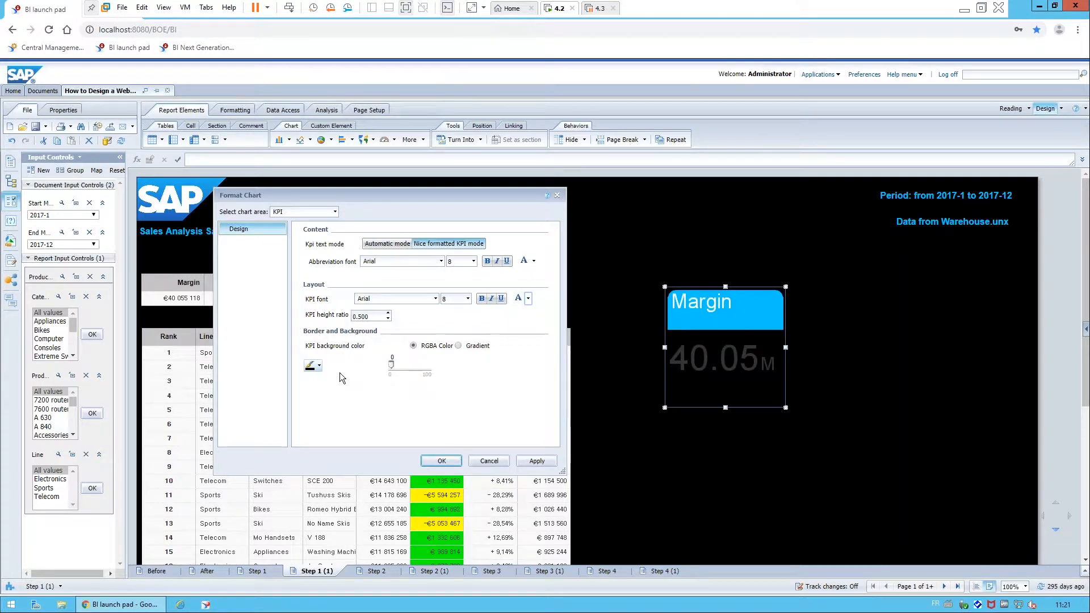
Step: Fill the Margin tile's KPI area with a light blue background at 100 opacity
{"action": "left_click", "coordinate": [319, 365]}
{"action": "left_click", "coordinate": [368, 425]}
{"action": "left_click_drag", "start_coordinate": [425, 366], "coordinate": [434, 365]}
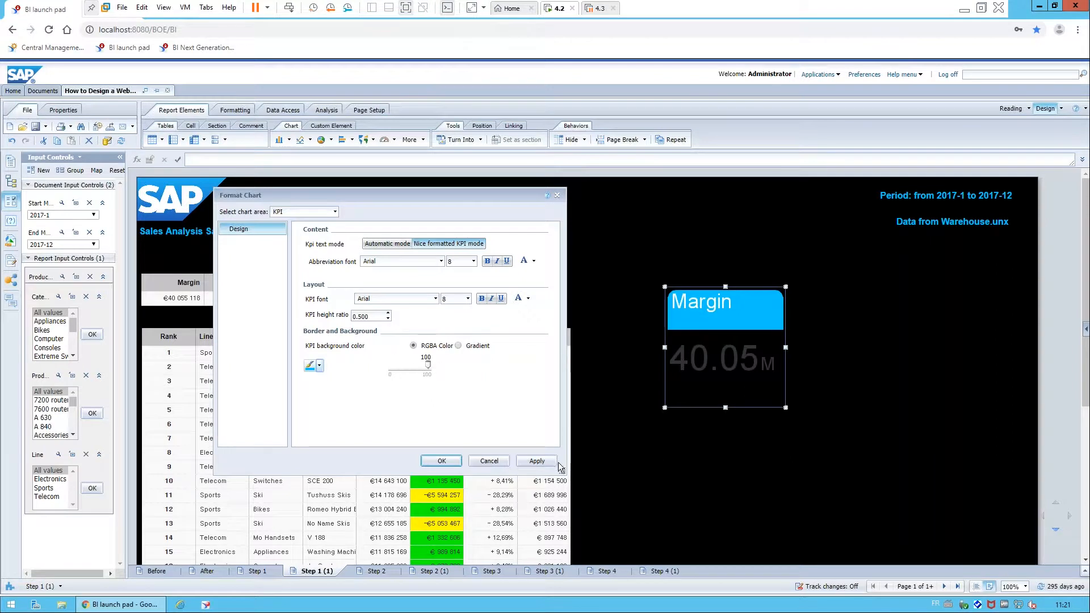
{"action": "left_click", "coordinate": [537, 461]}
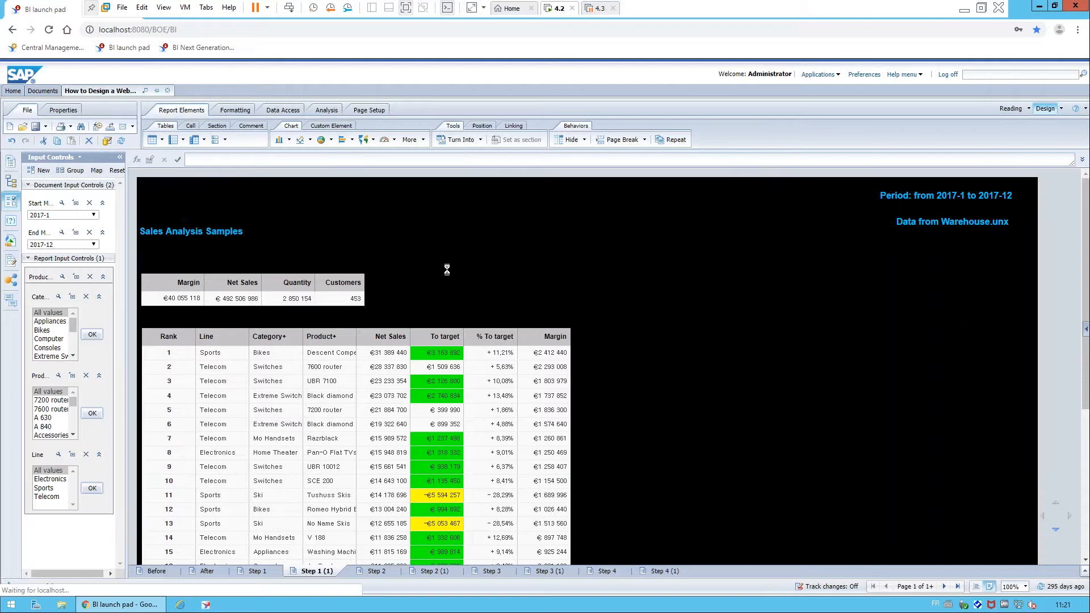
Step: Set the Margin tile's footer font to white and give the footer a light blue background at 100 opacity
{"action": "left_click", "coordinate": [335, 211]}
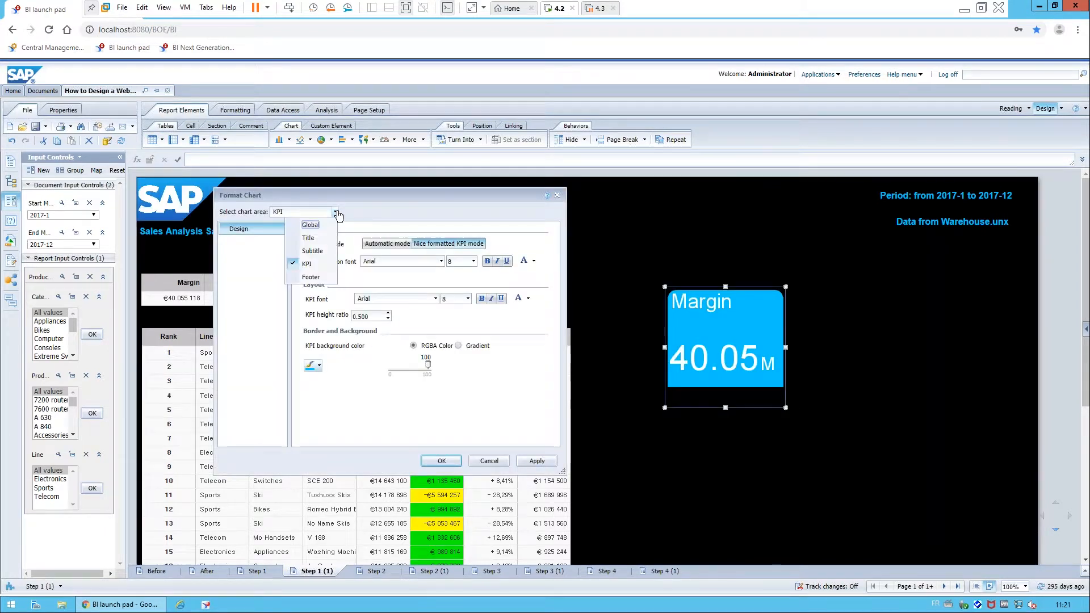
{"action": "left_click", "coordinate": [311, 277]}
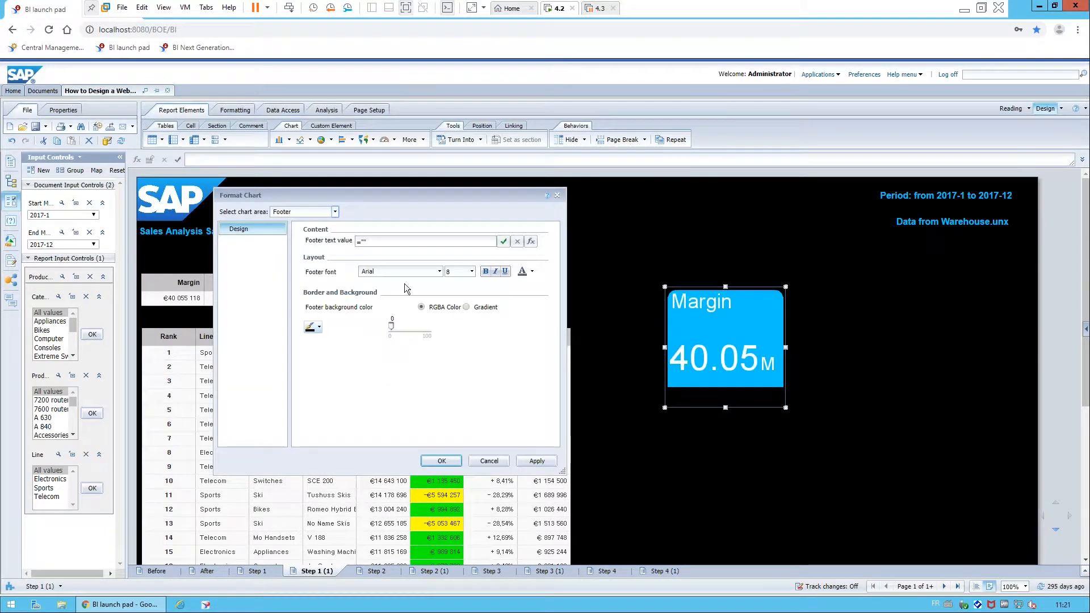
{"action": "left_click", "coordinate": [532, 271]}
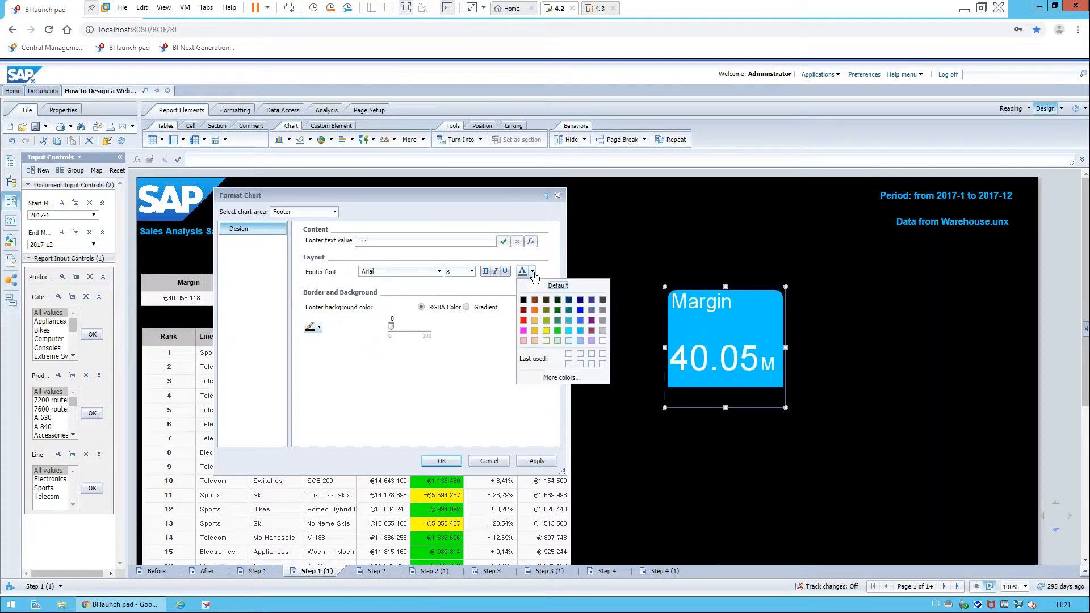
{"action": "left_click", "coordinate": [602, 341]}
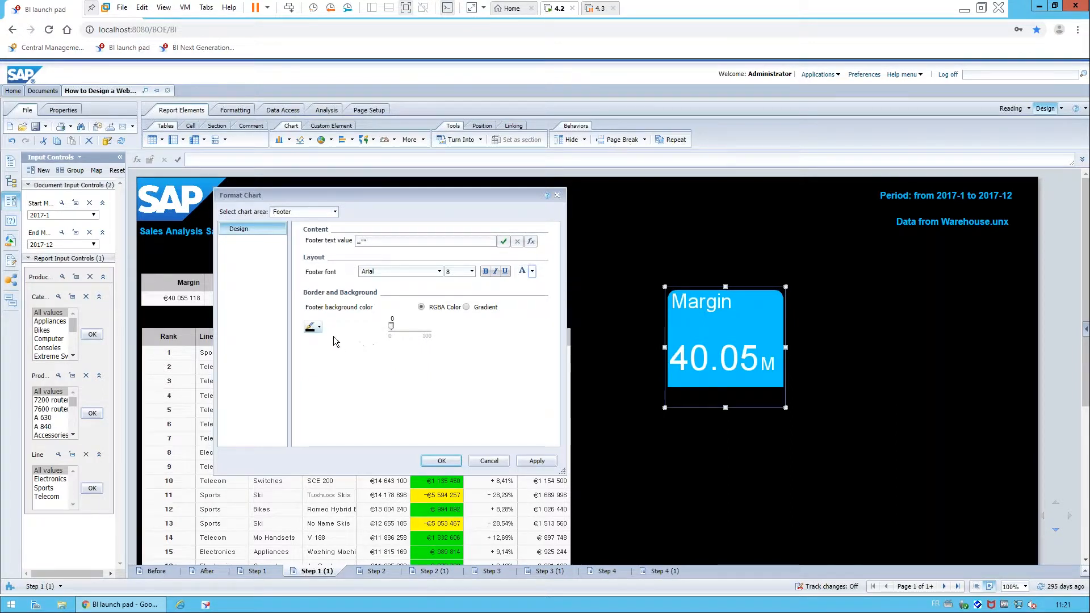
{"action": "left_click", "coordinate": [319, 328]}
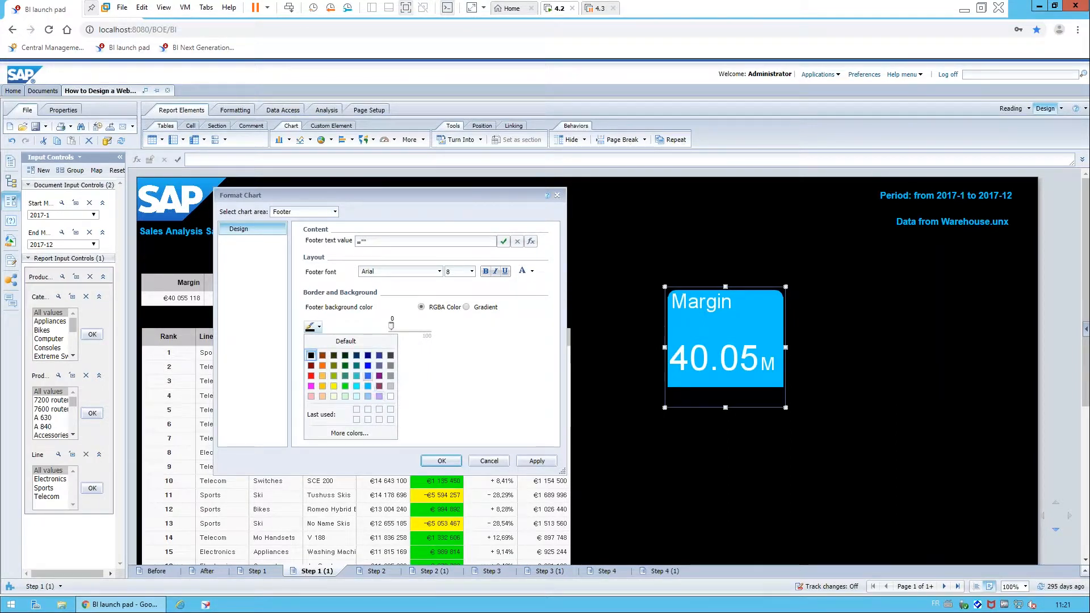
{"action": "left_click", "coordinate": [368, 386]}
{"action": "left_click_drag", "start_coordinate": [391, 326], "coordinate": [447, 328]}
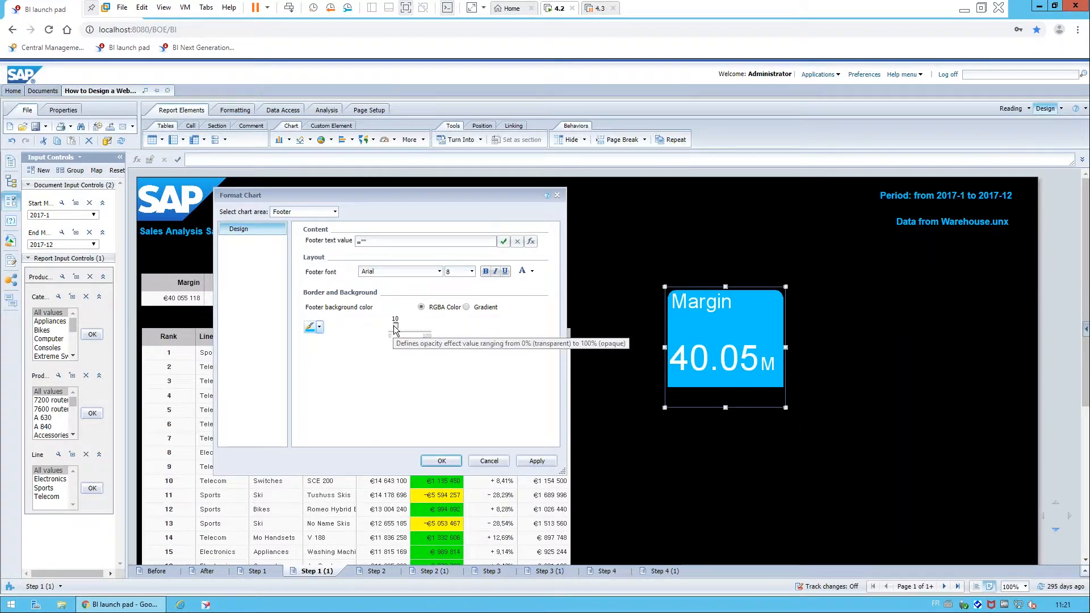
{"action": "left_click_drag", "start_coordinate": [402, 325], "coordinate": [443, 332]}
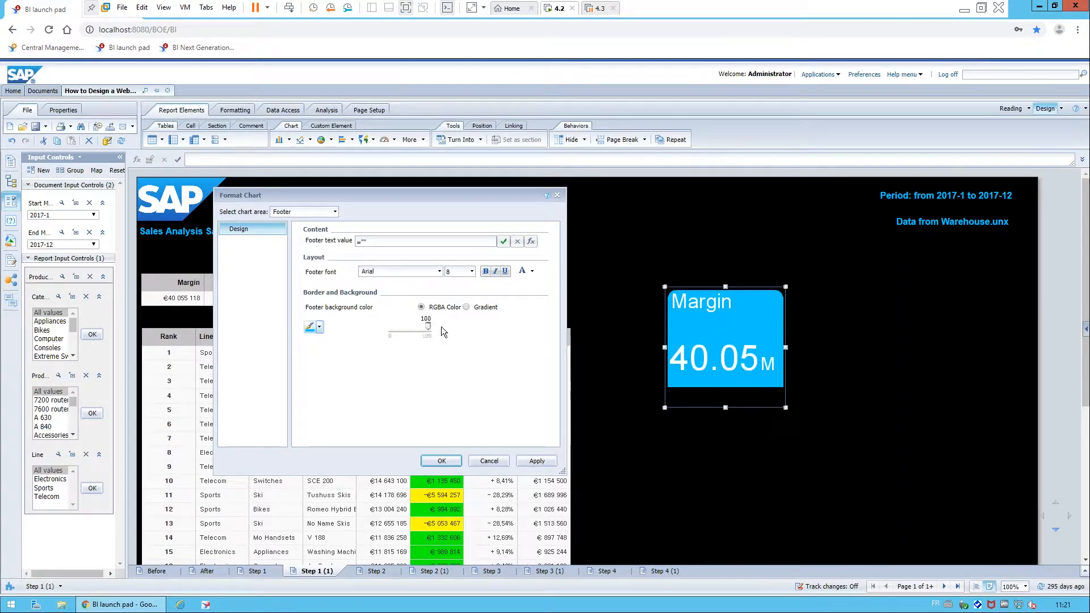
Step: Set the Margin tile's footer text to "EUROS" and apply the formatting
{"action": "left_click", "coordinate": [365, 242]}
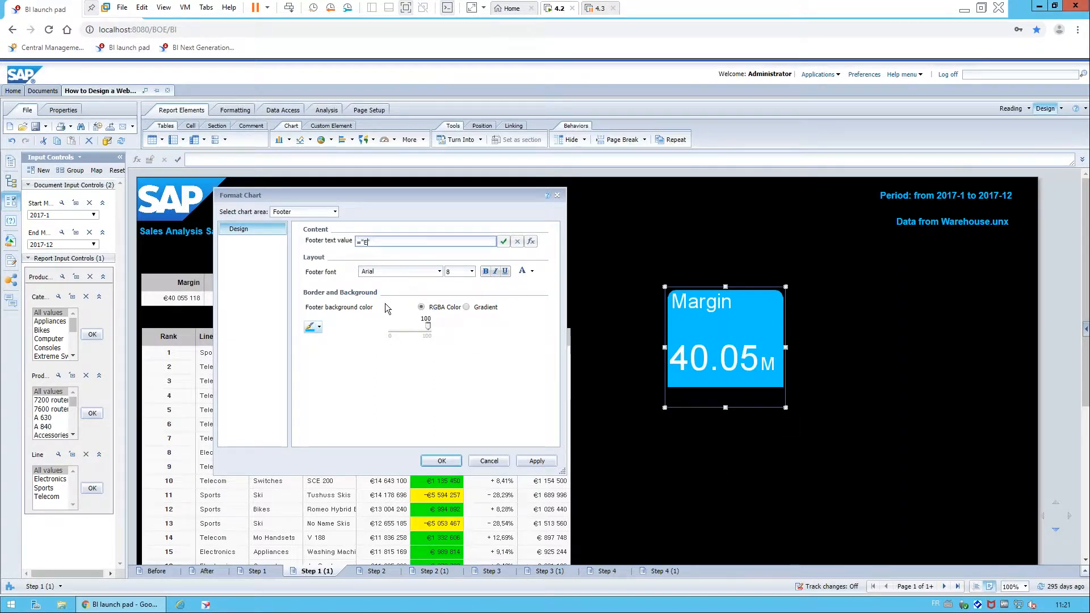
{"action": "type", "text": "EUROS"}
{"action": "left_click", "coordinate": [536, 461]}
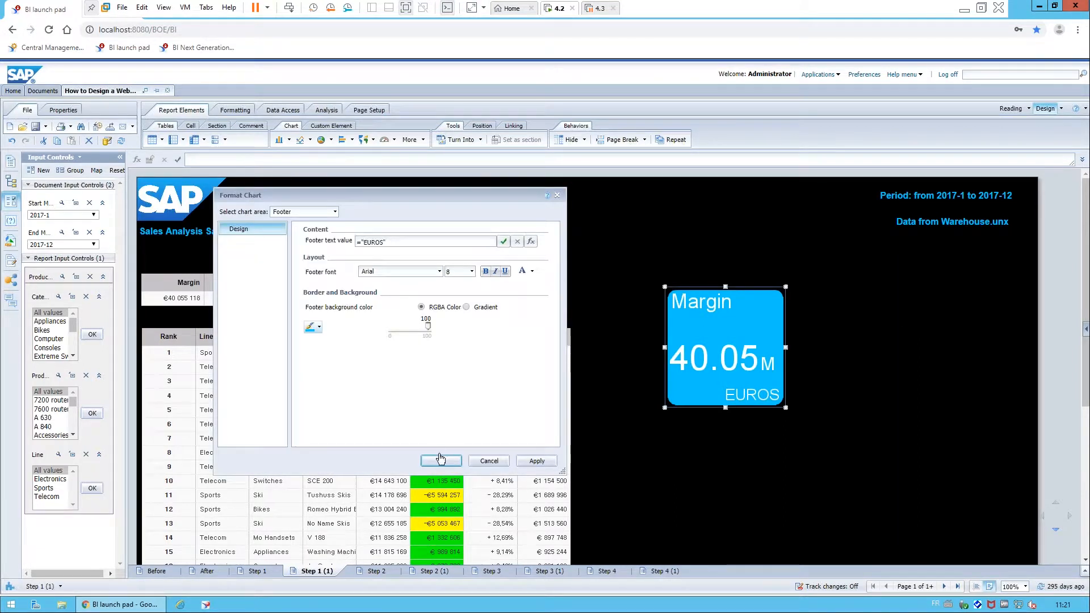
Step: Set the overall width of the Margin tile to 10 cm
{"action": "left_click", "coordinate": [335, 213]}
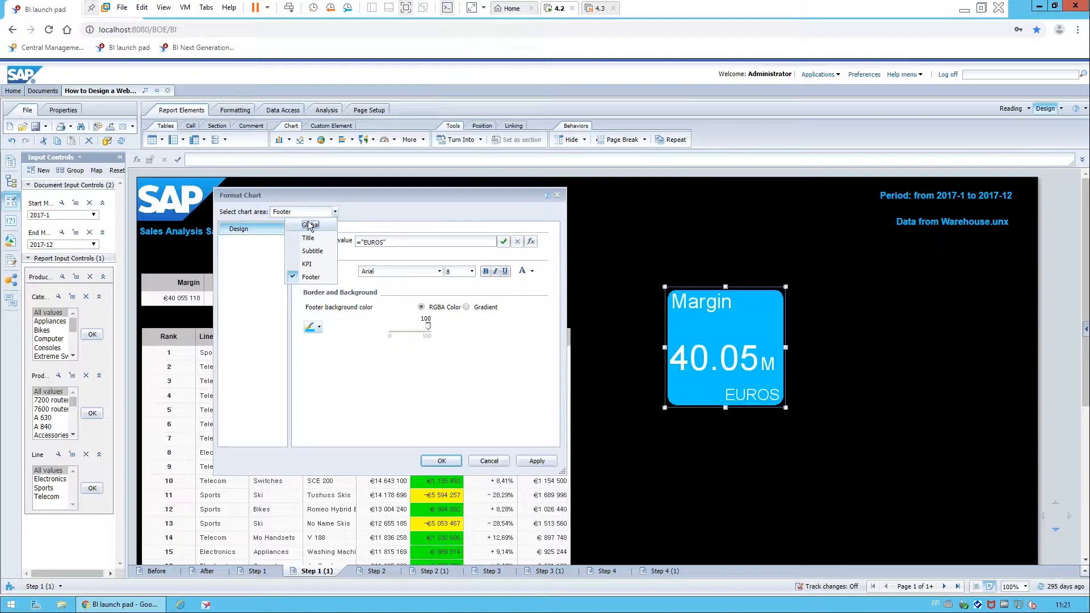
{"action": "left_click", "coordinate": [311, 225]}
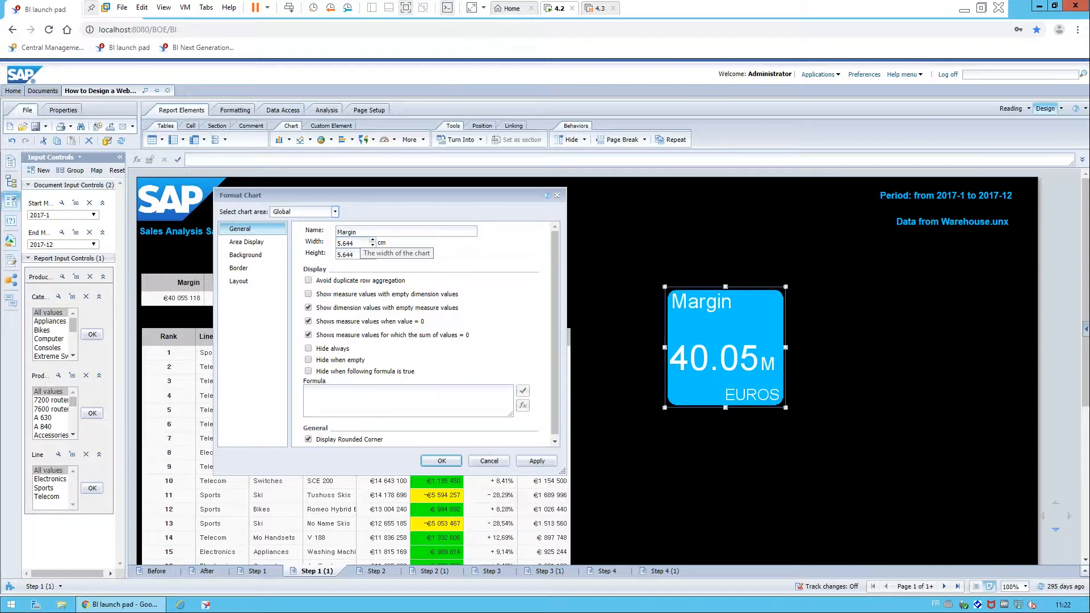
{"action": "left_click_drag", "start_coordinate": [363, 244], "coordinate": [310, 248]}
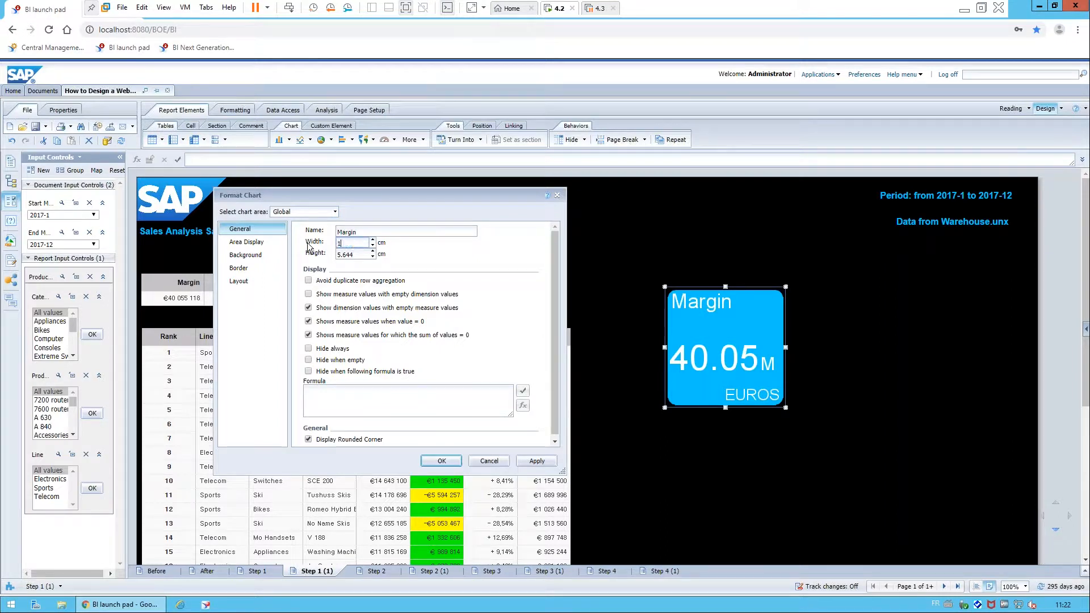
{"action": "type", "text": "10"}
{"action": "key", "text": "Tab"}
{"action": "left_click", "coordinate": [431, 465]}
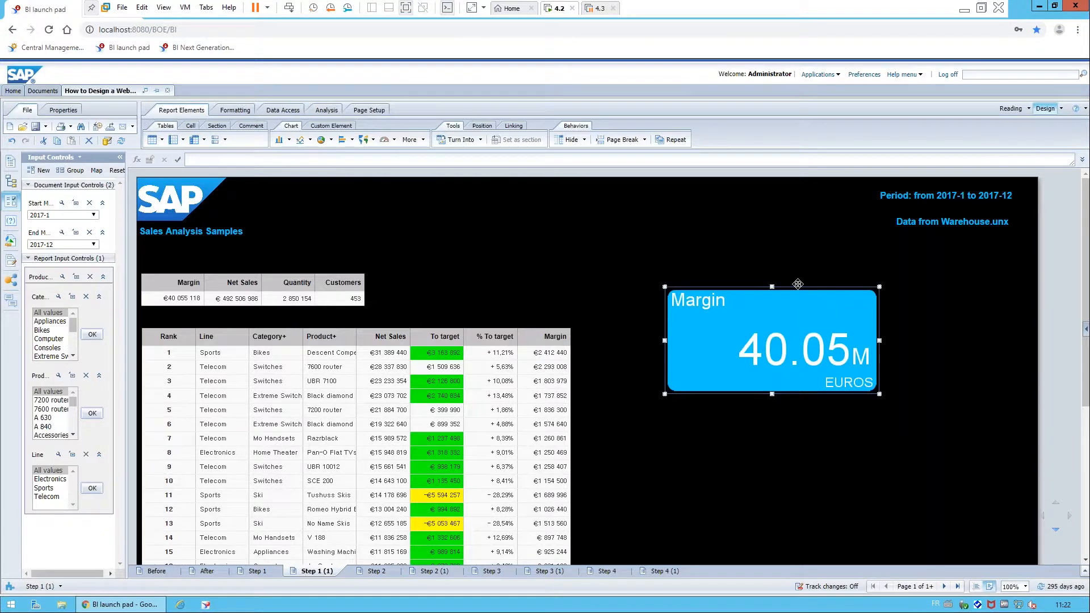
Step: Copy the Margin tile and paste the duplicate just below the original
{"action": "right_click", "coordinate": [798, 284]}
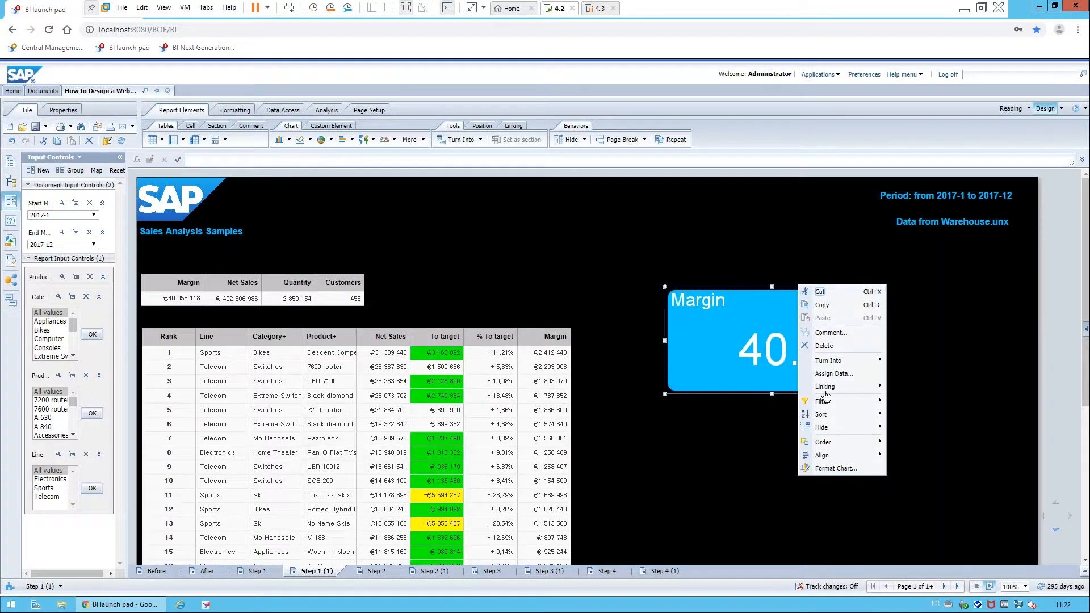
{"action": "mouse_move", "coordinate": [828, 360]}
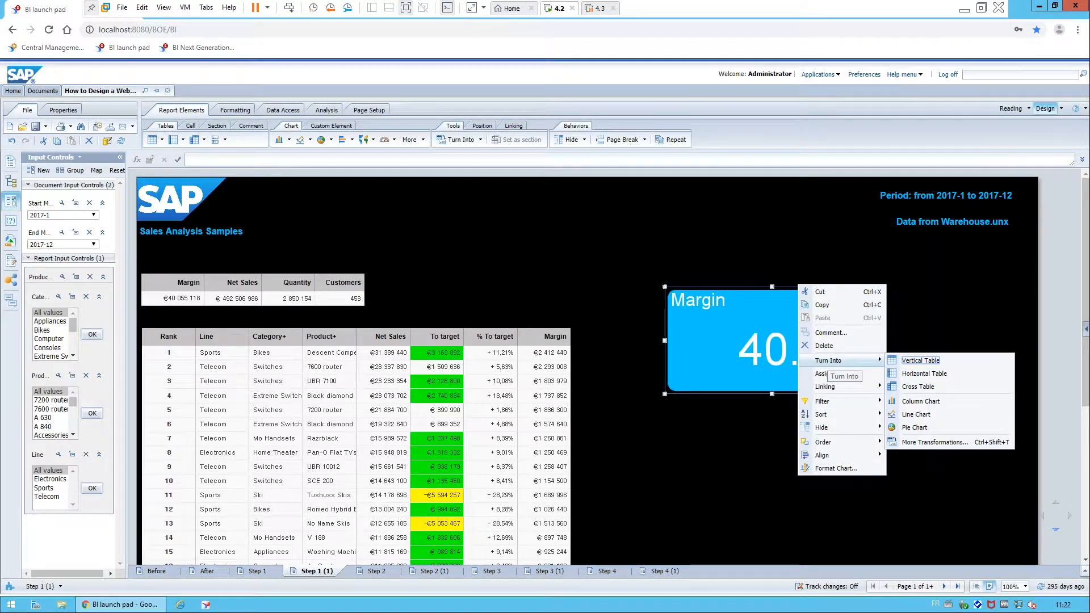
{"action": "left_click", "coordinate": [841, 307]}
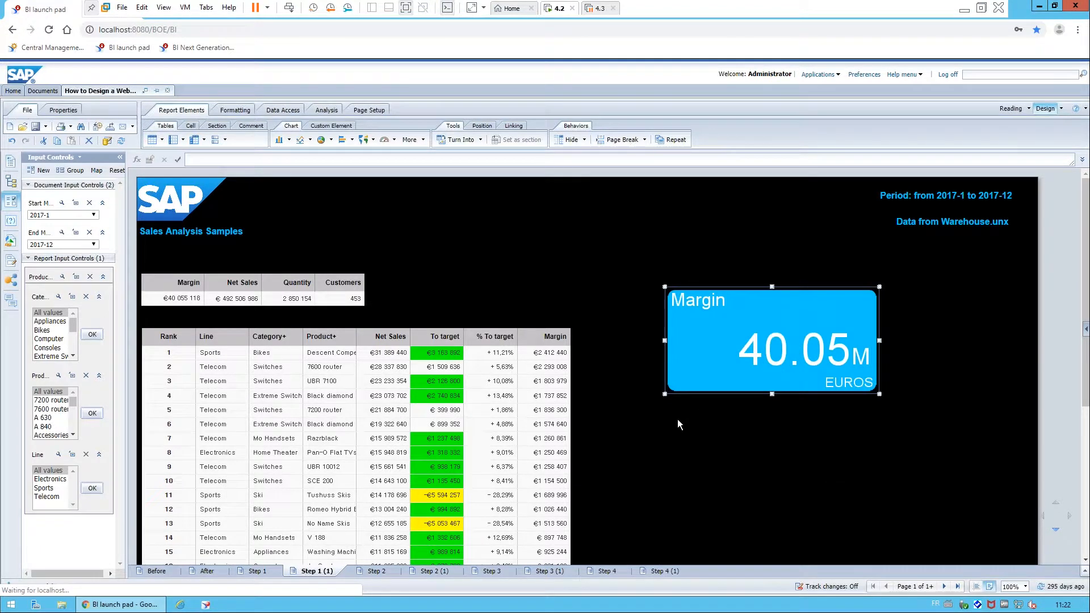
{"action": "right_click", "coordinate": [678, 420]}
{"action": "left_click", "coordinate": [704, 453]}
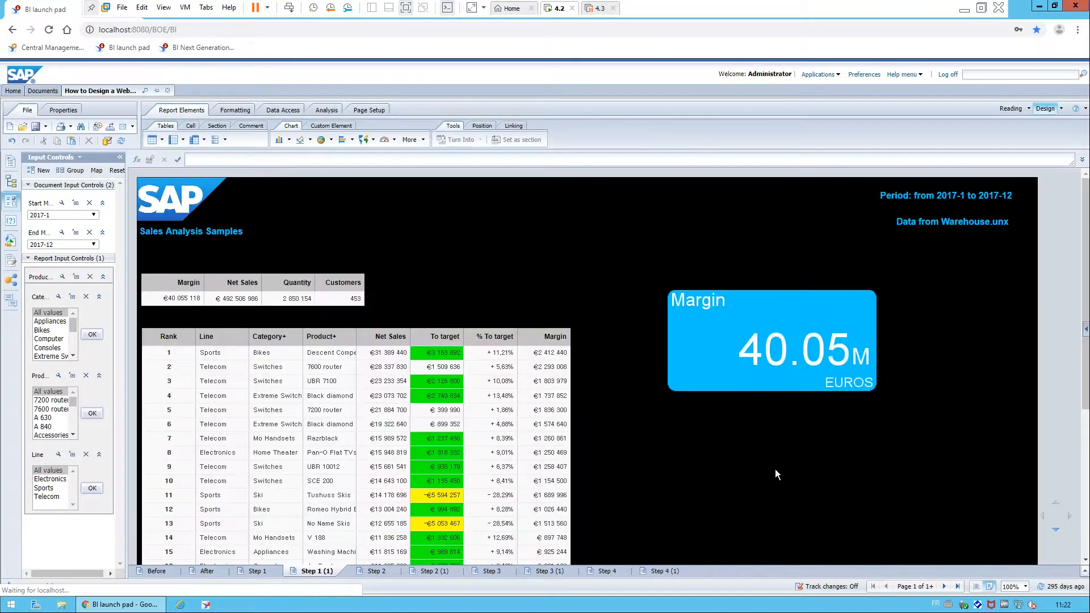
Step: Assign the Net Sales measure as the duplicated tile's value in place of Margin
{"action": "right_click", "coordinate": [740, 419]}
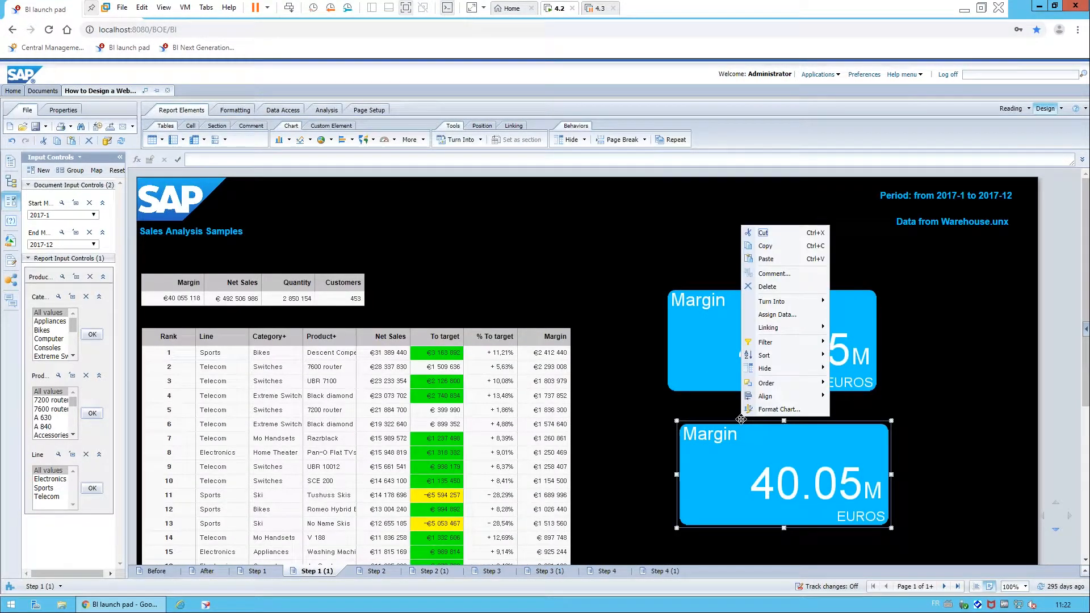
{"action": "left_click", "coordinate": [776, 315]}
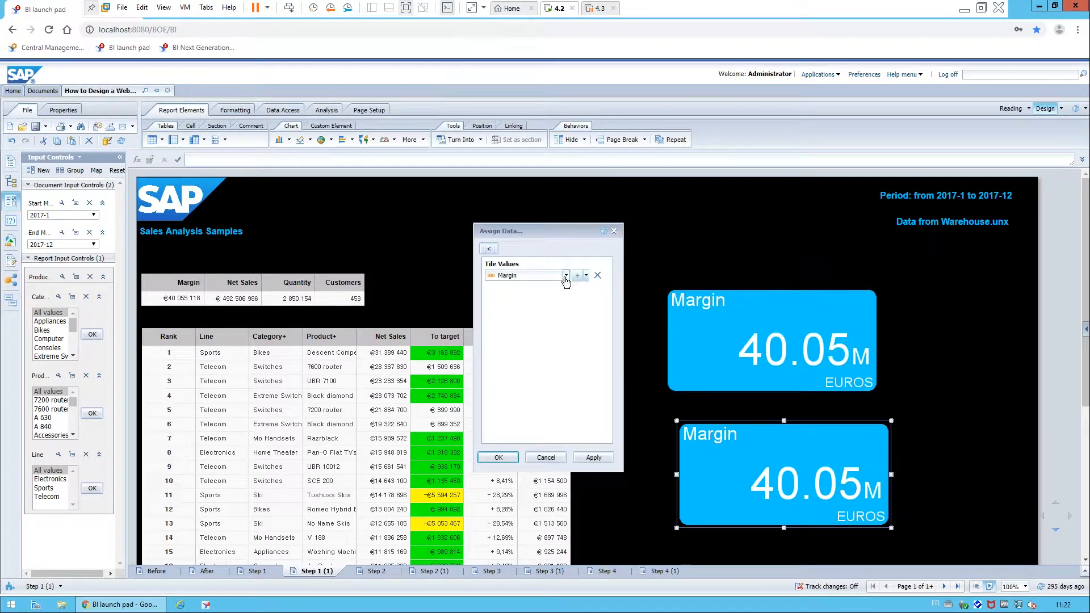
{"action": "left_click", "coordinate": [565, 277]}
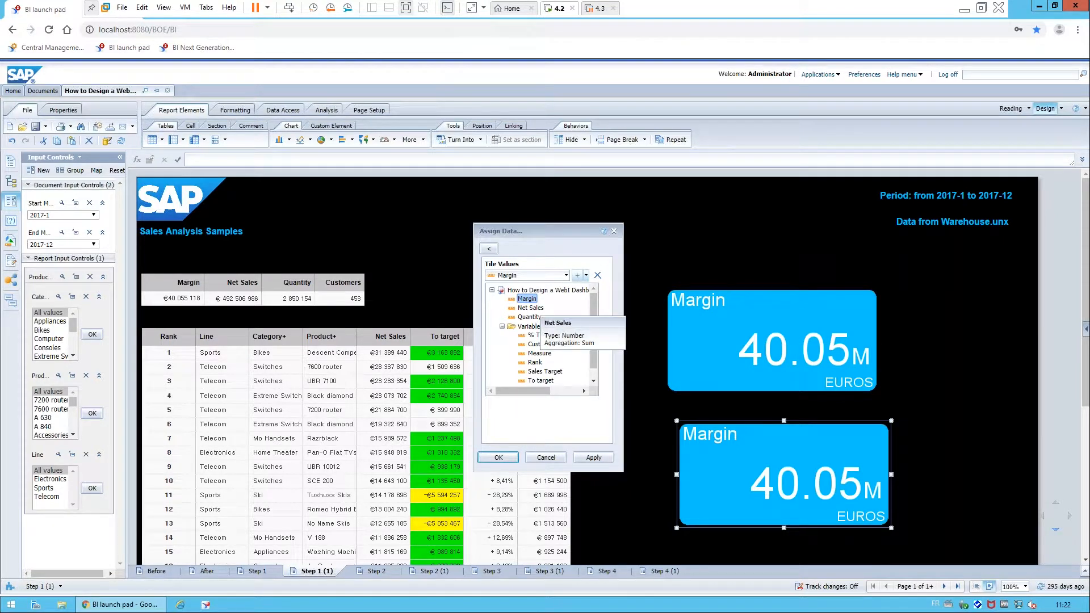
{"action": "left_click", "coordinate": [530, 308]}
{"action": "left_click", "coordinate": [498, 458]}
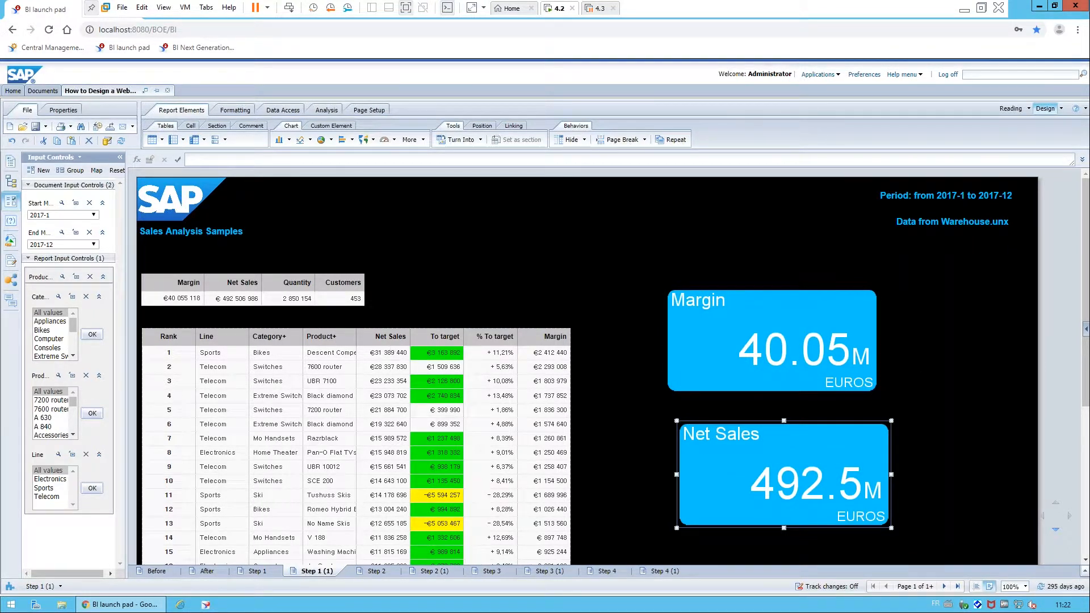
Step: Look over the Step 2 report, then delete the small Margin, Net Sales, Quantity and Customers table from the Step 2 (1) report
{"action": "left_click", "coordinate": [377, 572]}
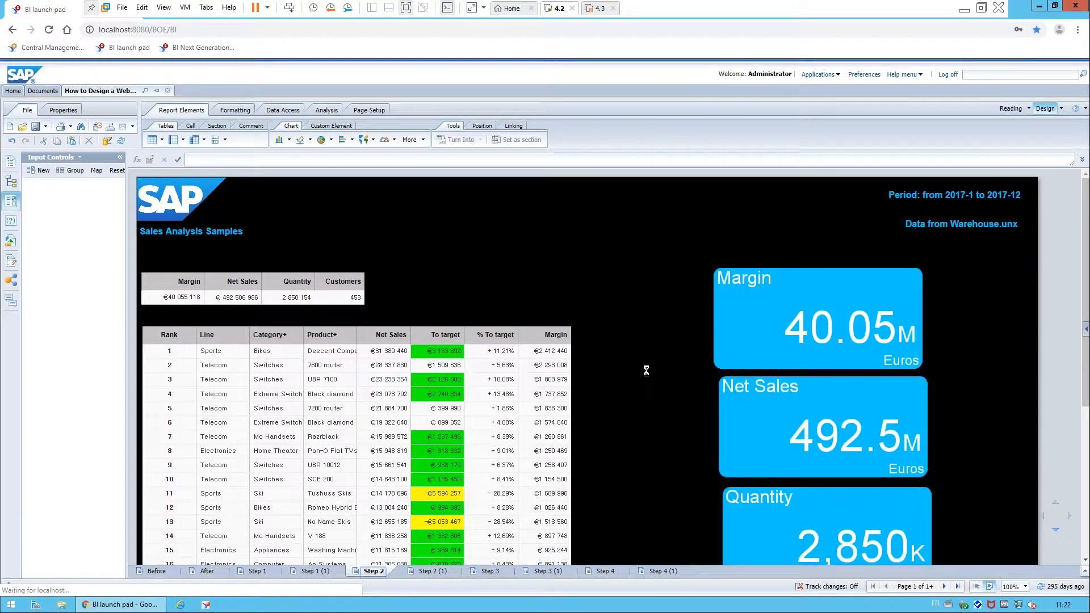
{"action": "scroll", "coordinate": [646, 371], "scroll_direction": "down", "scroll_amount": 1}
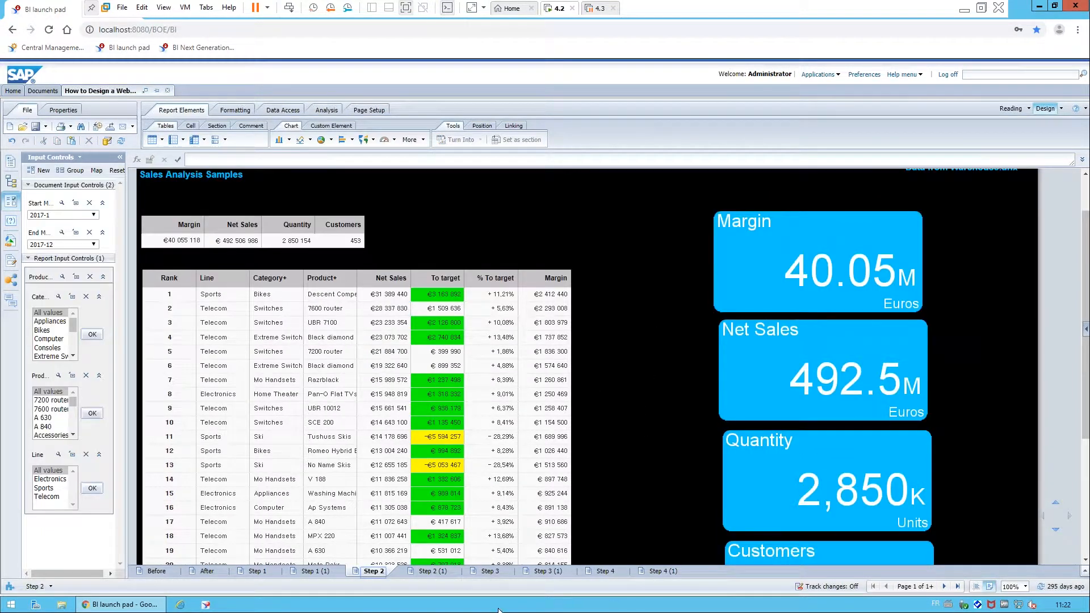
{"action": "left_click", "coordinate": [435, 573]}
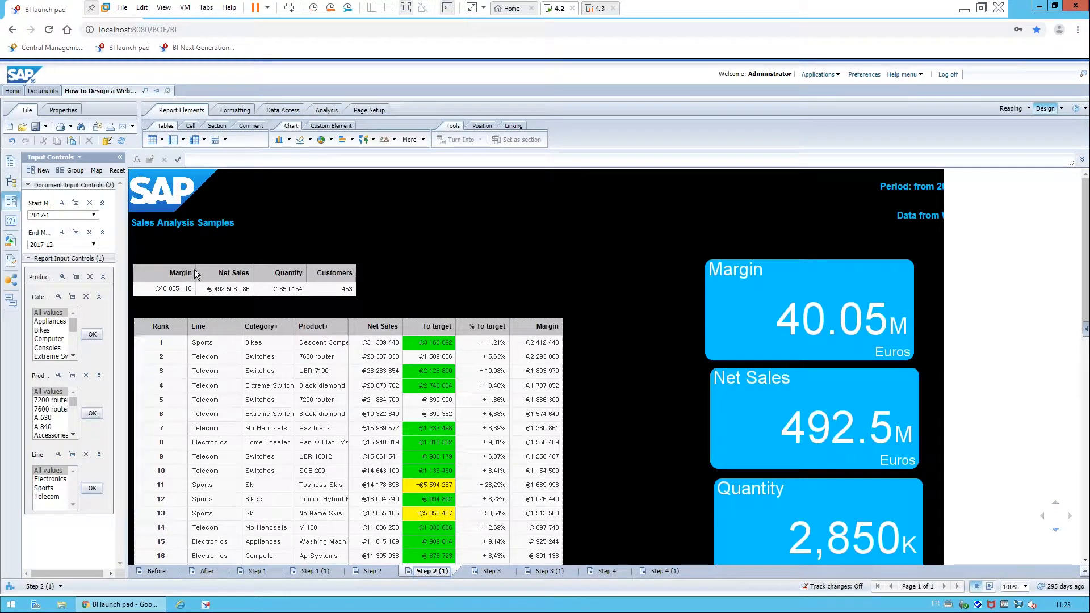
{"action": "left_click", "coordinate": [152, 266]}
{"action": "right_click", "coordinate": [150, 261]}
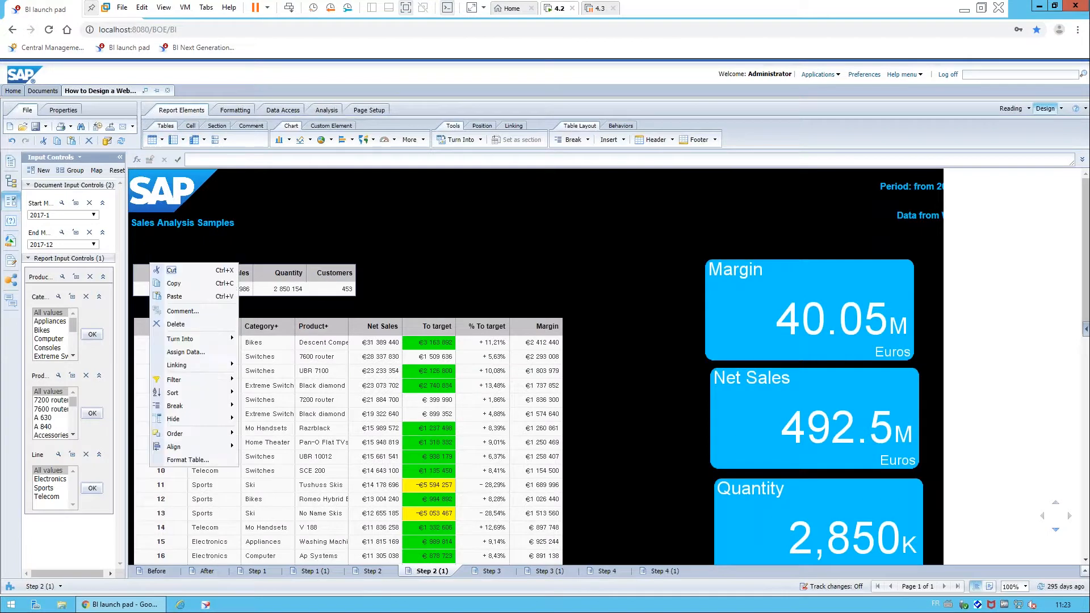
{"action": "left_click", "coordinate": [178, 327]}
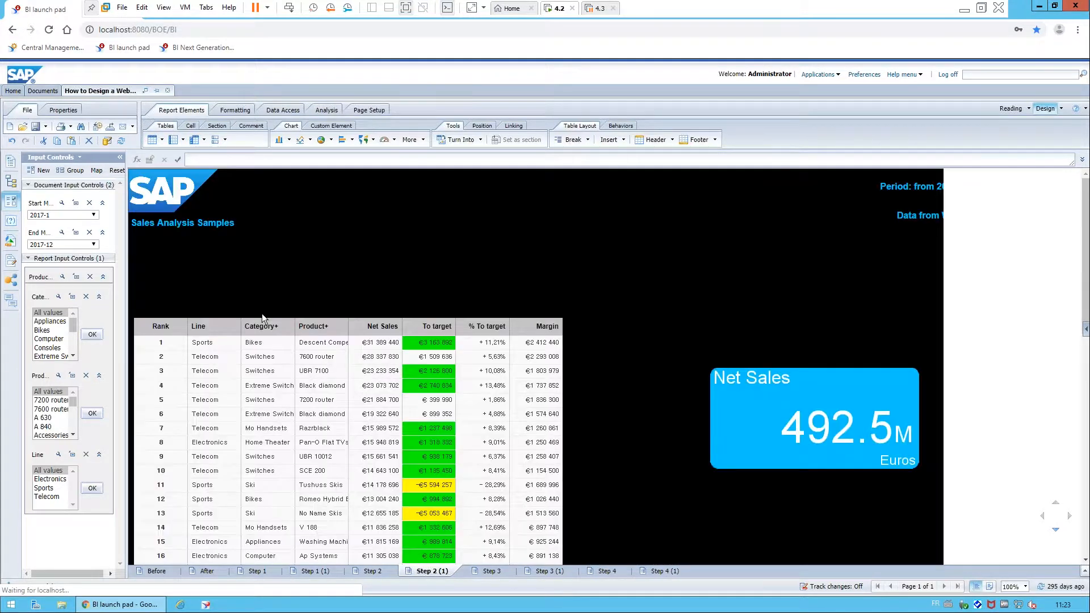
{"action": "right_click", "coordinate": [253, 315]}
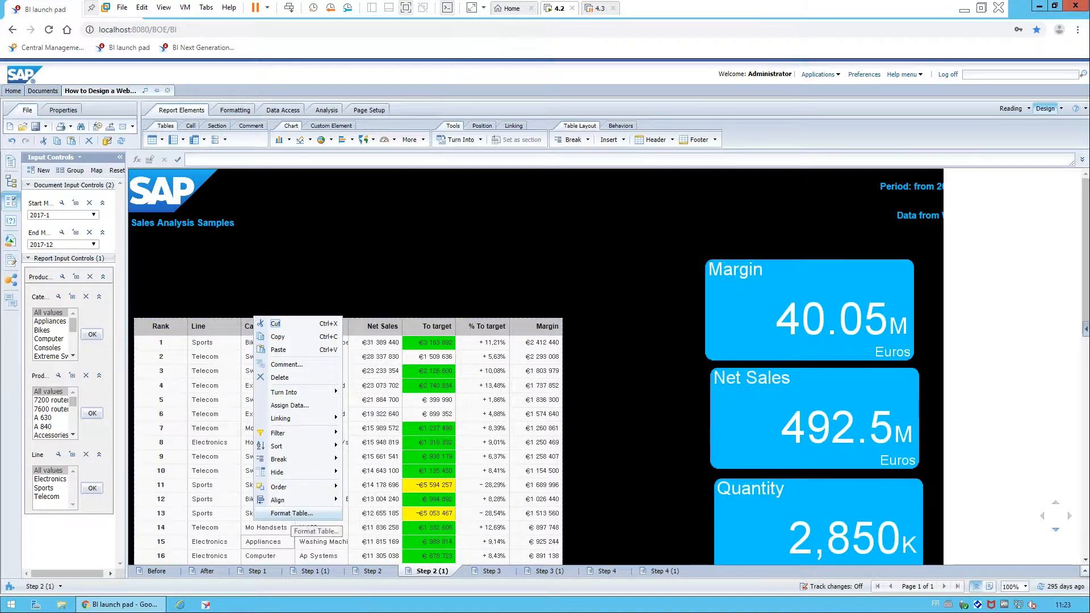
{"action": "left_click", "coordinate": [291, 513]}
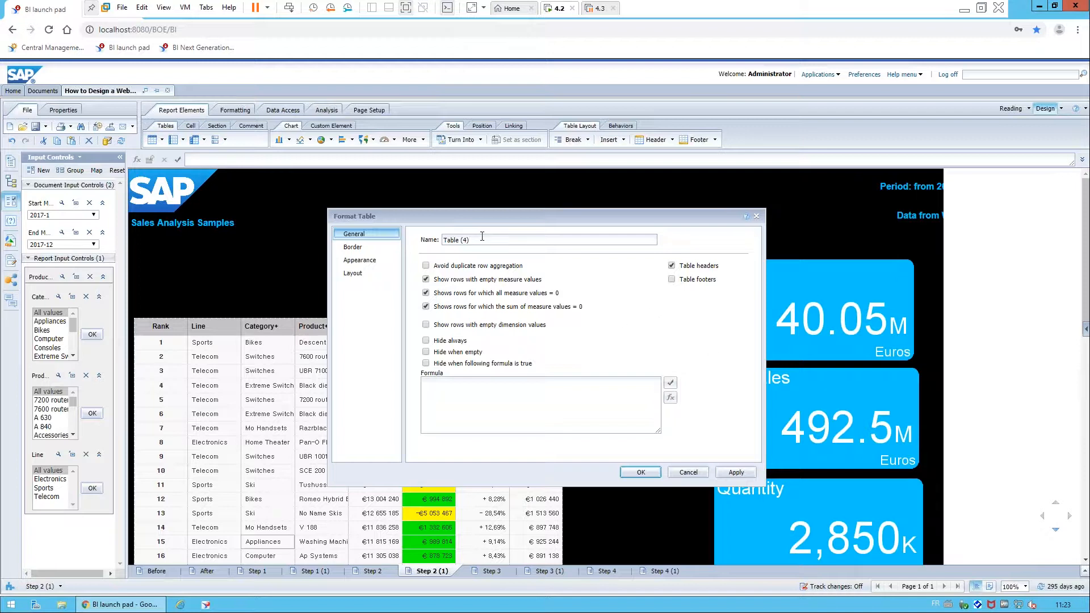
{"action": "left_click", "coordinate": [687, 473]}
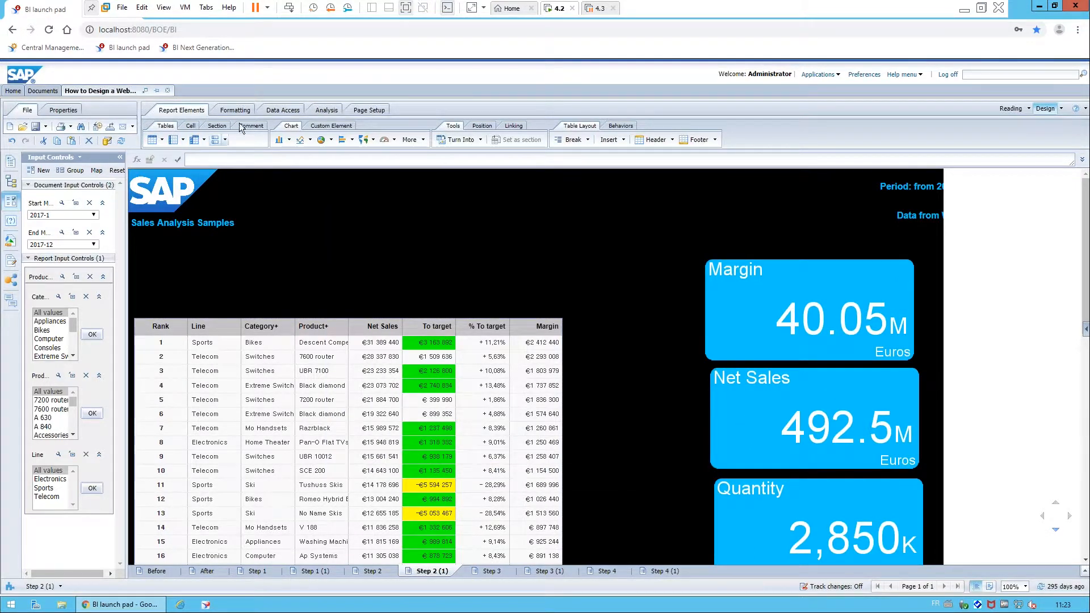
Step: Start a ranking on the product sales table and set it to keep the top 12 values
{"action": "left_click", "coordinate": [328, 112]}
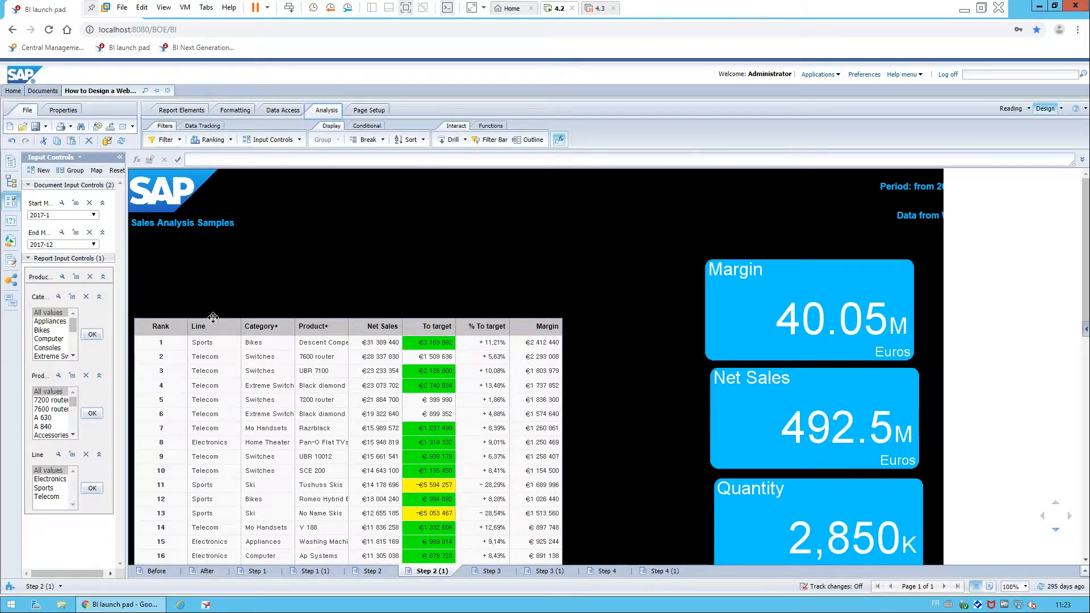
{"action": "left_click", "coordinate": [230, 140]}
{"action": "left_click", "coordinate": [230, 153]}
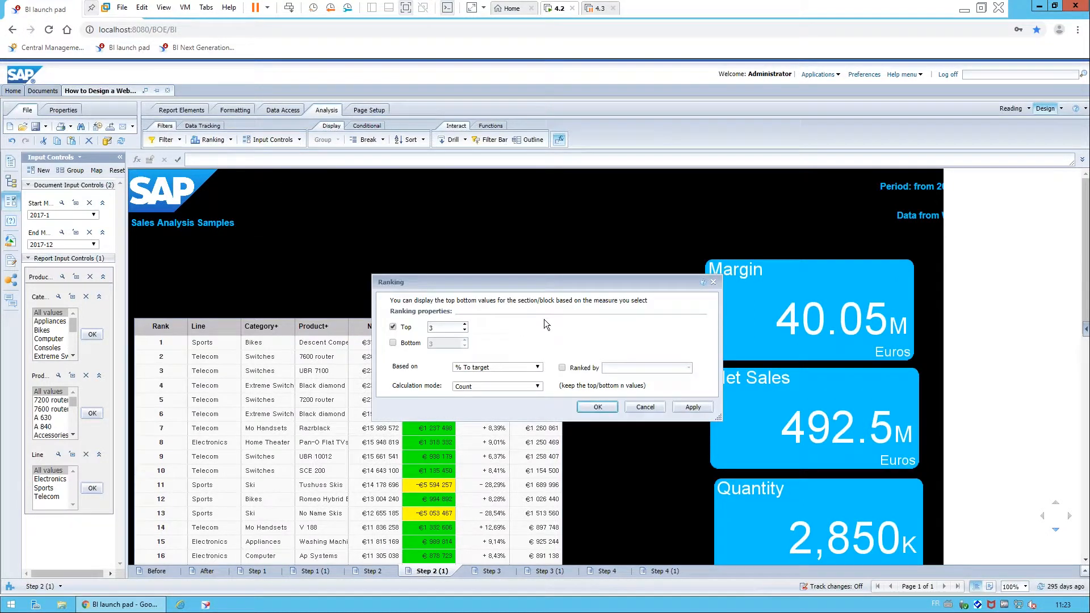
{"action": "left_click_drag", "start_coordinate": [445, 326], "coordinate": [424, 326]}
{"action": "type", "text": "12"}
{"action": "left_click", "coordinate": [569, 374]}
{"action": "left_click", "coordinate": [689, 368]}
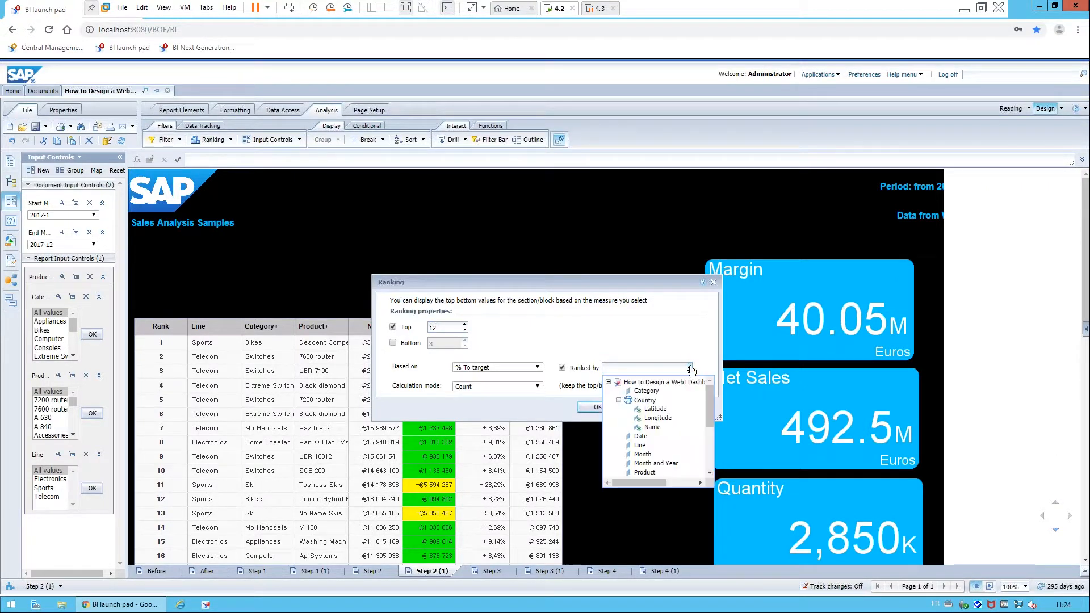
{"action": "left_click", "coordinate": [707, 454]}
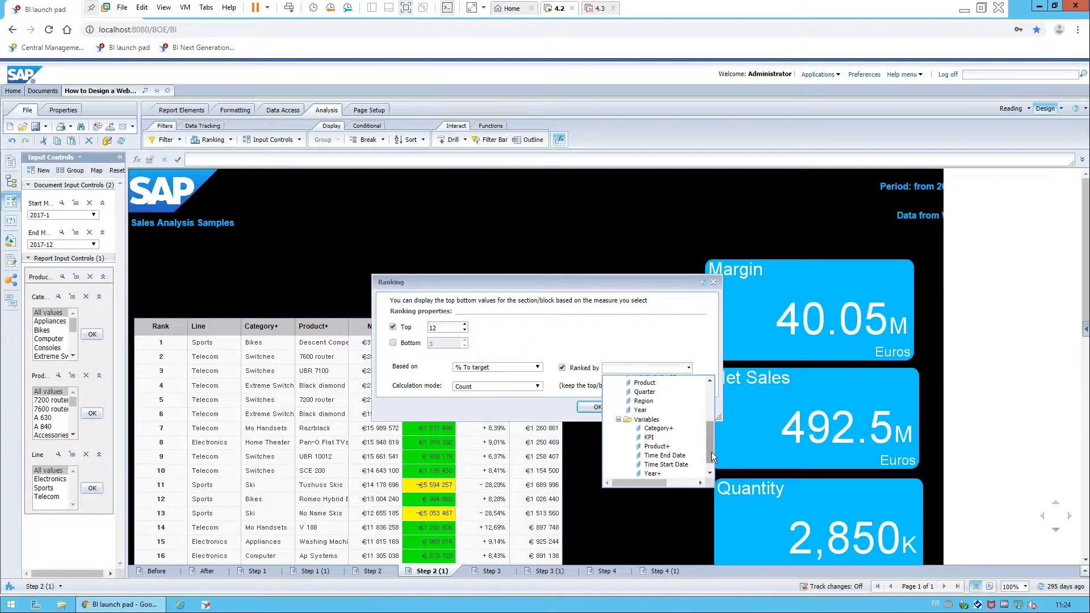
{"action": "scroll", "coordinate": [711, 458], "scroll_direction": "down", "scroll_amount": 1}
{"action": "left_click_drag", "start_coordinate": [702, 447], "coordinate": [706, 494]}
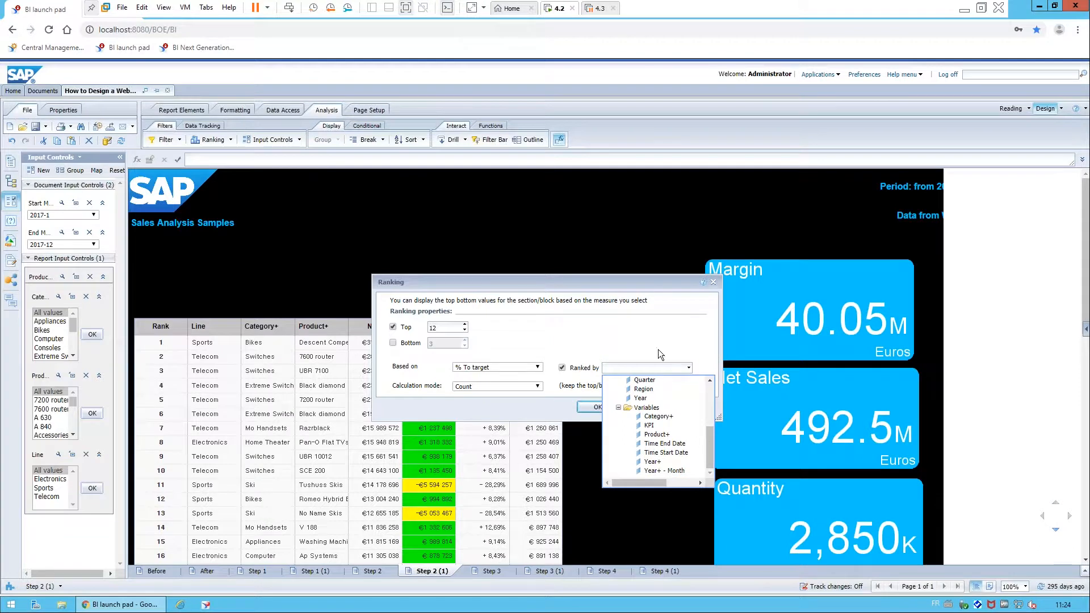
{"action": "left_click", "coordinate": [562, 367]}
Step: Base the top 12 ranking on the Rank measure, without a ranked-by dimension, and apply it to the sales table
{"action": "left_click", "coordinate": [536, 368]}
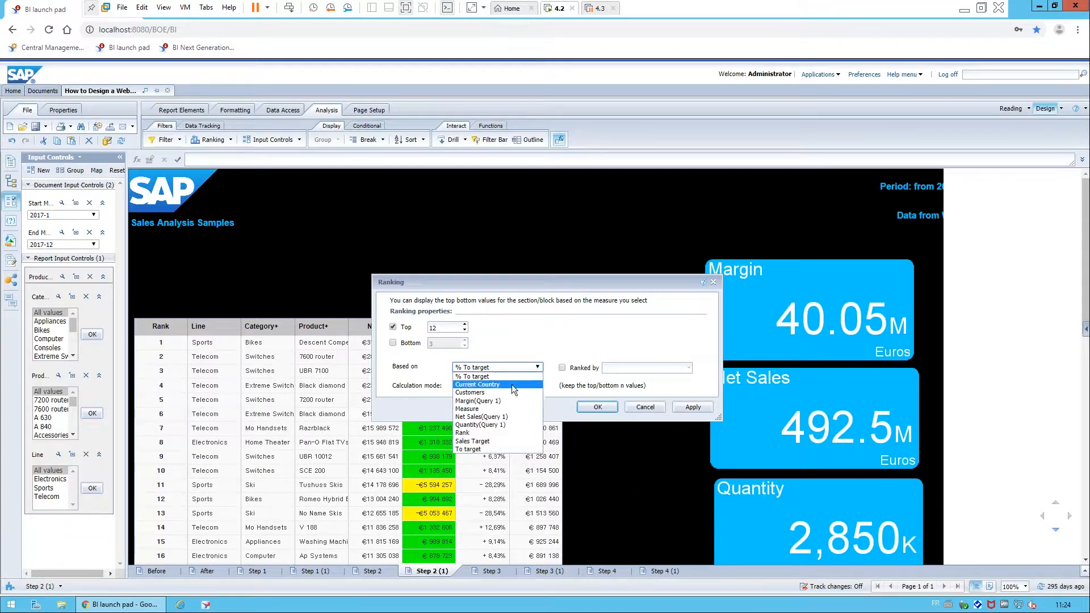
{"action": "left_click", "coordinate": [496, 432]}
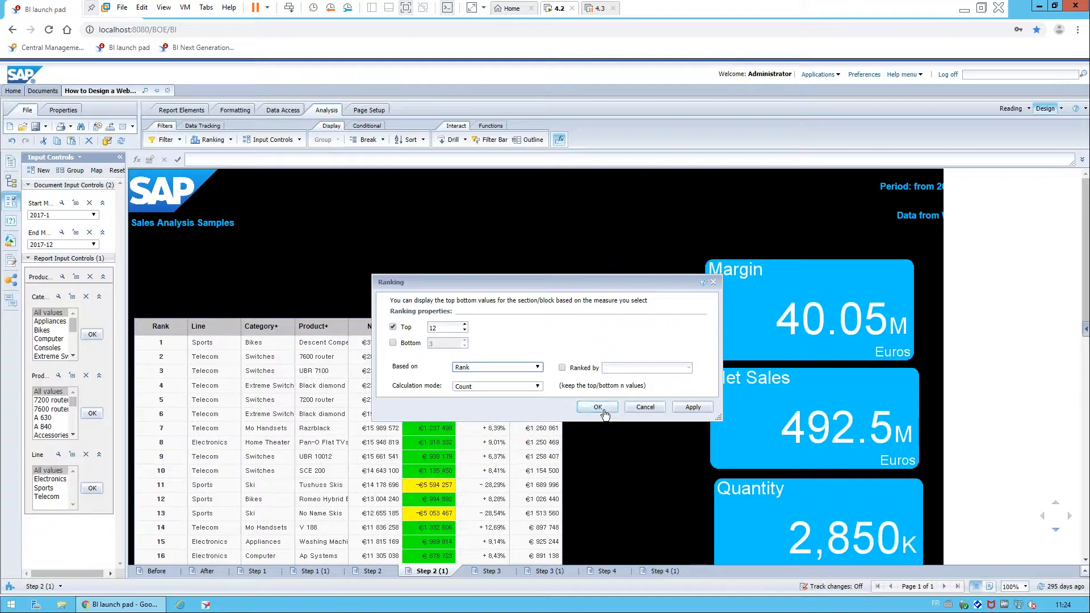
{"action": "left_click", "coordinate": [604, 412]}
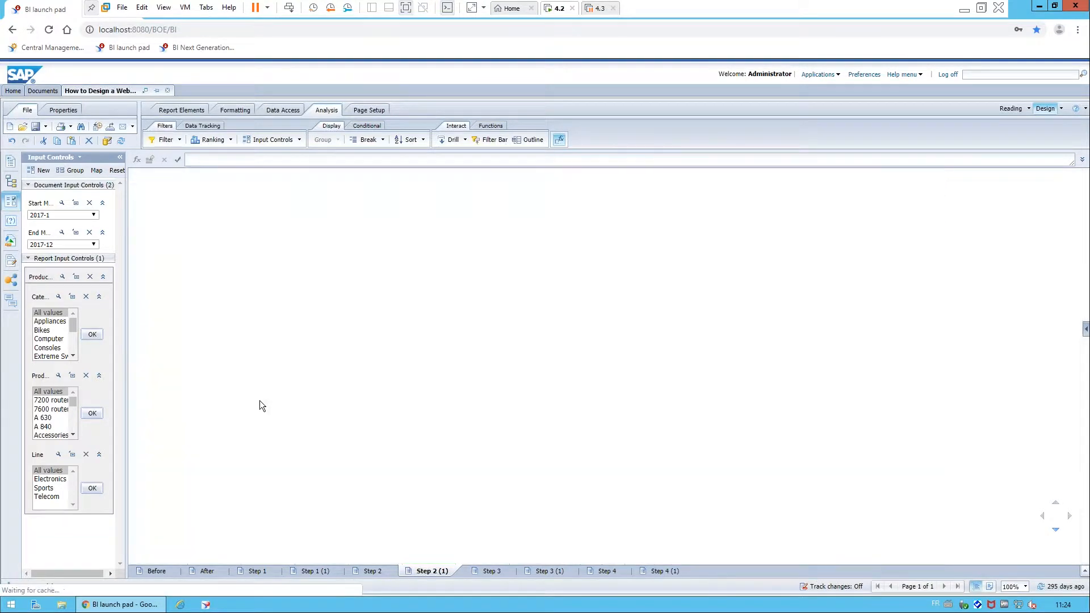
Step: Move the sales table further down the report and line up the Margin, Net Sales and Quantity tiles in a row above it
{"action": "scroll", "coordinate": [676, 400], "scroll_direction": "down", "scroll_amount": 1}
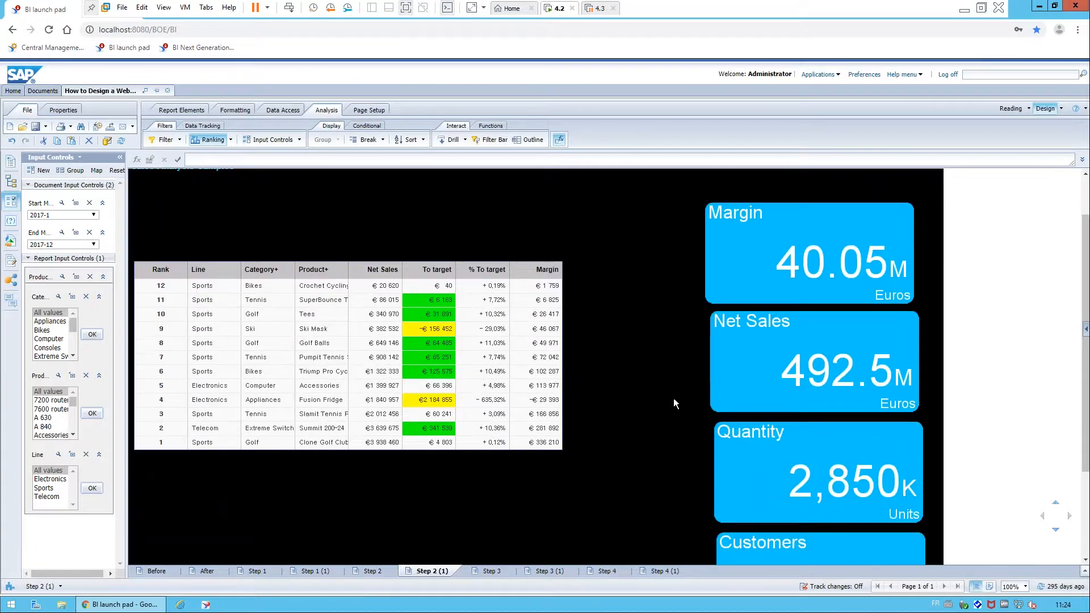
{"action": "left_click_drag", "start_coordinate": [212, 261], "coordinate": [215, 435]}
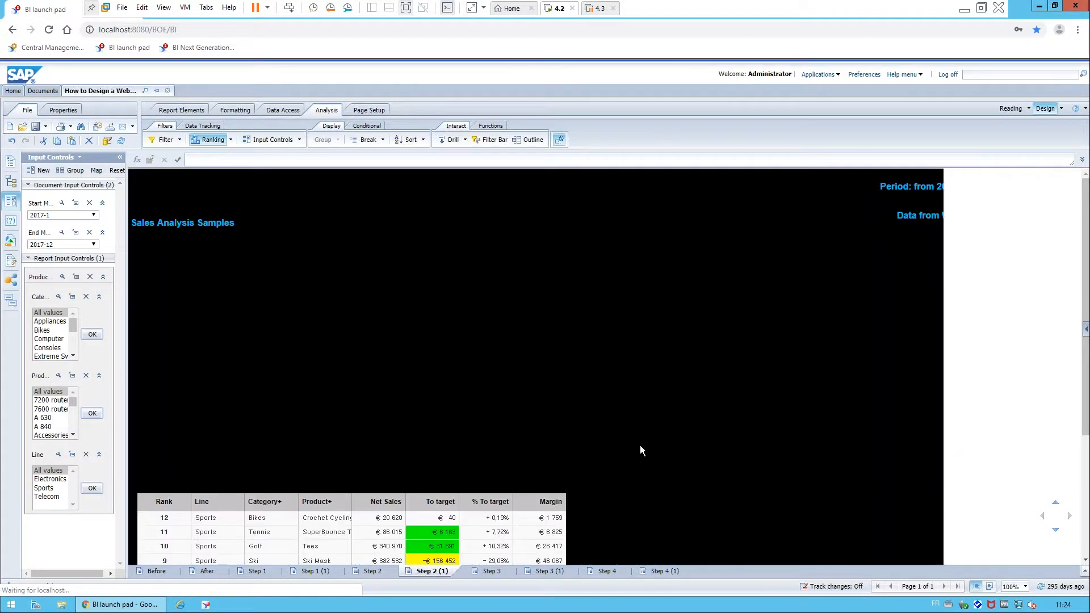
{"action": "left_click", "coordinate": [846, 267]}
{"action": "left_click_drag", "start_coordinate": [842, 256], "coordinate": [272, 256]}
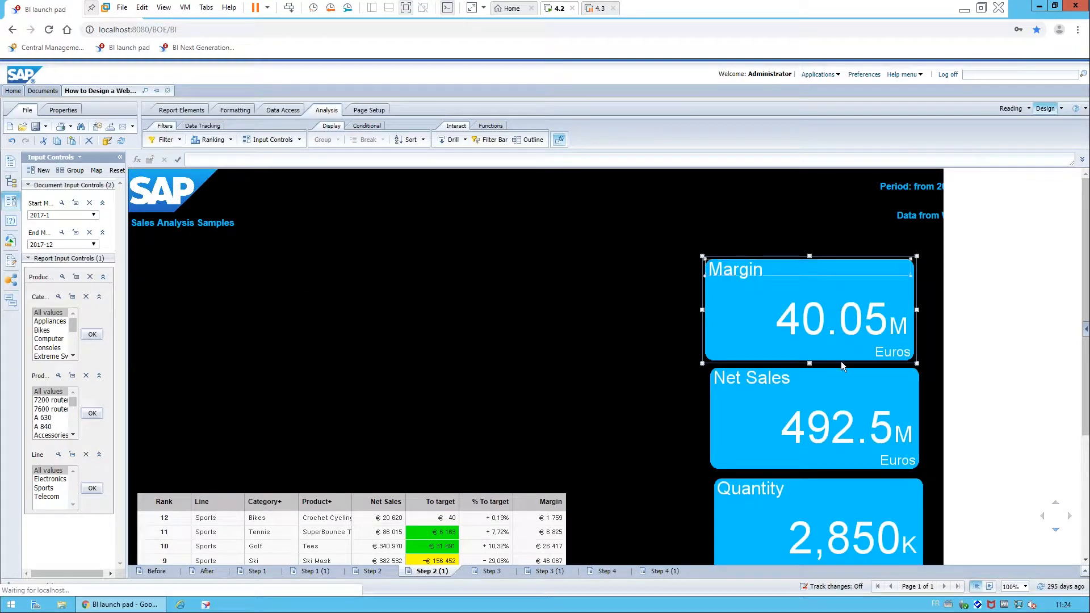
{"action": "left_click", "coordinate": [851, 377]}
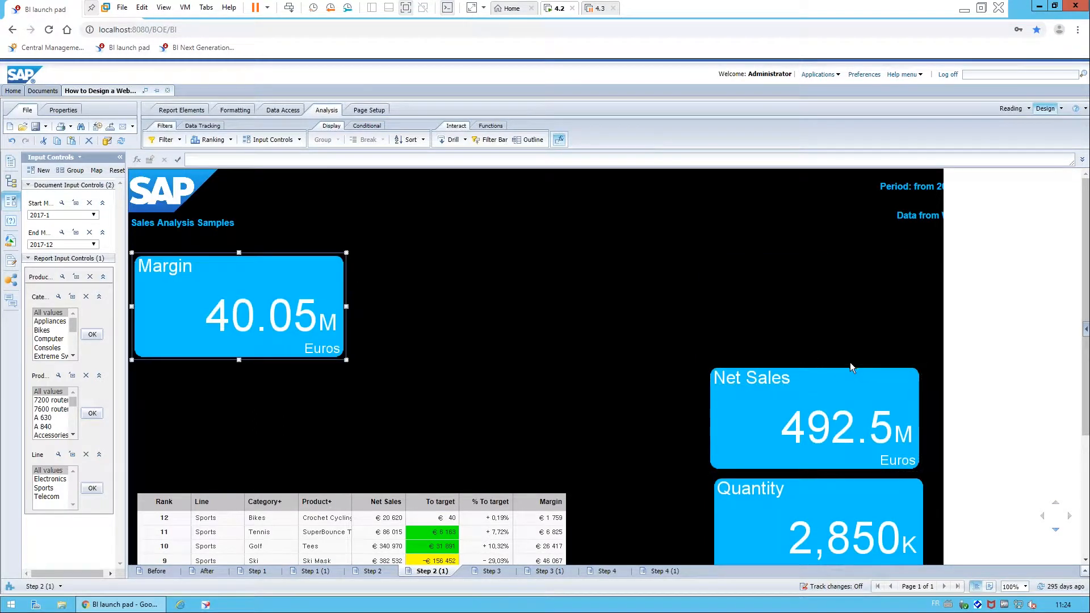
{"action": "left_click_drag", "start_coordinate": [842, 367], "coordinate": [486, 254]}
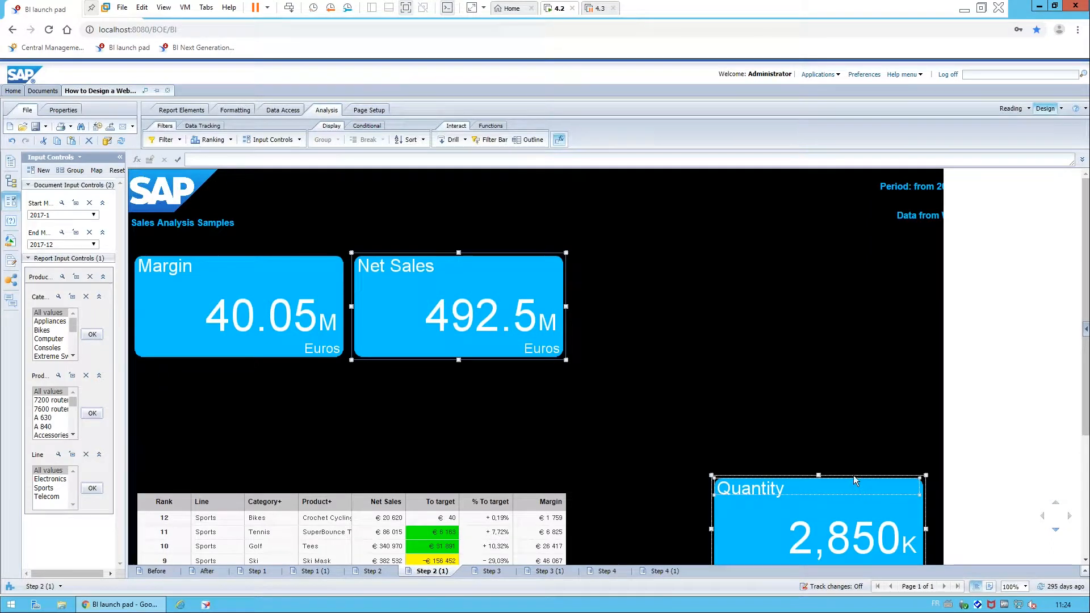
{"action": "left_click_drag", "start_coordinate": [857, 487], "coordinate": [711, 252]}
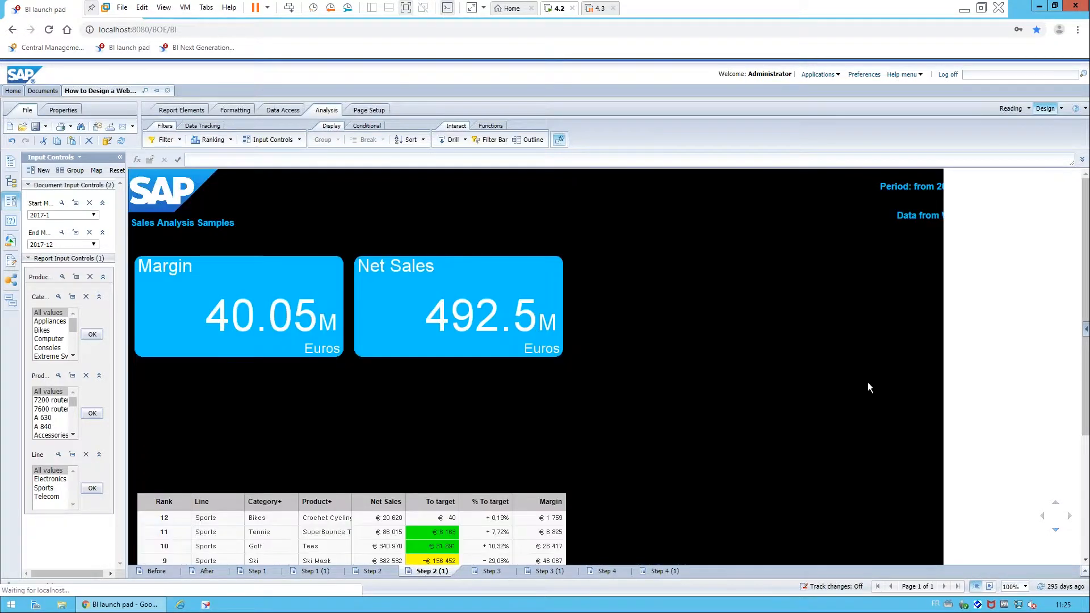
Step: Switch the report to page display and move the Customers tile up to the lower-right corner of the Quantity tile
{"action": "left_click", "coordinate": [989, 586]}
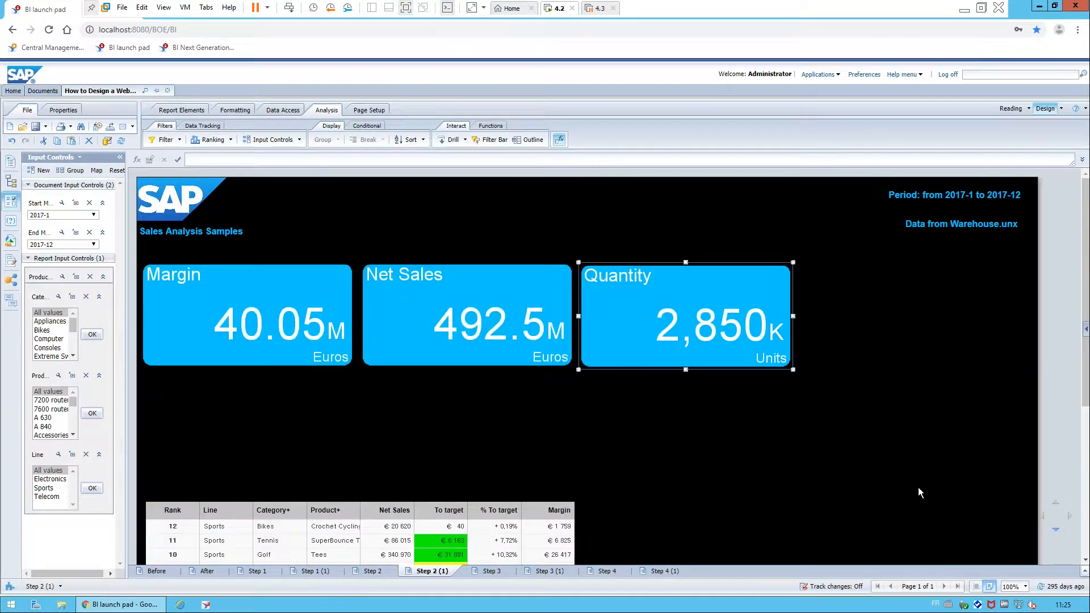
{"action": "scroll", "coordinate": [918, 487], "scroll_direction": "down", "scroll_amount": 3}
{"action": "left_click", "coordinate": [883, 431]}
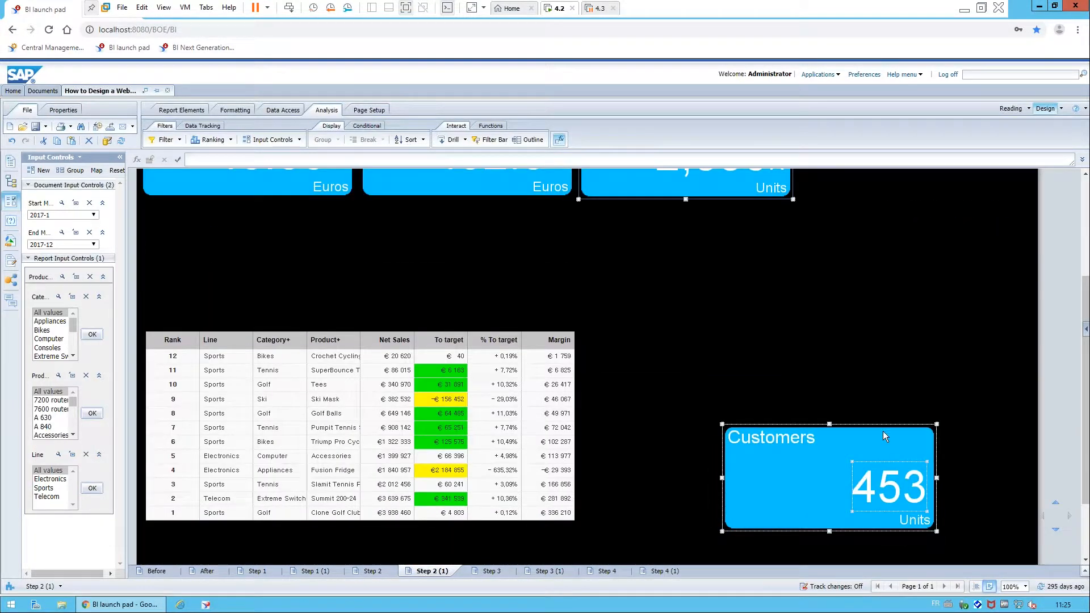
{"action": "left_click_drag", "start_coordinate": [883, 431], "coordinate": [865, 313]}
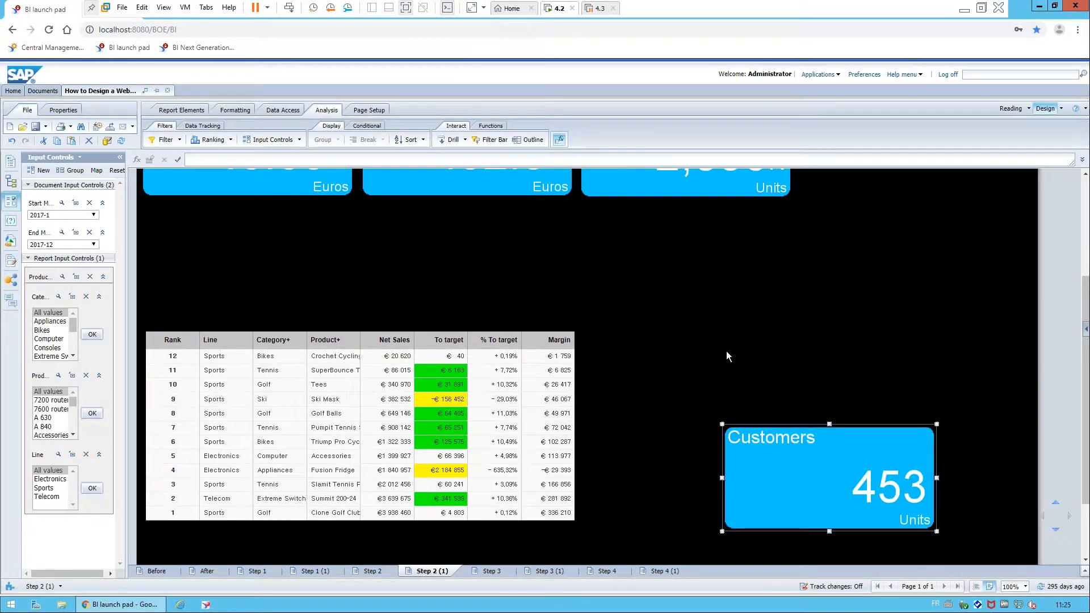
{"action": "scroll", "coordinate": [728, 347], "scroll_direction": "up", "scroll_amount": 1}
{"action": "scroll", "coordinate": [806, 414], "scroll_direction": "up", "scroll_amount": 2}
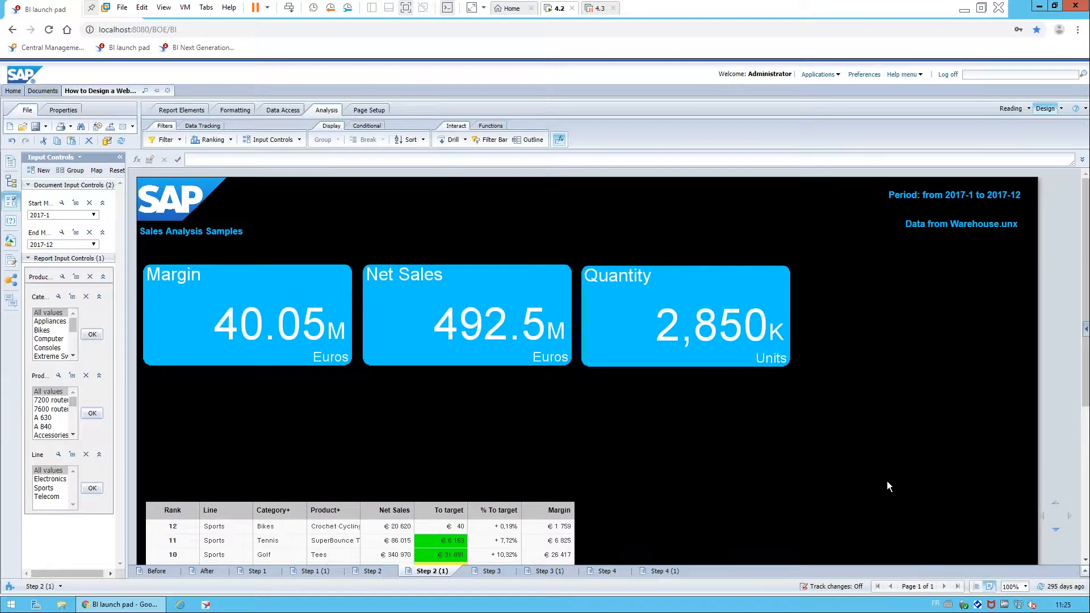
{"action": "scroll", "coordinate": [887, 481], "scroll_direction": "down", "scroll_amount": 2}
{"action": "left_click_drag", "start_coordinate": [886, 480], "coordinate": [963, 155]}
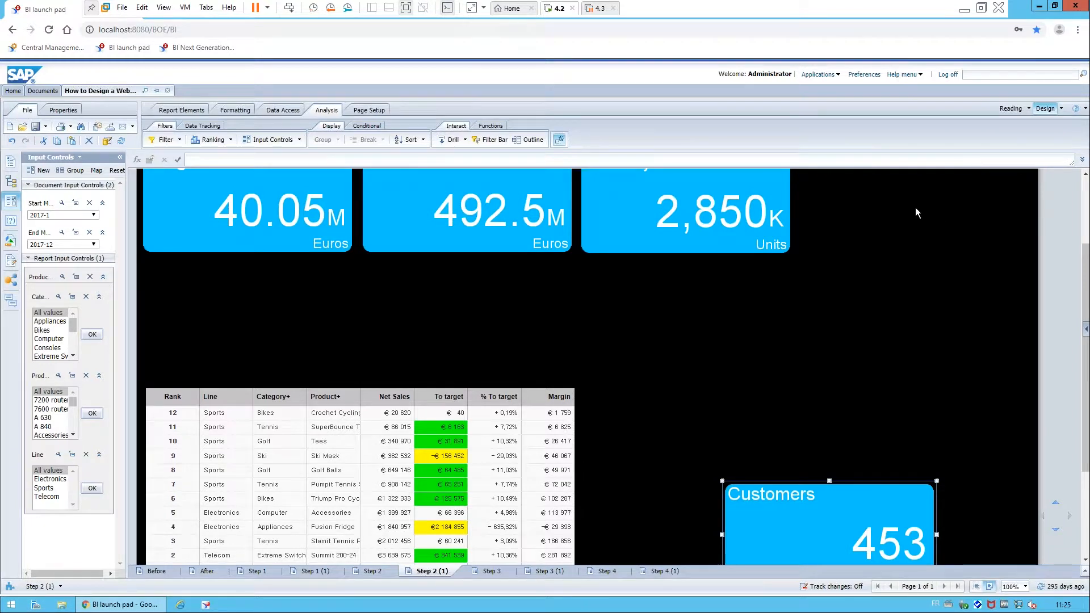
{"action": "left_click_drag", "start_coordinate": [907, 478], "coordinate": [959, 233]}
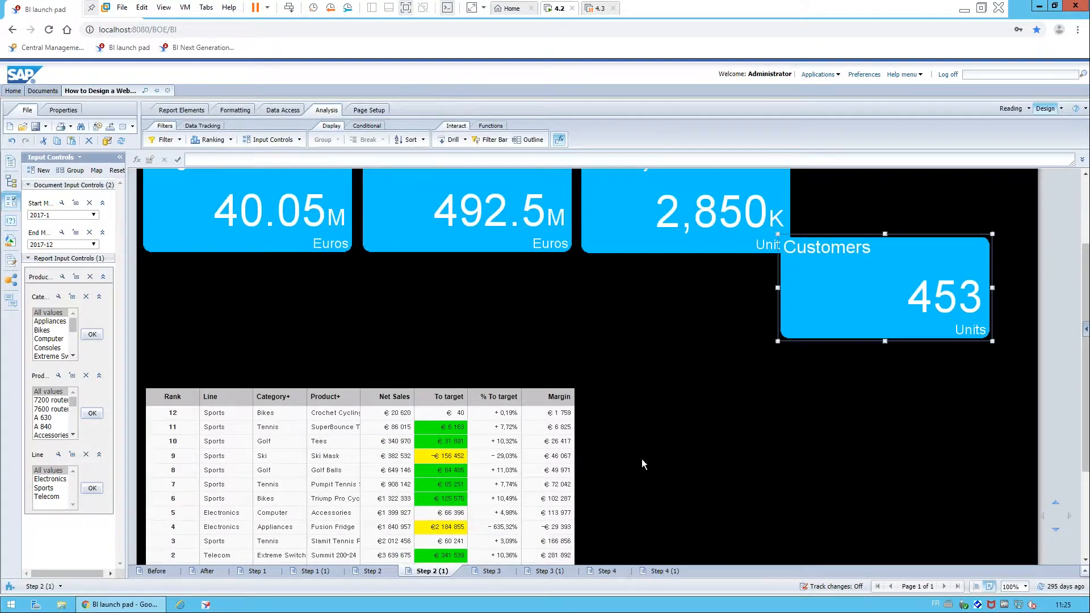
Step: Select the sales table's entire header row and set its cell width to 2.7 cm
{"action": "scroll", "coordinate": [641, 458], "scroll_direction": "down", "scroll_amount": 2}
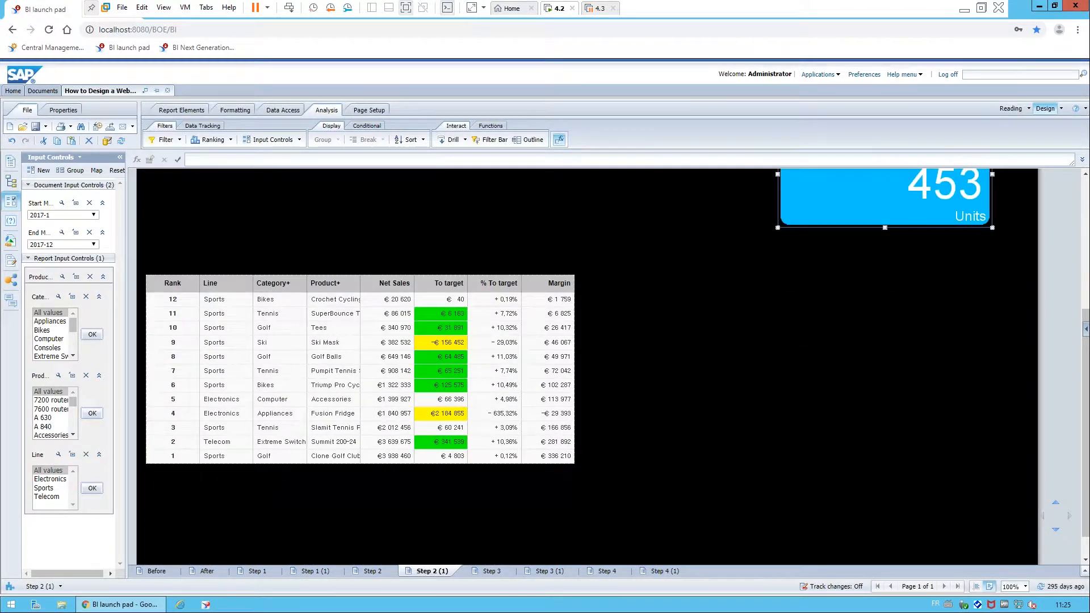
{"action": "right_click", "coordinate": [262, 276]}
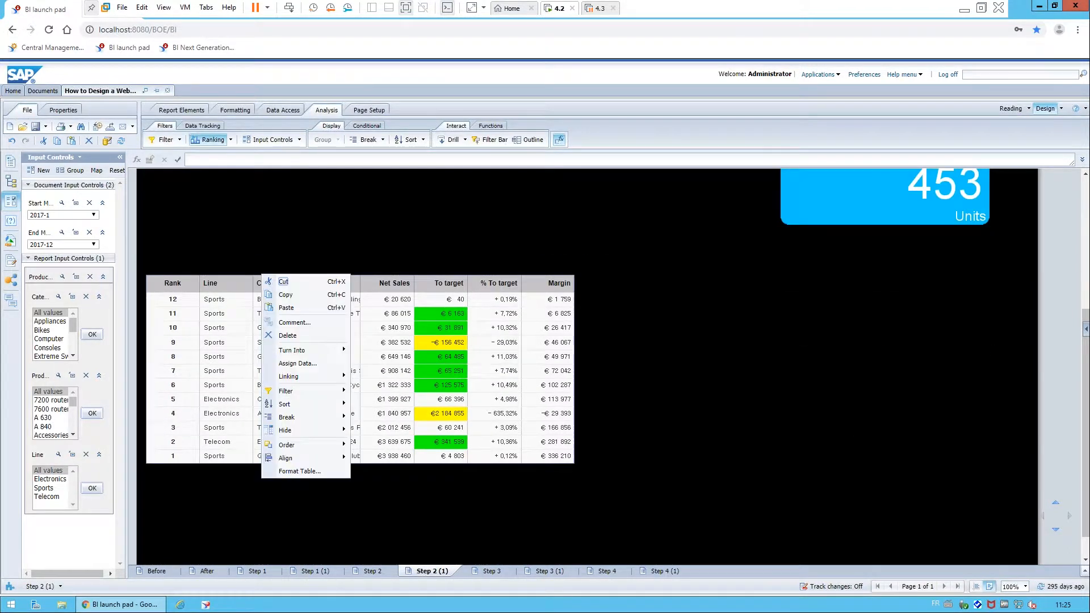
{"action": "left_click", "coordinate": [172, 286]}
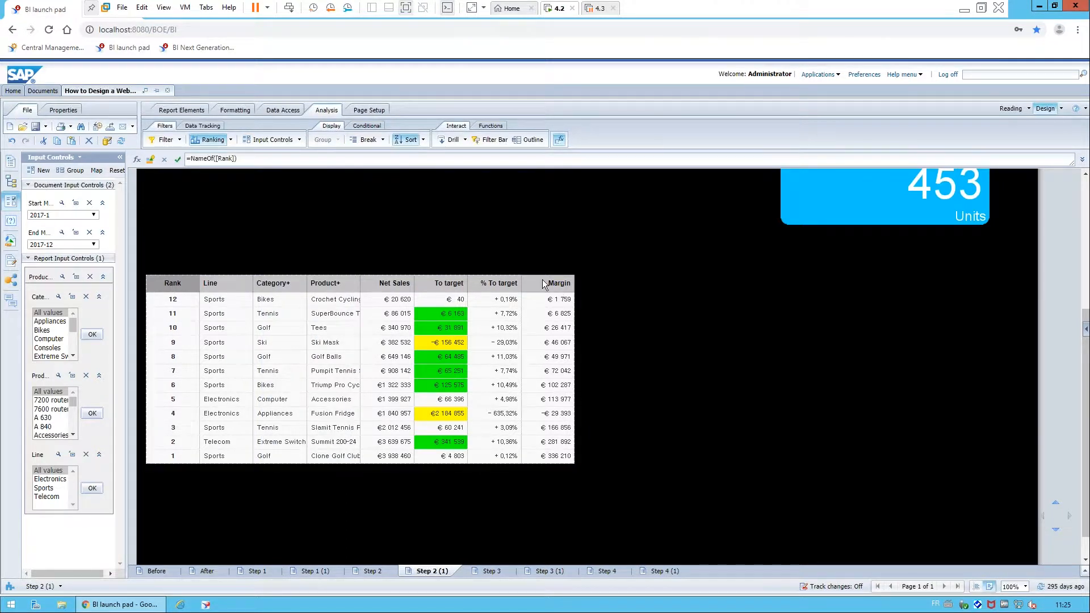
{"action": "left_click", "coordinate": [228, 278]}
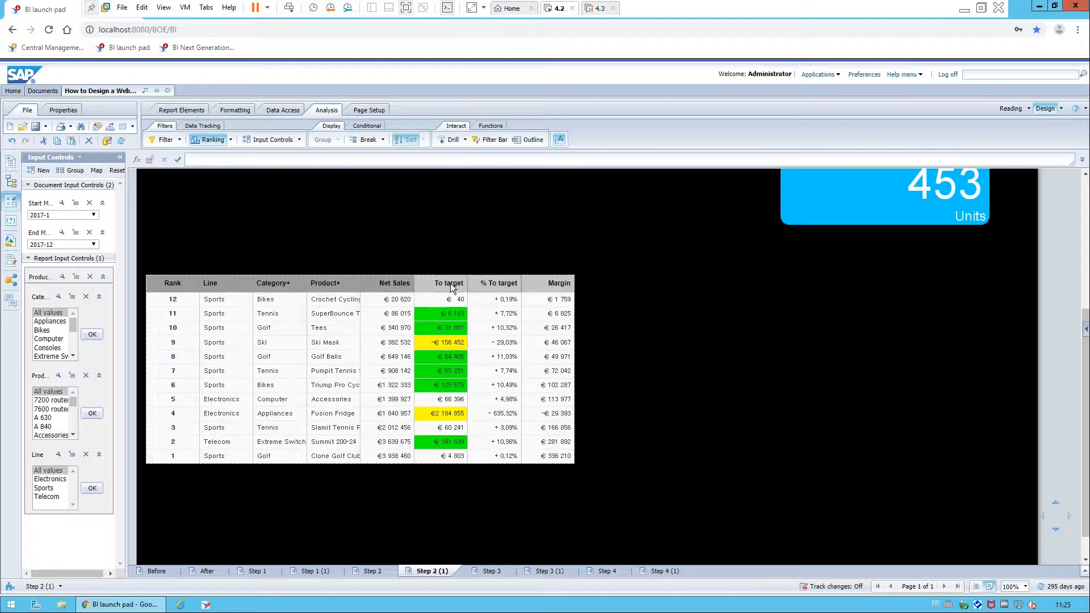
{"action": "right_click", "coordinate": [547, 279]}
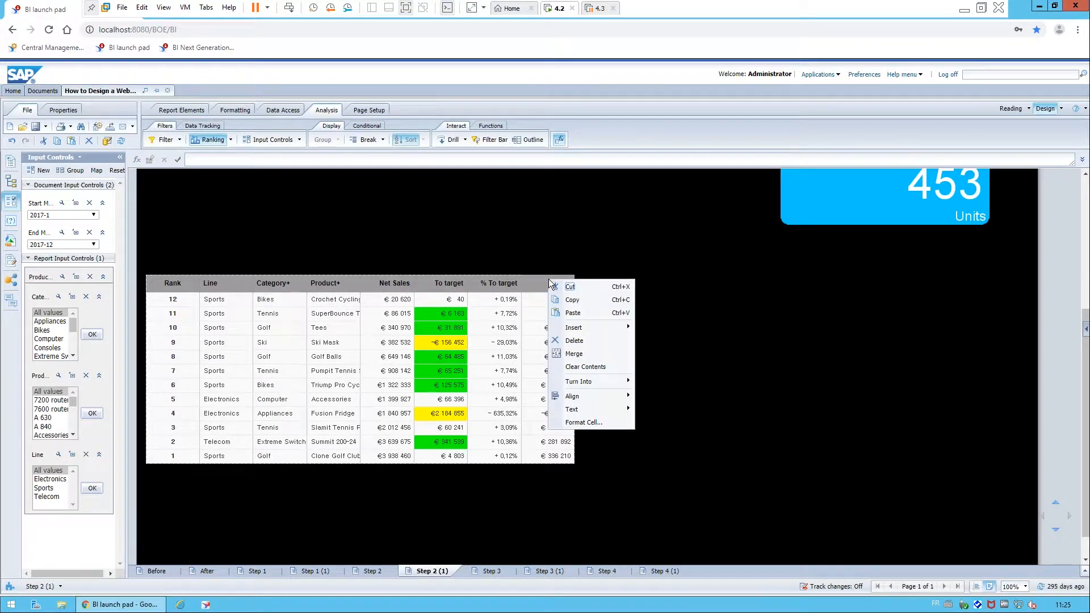
{"action": "left_click", "coordinate": [584, 423]}
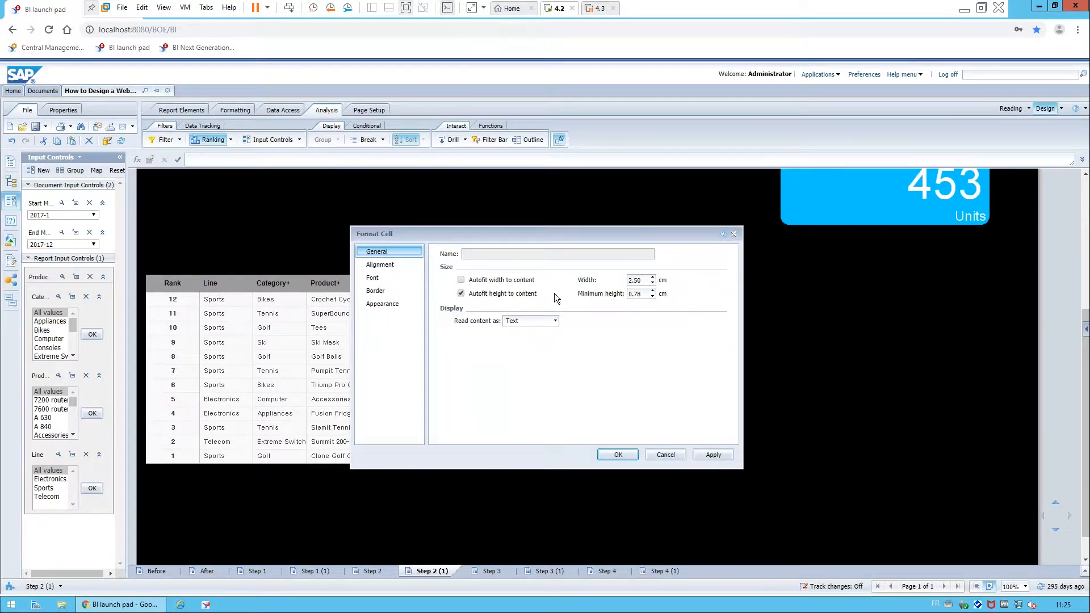
{"action": "left_click", "coordinate": [644, 280]}
{"action": "key", "text": "BackSpace"}
{"action": "key", "text": "BackSpace"}
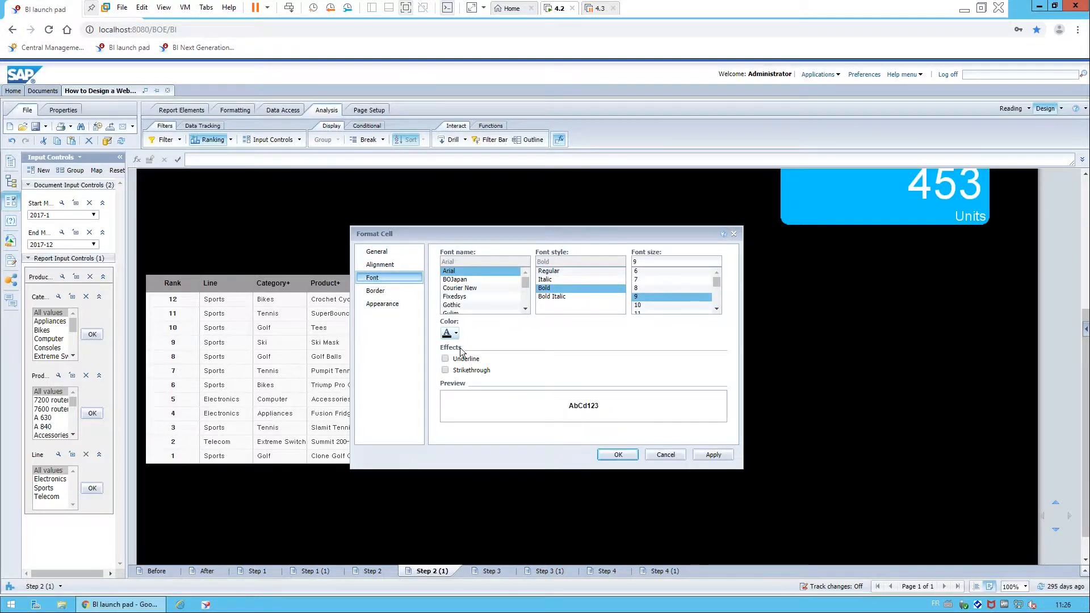
Step: Format the table's header row with white text on a light blue background
{"action": "left_click", "coordinate": [454, 337]}
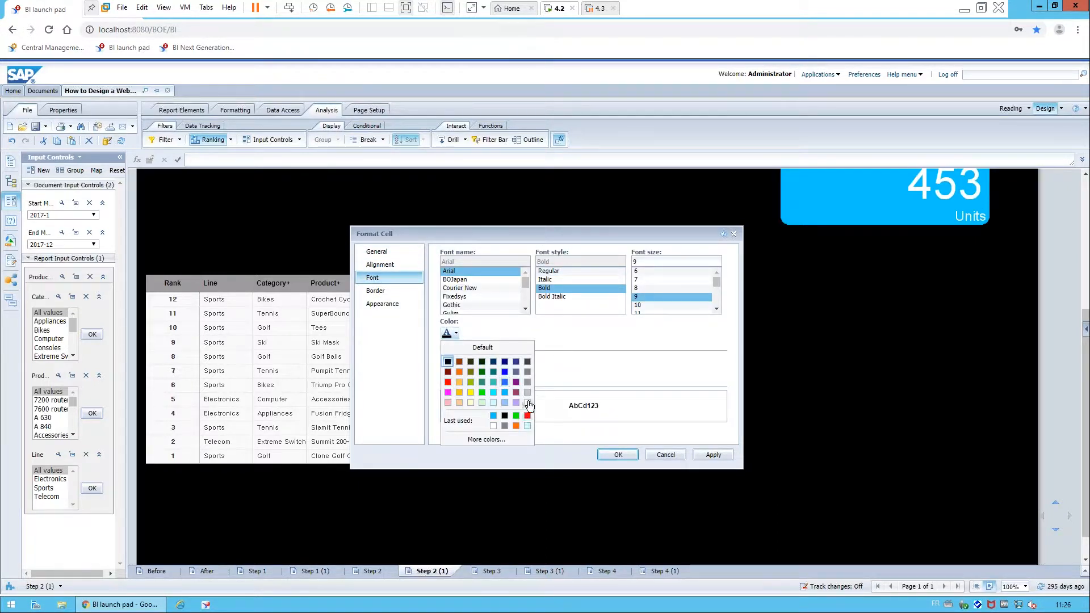
{"action": "left_click", "coordinate": [526, 406]}
{"action": "left_click", "coordinate": [382, 303]}
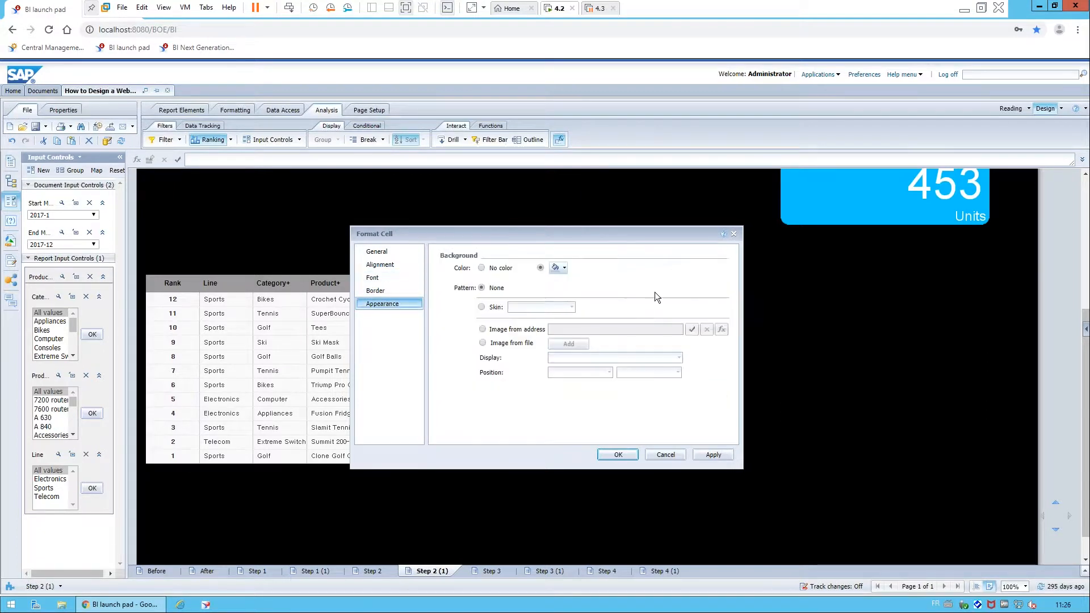
{"action": "left_click", "coordinate": [562, 268]}
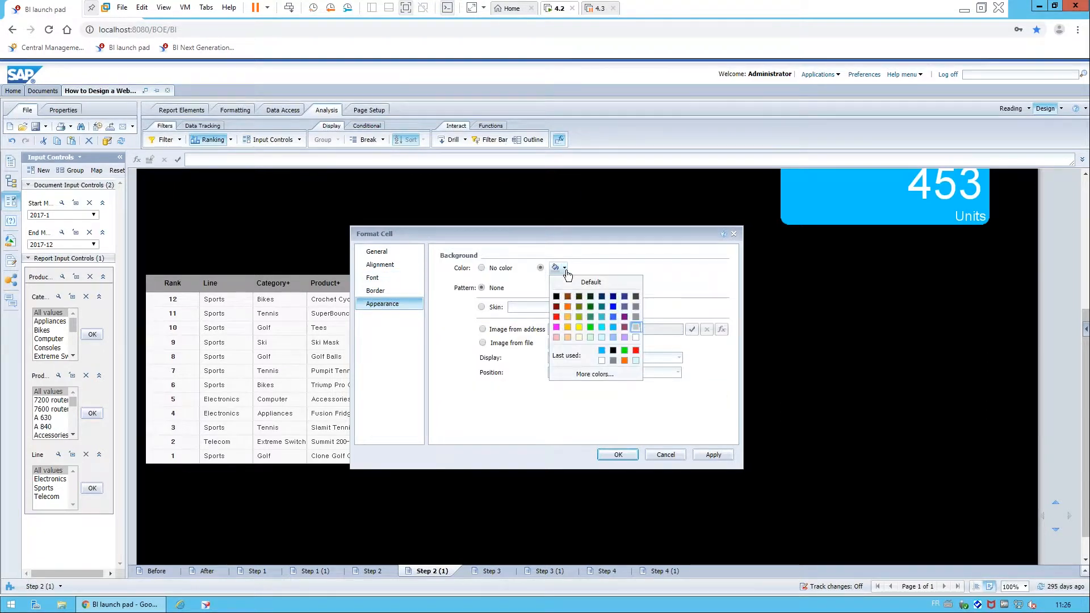
{"action": "left_click", "coordinate": [611, 328]}
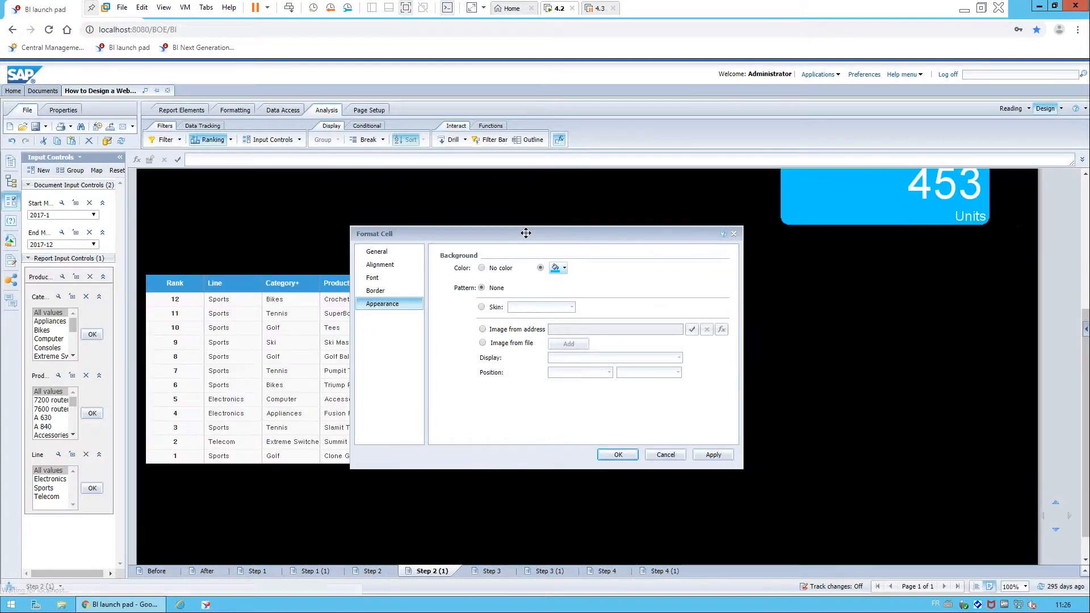
{"action": "left_click_drag", "start_coordinate": [712, 254], "coordinate": [927, 290]}
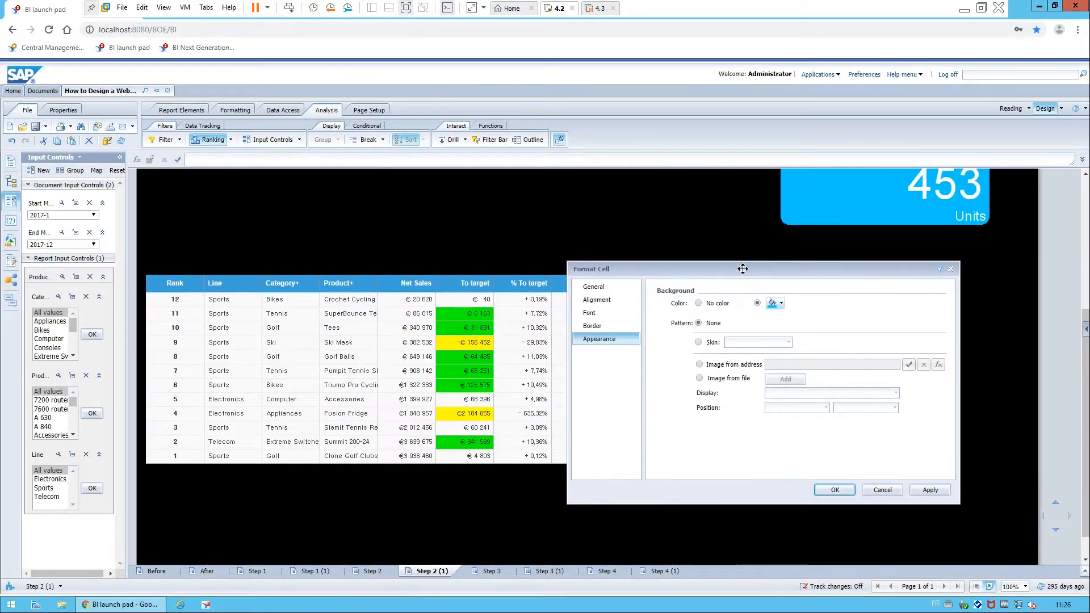
{"action": "left_click", "coordinate": [833, 491]}
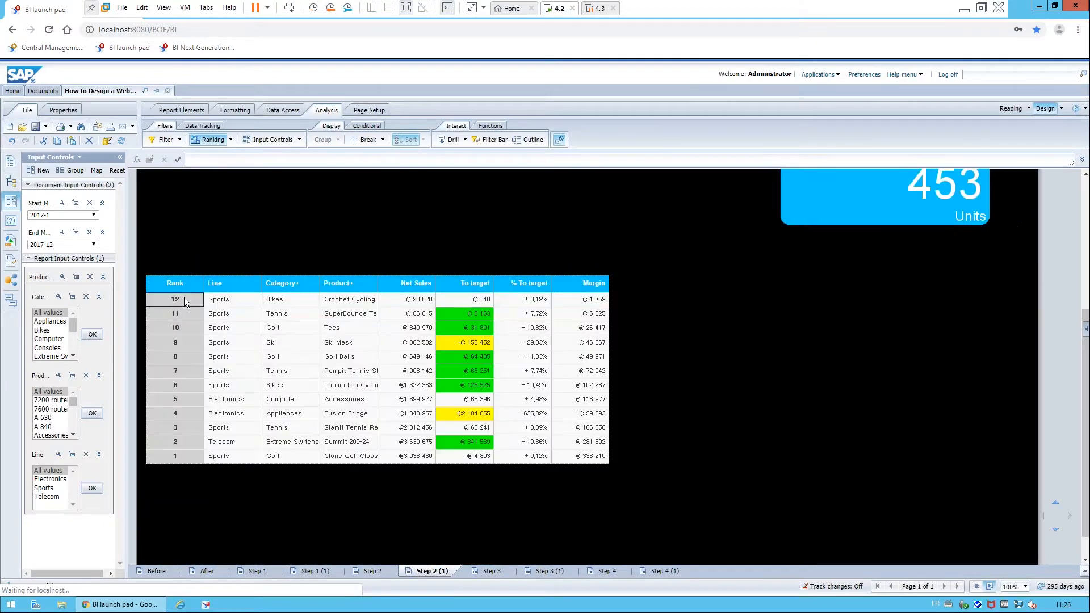
Step: Set the width of the sales table's Rank column to 1.5 cm
{"action": "right_click", "coordinate": [184, 300]}
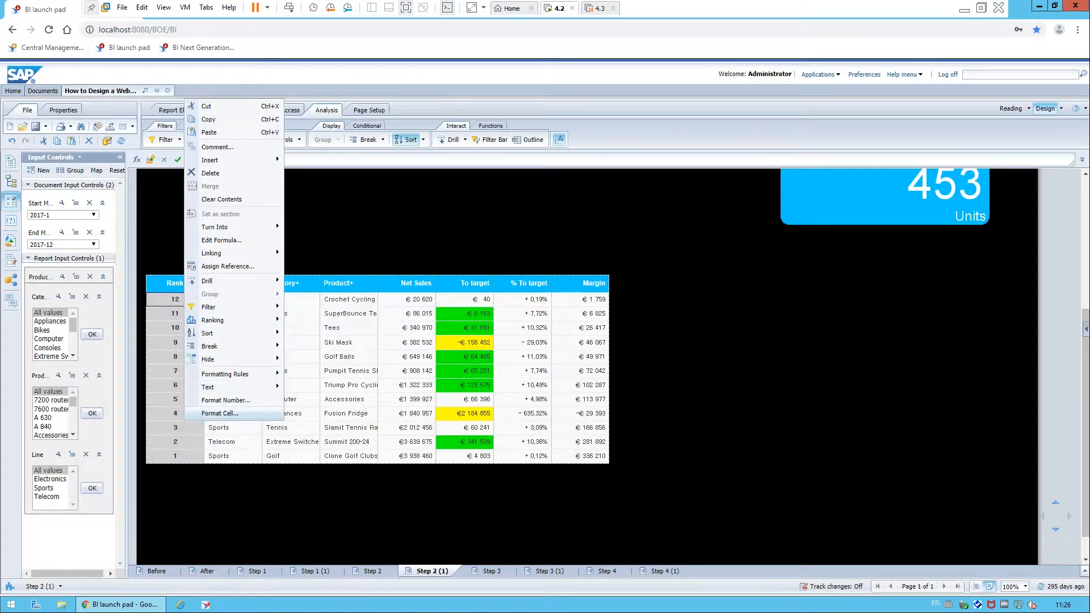
{"action": "left_click", "coordinate": [220, 413]}
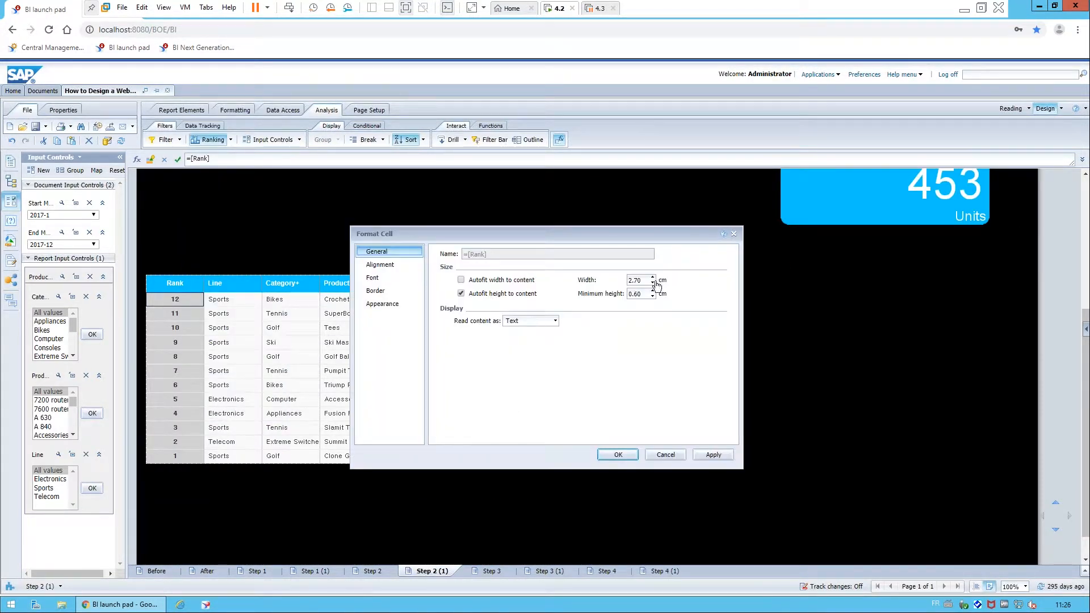
{"action": "double_click", "coordinate": [635, 281]}
{"action": "type", "text": "1.5"}
{"action": "left_click", "coordinate": [618, 455]}
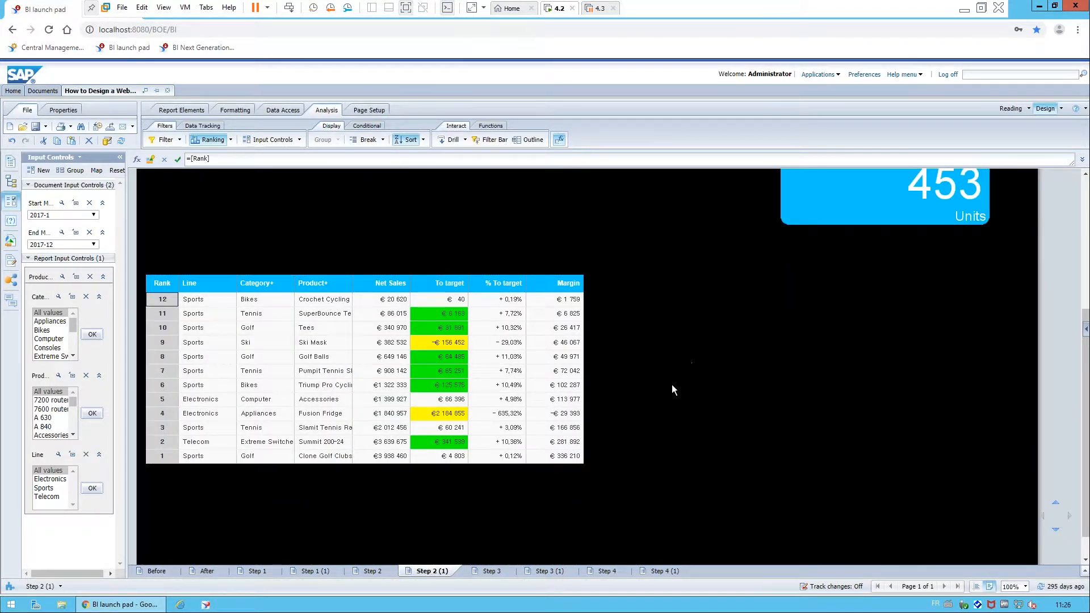
Step: Move the sales table down to the bottom edge of the page, then check the layout of the tiles above it
{"action": "scroll", "coordinate": [662, 399], "scroll_direction": "down", "scroll_amount": 1}
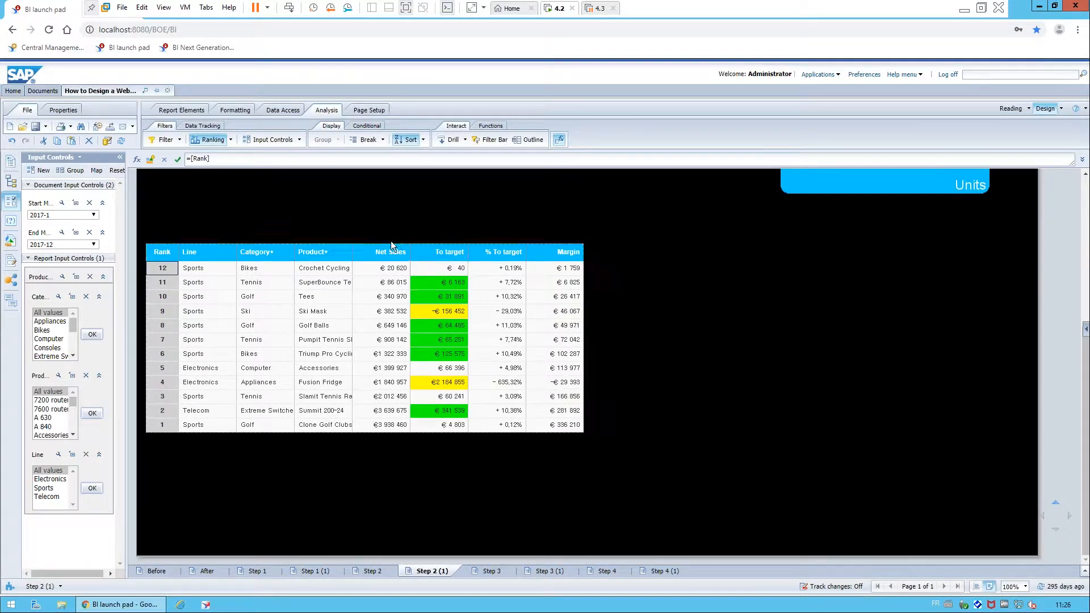
{"action": "left_click_drag", "start_coordinate": [383, 245], "coordinate": [383, 359]}
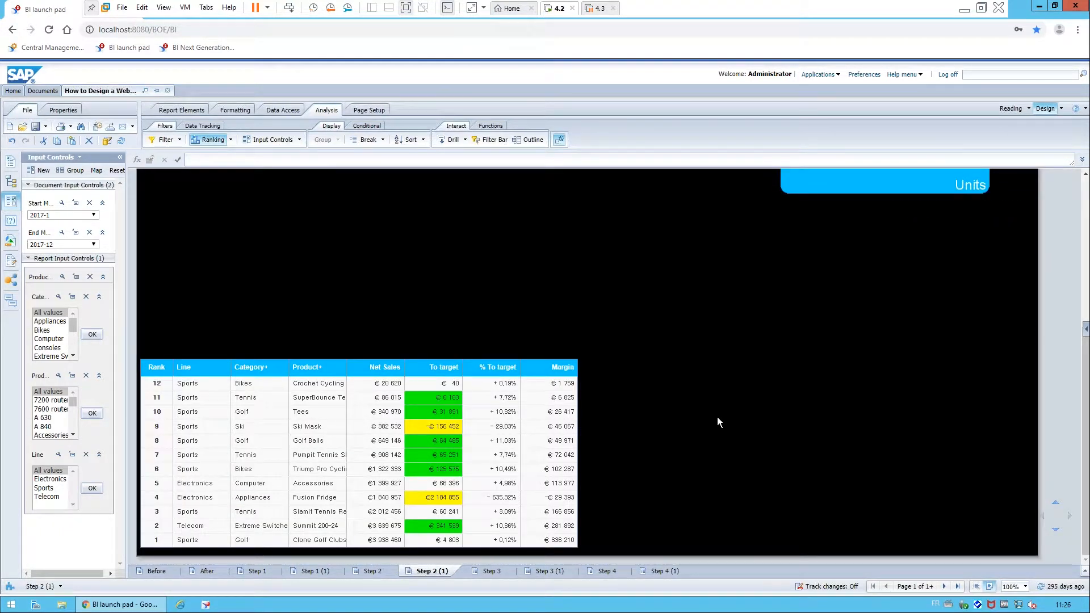
{"action": "scroll", "coordinate": [720, 442], "scroll_direction": "up", "scroll_amount": 3}
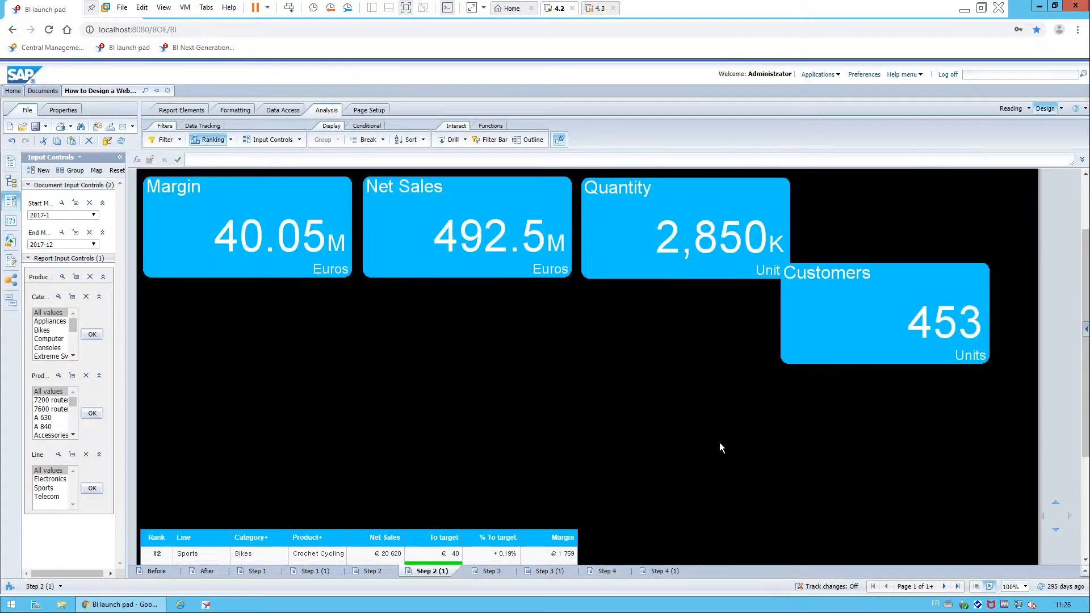
{"action": "scroll", "coordinate": [720, 444], "scroll_direction": "down", "scroll_amount": 1}
{"action": "scroll", "coordinate": [875, 383], "scroll_direction": "up", "scroll_amount": 2}
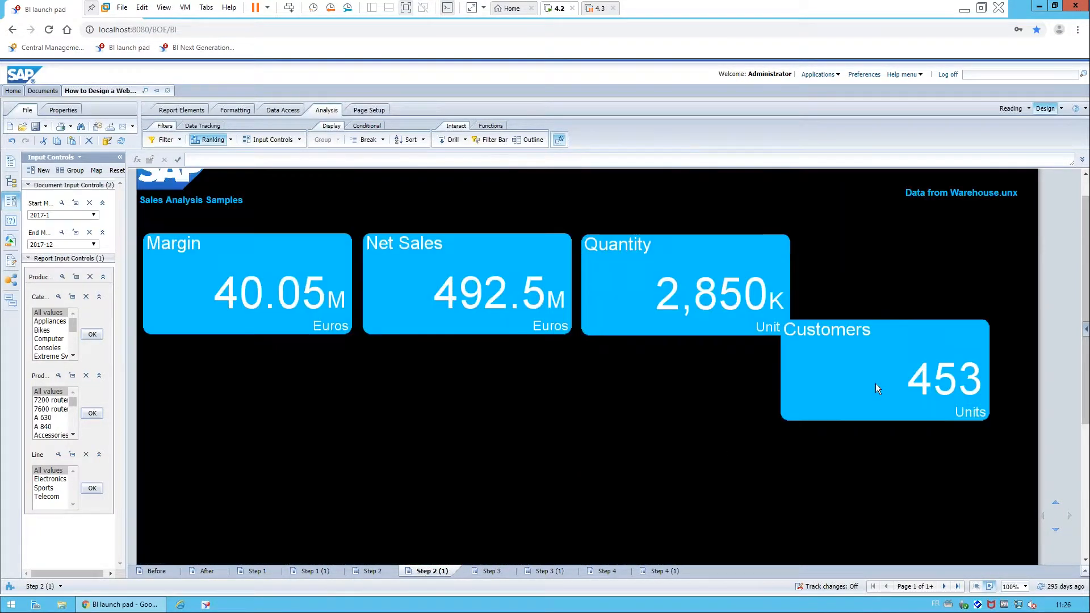
Step: Move the Customers tile up into the KPI row, just beside the Quantity tile
{"action": "left_click", "coordinate": [905, 321]}
{"action": "left_click_drag", "start_coordinate": [905, 313], "coordinate": [925, 230]}
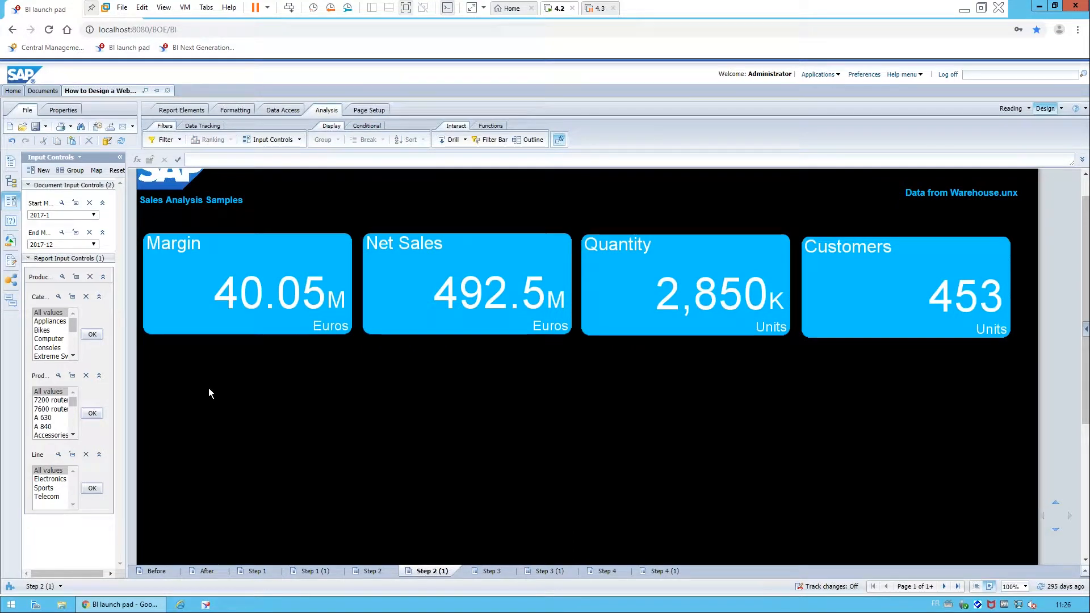
Step: Start inserting a new chart in the empty area below the Margin tile and choose the Waterfall chart type
{"action": "left_click", "coordinate": [205, 114]}
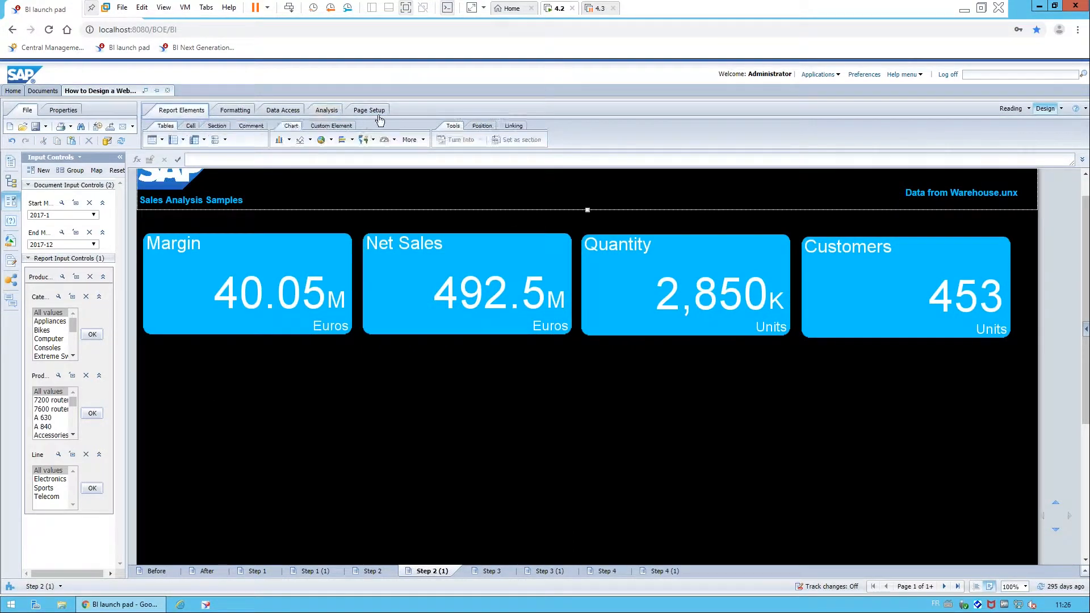
{"action": "left_click", "coordinate": [423, 139]}
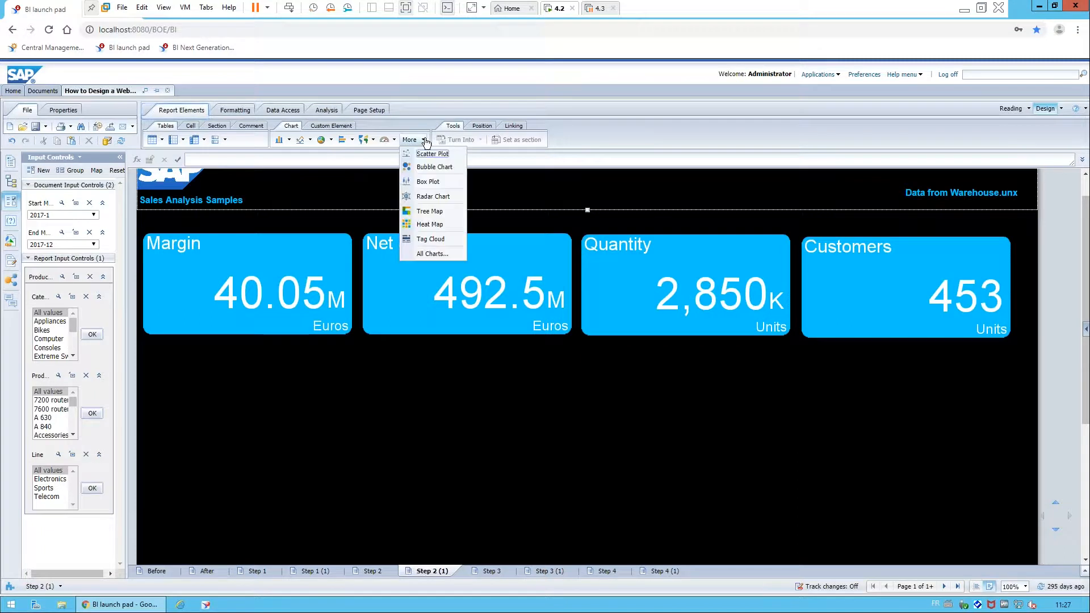
{"action": "left_click", "coordinate": [431, 253]}
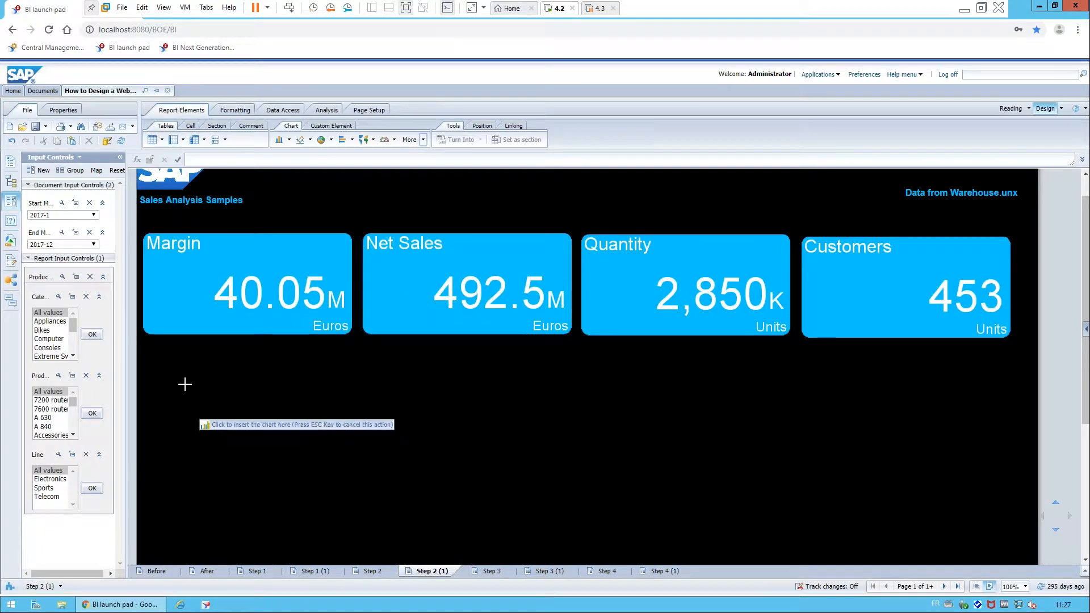
{"action": "left_click", "coordinate": [170, 372]}
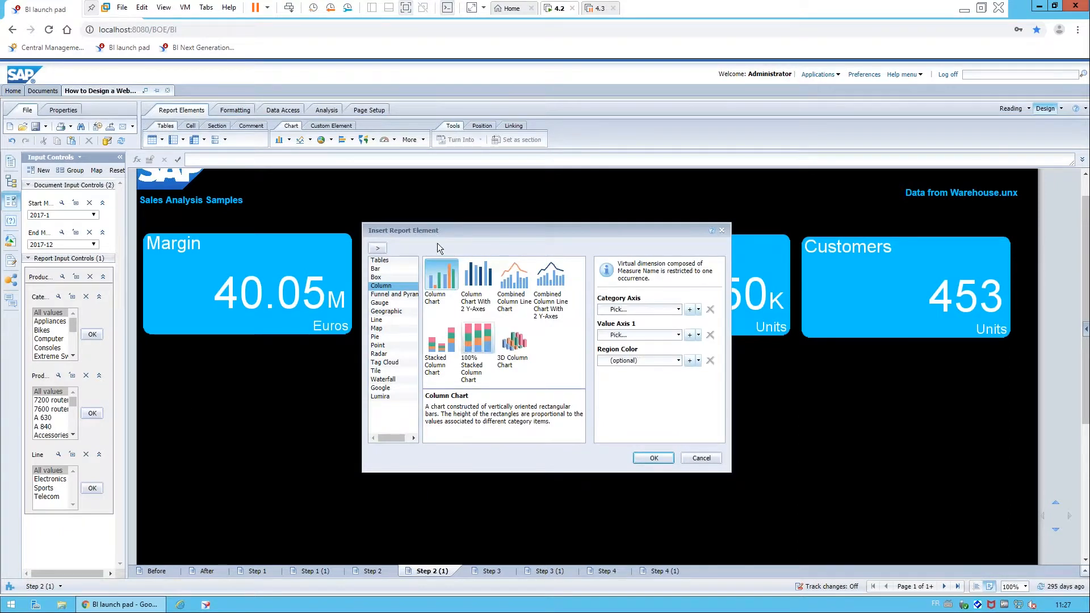
{"action": "left_click", "coordinate": [383, 379]}
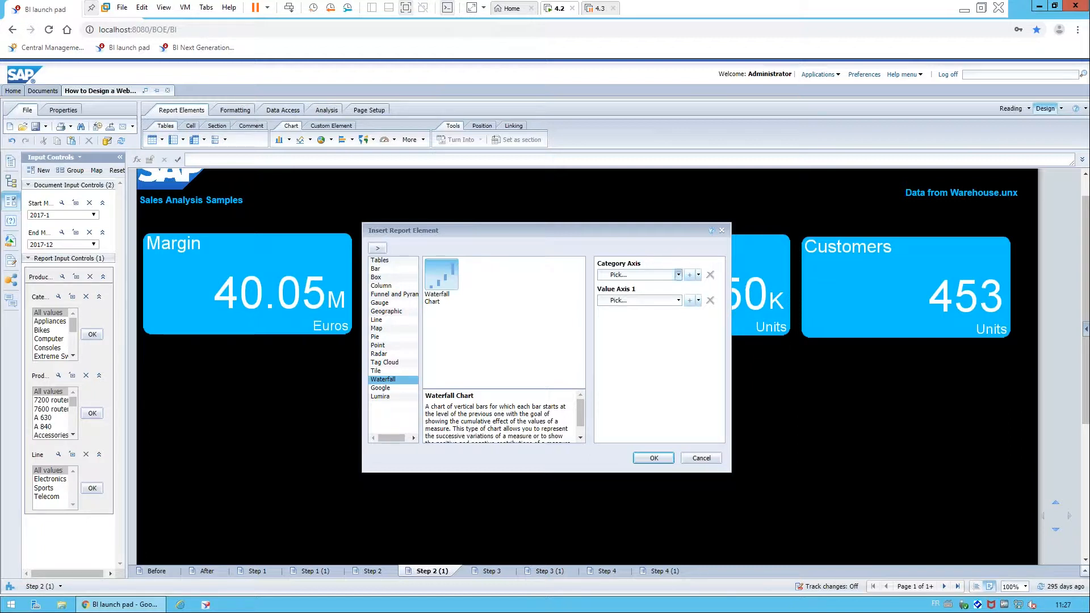
Step: Assign Year+ - Month to the waterfall chart's category axis and To target to its value axis, and create the chart
{"action": "left_click", "coordinate": [678, 275]}
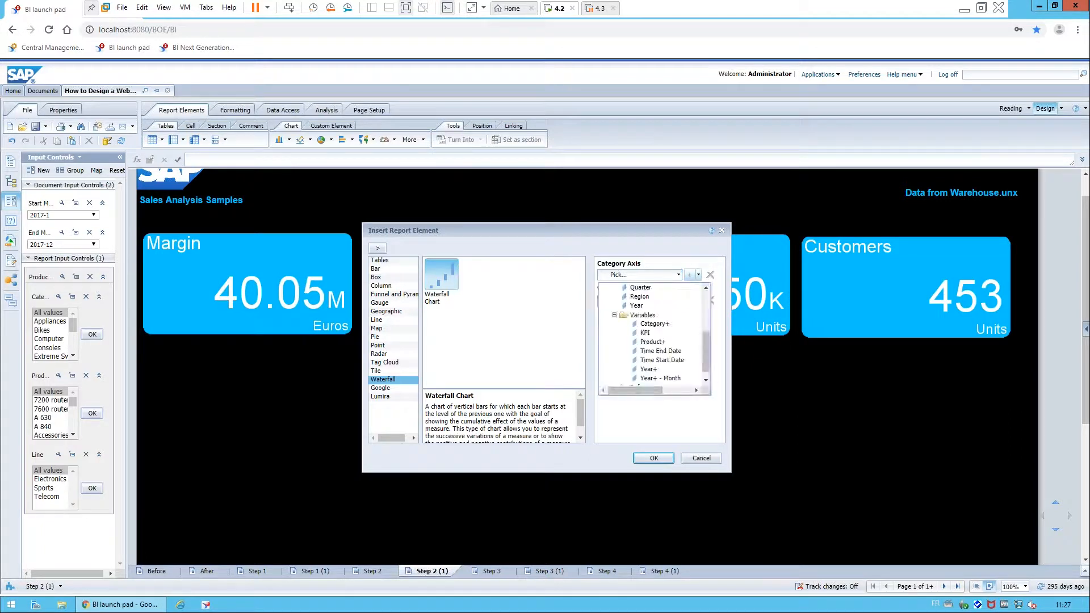
{"action": "left_click", "coordinate": [672, 379]}
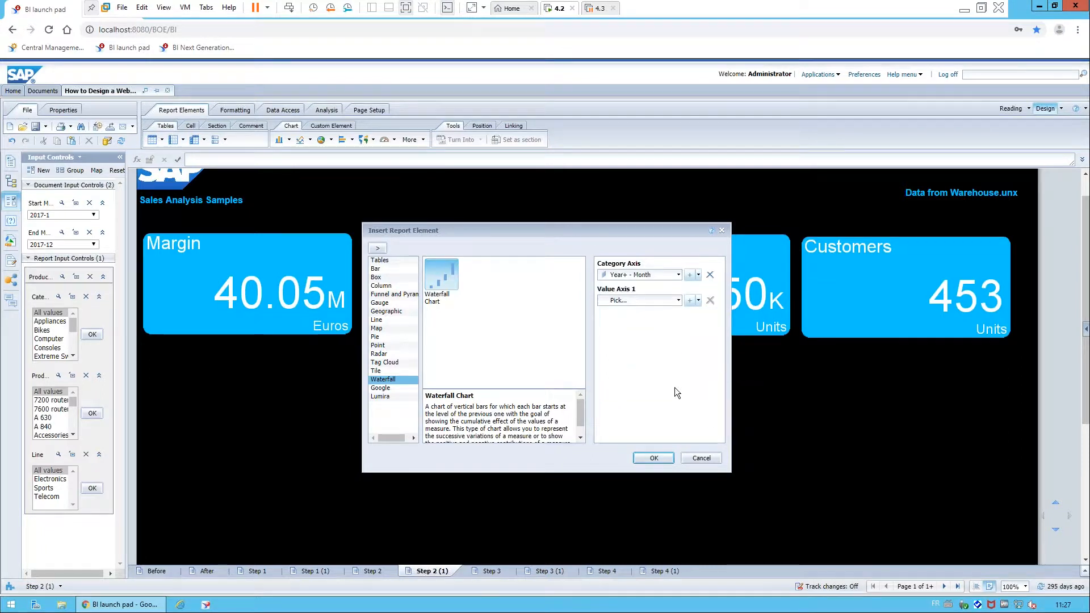
{"action": "left_click", "coordinate": [678, 301]}
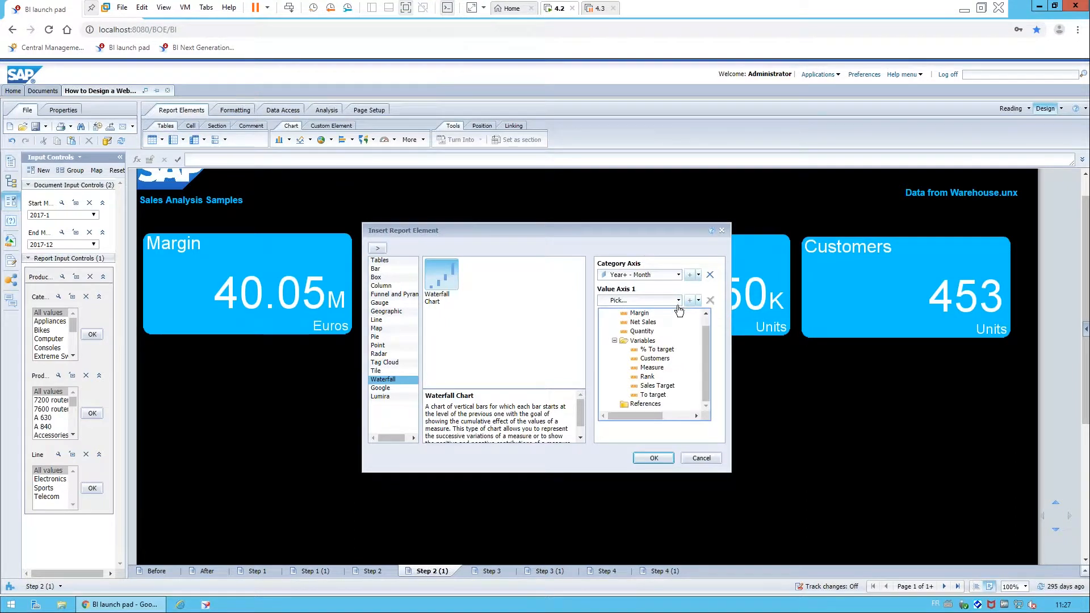
{"action": "left_click", "coordinate": [664, 350]}
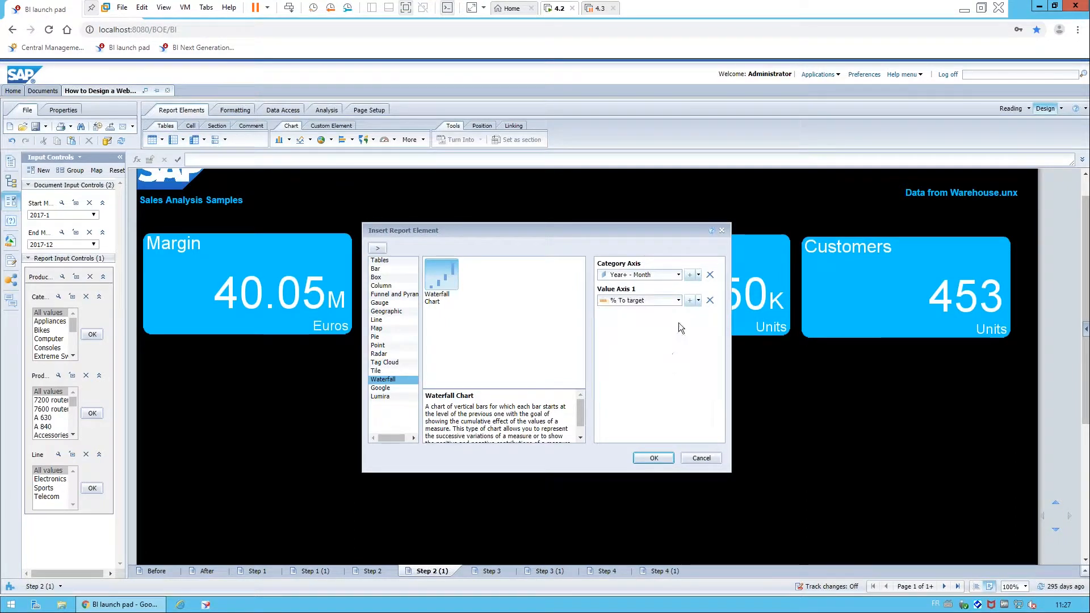
{"action": "left_click", "coordinate": [679, 301]}
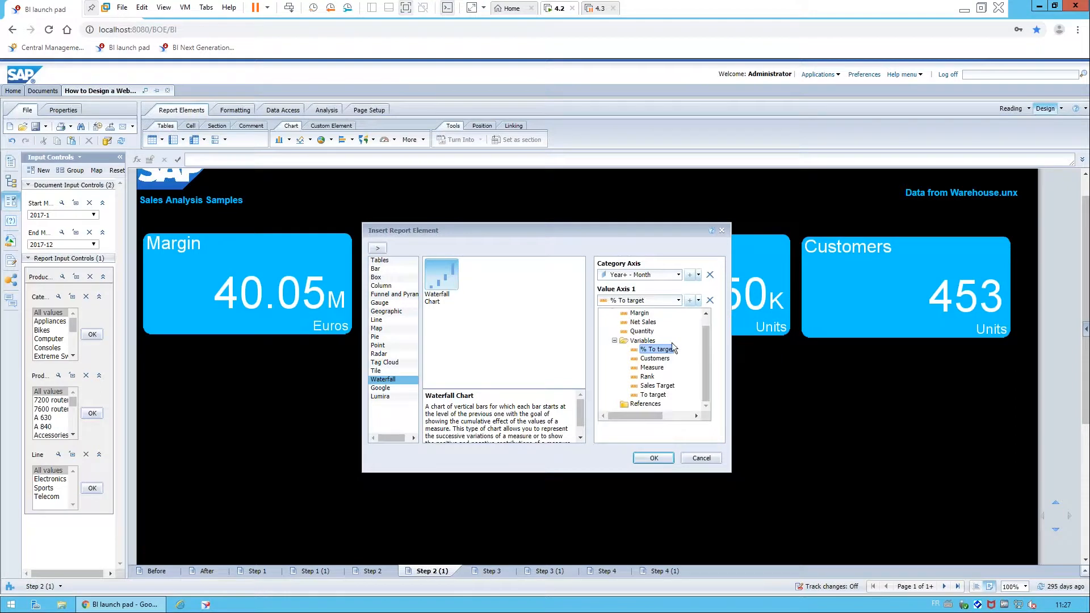
{"action": "left_click", "coordinate": [653, 394]}
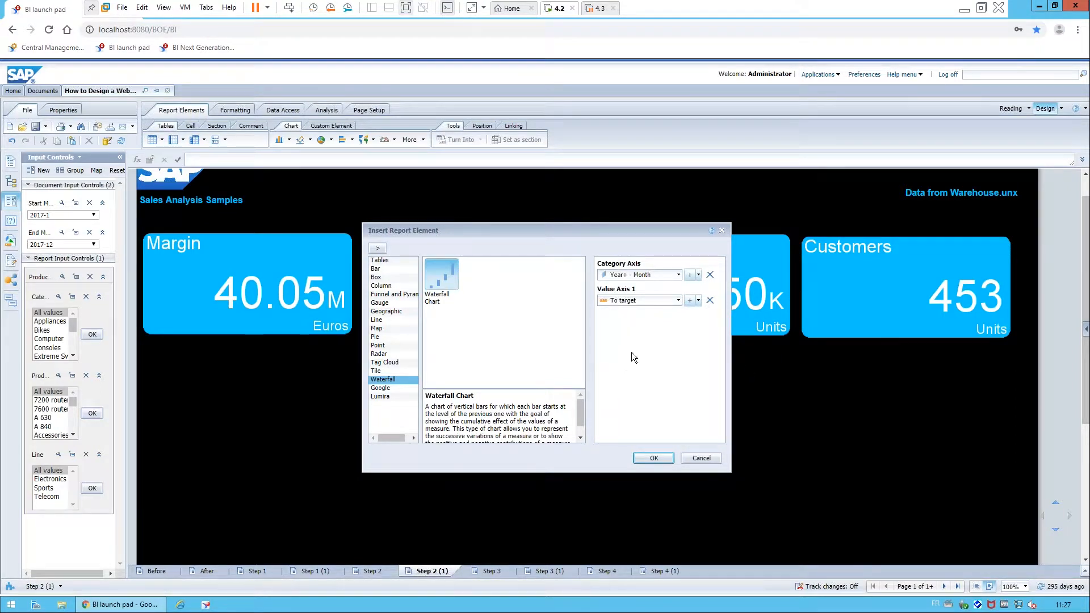
{"action": "left_click", "coordinate": [663, 462]}
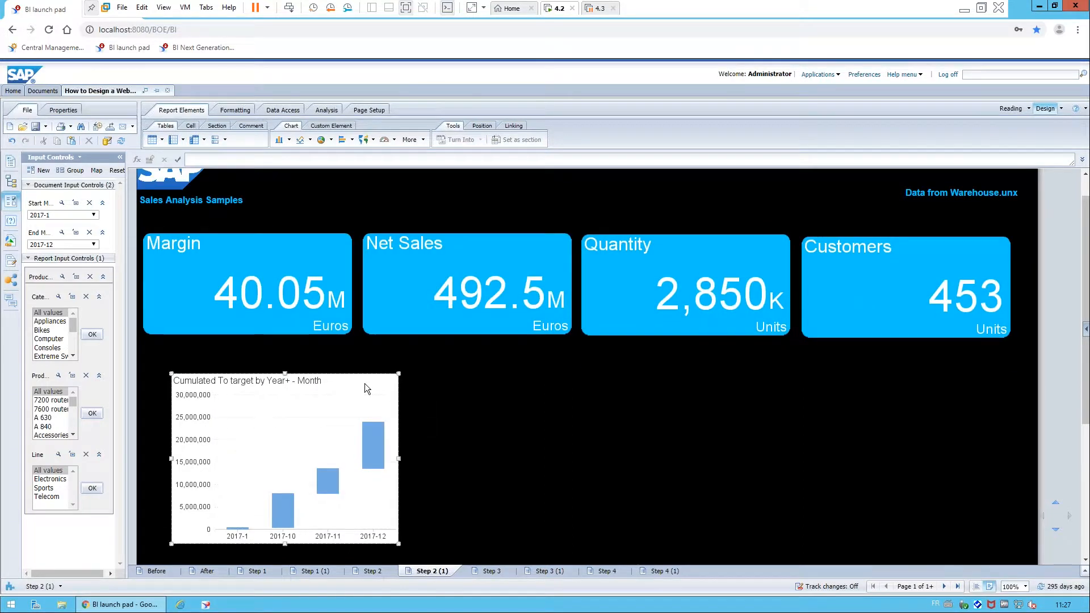
Step: Name the new chart Waterfall and set its size to 20.4 cm wide by 10 cm high
{"action": "right_click", "coordinate": [357, 373]}
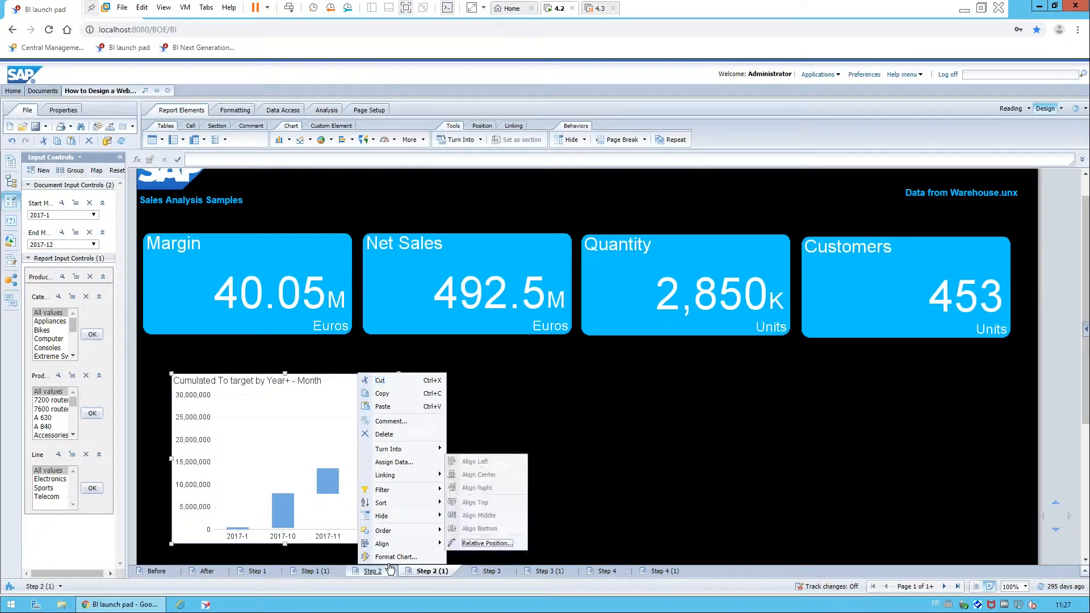
{"action": "left_click", "coordinate": [388, 558]}
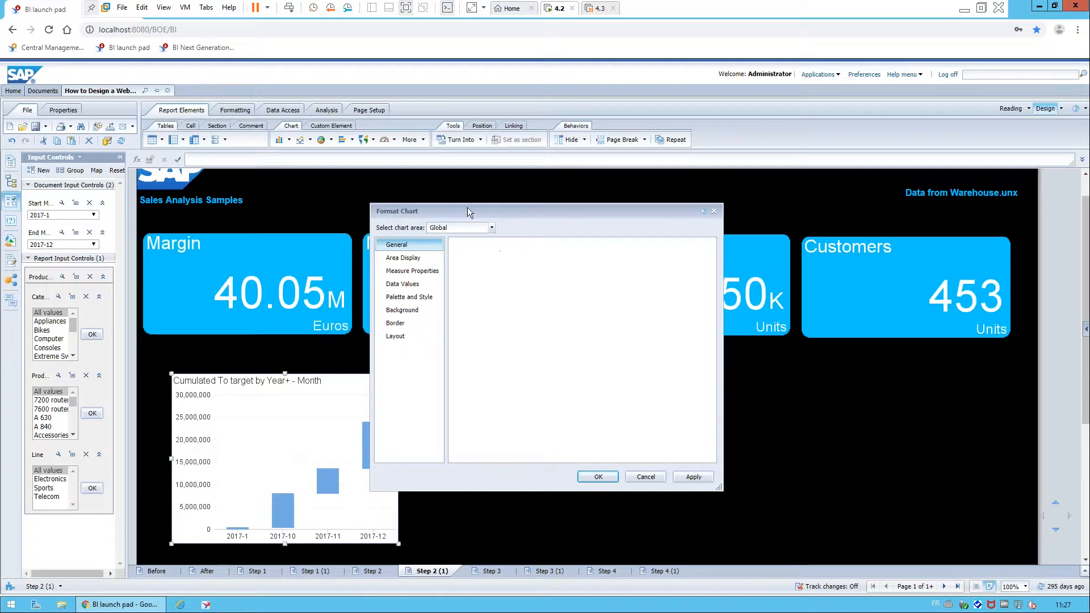
{"action": "triple_click", "coordinate": [551, 249]}
{"action": "type", "text": "Waterfall"}
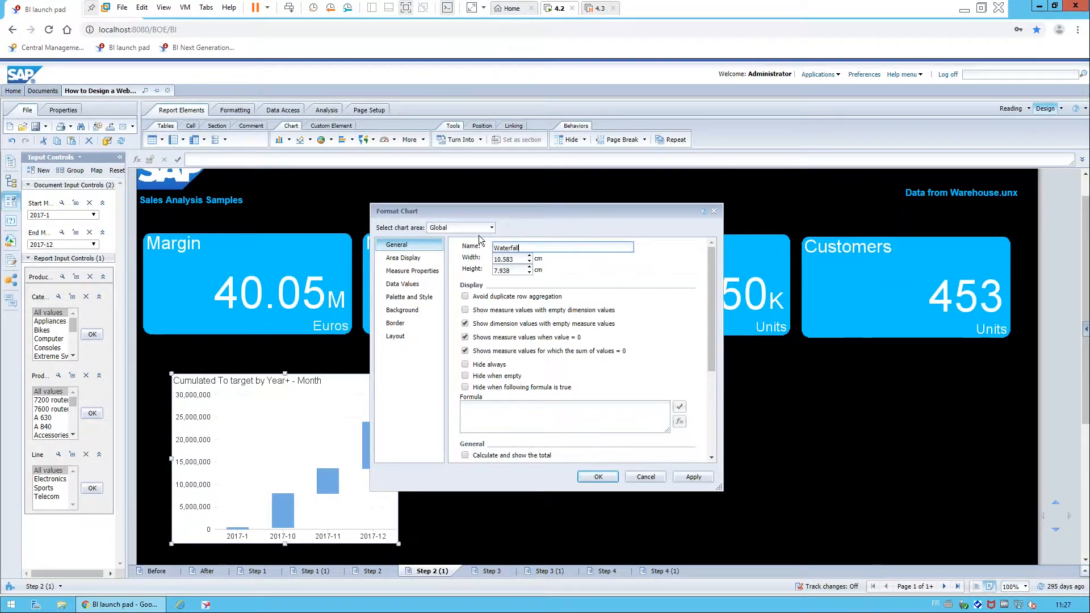
{"action": "left_click_drag", "start_coordinate": [566, 212], "coordinate": [741, 215]}
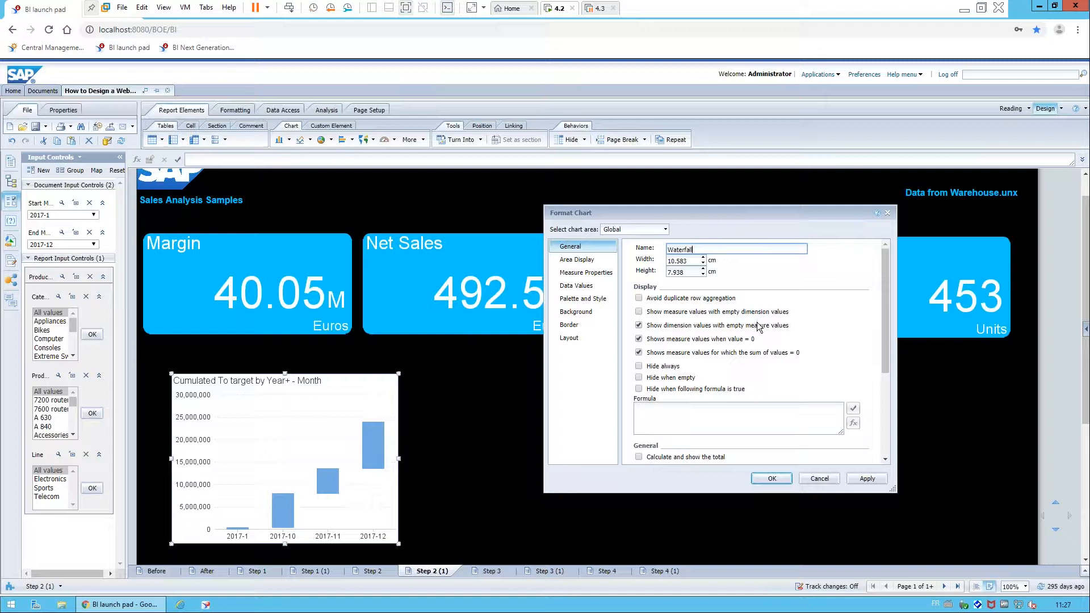
{"action": "key", "text": "Tab"}
{"action": "type", "text": "10"}
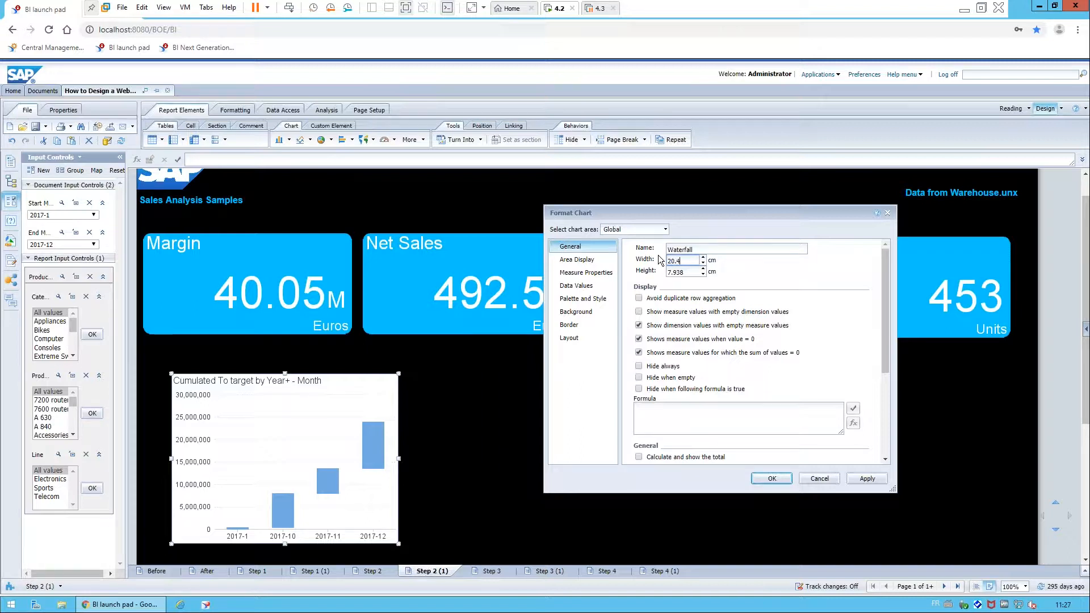
{"action": "key", "text": "Tab"}
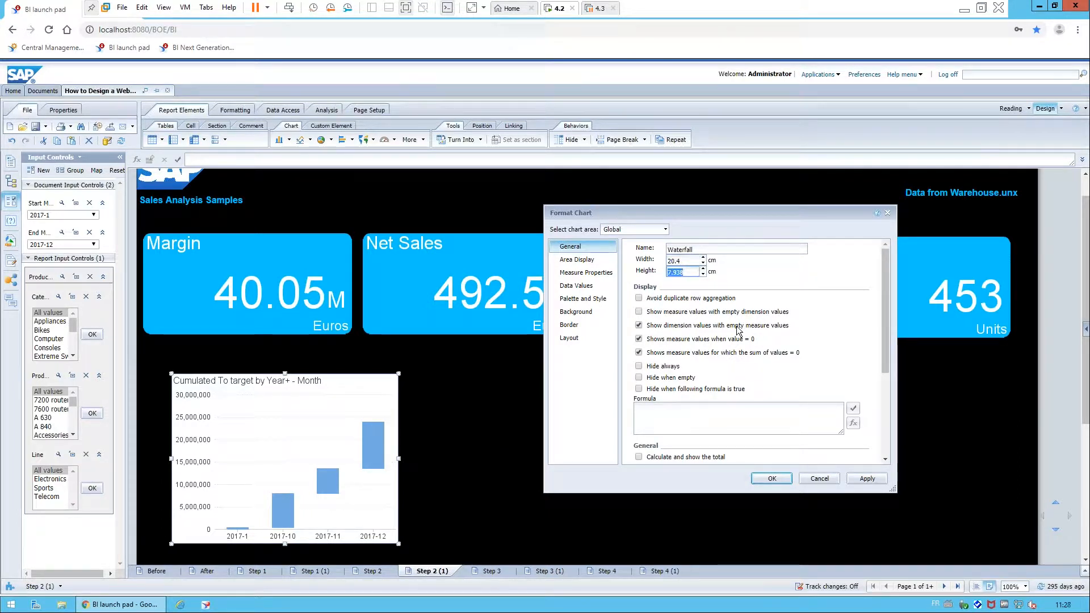
{"action": "type", "text": "1"}
{"action": "left_click", "coordinate": [867, 479]}
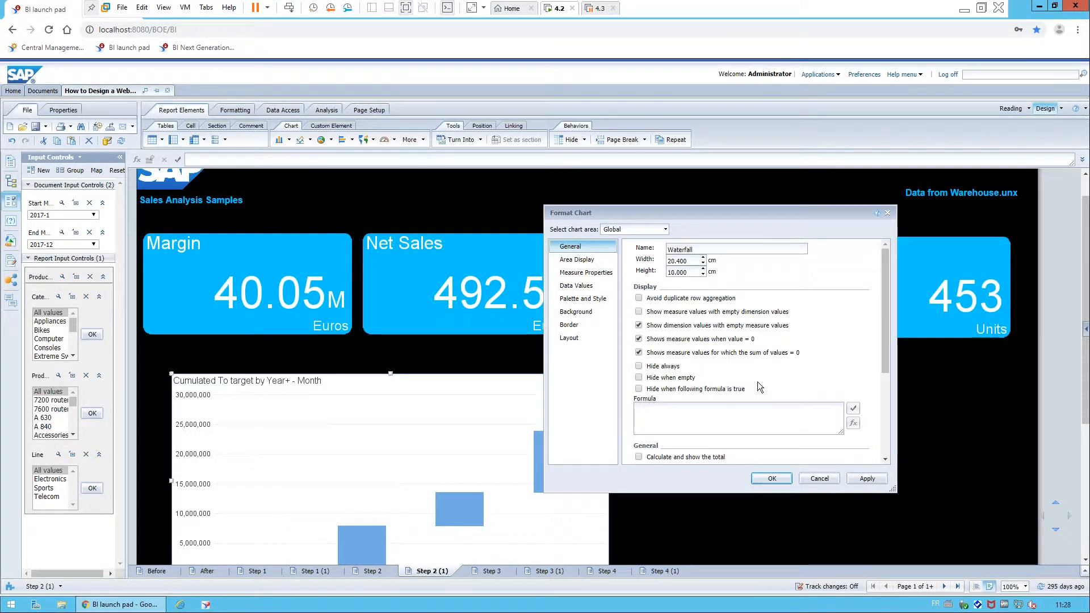
Step: Give the waterfall chart fixed colors, red for negative values and green for positive values
{"action": "scroll", "coordinate": [783, 369], "scroll_direction": "down", "scroll_amount": 5}
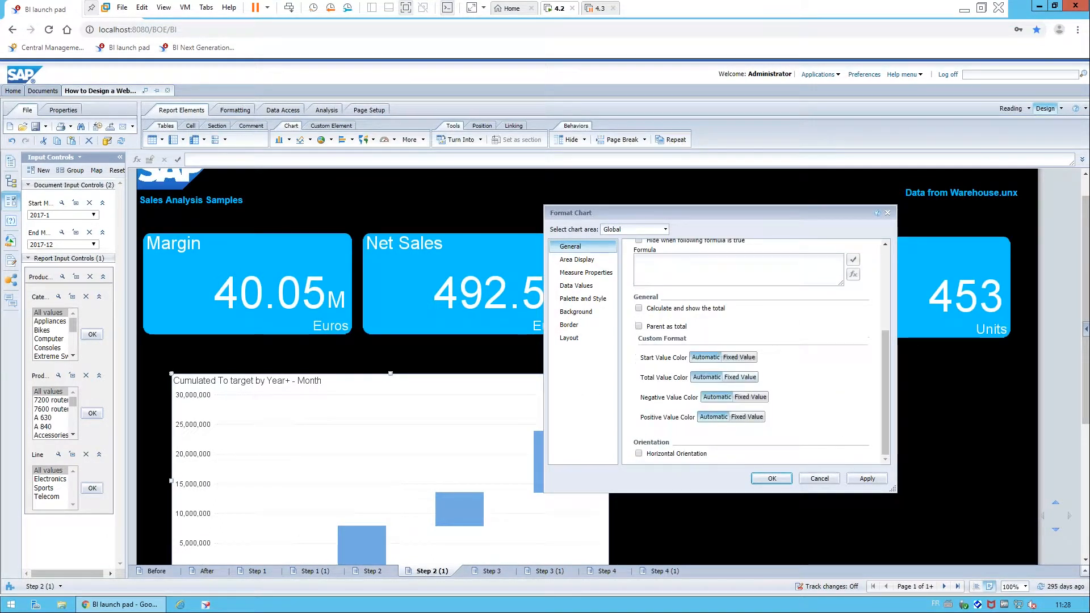
{"action": "left_click", "coordinate": [751, 397]}
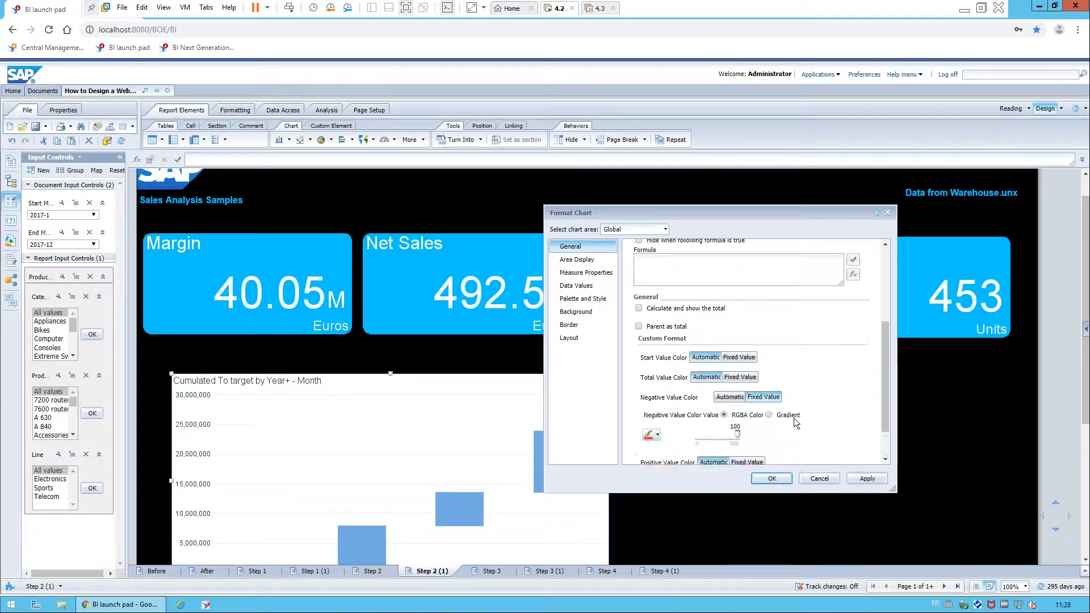
{"action": "scroll", "coordinate": [779, 376], "scroll_direction": "down", "scroll_amount": 2}
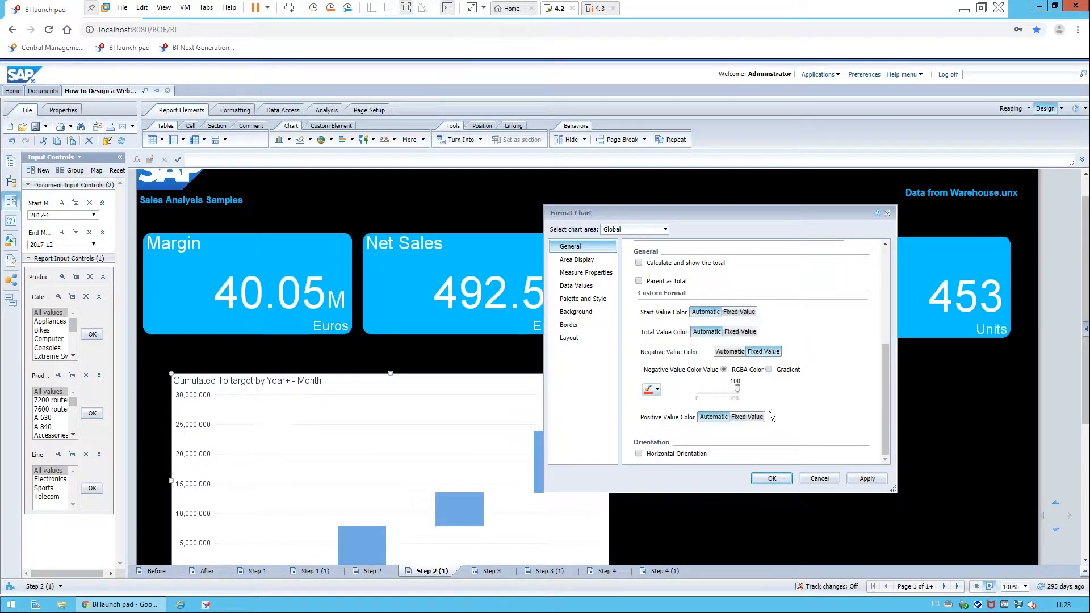
{"action": "left_click", "coordinate": [747, 416]}
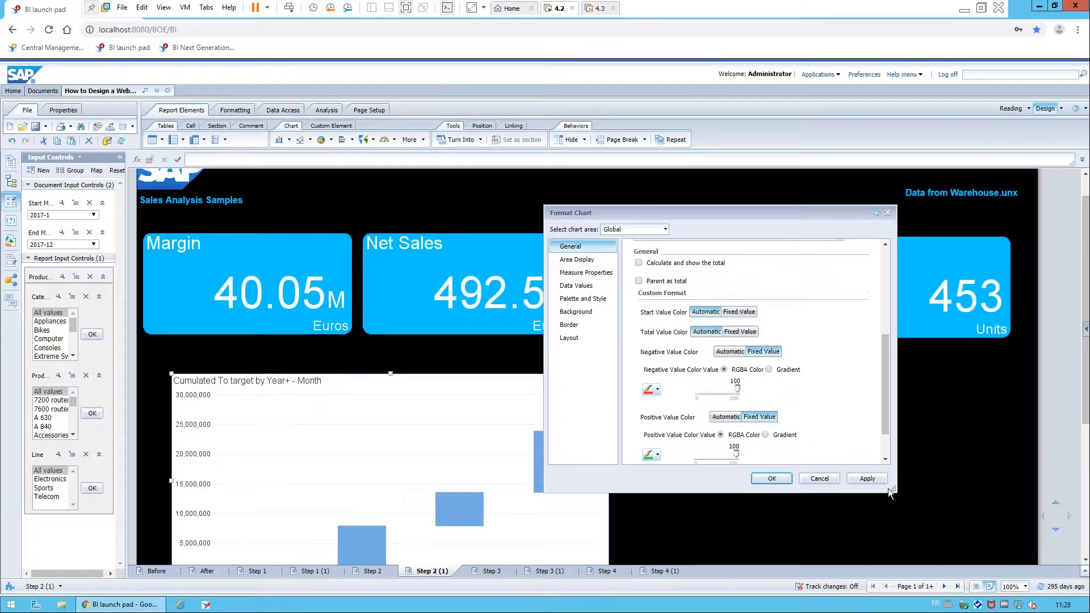
{"action": "left_click", "coordinate": [874, 479]}
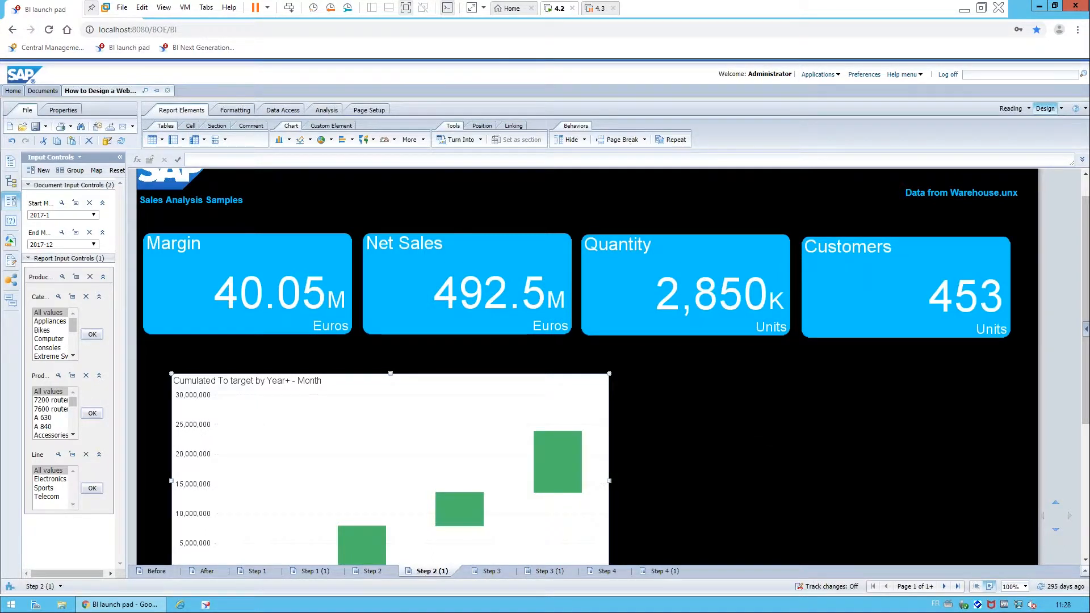
Step: Make the waterfall chart calculate and show the total
{"action": "scroll", "coordinate": [818, 419], "scroll_direction": "down", "scroll_amount": 5}
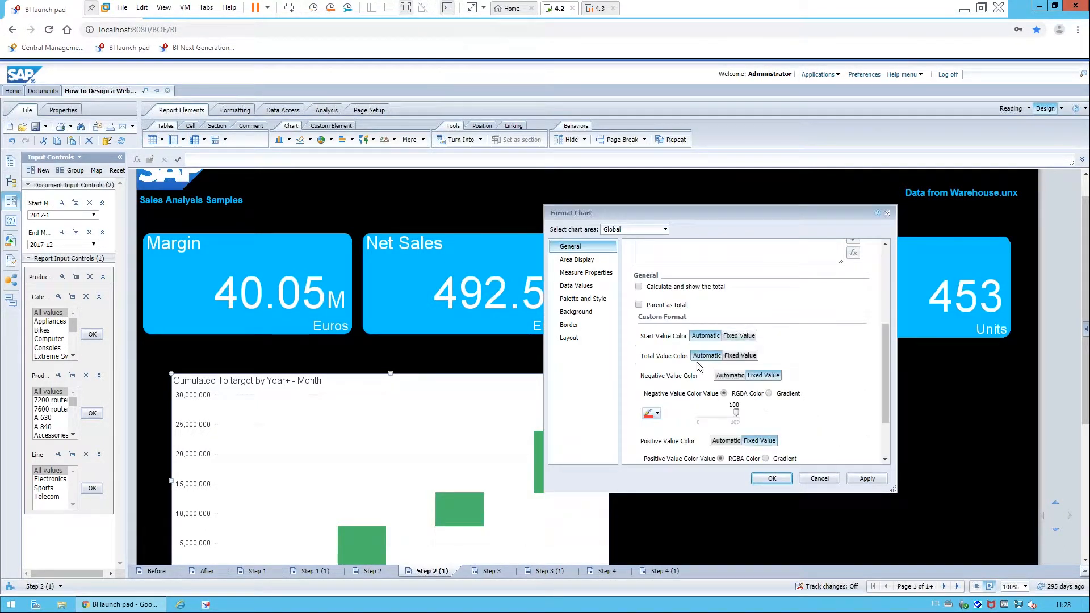
{"action": "left_click", "coordinate": [639, 287]}
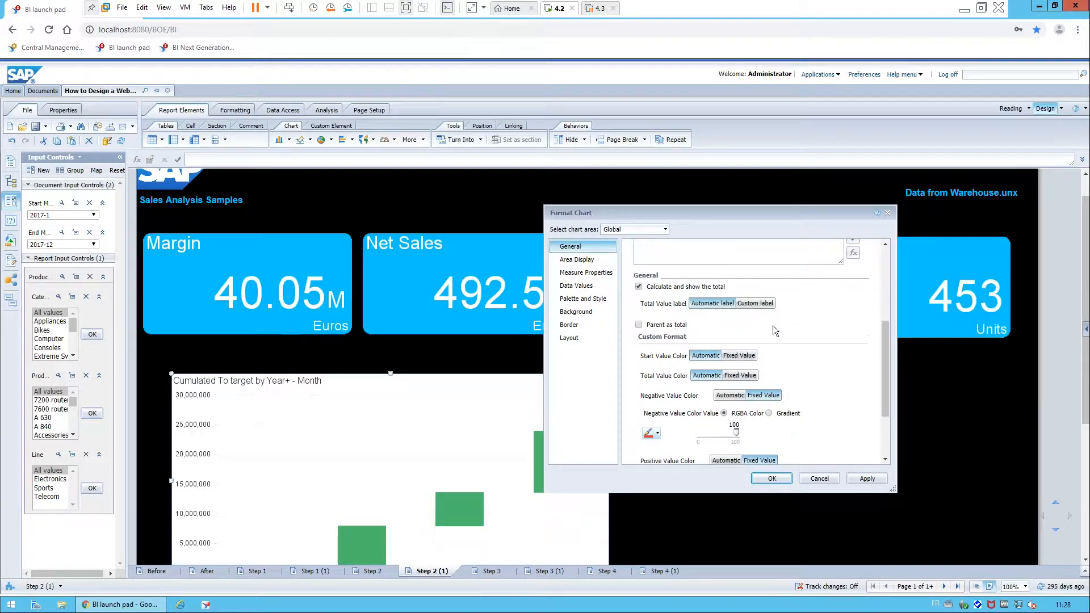
{"action": "left_click", "coordinate": [866, 478]}
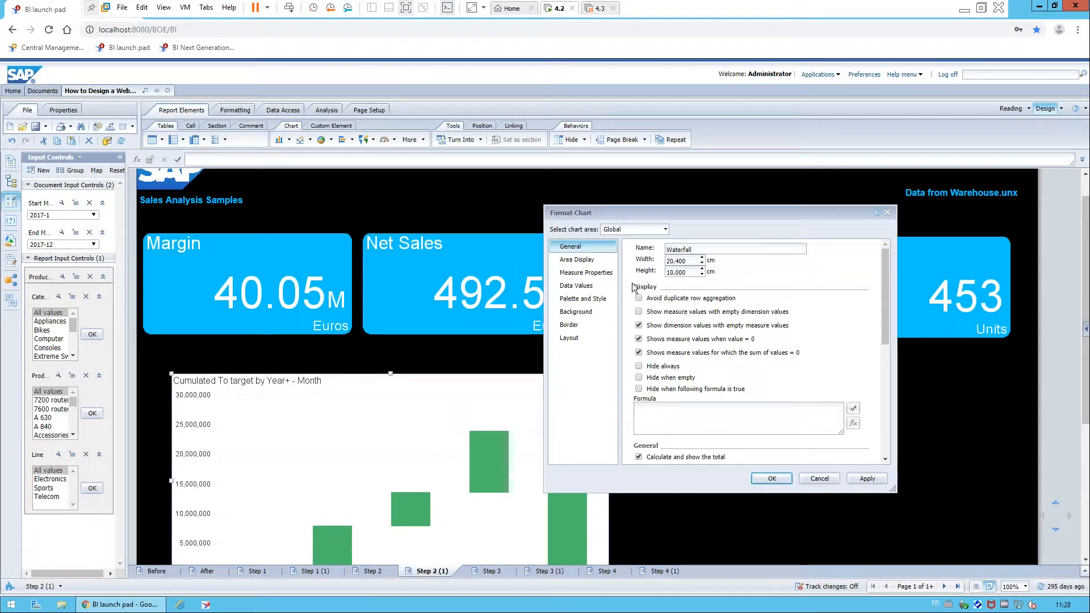
Step: Turn on the waterfall chart's data labels and position them outside the bars
{"action": "left_click", "coordinate": [575, 286]}
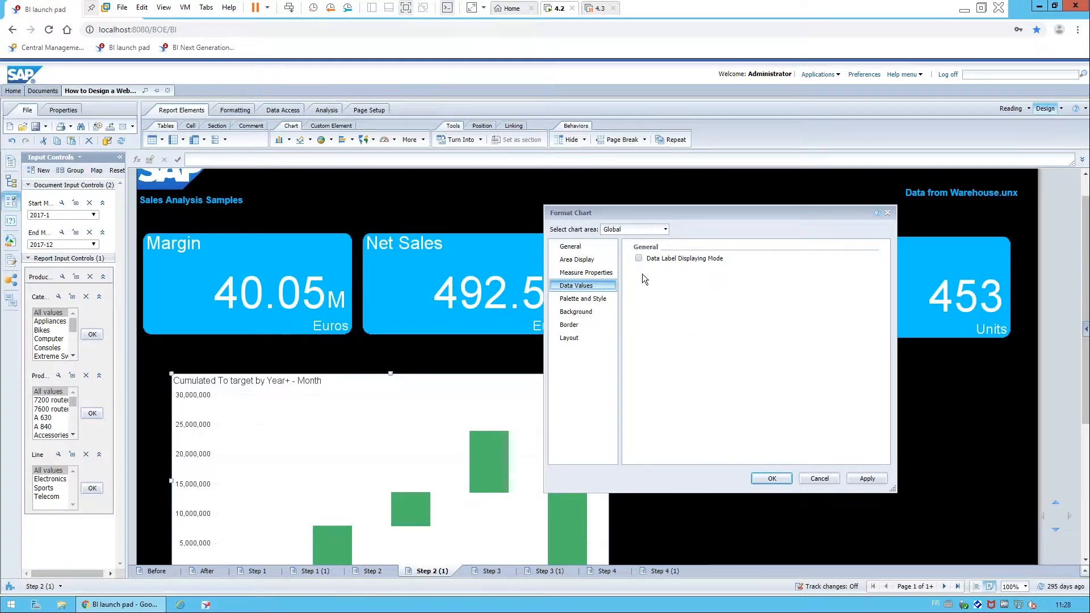
{"action": "left_click", "coordinate": [639, 259]}
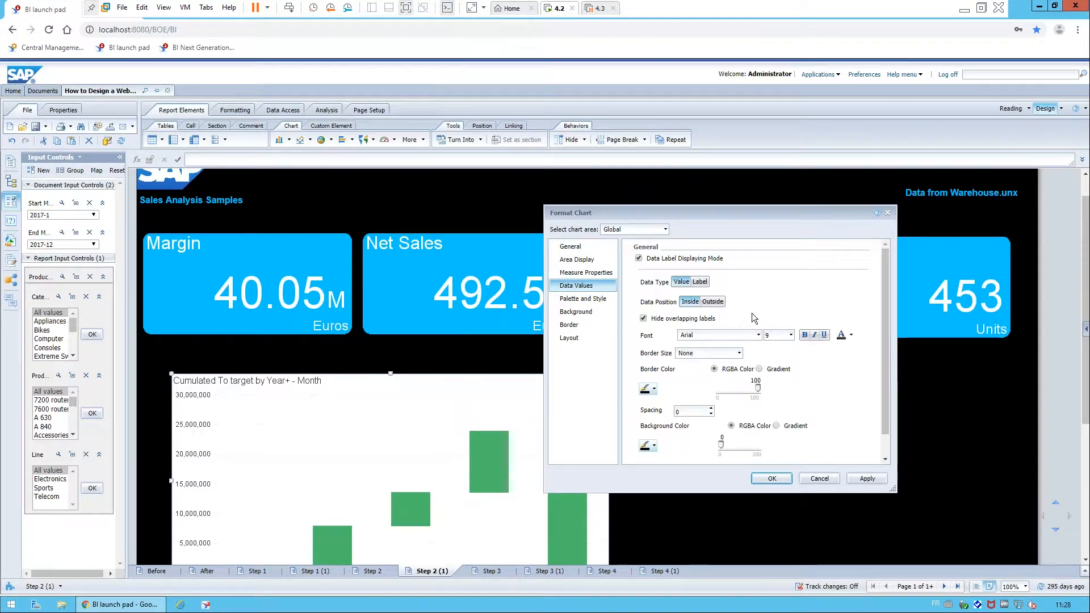
{"action": "left_click", "coordinate": [713, 302]}
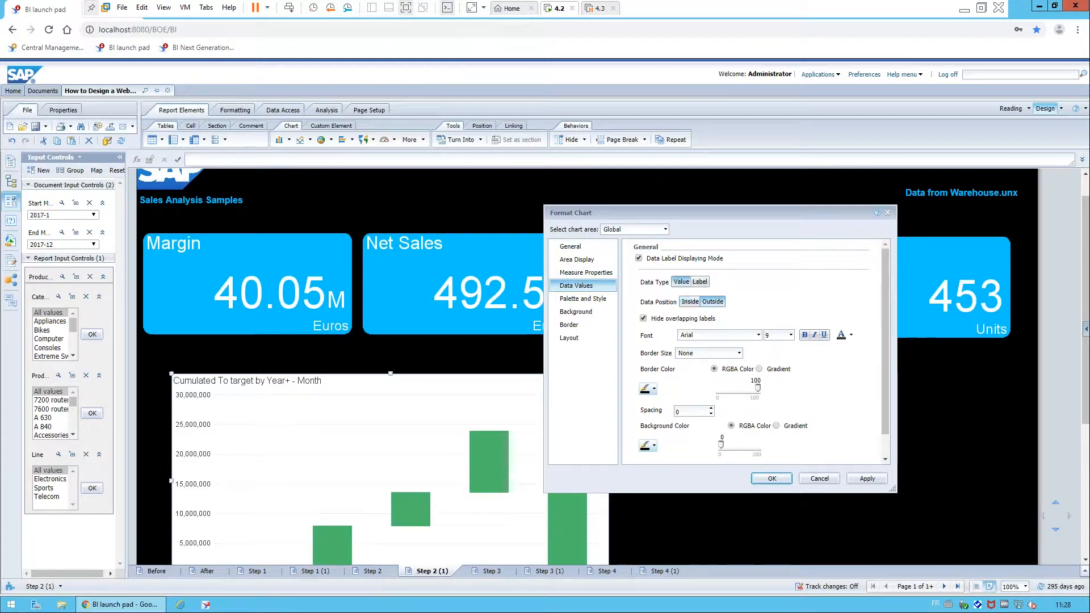
{"action": "scroll", "coordinate": [755, 443], "scroll_direction": "down", "scroll_amount": 1}
{"action": "left_click", "coordinate": [691, 447]}
{"action": "left_click", "coordinate": [868, 480]}
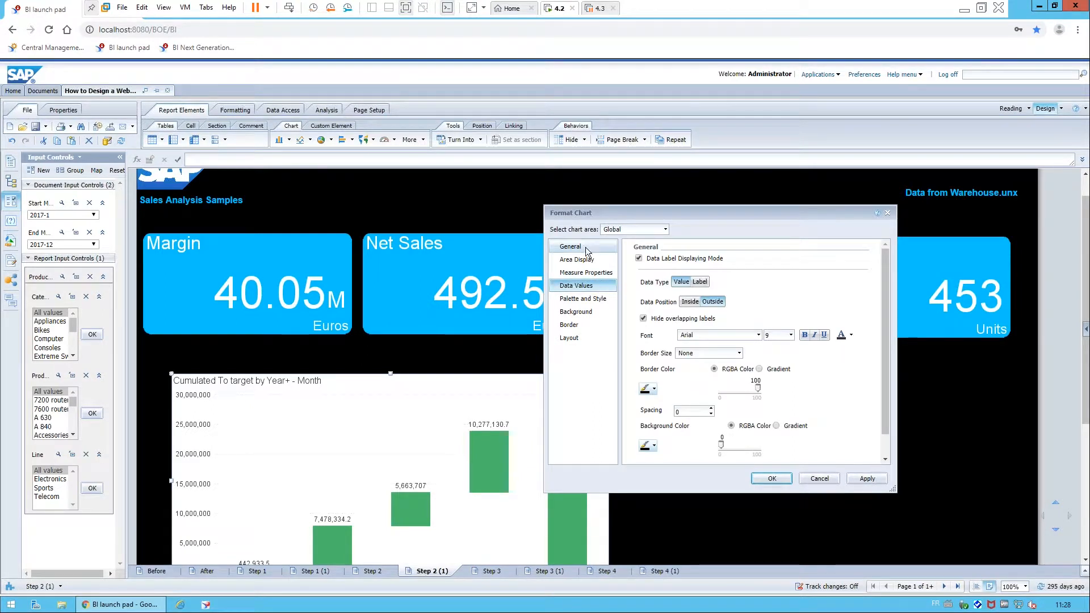
Step: Replace the waterfall chart's automatic title with the custom title "Month-over-Month revenue"
{"action": "left_click", "coordinate": [665, 229]}
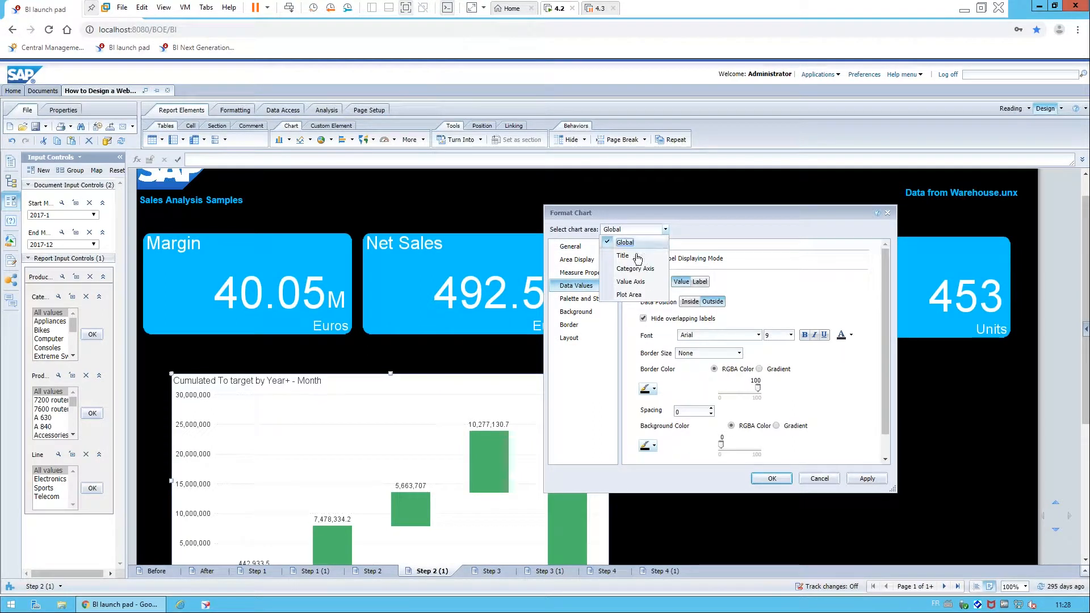
{"action": "left_click", "coordinate": [636, 257]}
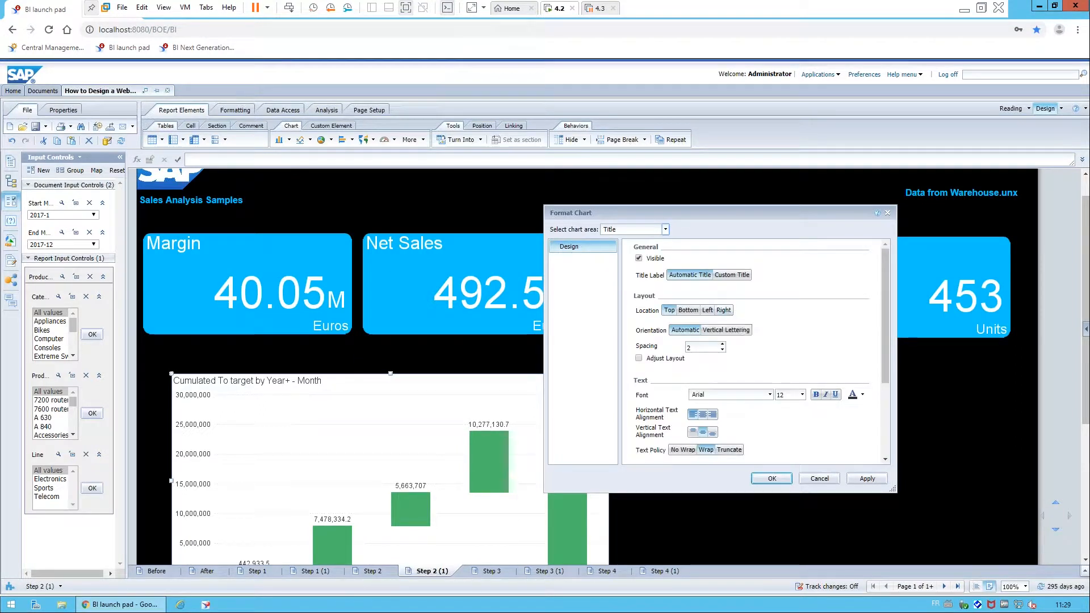
{"action": "left_click", "coordinate": [732, 275]}
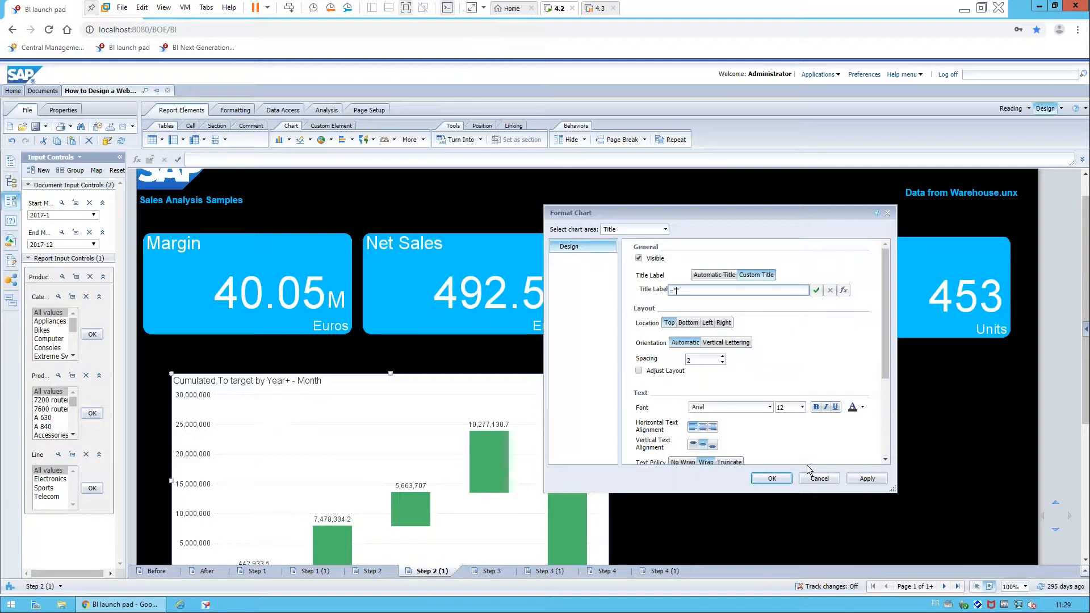
{"action": "type", "text": "Month-over-Month revenue"}
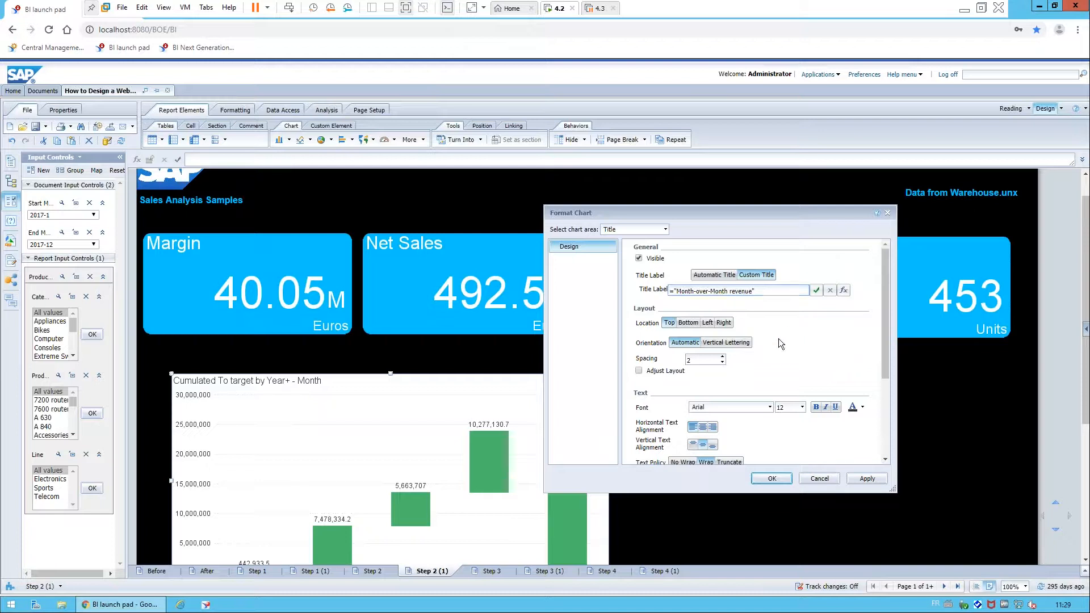
Step: Make the waterfall chart's title text white and give the title a fully opaque light blue background
{"action": "scroll", "coordinate": [778, 342], "scroll_direction": "down", "scroll_amount": 1}
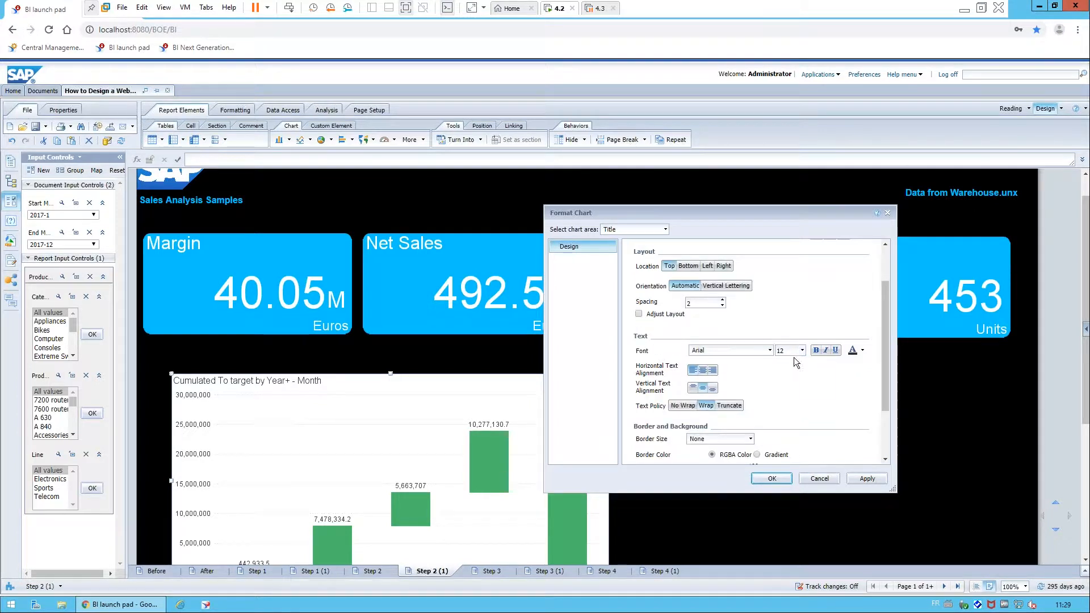
{"action": "left_click", "coordinate": [863, 351]}
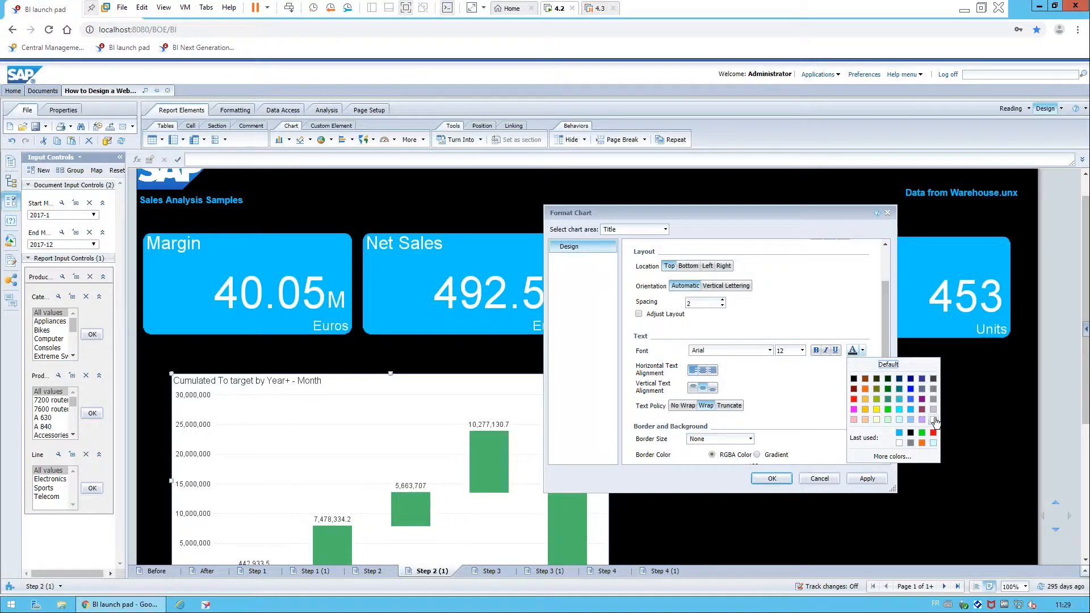
{"action": "left_click", "coordinate": [934, 432]}
{"action": "scroll", "coordinate": [790, 386], "scroll_direction": "down", "scroll_amount": 1}
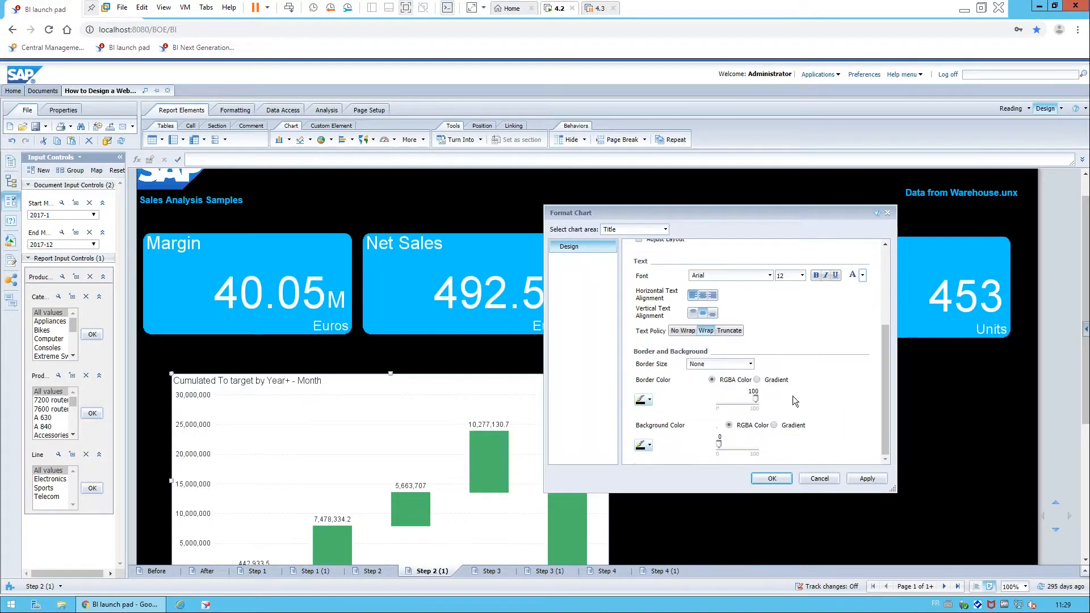
{"action": "left_click", "coordinate": [650, 447]}
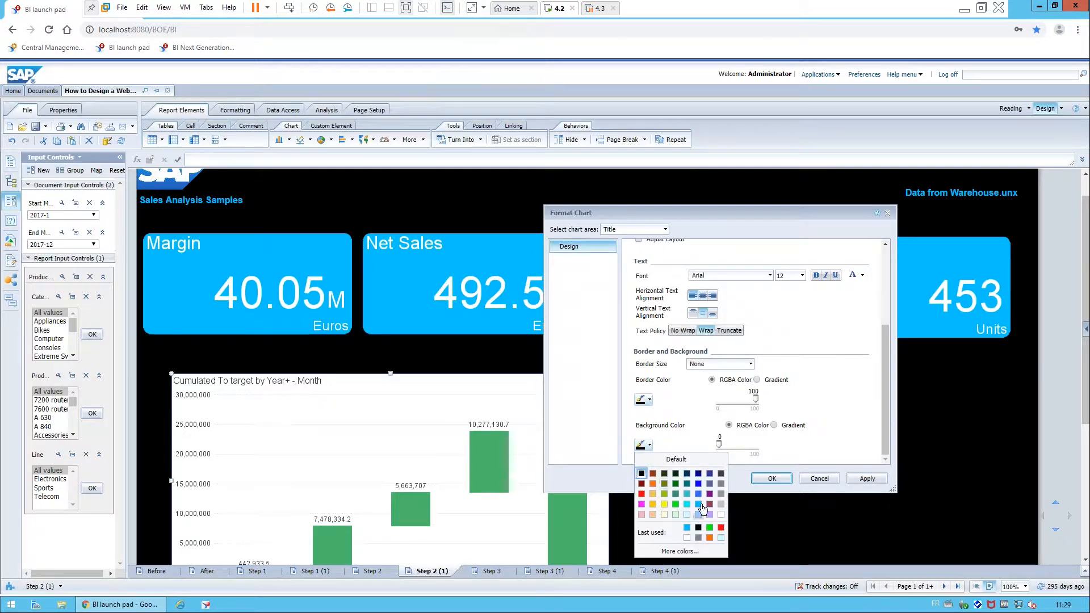
{"action": "left_click", "coordinate": [699, 504]}
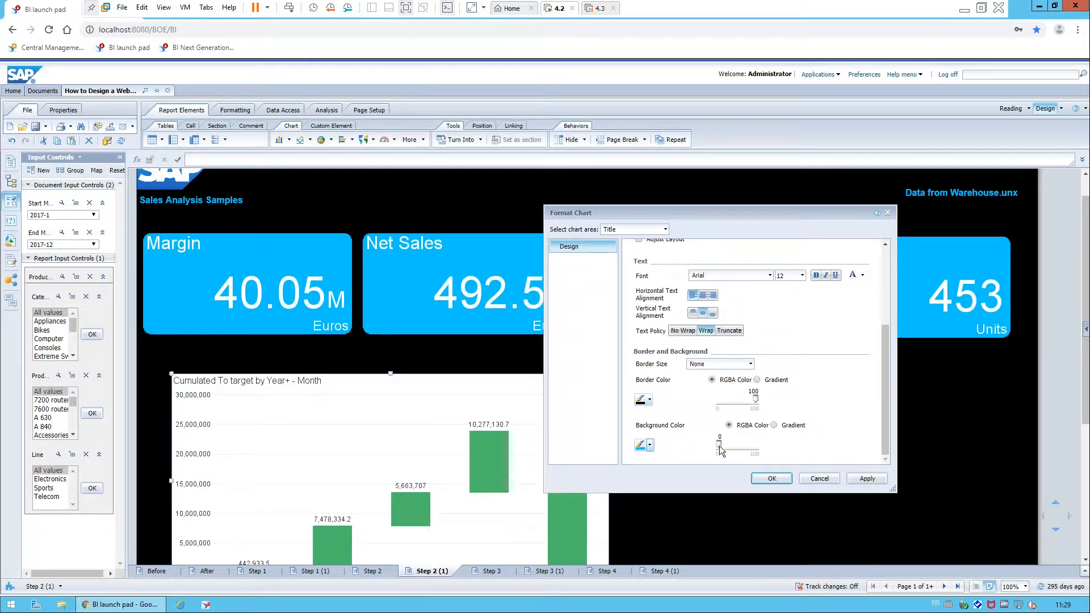
{"action": "mouse_move", "coordinate": [752, 445]}
{"action": "left_mouse_down"}
{"action": "mouse_move", "coordinate": [778, 445]}
{"action": "mouse_move", "coordinate": [752, 445]}
{"action": "left_mouse_up"}
{"action": "left_click", "coordinate": [868, 479]}
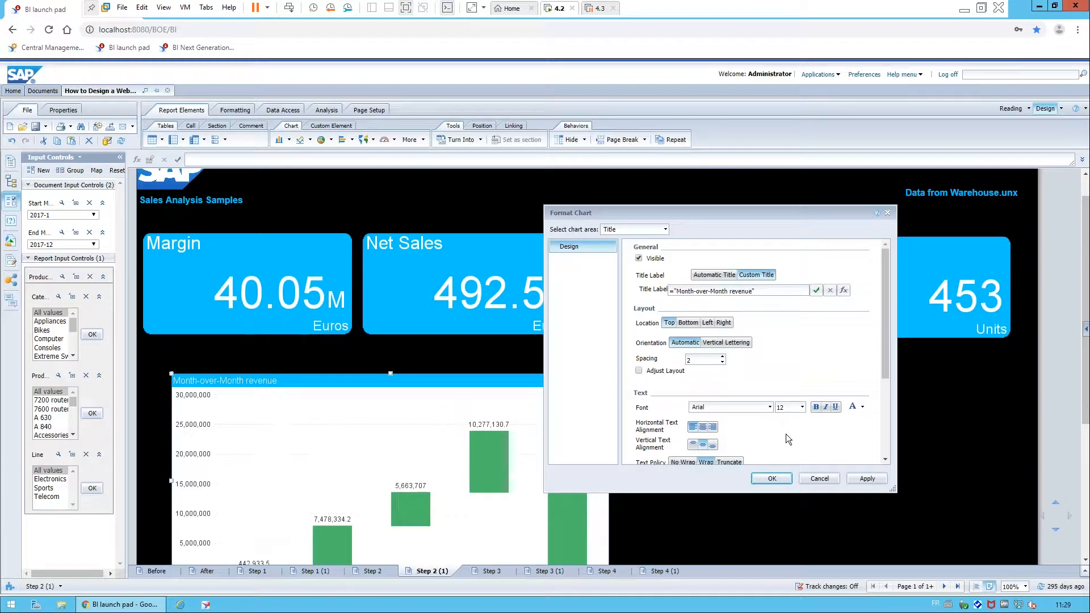
Step: Turn on the reference line in the waterfall chart's plot area and move the chart directly beneath the Margin and Net Sales tiles
{"action": "left_click", "coordinate": [664, 229]}
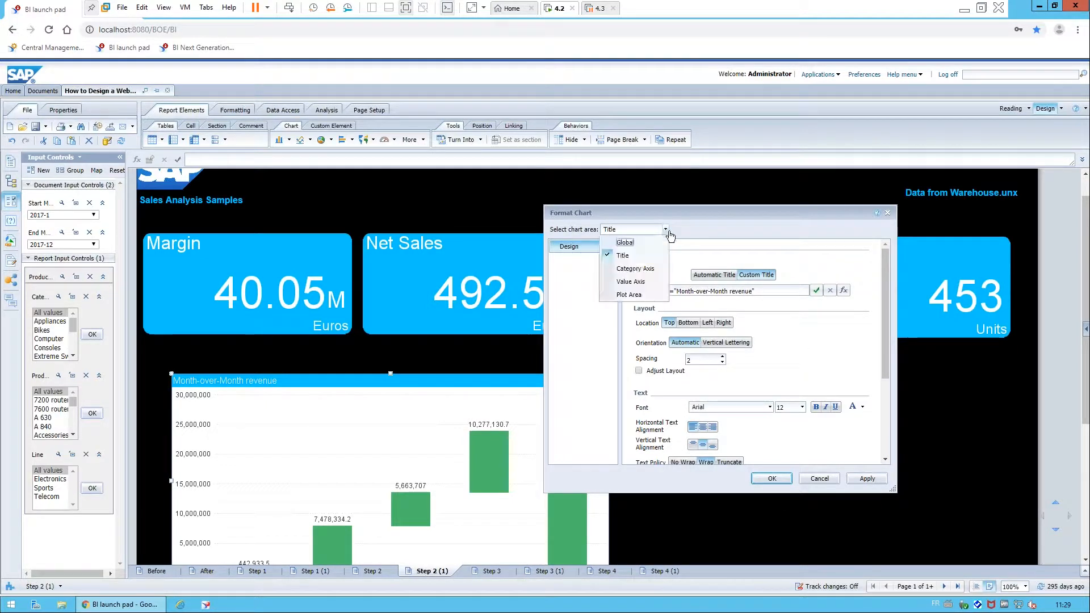
{"action": "left_click", "coordinate": [642, 294]}
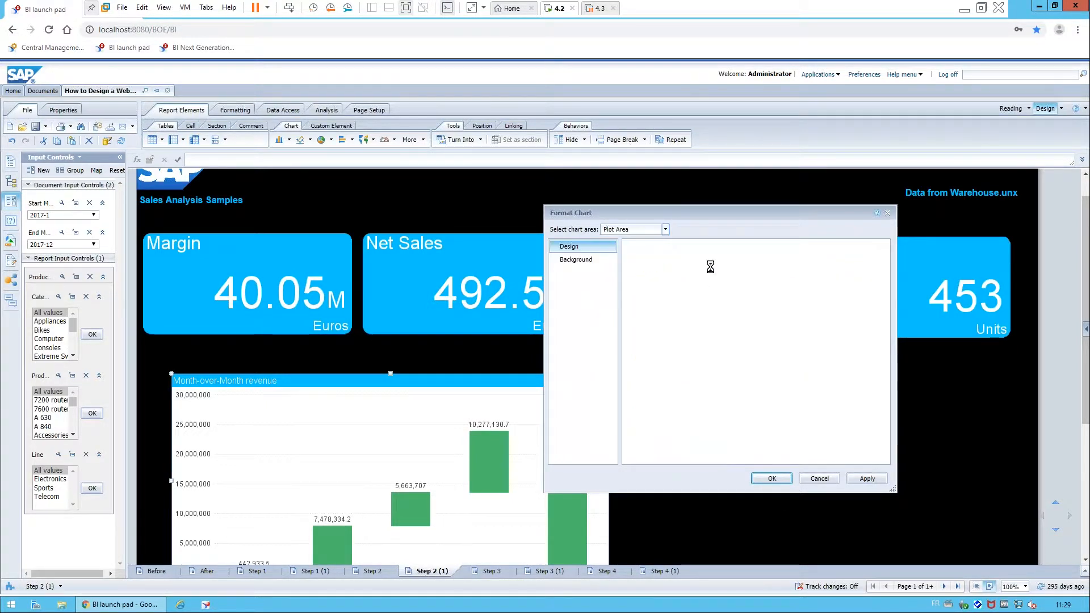
{"action": "left_click", "coordinate": [639, 258]}
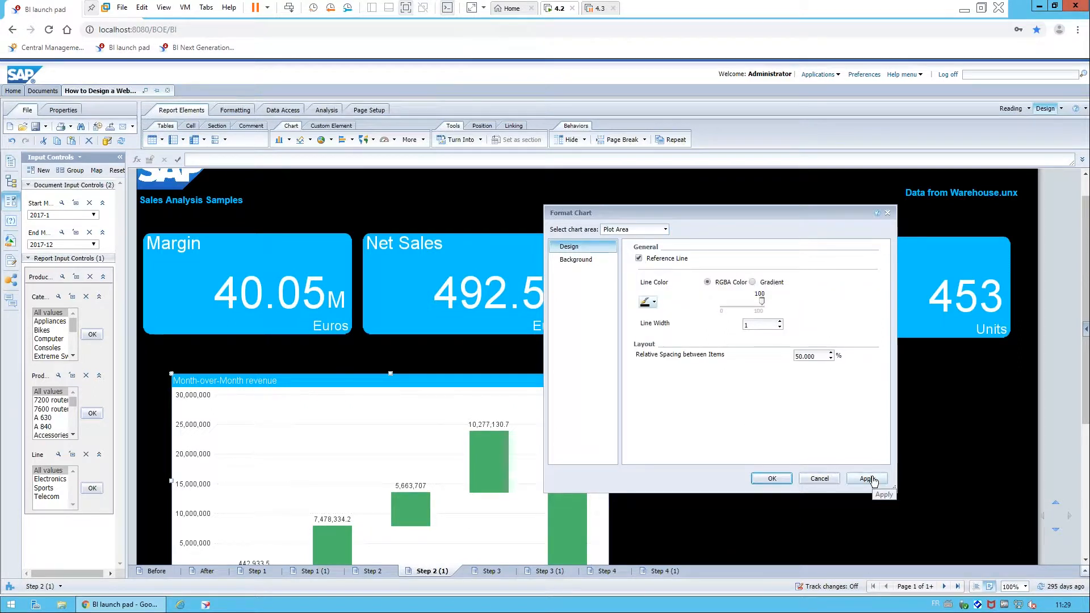
{"action": "left_click", "coordinate": [772, 478]}
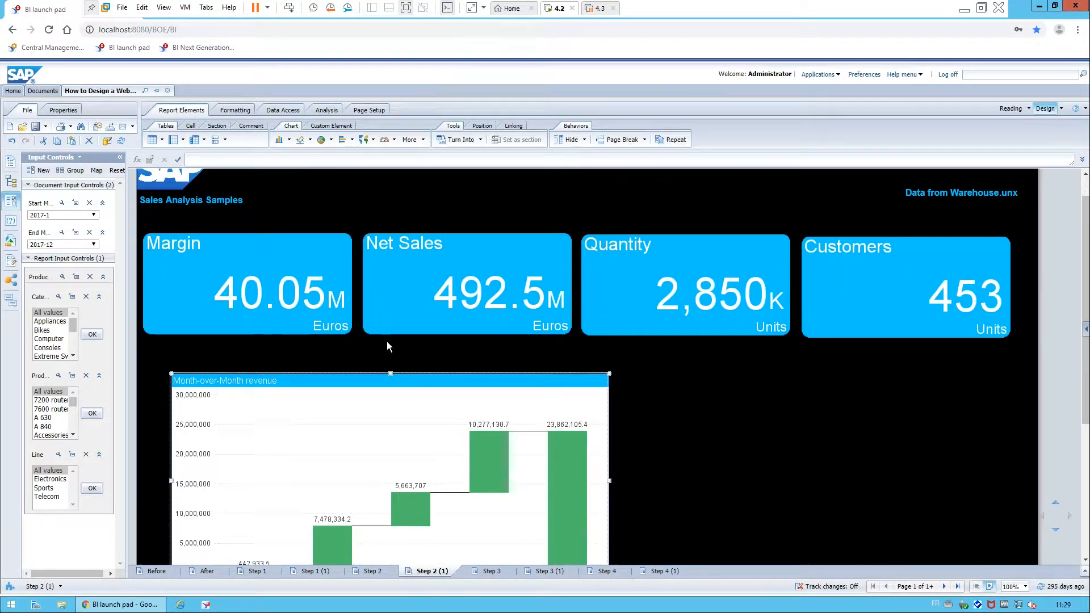
{"action": "left_click_drag", "start_coordinate": [374, 337], "coordinate": [389, 346]}
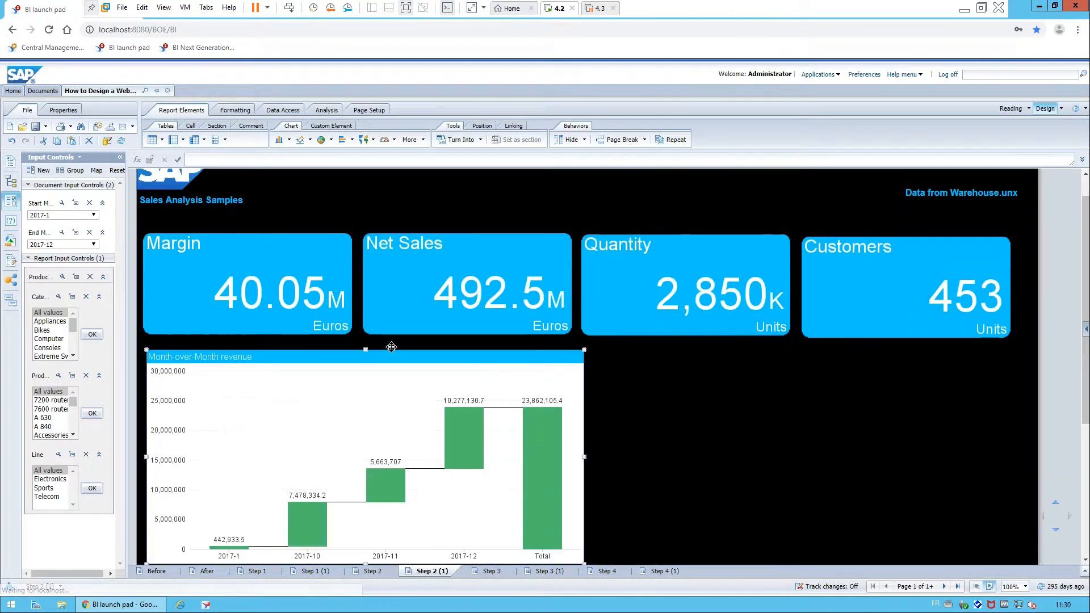
Step: Insert a Geo Bubble Chart in the empty area beside the waterfall chart
{"action": "left_click", "coordinate": [373, 141]}
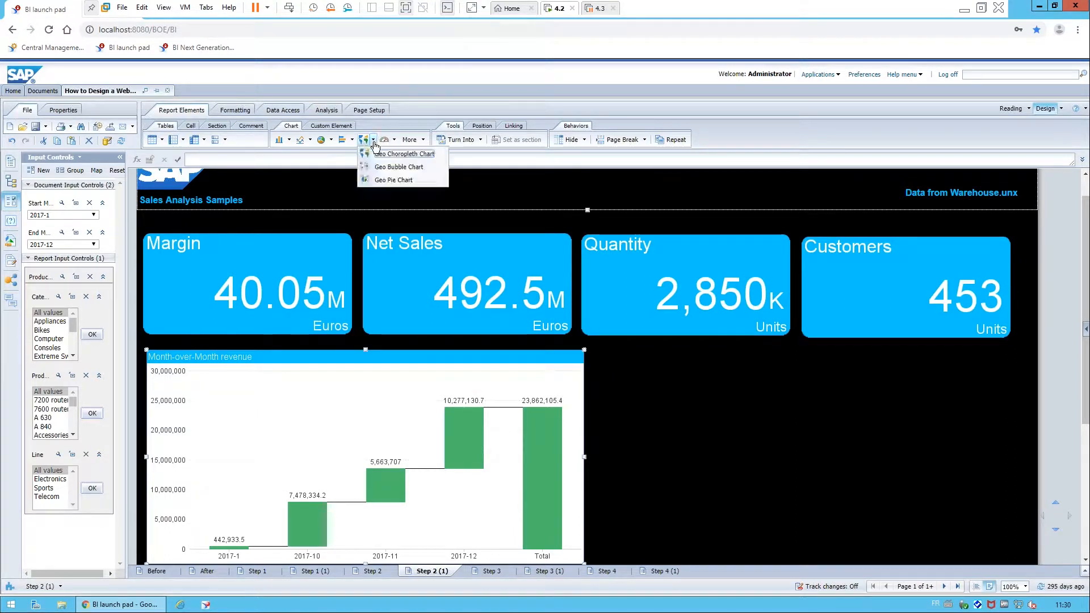
{"action": "left_click", "coordinate": [388, 168]}
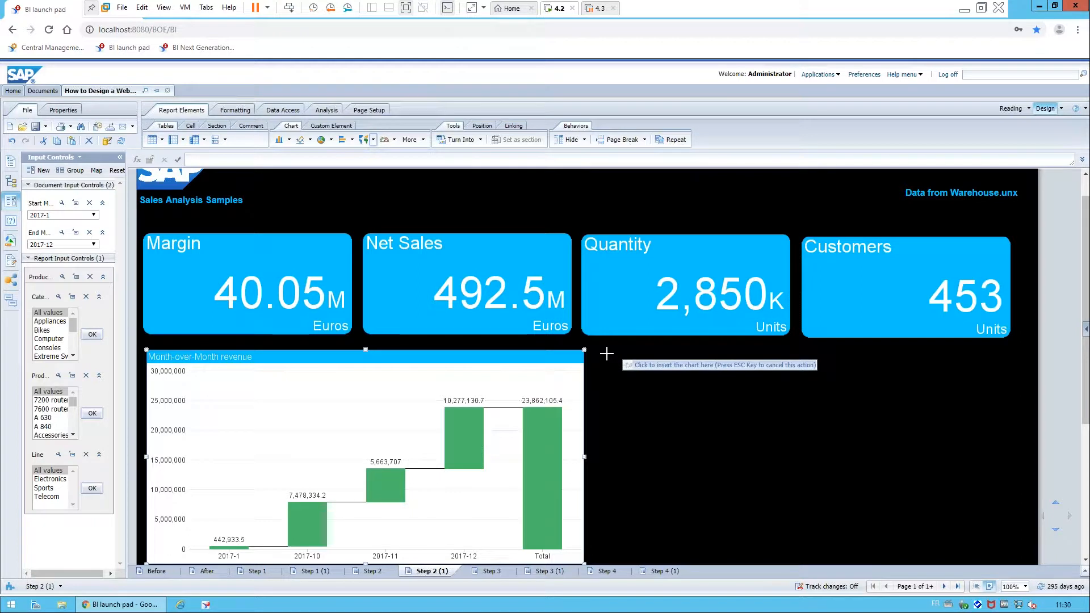
{"action": "left_click", "coordinate": [605, 354]}
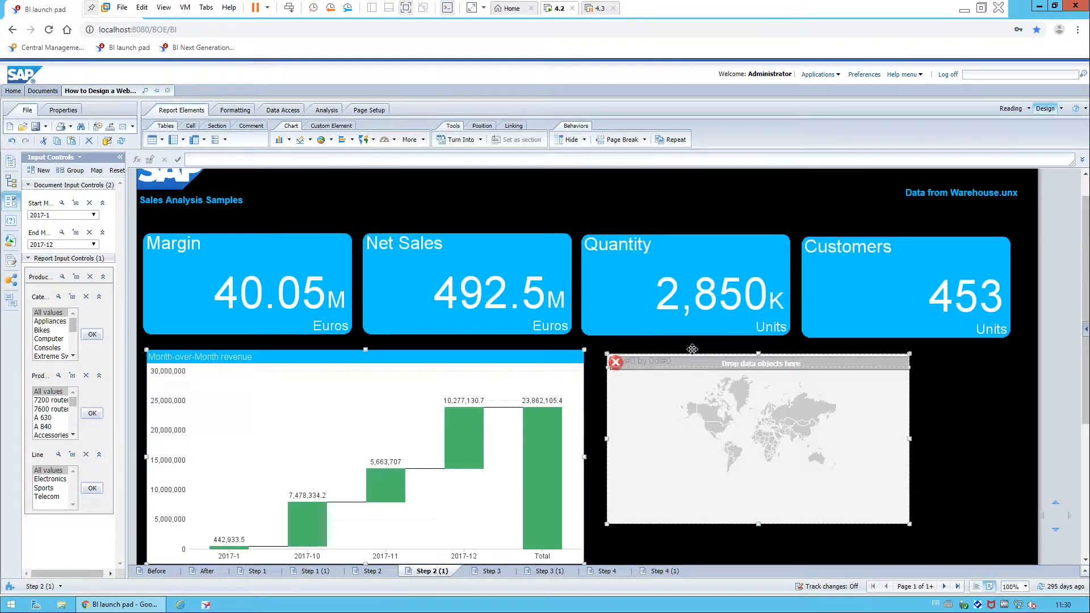
Step: Assign Country as the map item key and Net Sales as the map item value of the geo bubble chart
{"action": "right_click", "coordinate": [689, 355]}
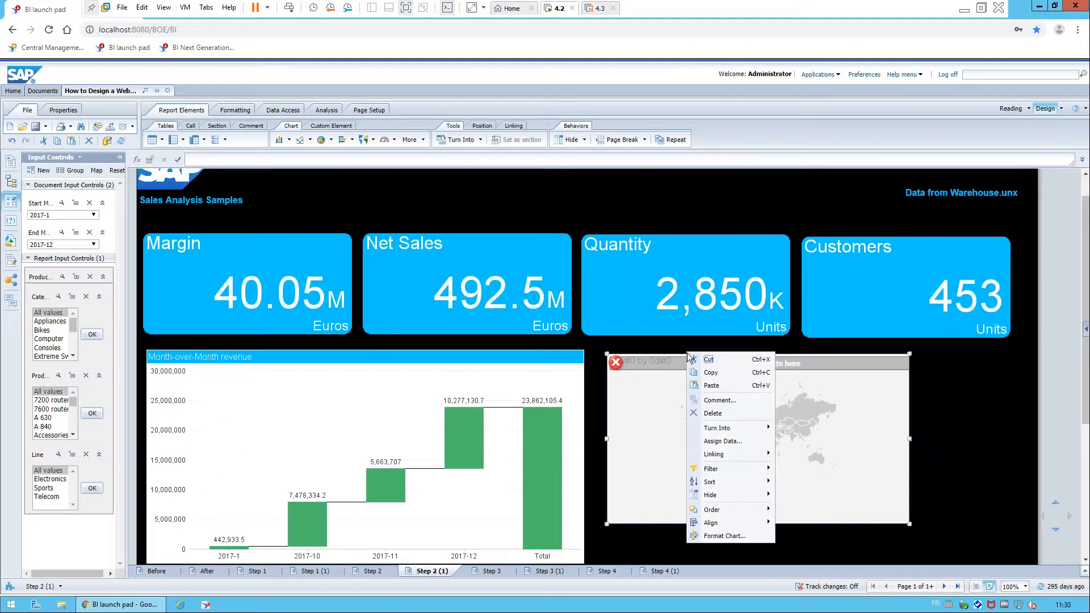
{"action": "left_click", "coordinate": [720, 440]}
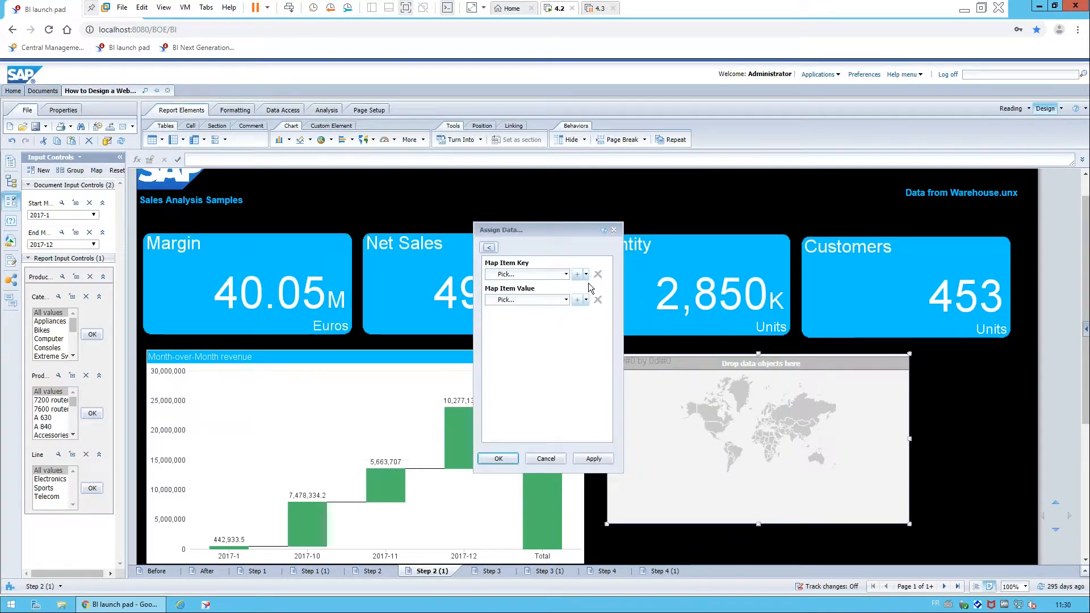
{"action": "left_click", "coordinate": [565, 274]}
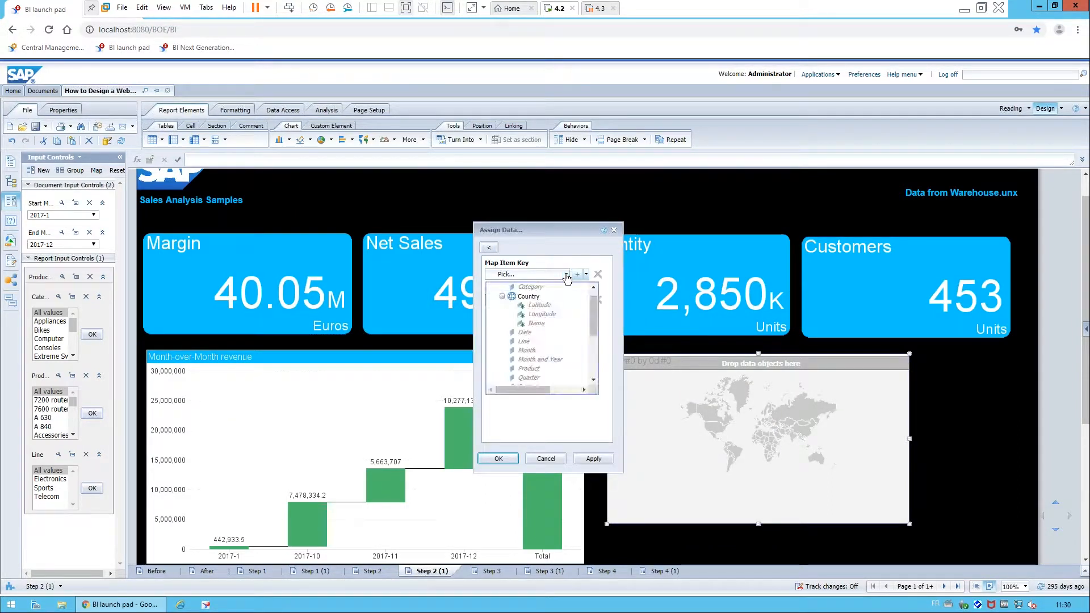
{"action": "left_click", "coordinate": [530, 300]}
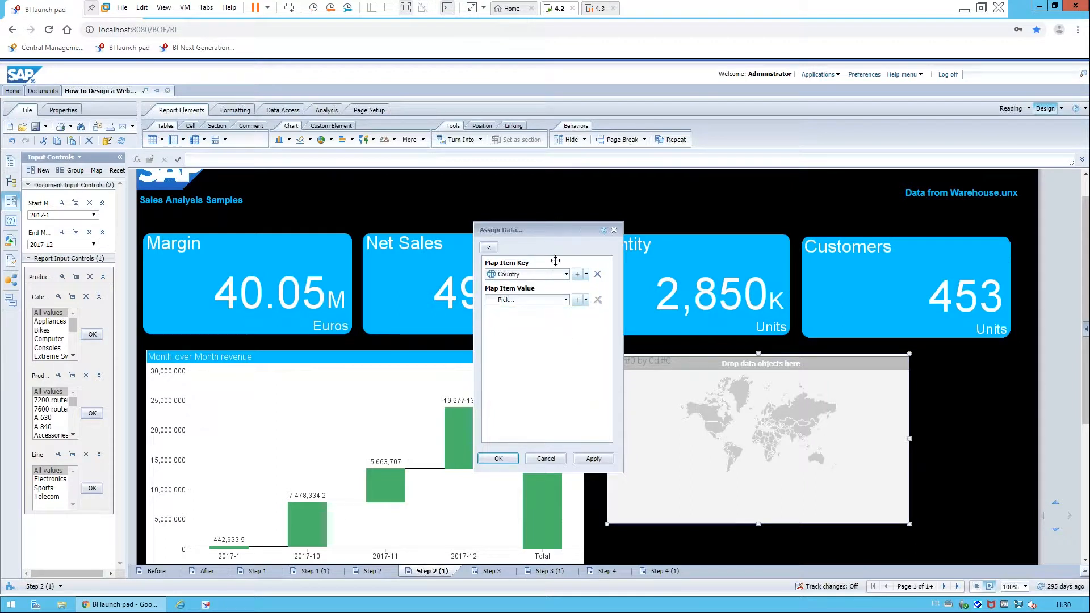
{"action": "left_click", "coordinate": [566, 300]}
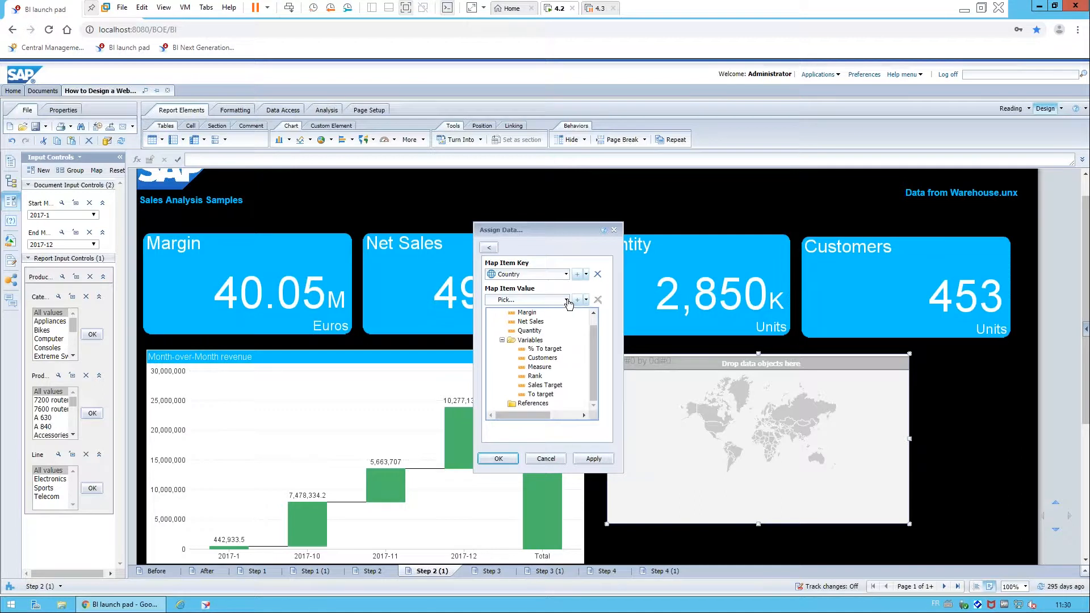
{"action": "left_click", "coordinate": [523, 321]}
{"action": "left_click", "coordinate": [498, 459]}
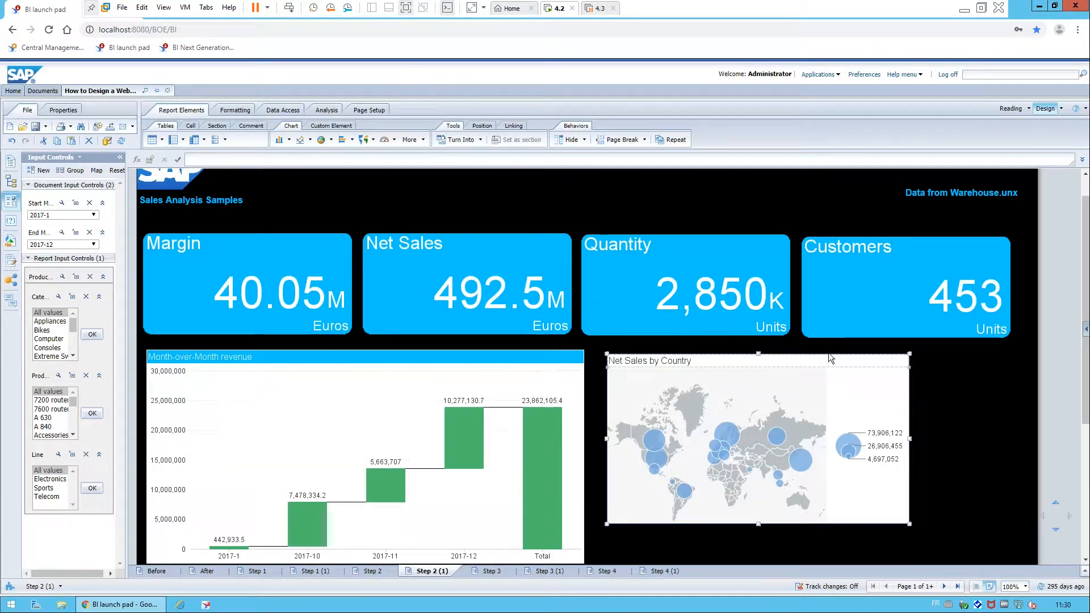
Step: Set the legend visibility of the geo bubble chart to Never
{"action": "right_click", "coordinate": [829, 353]}
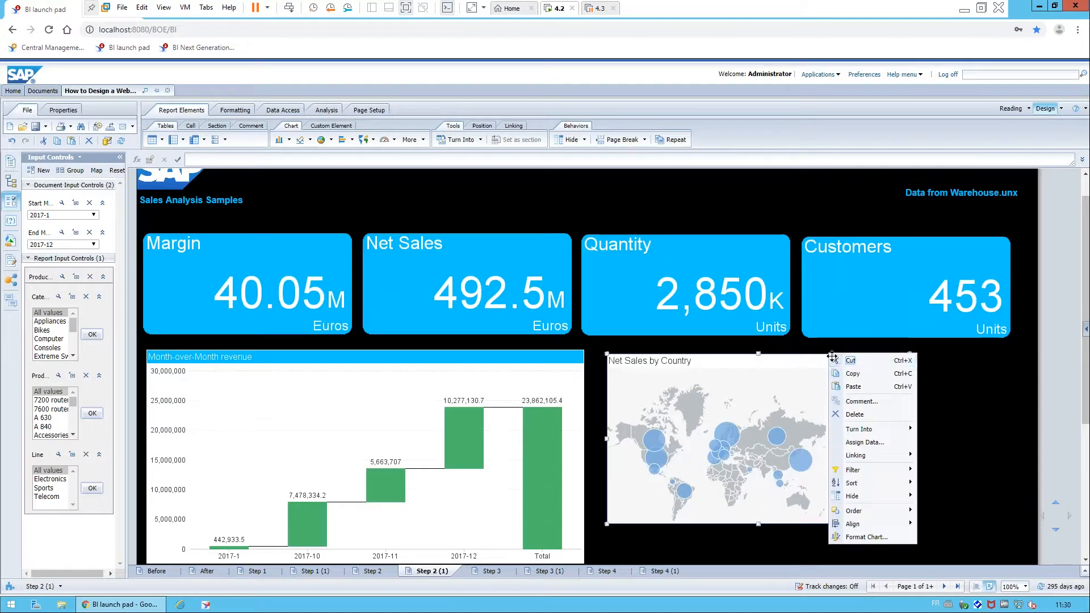
{"action": "left_click", "coordinate": [866, 539]}
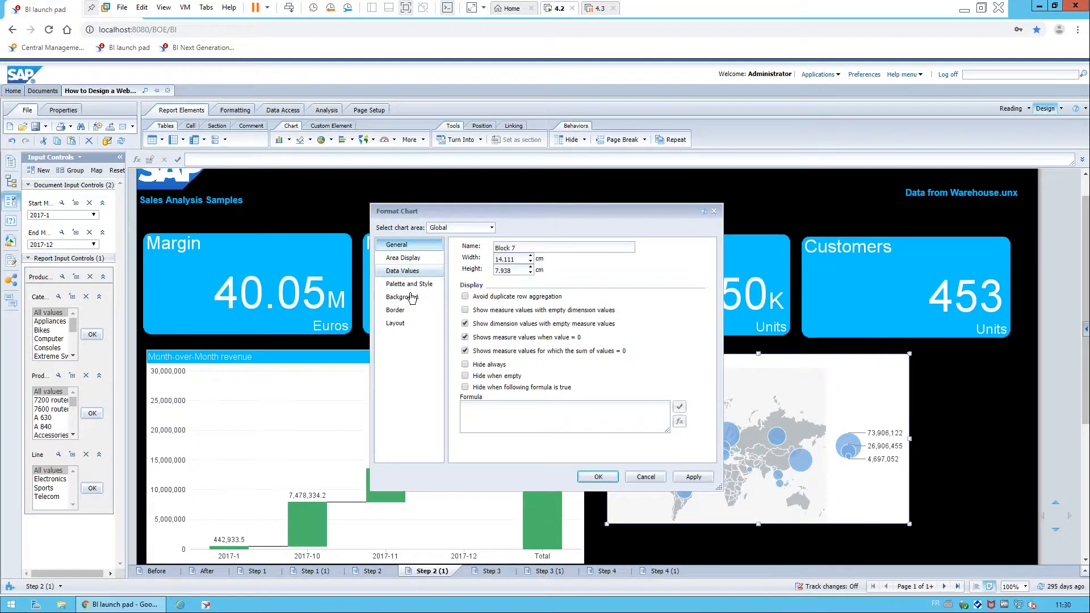
{"action": "left_click", "coordinate": [491, 228]}
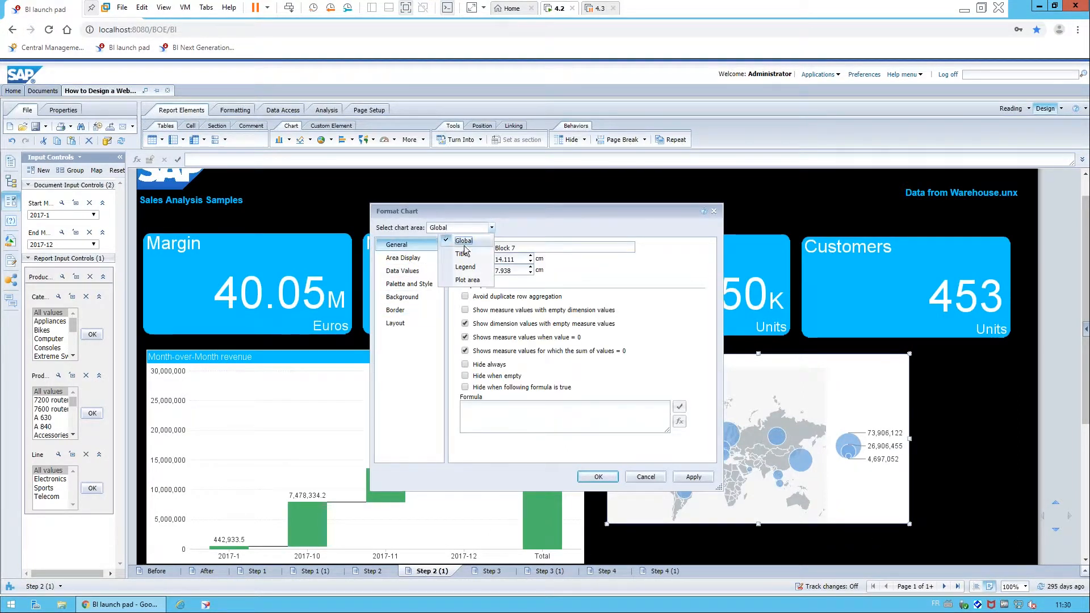
{"action": "left_click", "coordinate": [466, 267]}
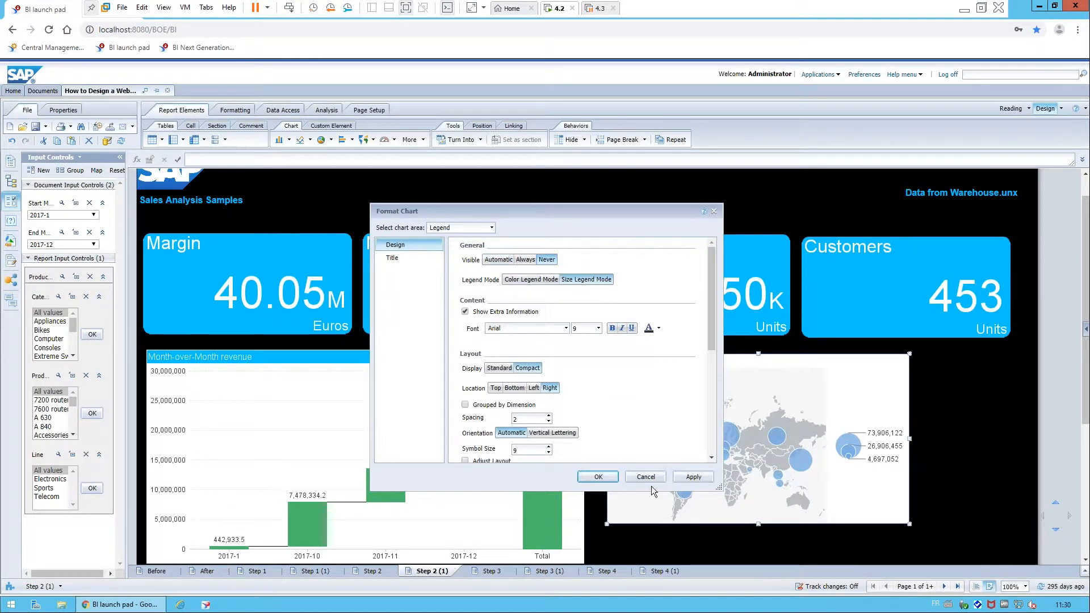
Step: Name the geo bubble chart Geomap and set a new width and height for it
{"action": "left_click", "coordinate": [491, 228]}
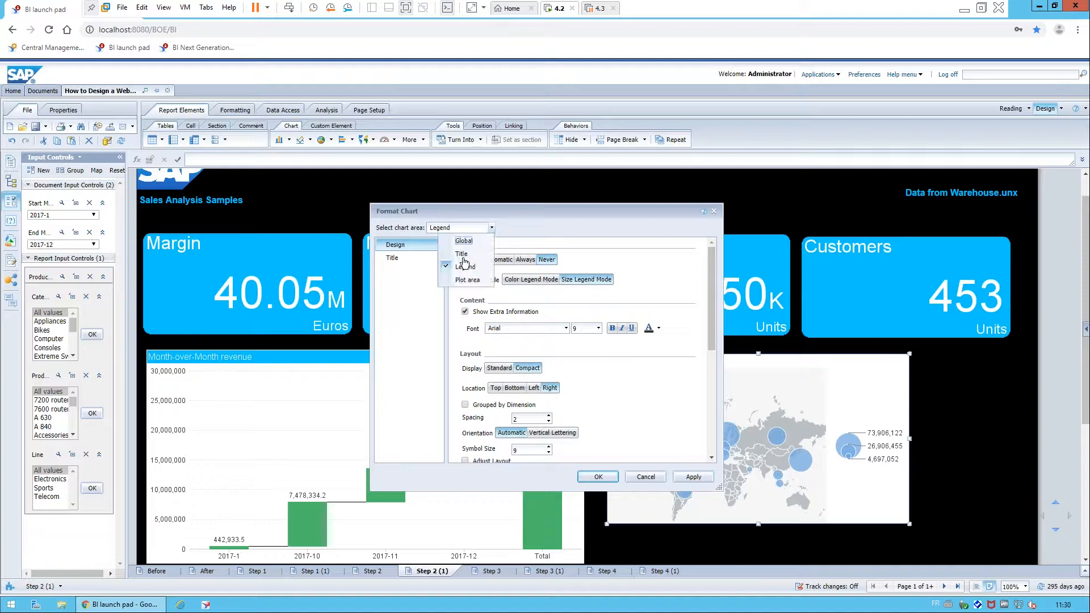
{"action": "left_click", "coordinate": [463, 240]}
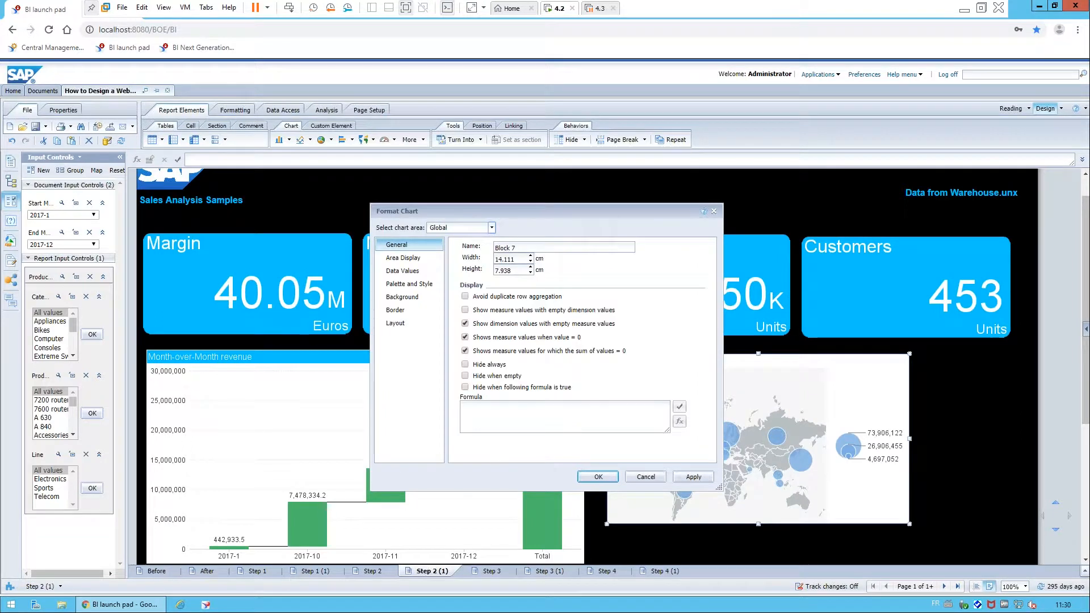
{"action": "triple_click", "coordinate": [526, 250]}
{"action": "type", "text": "Geomap"}
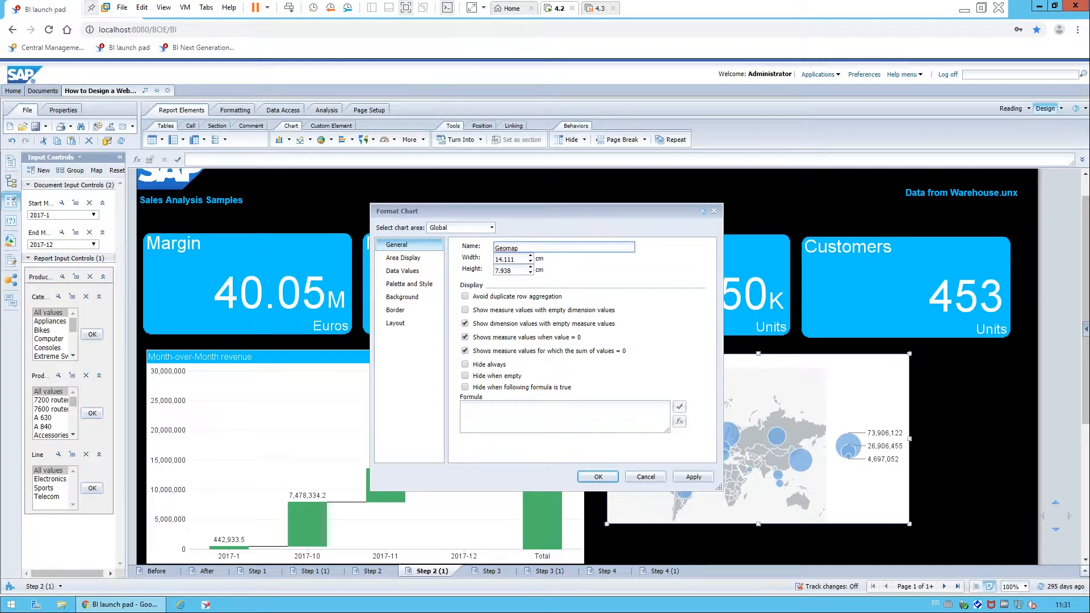
{"action": "key", "text": "Tab"}
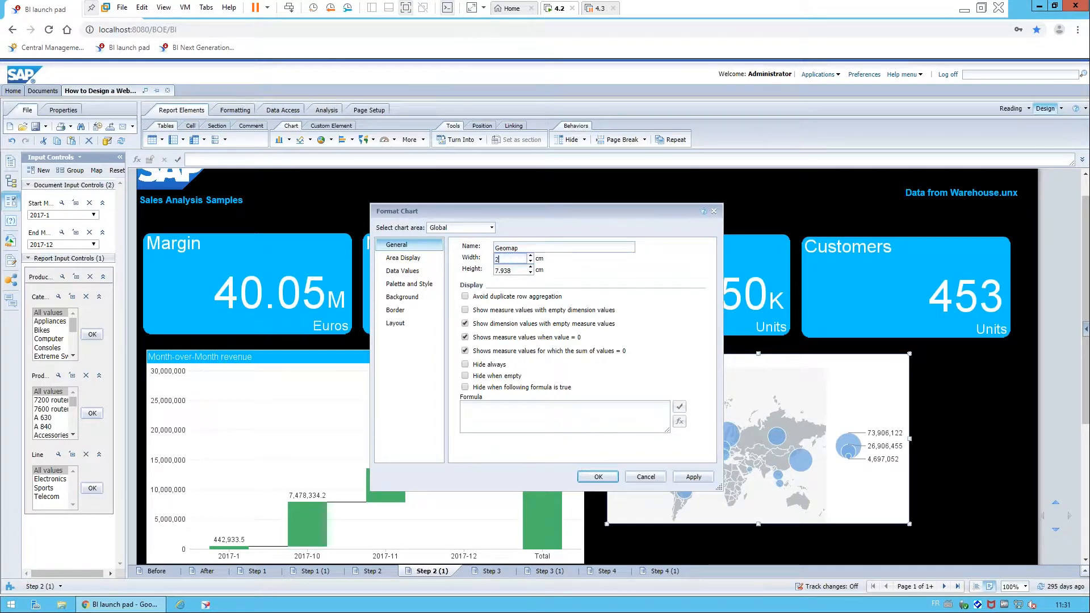
{"action": "key", "text": "Tab"}
Step: Choose another color palette for the geo bubble chart's bubbles
{"action": "left_click", "coordinate": [410, 284]}
{"action": "left_click", "coordinate": [565, 263]}
{"action": "left_click", "coordinate": [575, 321]}
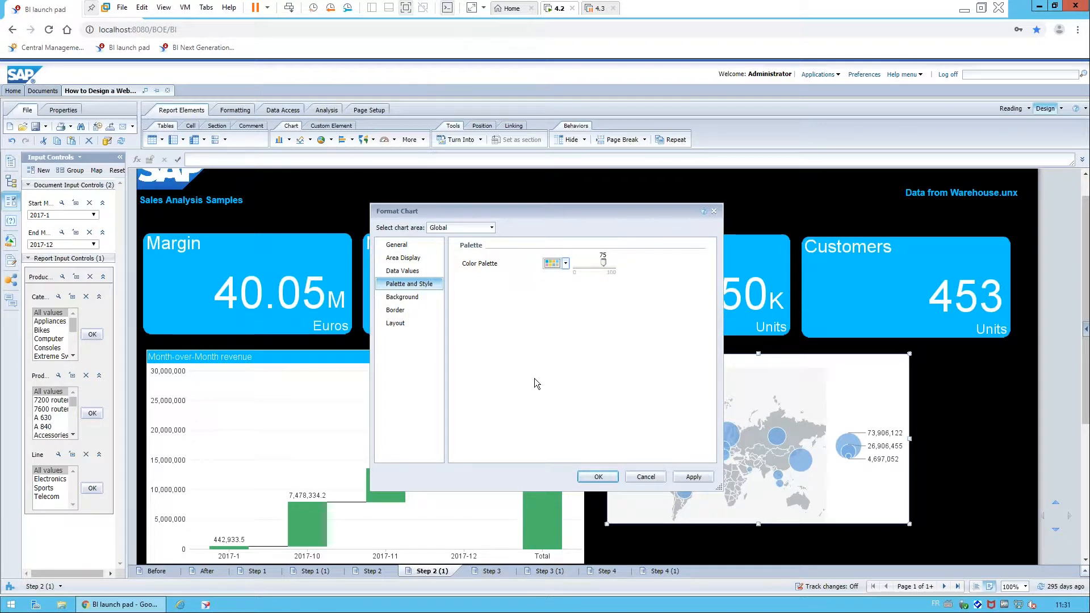
Step: Make the geo bubble chart's title text white and open the color choices for the title background
{"action": "left_click", "coordinate": [490, 228]}
{"action": "left_click", "coordinate": [461, 253]}
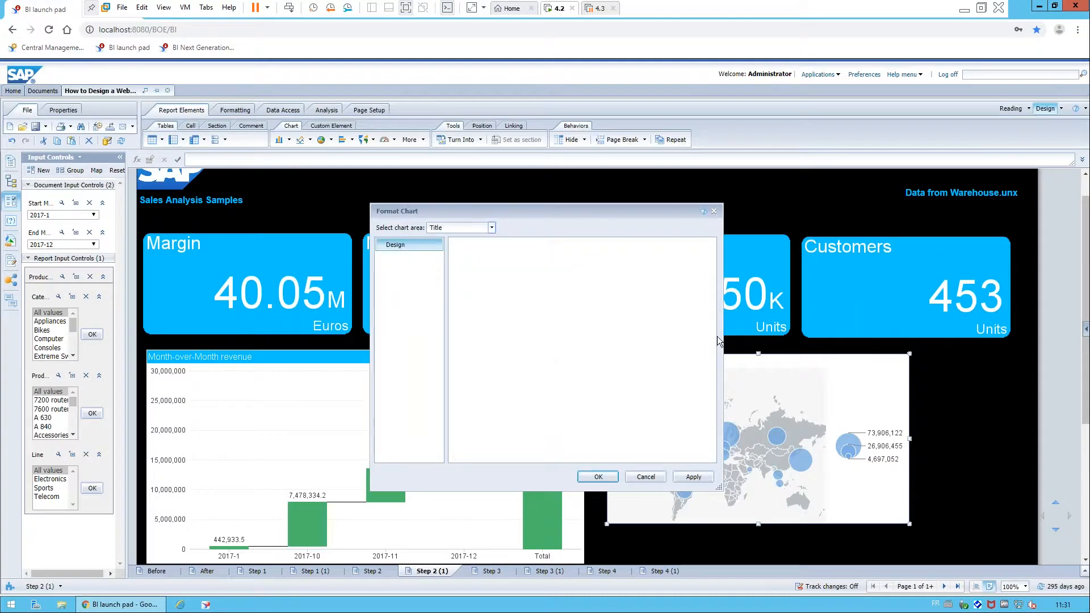
{"action": "left_click", "coordinate": [689, 393]}
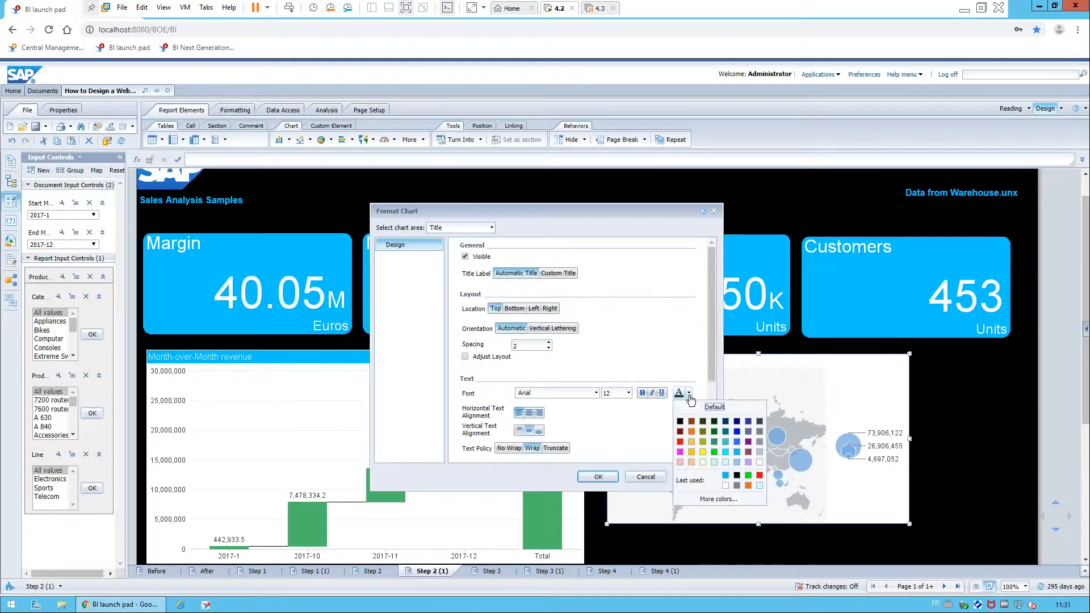
{"action": "left_click", "coordinate": [758, 466]}
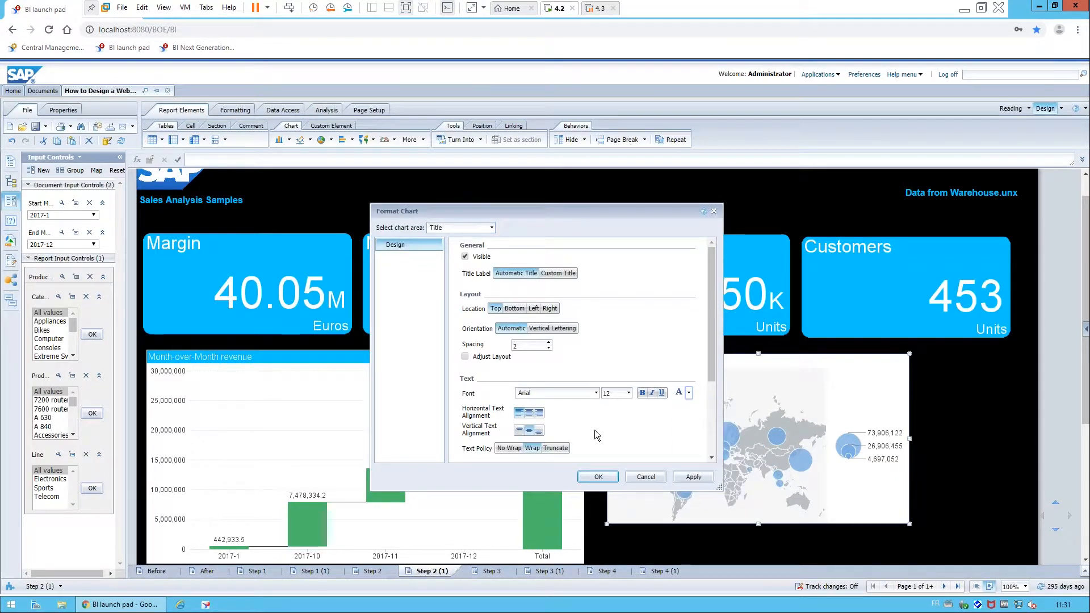
{"action": "scroll", "coordinate": [595, 430], "scroll_direction": "down", "scroll_amount": 3}
{"action": "left_click", "coordinate": [476, 450]}
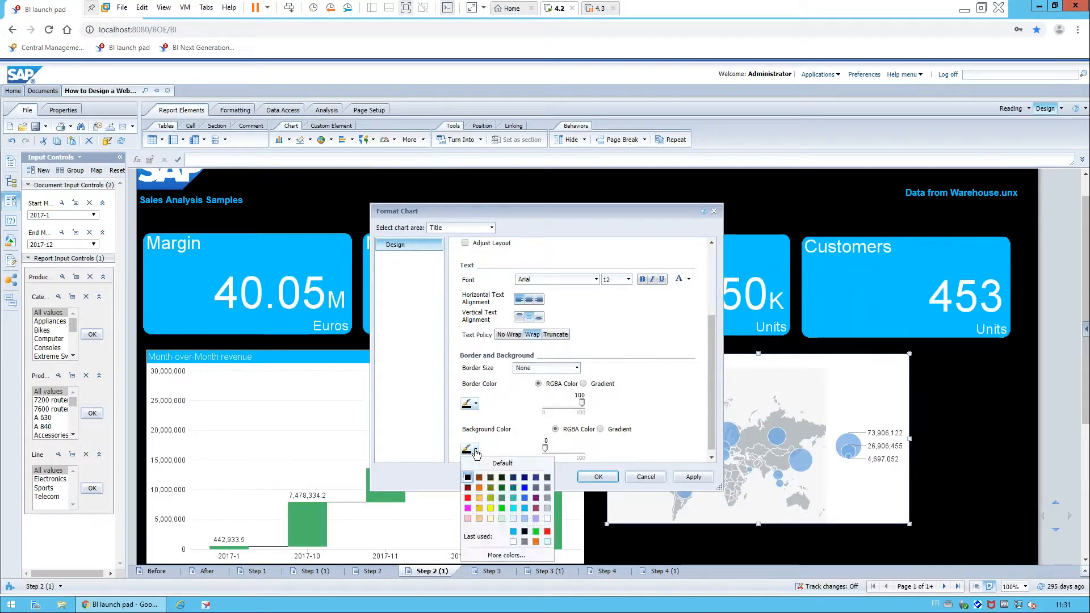
Step: Set the Net Sales by Country map title's background to turquoise at 100% opacity
{"action": "left_click", "coordinate": [515, 509]}
{"action": "left_click_drag", "start_coordinate": [545, 449], "coordinate": [558, 448]}
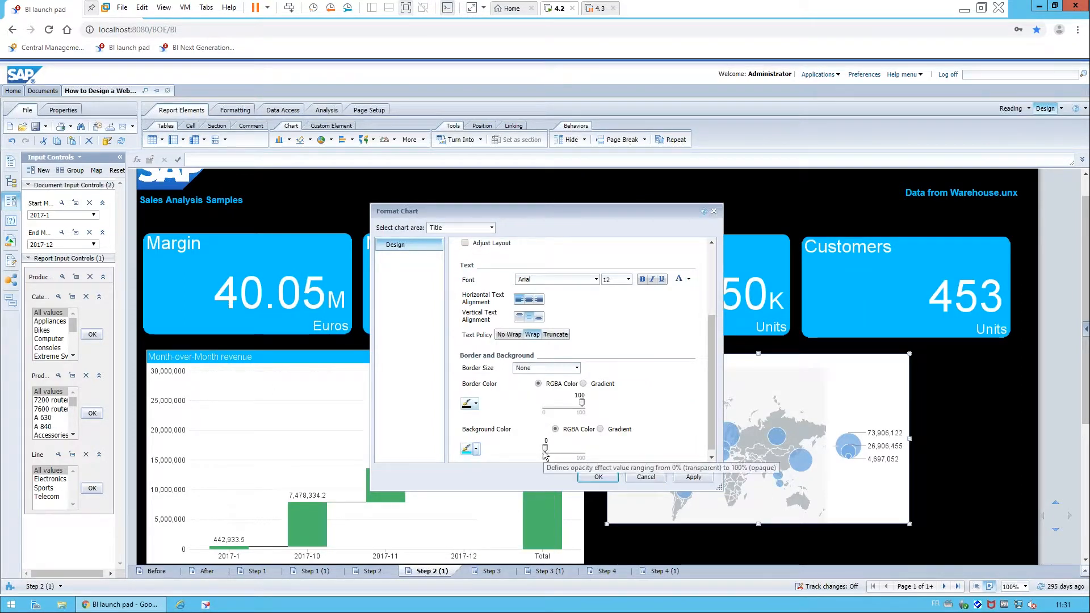
{"action": "left_click", "coordinate": [598, 477]}
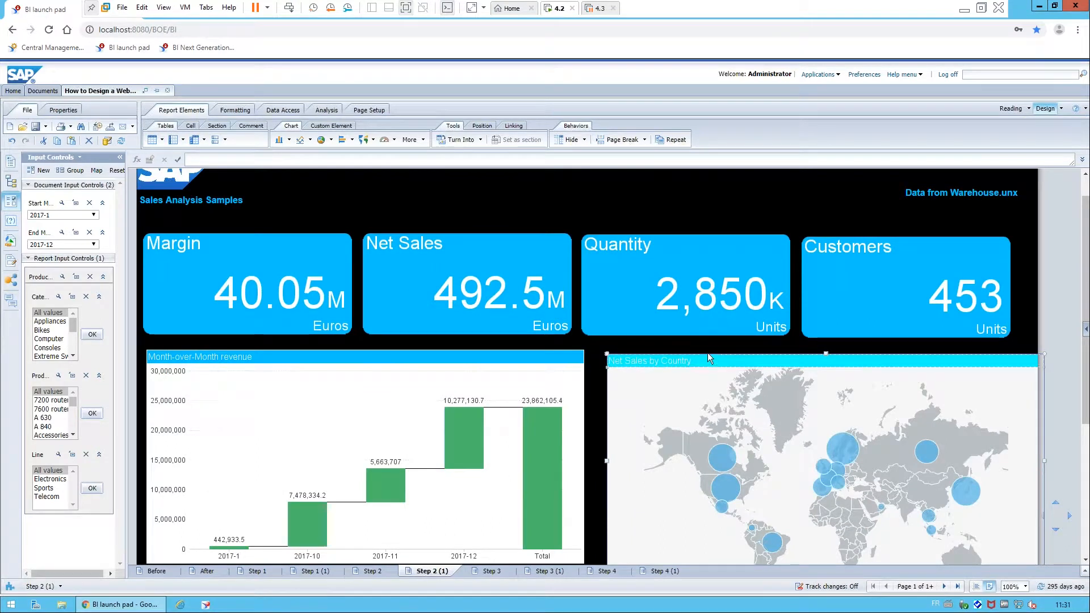
Step: Change the title background colour of the Net Sales by Country map to sky blue in the chart formatting
{"action": "right_click", "coordinate": [708, 353]}
{"action": "left_click", "coordinate": [743, 536]}
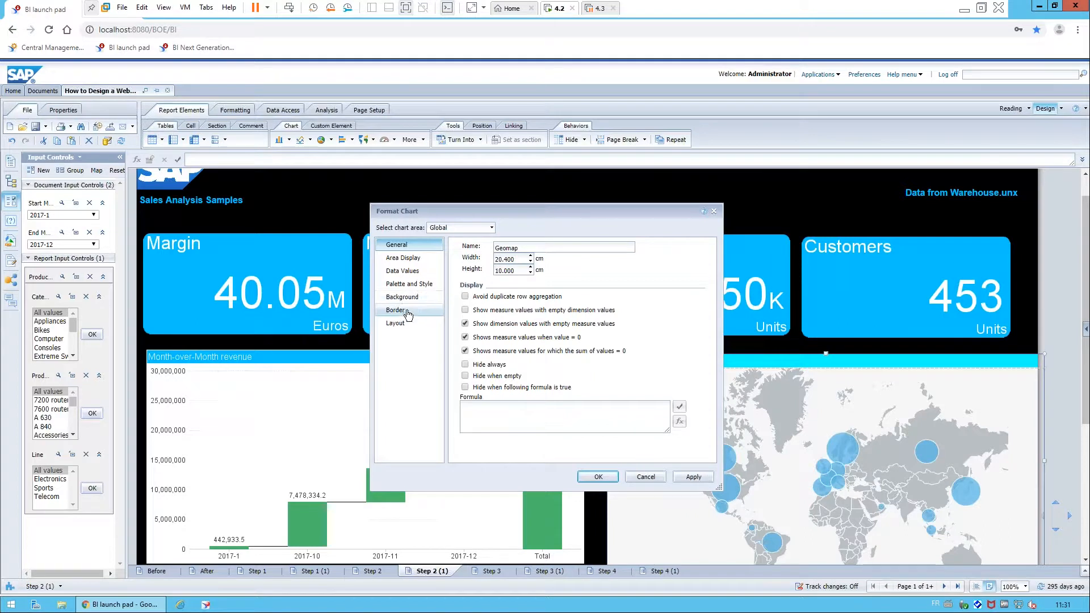
{"action": "left_click", "coordinate": [476, 229]}
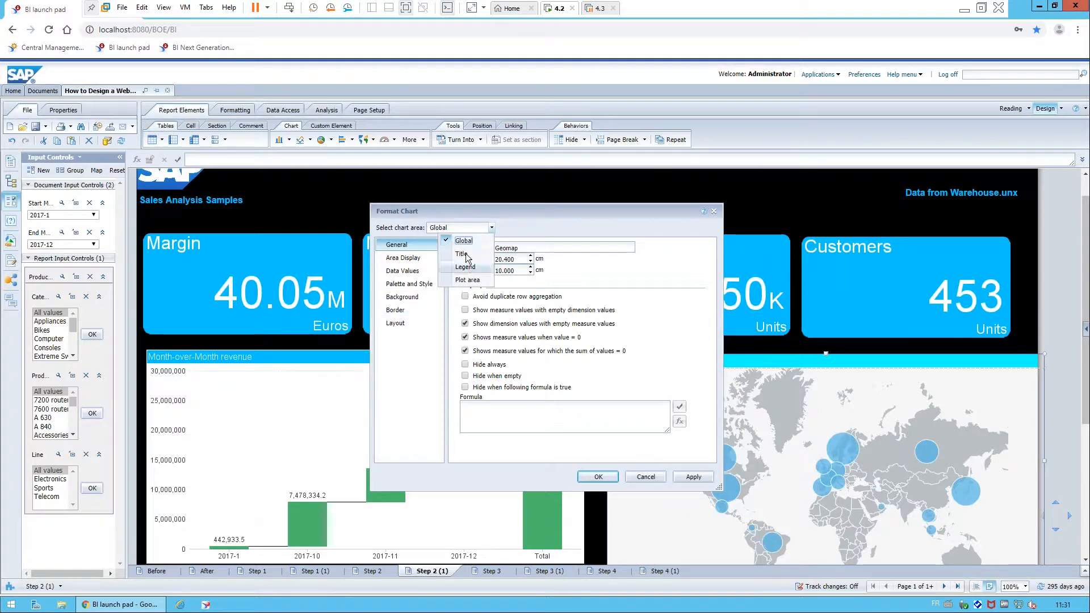
{"action": "left_click", "coordinate": [600, 399]}
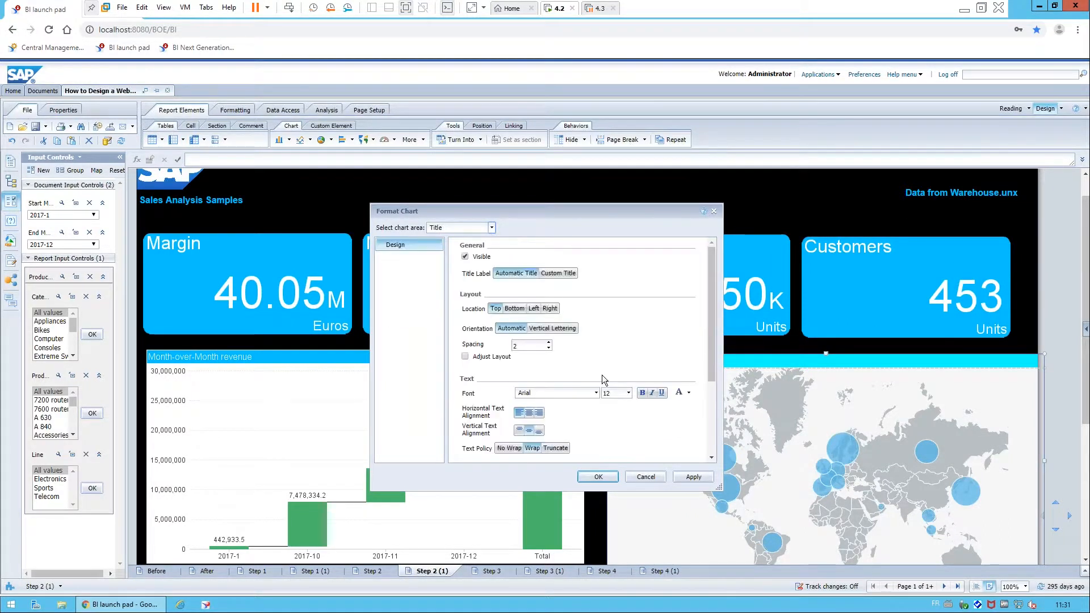
{"action": "scroll", "coordinate": [606, 432], "scroll_direction": "down", "scroll_amount": 3}
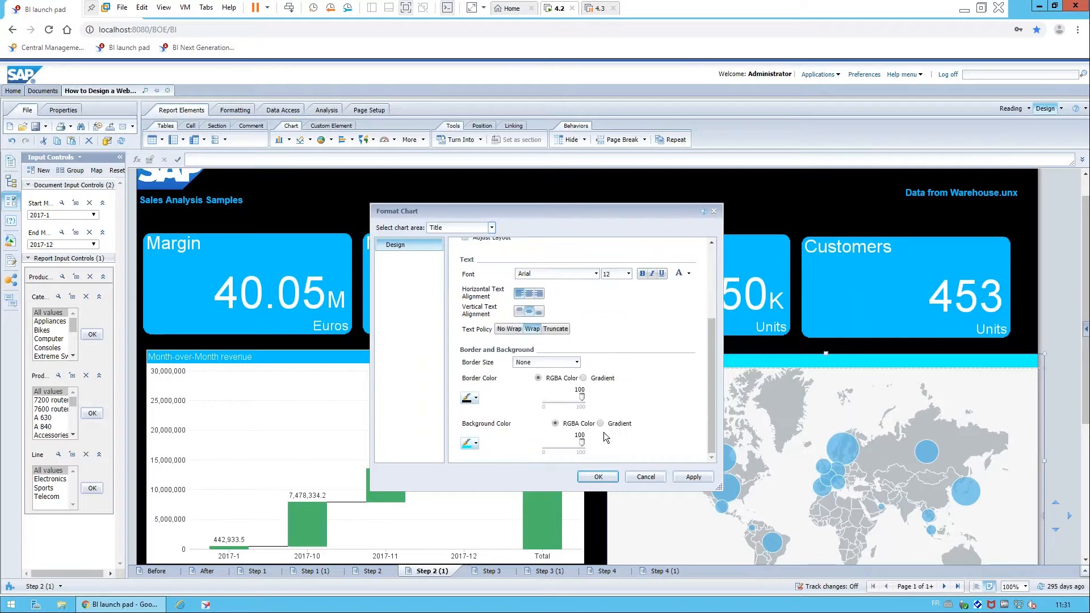
{"action": "left_click", "coordinate": [476, 444]}
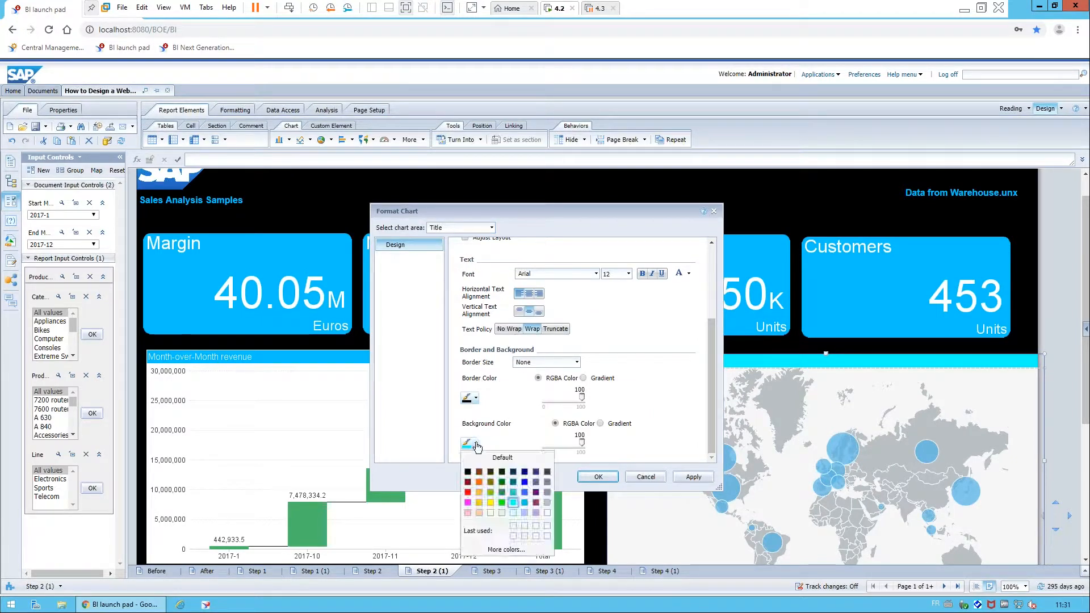
{"action": "left_click", "coordinate": [526, 504]}
{"action": "left_click", "coordinate": [598, 476]}
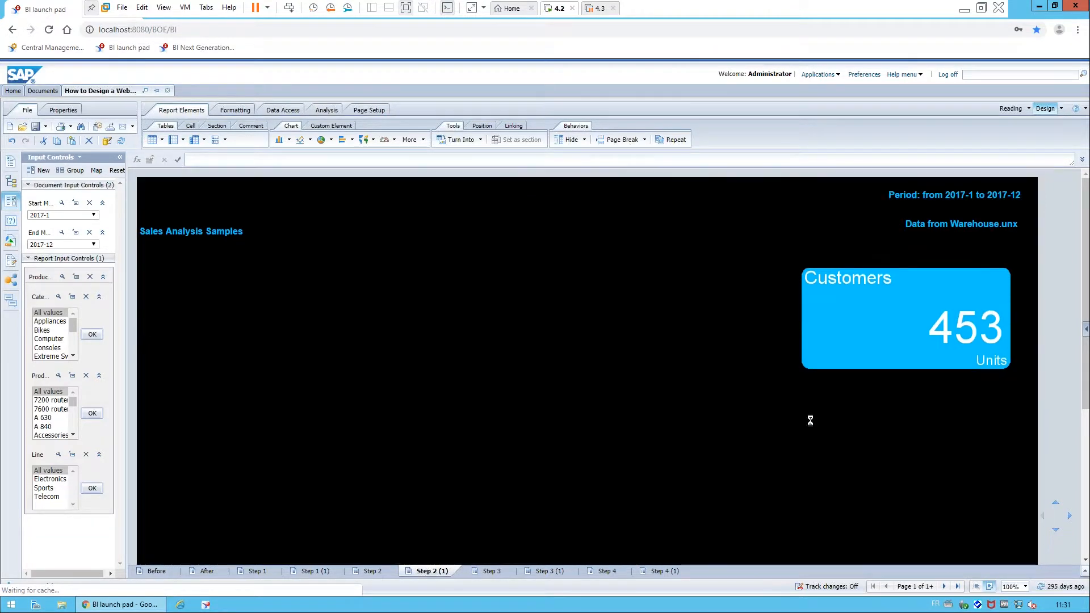
Step: Open the After report and examine the finished layout down to the table, funnel and treemap
{"action": "scroll", "coordinate": [651, 488], "scroll_direction": "down", "scroll_amount": 5}
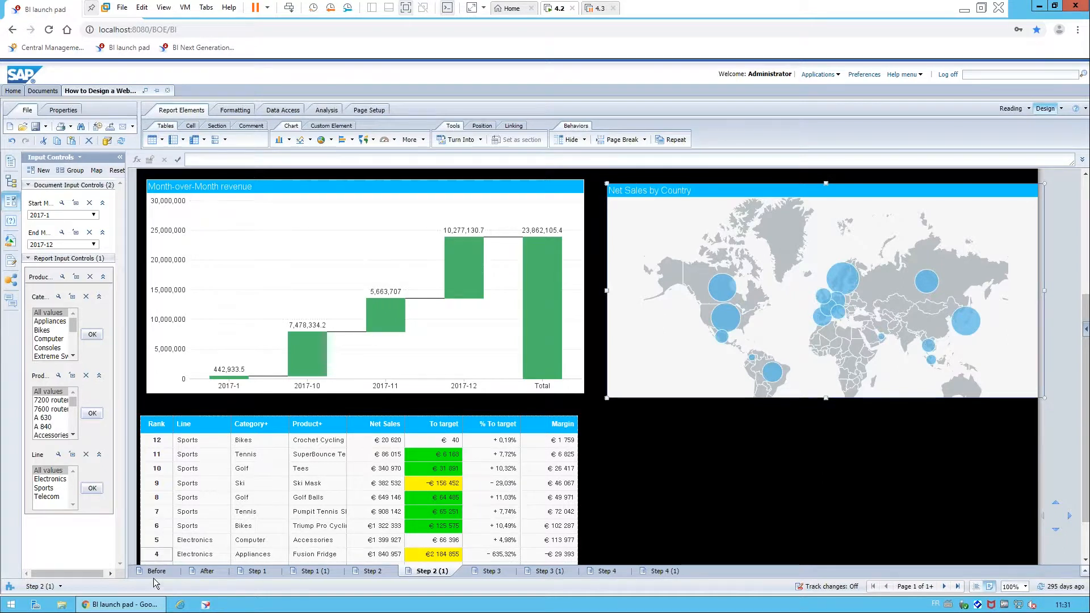
{"action": "left_click", "coordinate": [196, 572]}
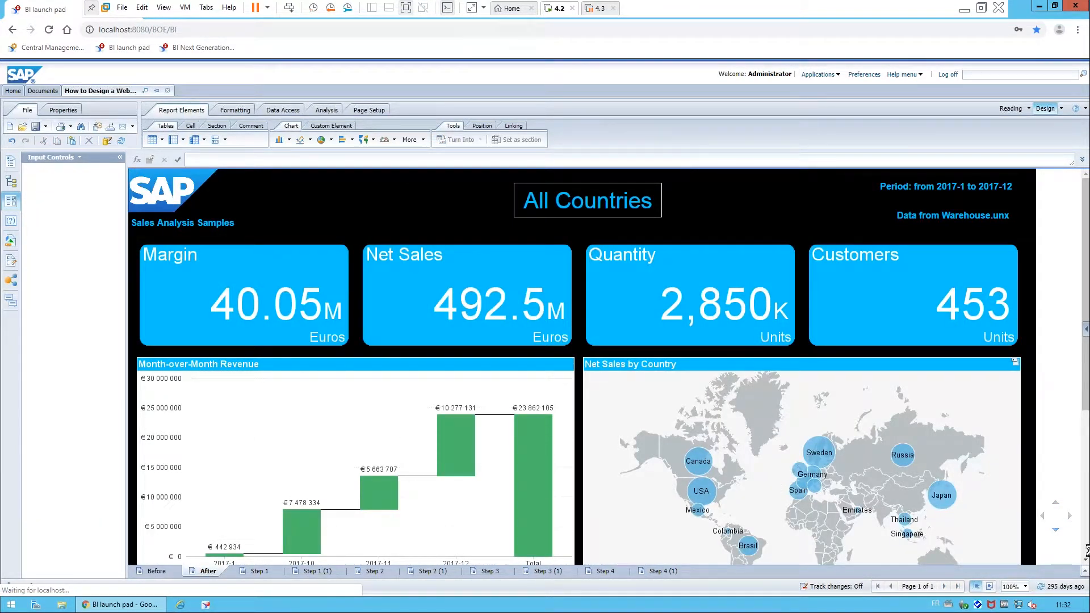
{"action": "left_click", "coordinate": [843, 424]}
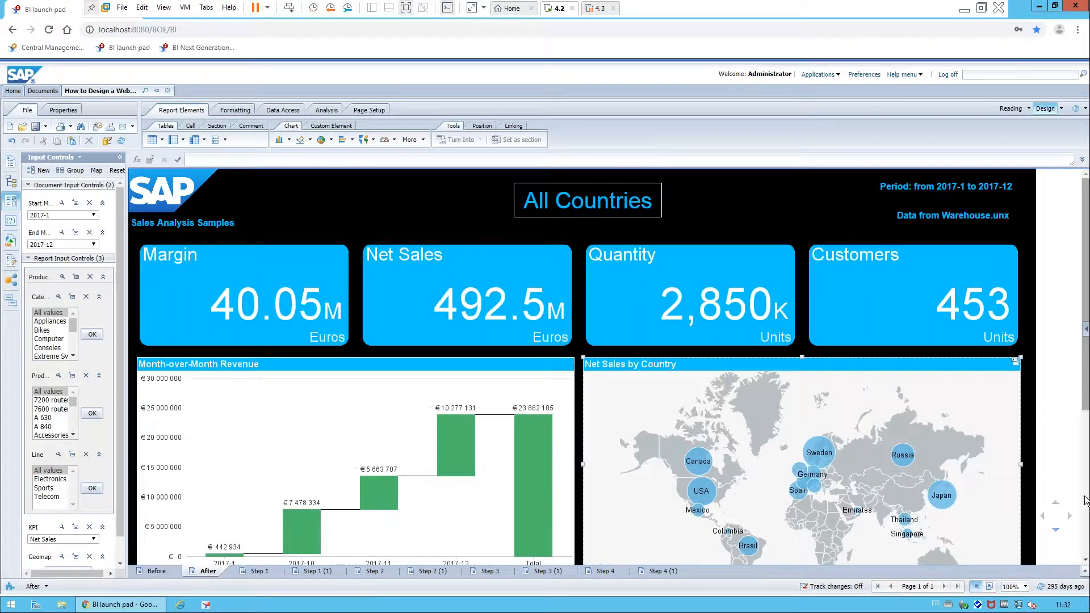
{"action": "left_click", "coordinate": [1085, 539]}
{"action": "left_click", "coordinate": [1085, 539]}
{"action": "left_click", "coordinate": [869, 420]}
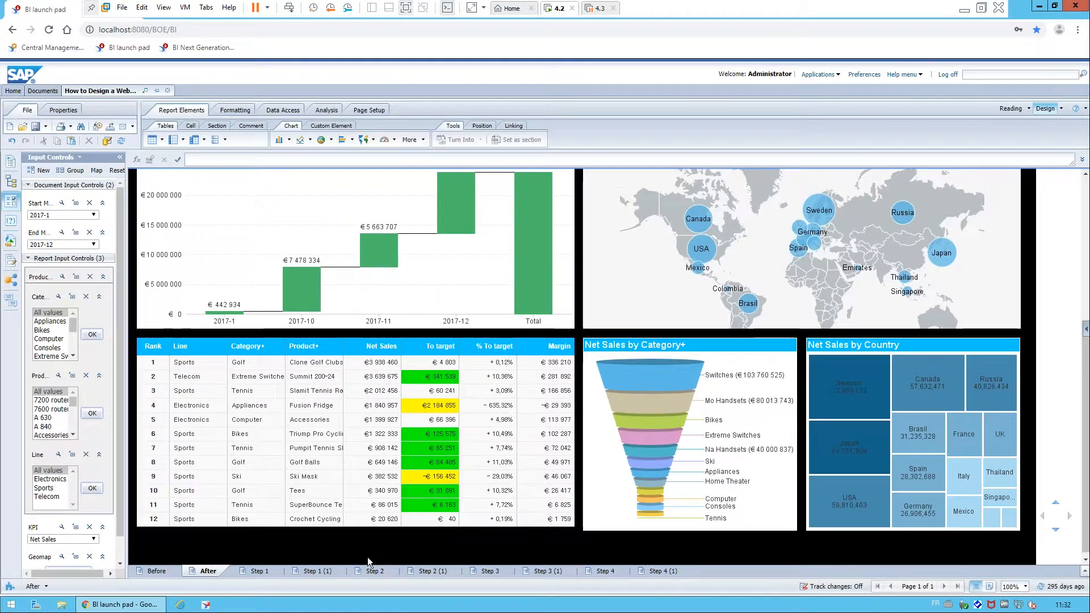
Step: Open the Step 3 report and review how its KPI tiles, charts and table are positioned
{"action": "left_click", "coordinate": [486, 572]}
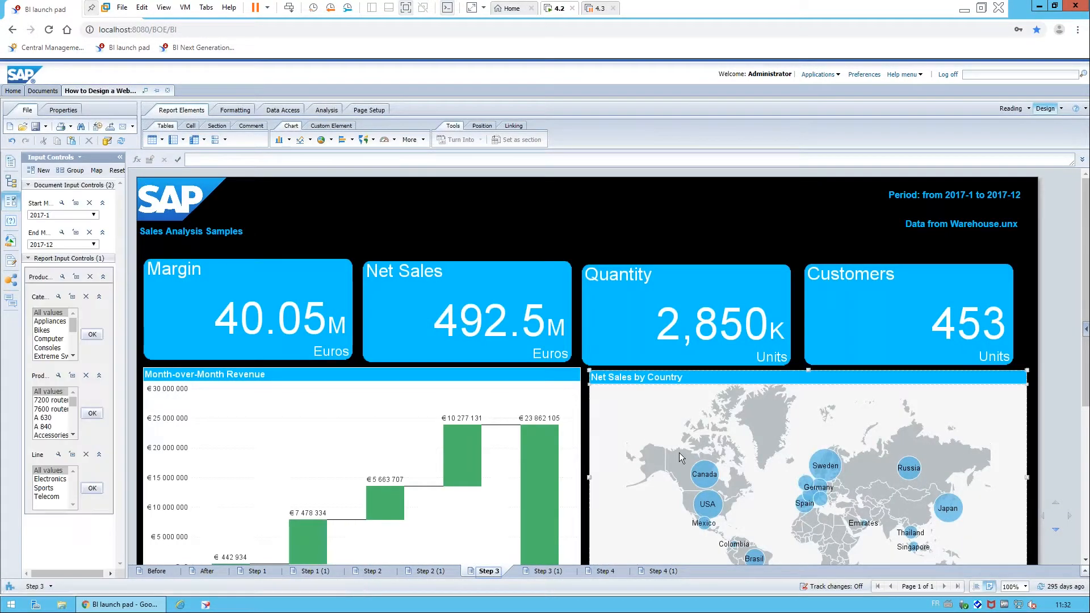
{"action": "scroll", "coordinate": [678, 452], "scroll_direction": "down", "scroll_amount": 3}
{"action": "scroll", "coordinate": [852, 473], "scroll_direction": "down", "scroll_amount": 3}
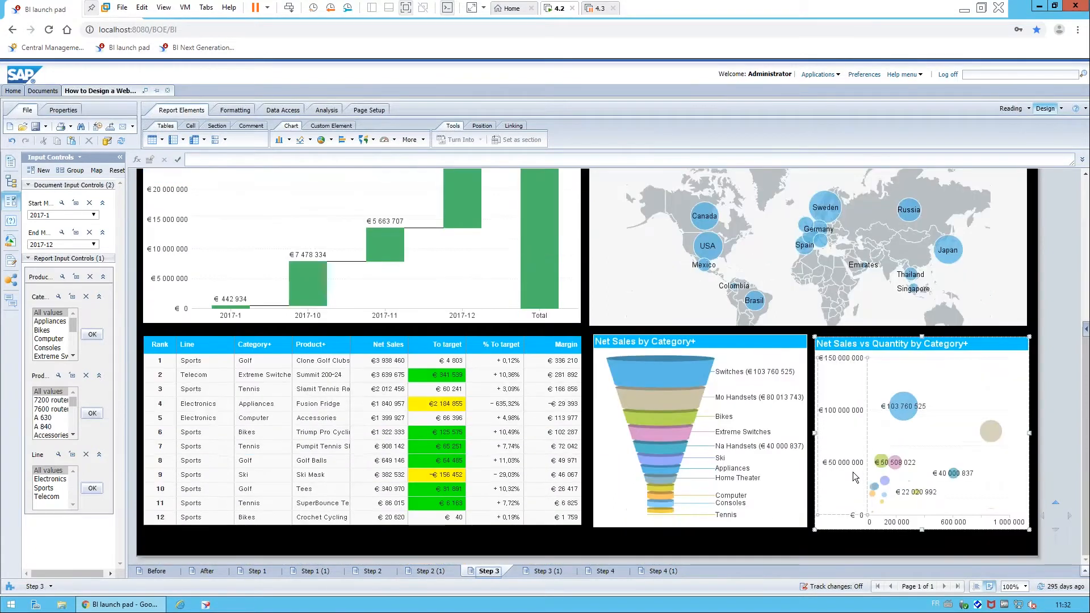
{"action": "left_click", "coordinate": [800, 455]}
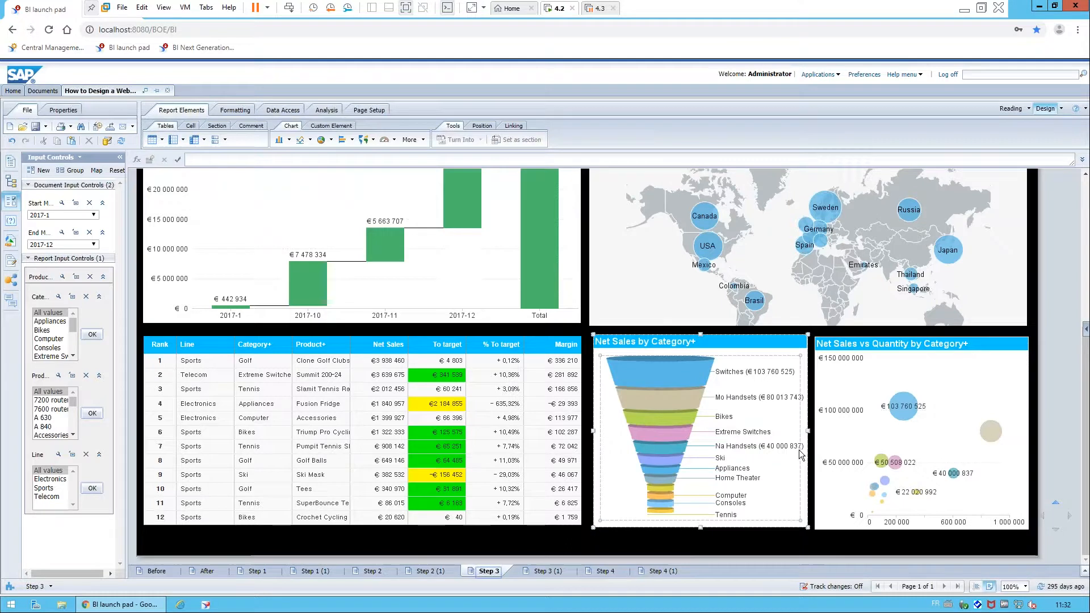
{"action": "mouse_move", "coordinate": [752, 436]}
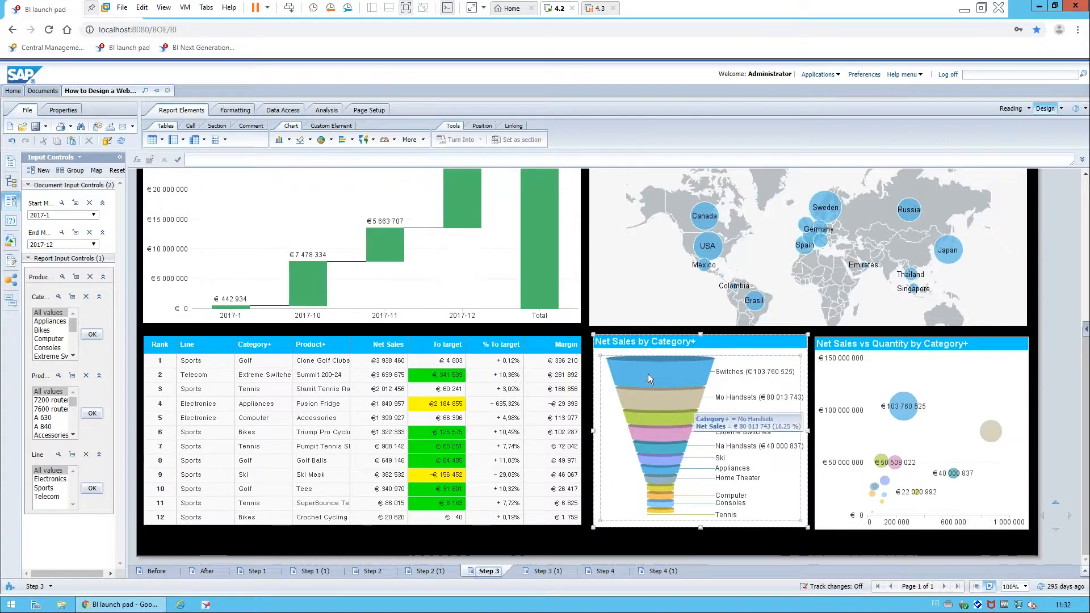
{"action": "scroll", "coordinate": [680, 326], "scroll_direction": "up", "scroll_amount": 5}
{"action": "left_click", "coordinate": [680, 318]}
{"action": "left_click", "coordinate": [282, 294]}
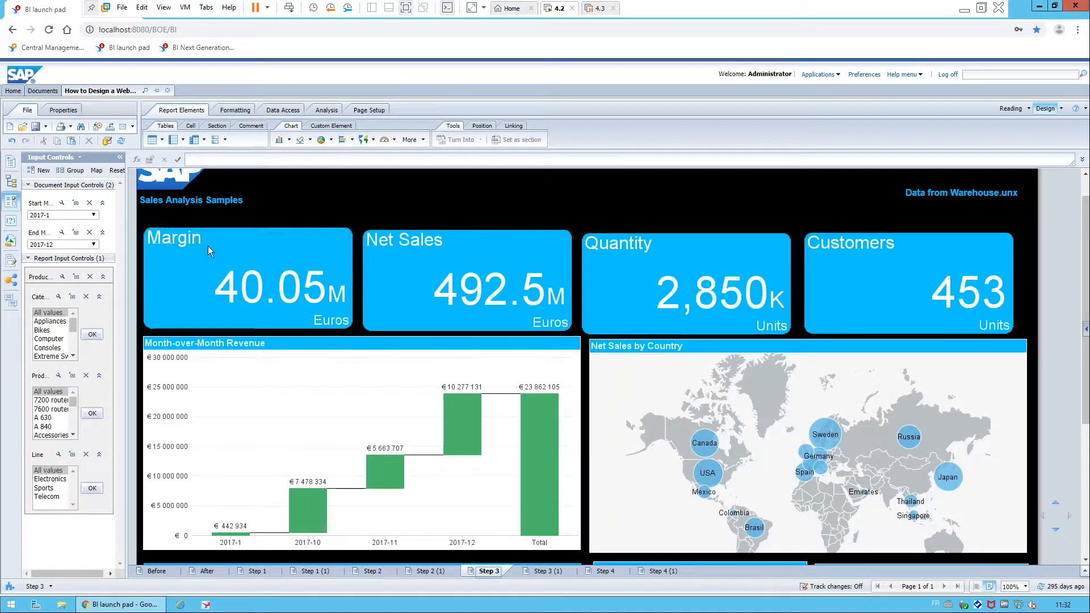
{"action": "left_click", "coordinate": [191, 221]}
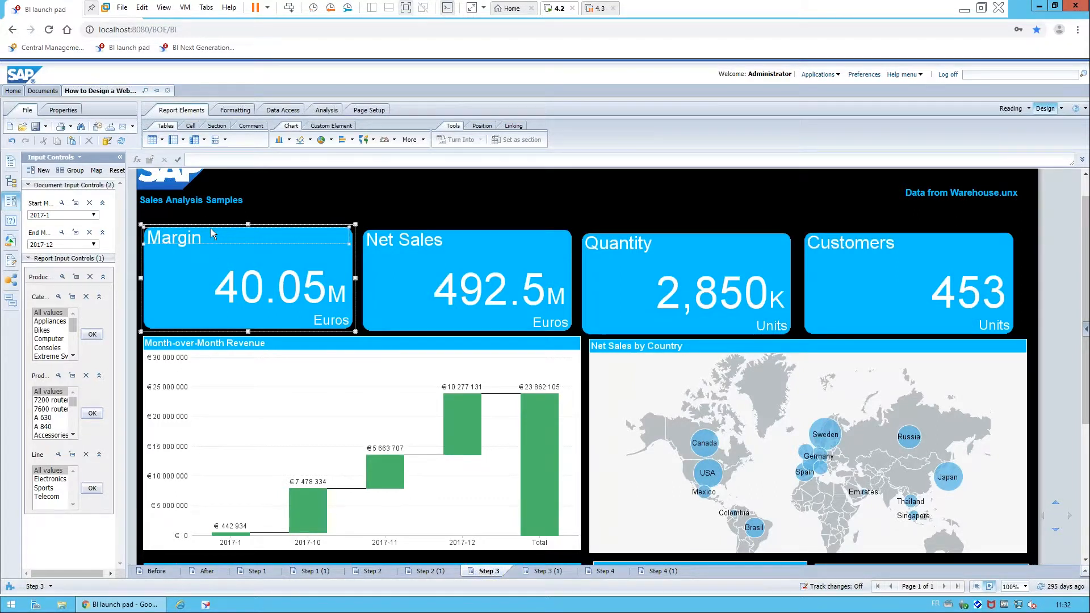
{"action": "right_click", "coordinate": [210, 230]}
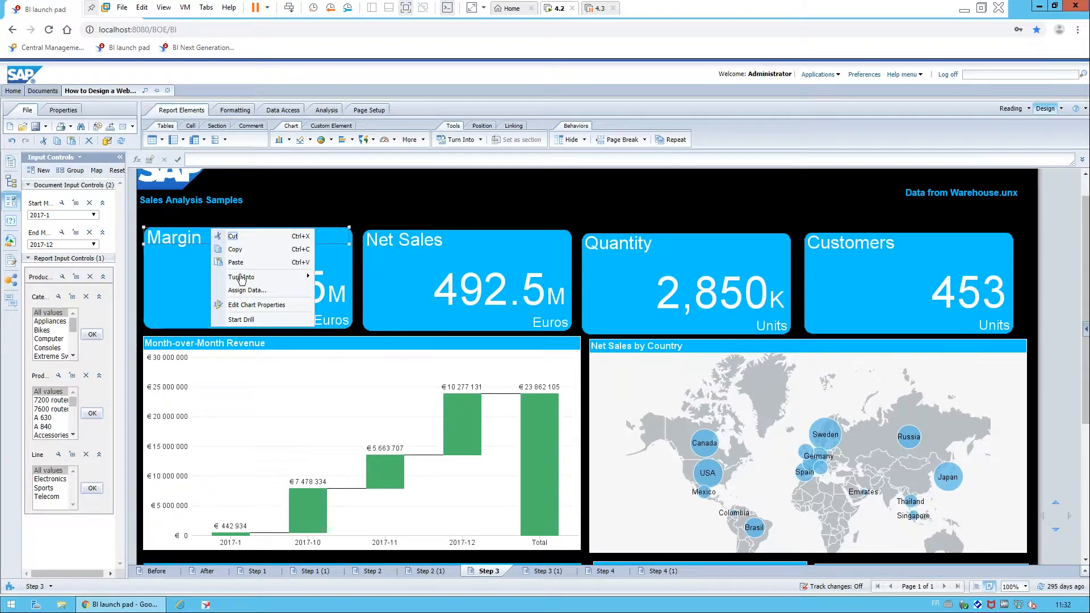
{"action": "left_click", "coordinate": [247, 307]}
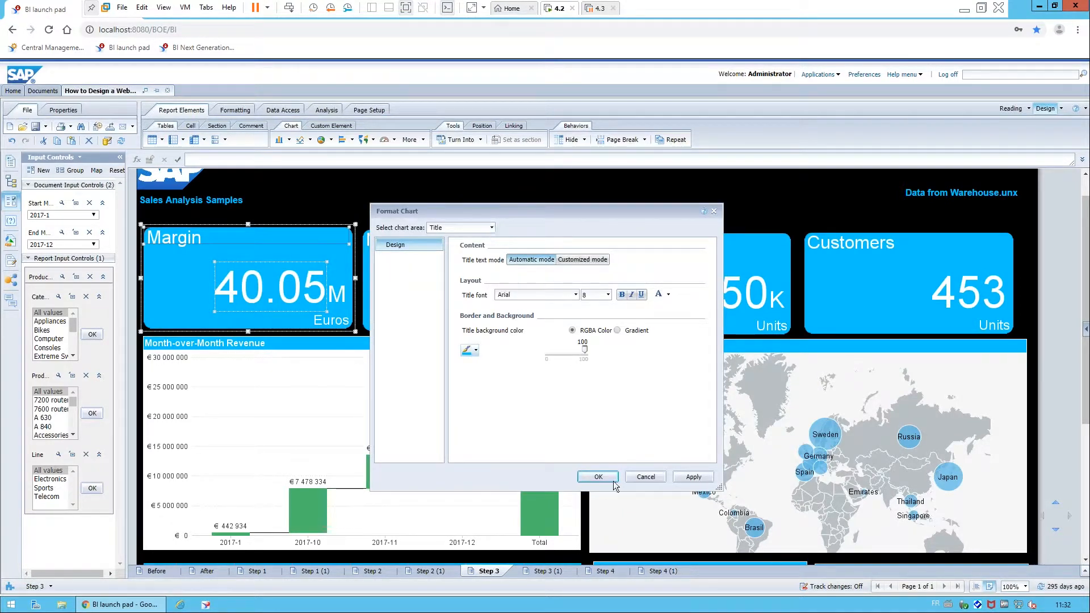
{"action": "left_click", "coordinate": [645, 477]}
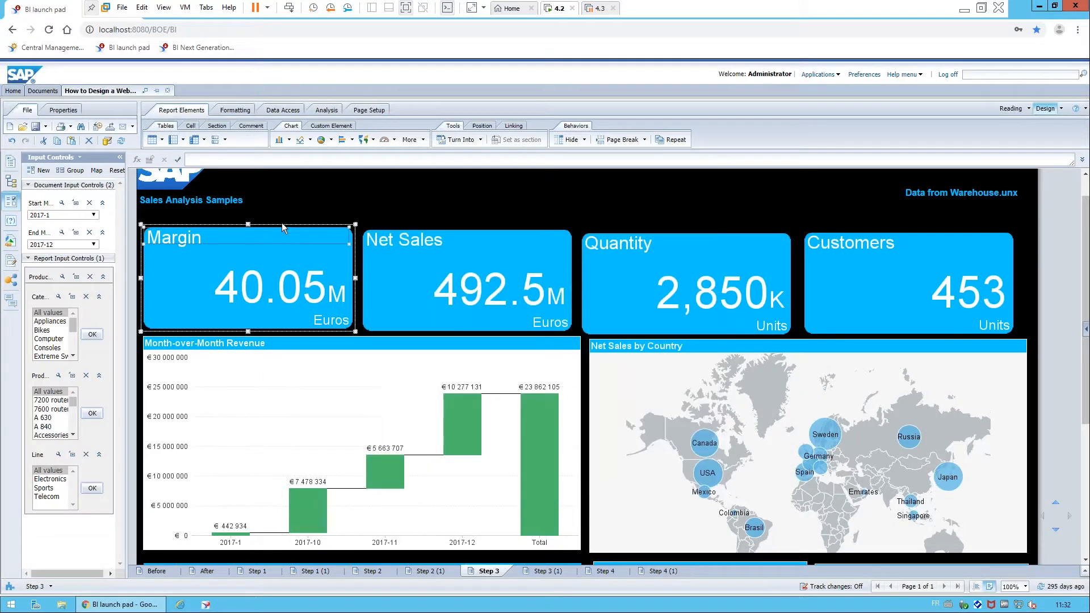
Step: Set the Margin tile's relative position from the left and top edges of the report
{"action": "right_click", "coordinate": [280, 221]}
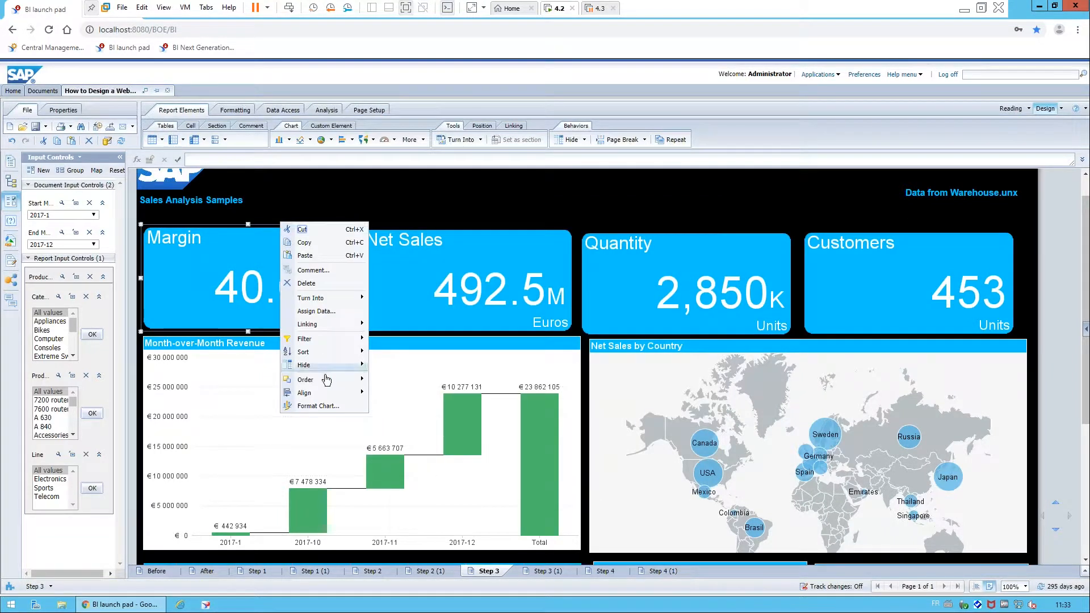
{"action": "mouse_move", "coordinate": [334, 398]}
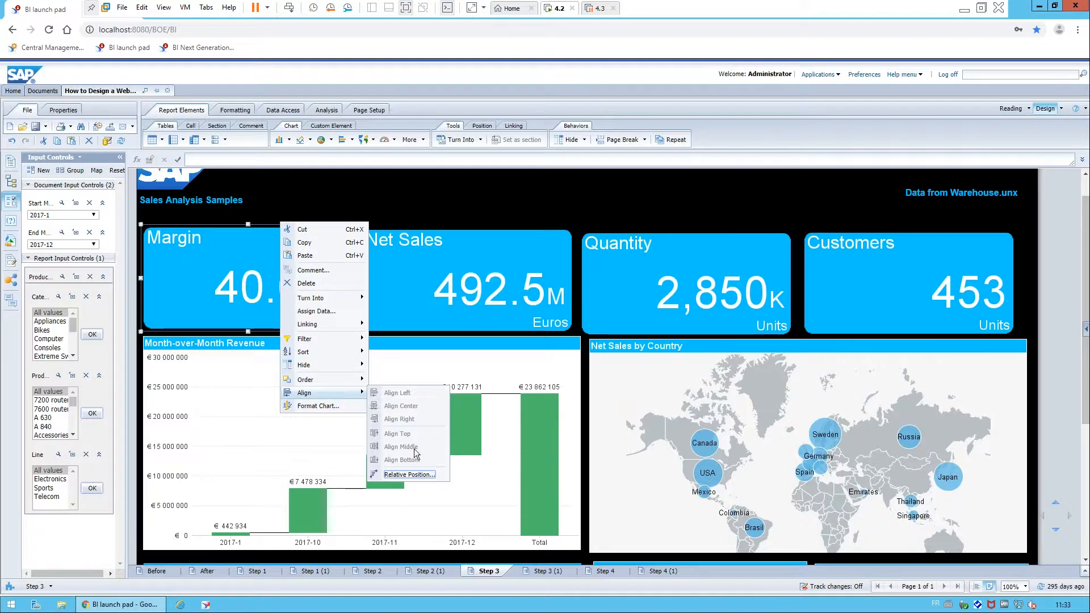
{"action": "left_click", "coordinate": [414, 475]}
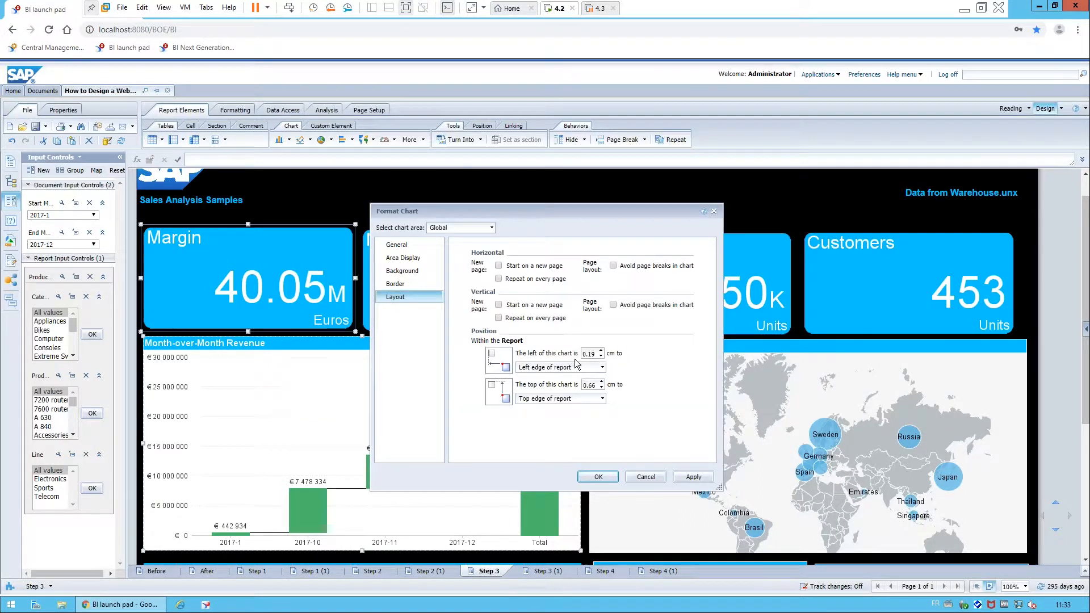
{"action": "left_click", "coordinate": [592, 354]}
{"action": "key", "text": "Tab"}
{"action": "left_click", "coordinate": [593, 352]}
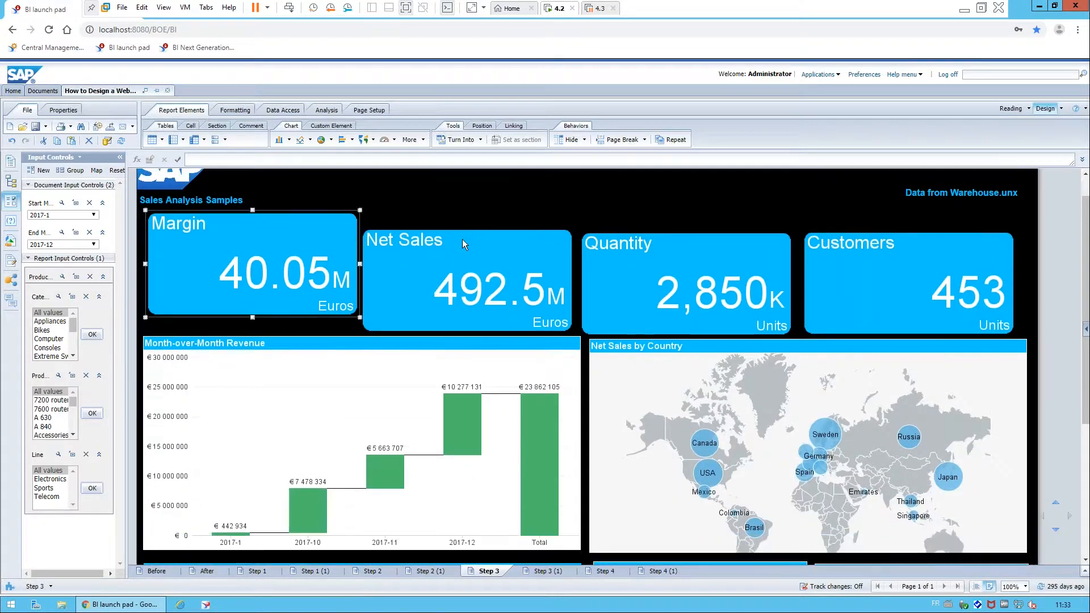
Step: Open the Net Sales tile's relative position settings and set its left offset to 0.4 cm
{"action": "left_click", "coordinate": [462, 234]}
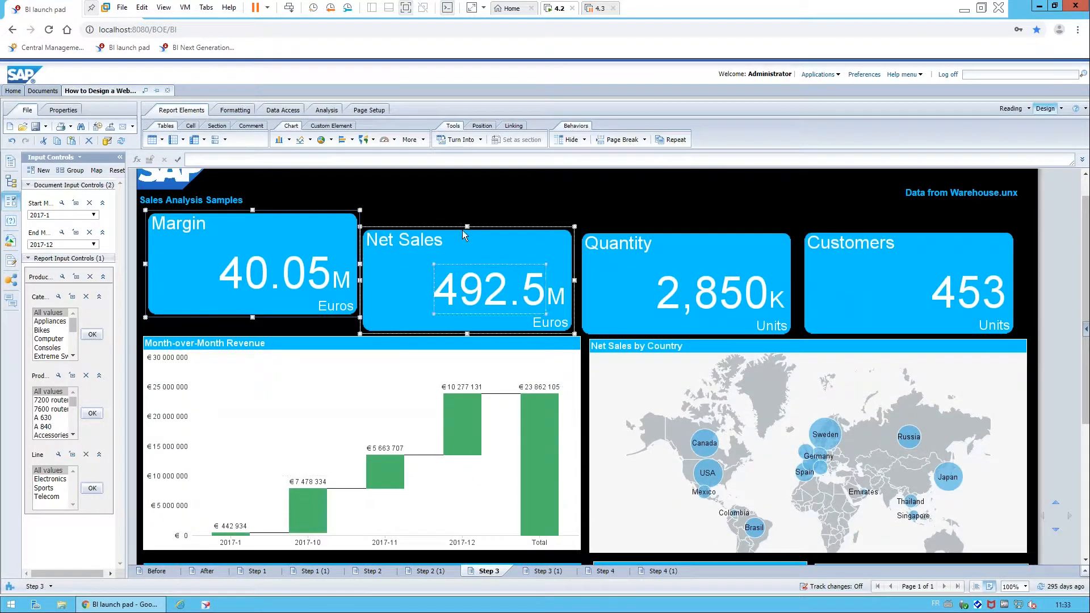
{"action": "right_click", "coordinate": [454, 227]}
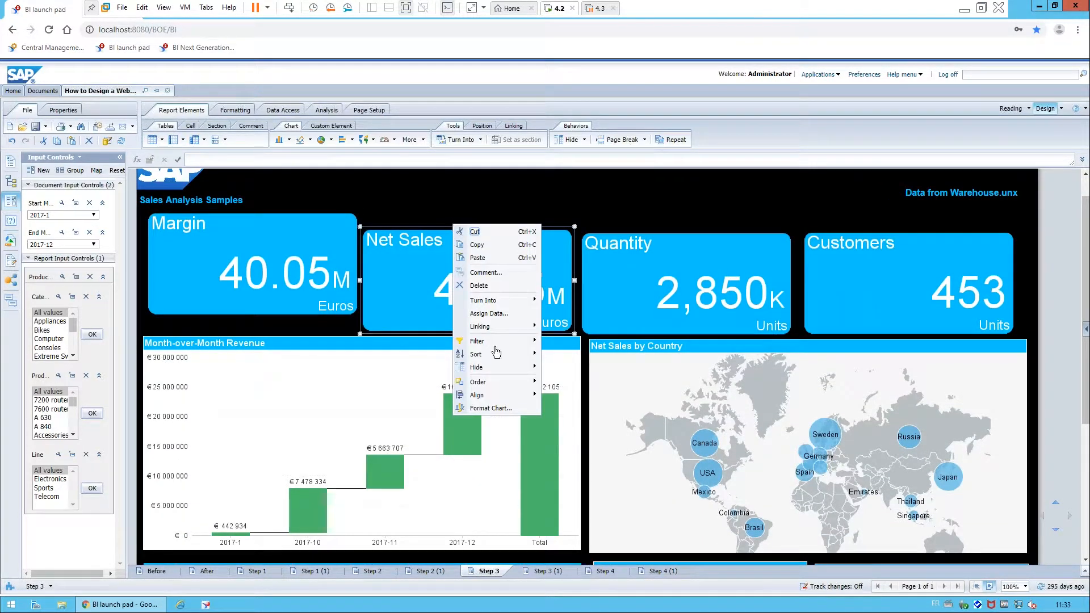
{"action": "mouse_move", "coordinate": [501, 397]}
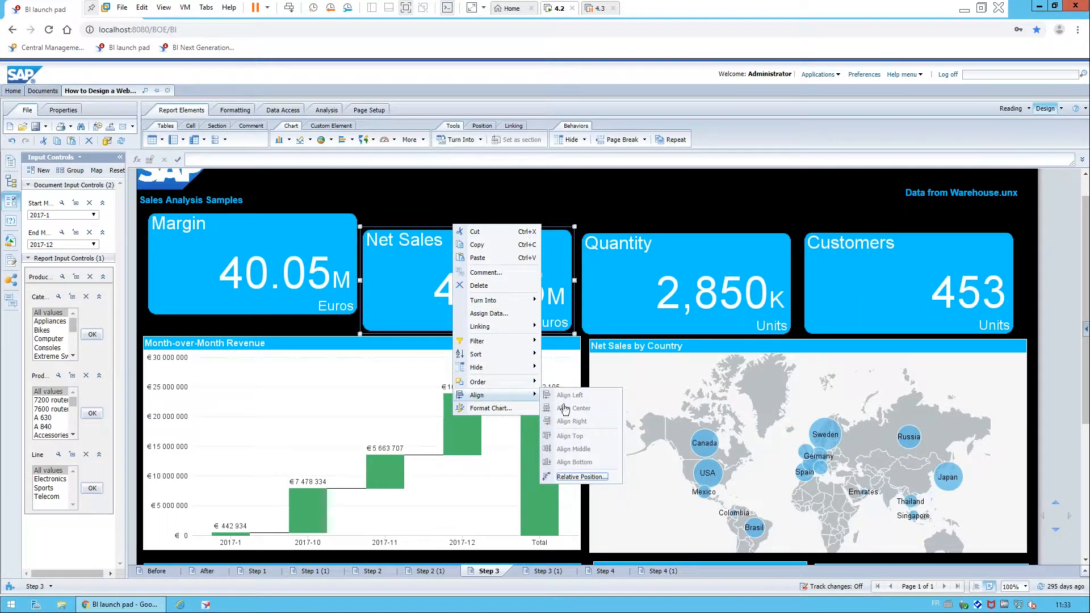
{"action": "left_click", "coordinate": [587, 481]}
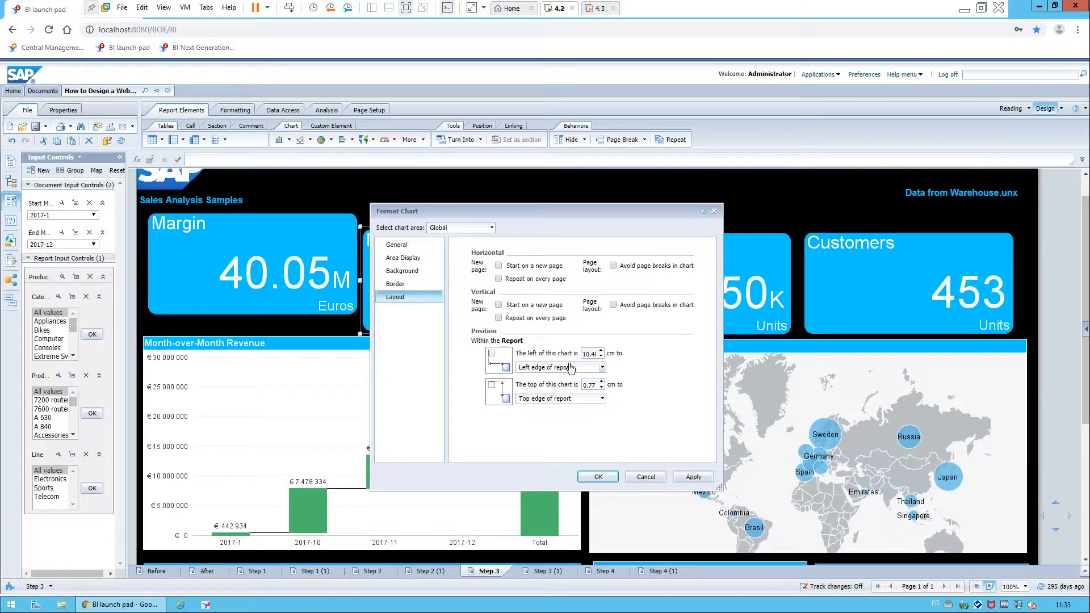
{"action": "double_click", "coordinate": [592, 353]}
{"action": "type", "text": ".4"}
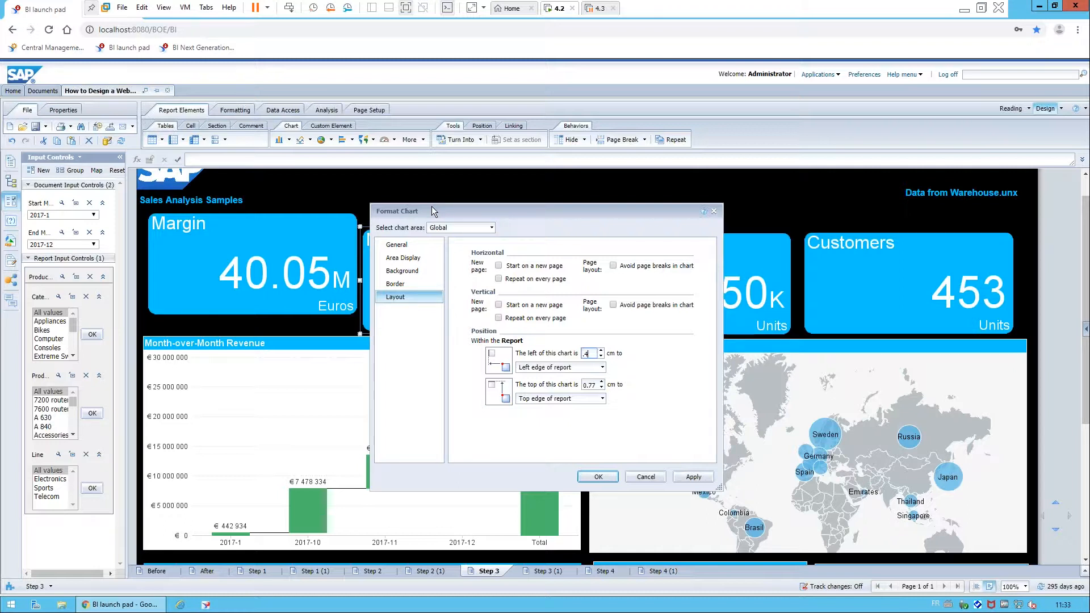
{"action": "left_click_drag", "start_coordinate": [432, 206], "coordinate": [489, 226]}
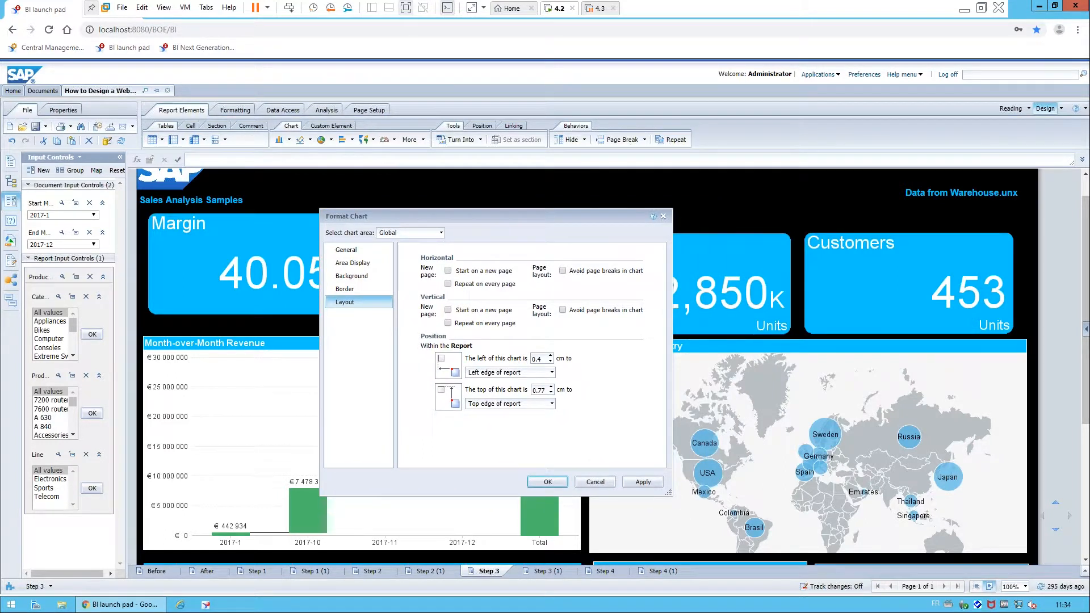
Step: Set the Net Sales tile's top offset to 0 cm relative to the top side of Margin
{"action": "double_click", "coordinate": [539, 390]}
{"action": "type", "text": "0"}
{"action": "left_click", "coordinate": [552, 404]}
{"action": "left_click", "coordinate": [525, 430]}
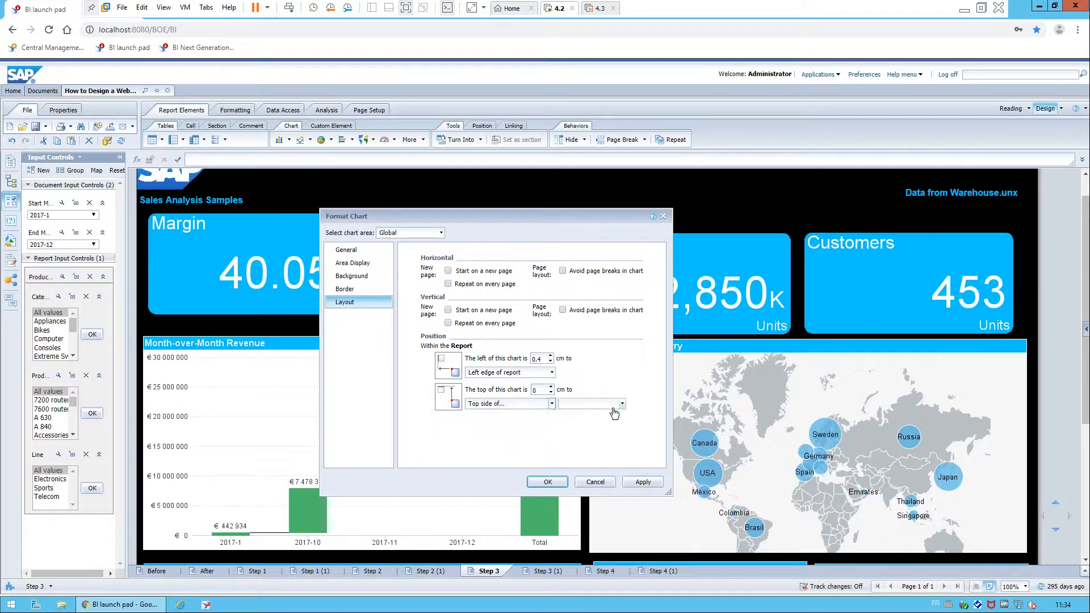
{"action": "left_click", "coordinate": [621, 405]}
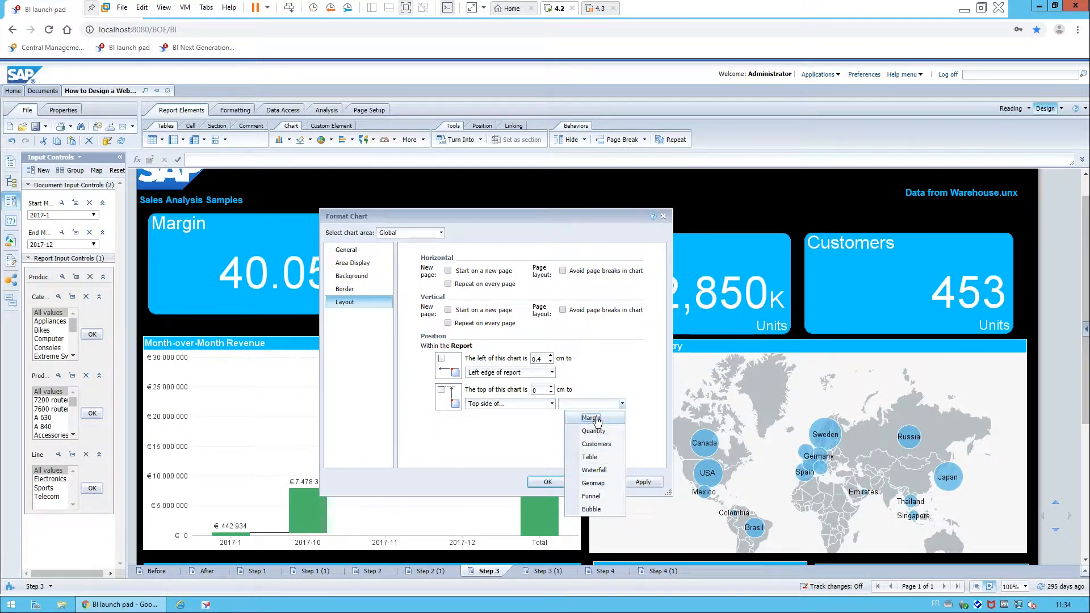
{"action": "left_click", "coordinate": [592, 419]}
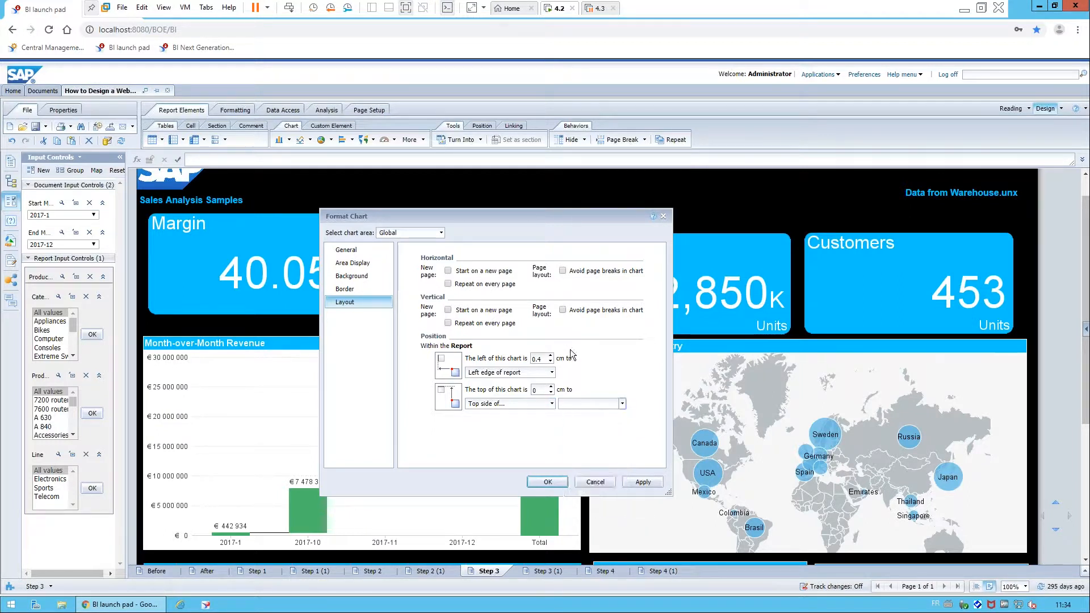
Step: Position the left of the Net Sales tile relative to the right side of Margin and apply the layout
{"action": "left_click", "coordinate": [552, 374]}
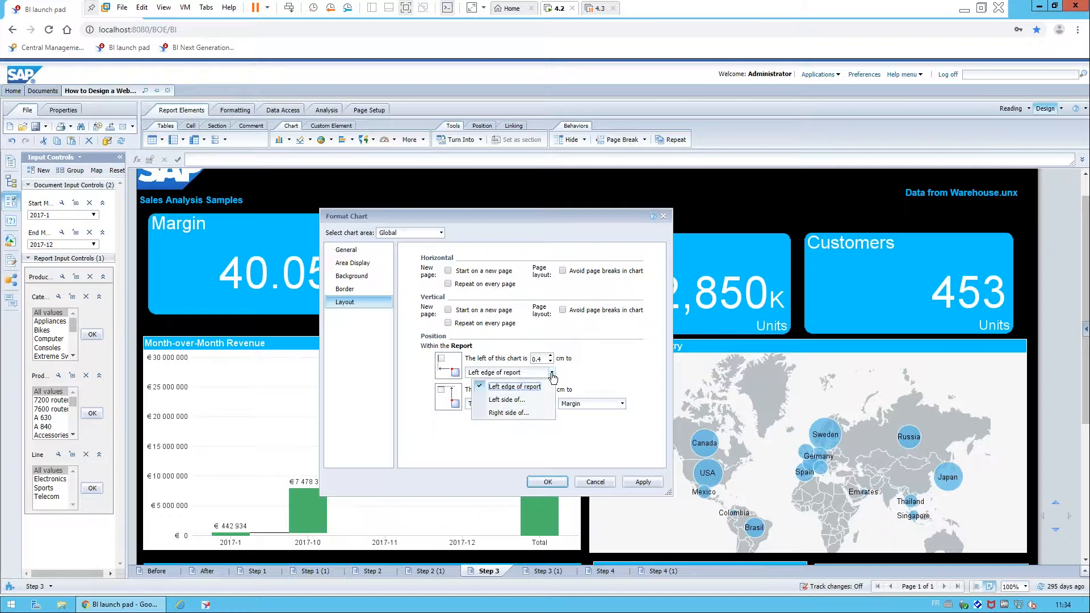
{"action": "left_click", "coordinate": [524, 412]}
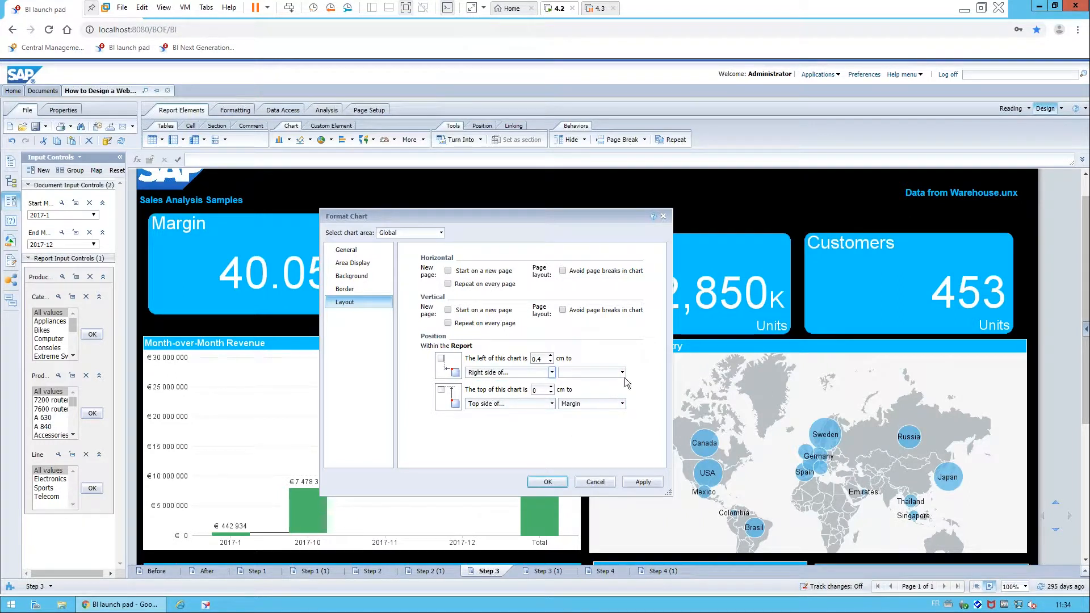
{"action": "left_click", "coordinate": [625, 374]}
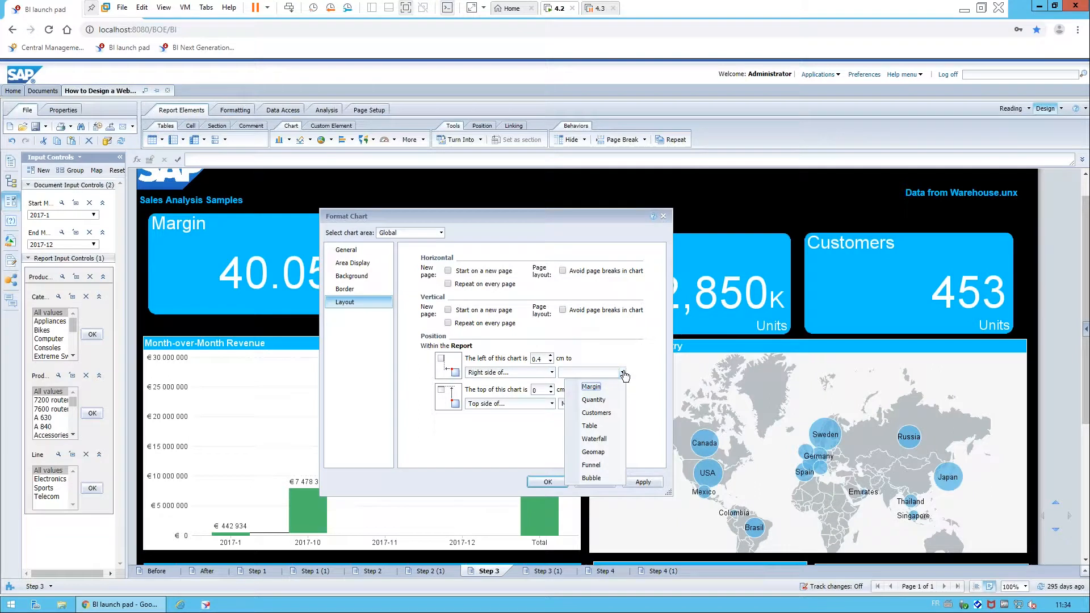
{"action": "left_click", "coordinate": [593, 384]}
{"action": "left_click", "coordinate": [548, 482]}
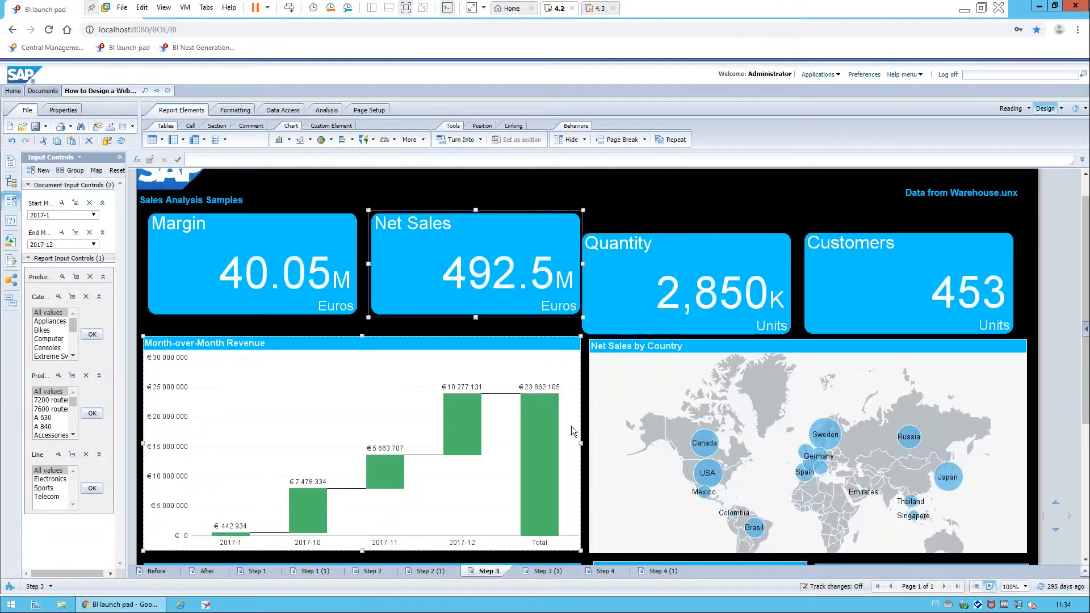
{"action": "left_click", "coordinate": [680, 245], "text": "ctrl"}
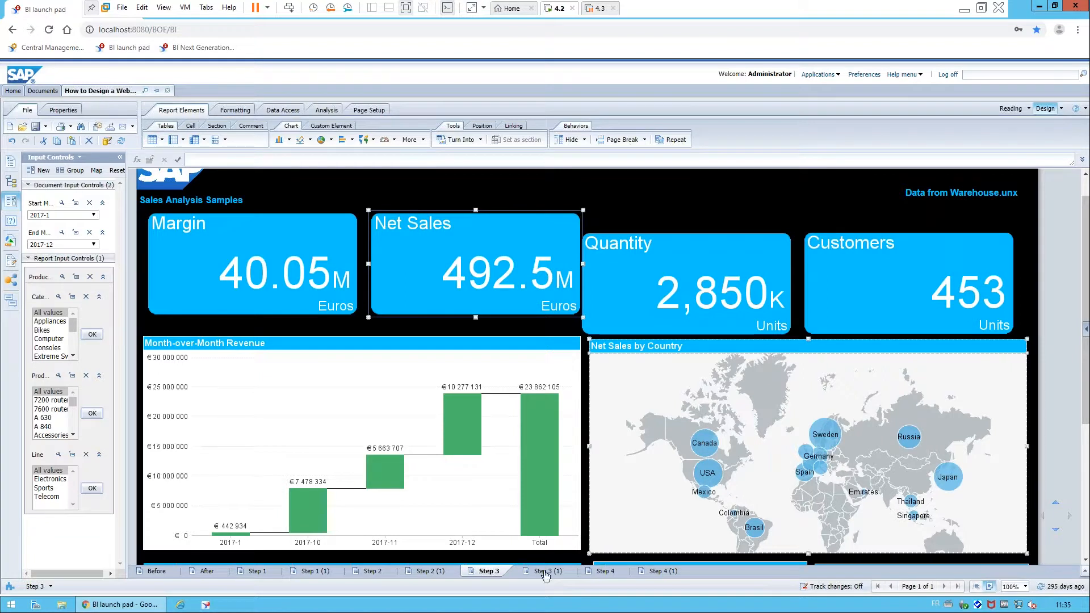
Step: Open the Step 4 report and review its header area, KPI tiles, charts and table
{"action": "left_click", "coordinate": [605, 572]}
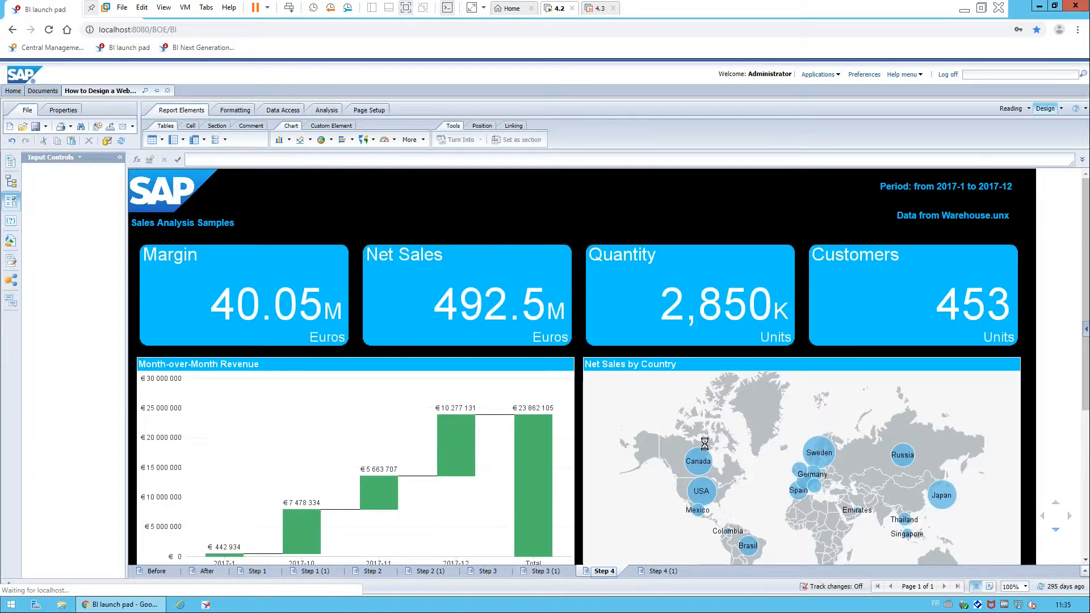
{"action": "left_click", "coordinate": [744, 447]}
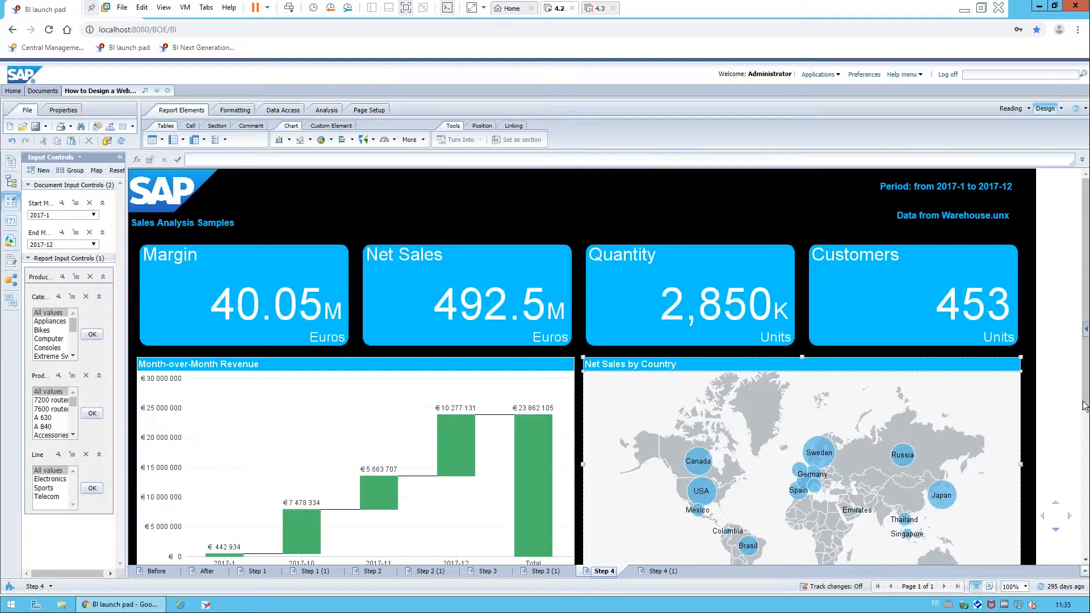
{"action": "scroll", "coordinate": [1085, 426], "scroll_direction": "down", "scroll_amount": 3}
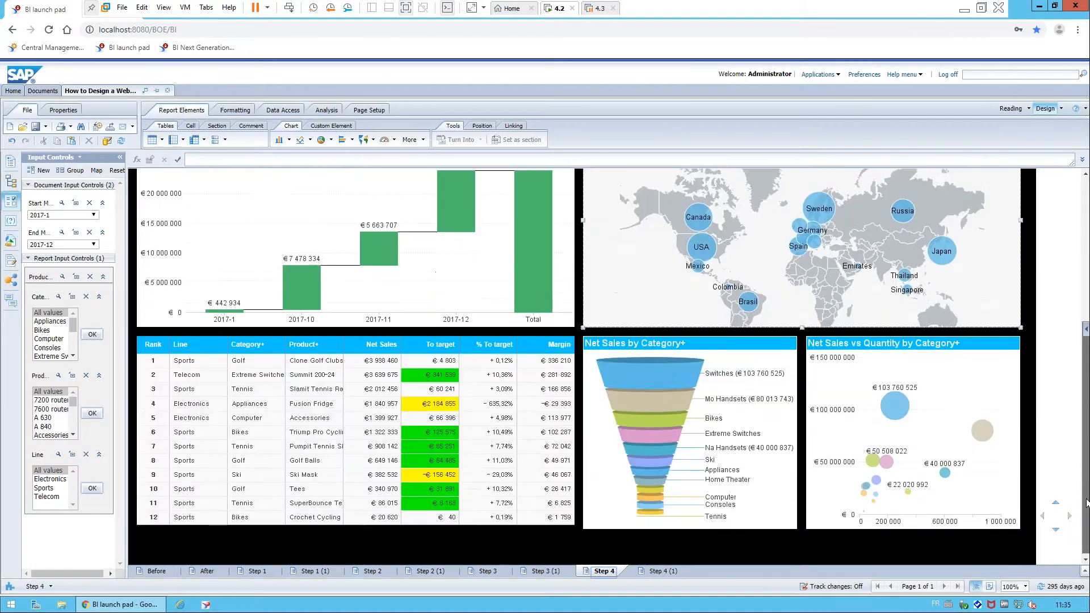
{"action": "left_click_drag", "start_coordinate": [1085, 425], "coordinate": [1084, 257]}
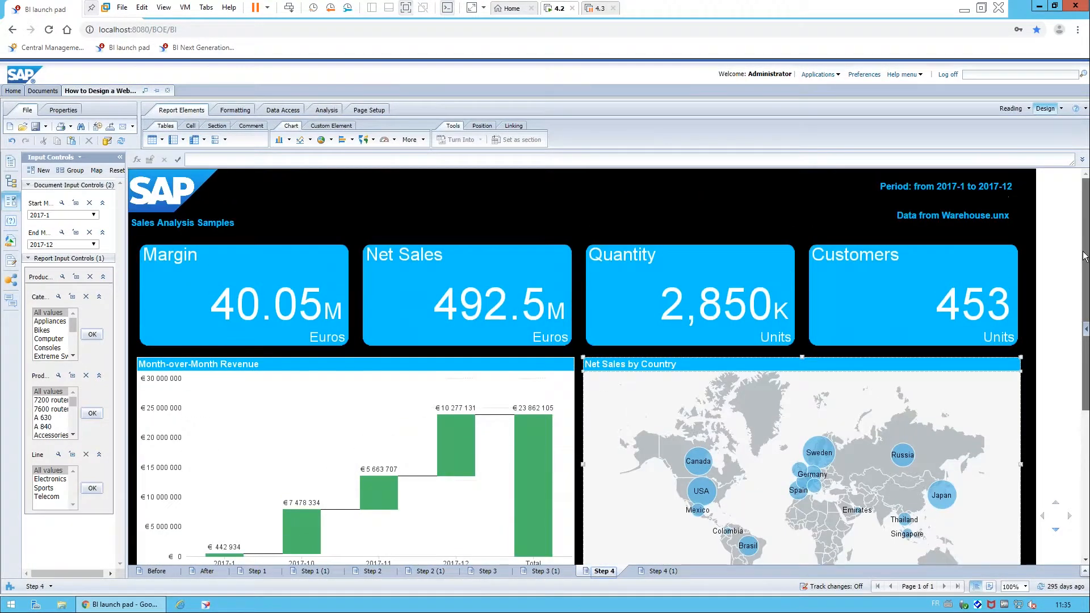
{"action": "left_click", "coordinate": [536, 452]}
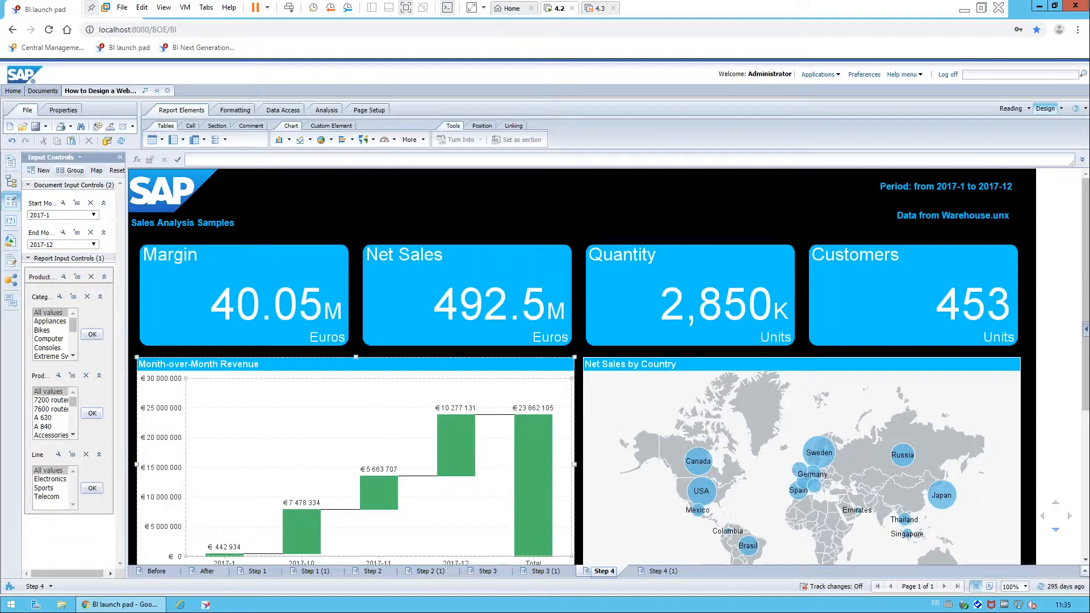
{"action": "left_click", "coordinate": [272, 195]}
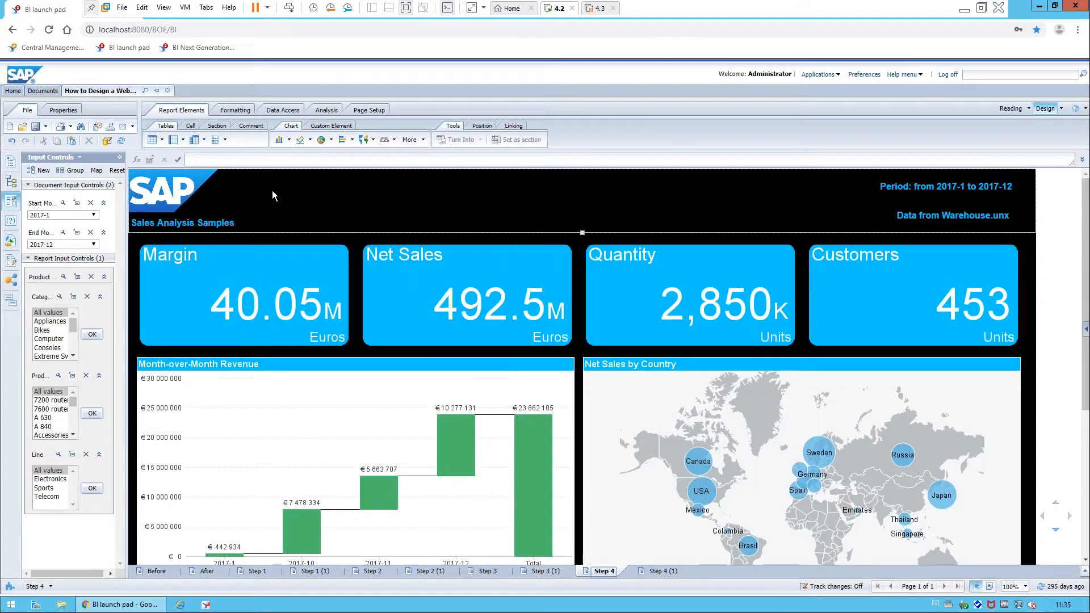
{"action": "left_click", "coordinate": [611, 204]}
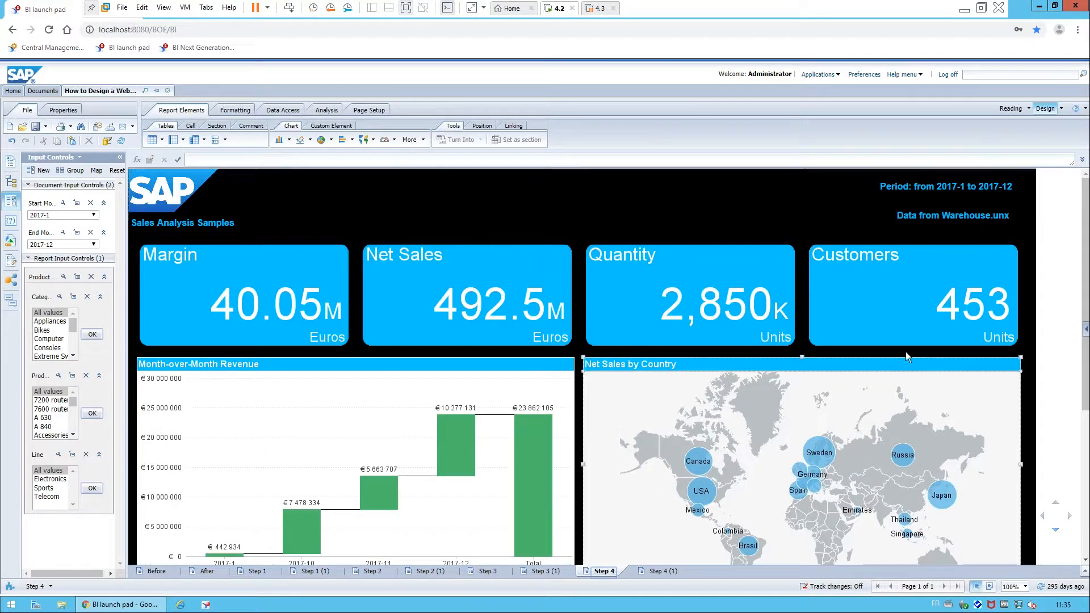
{"action": "left_click", "coordinate": [999, 379]}
{"action": "left_click", "coordinate": [581, 200]}
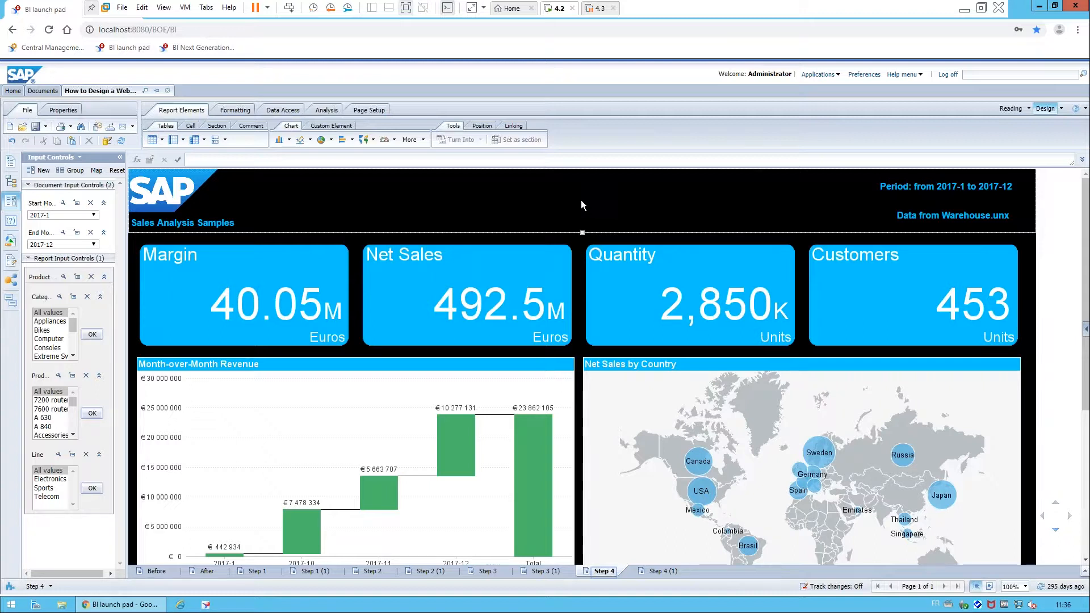
{"action": "left_click", "coordinate": [794, 463]}
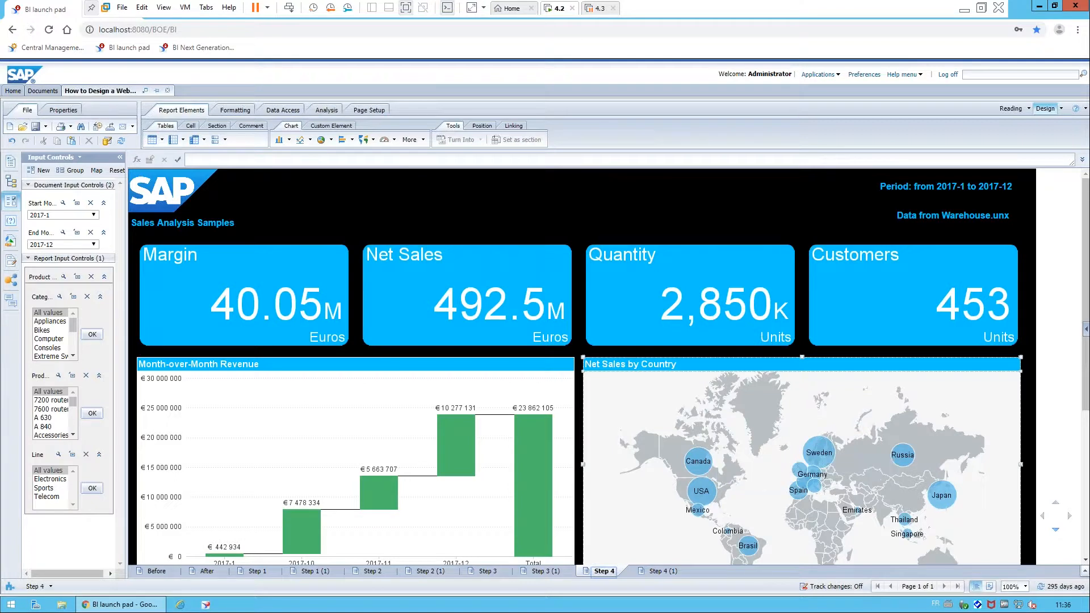
Step: Show the document's available objects and place the Current Country variable in the report header, between the logo and the period text
{"action": "left_click", "coordinate": [9, 248]}
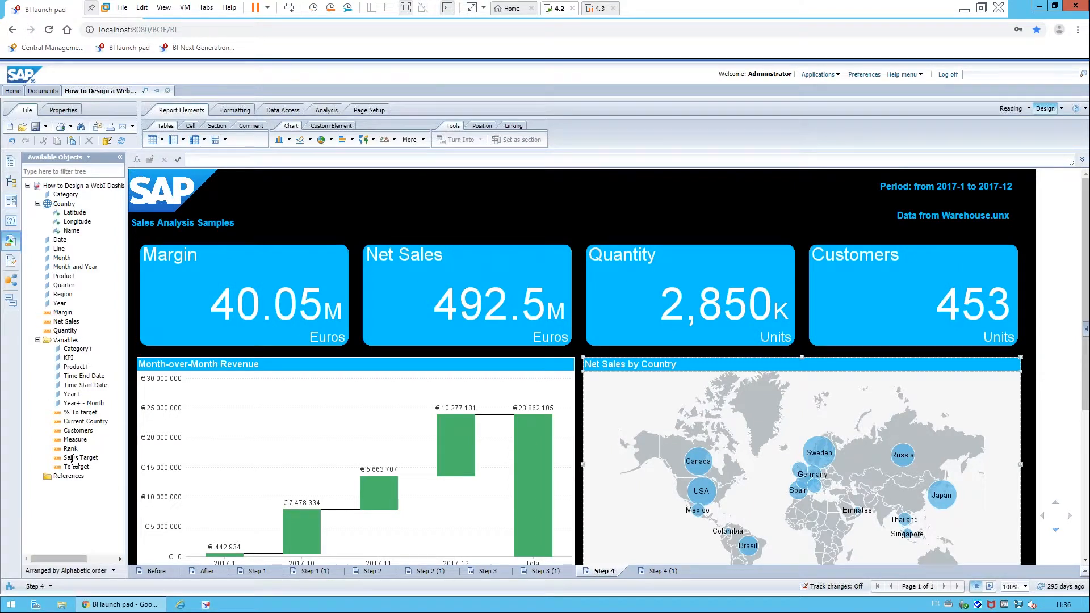
{"action": "left_click", "coordinate": [86, 428]}
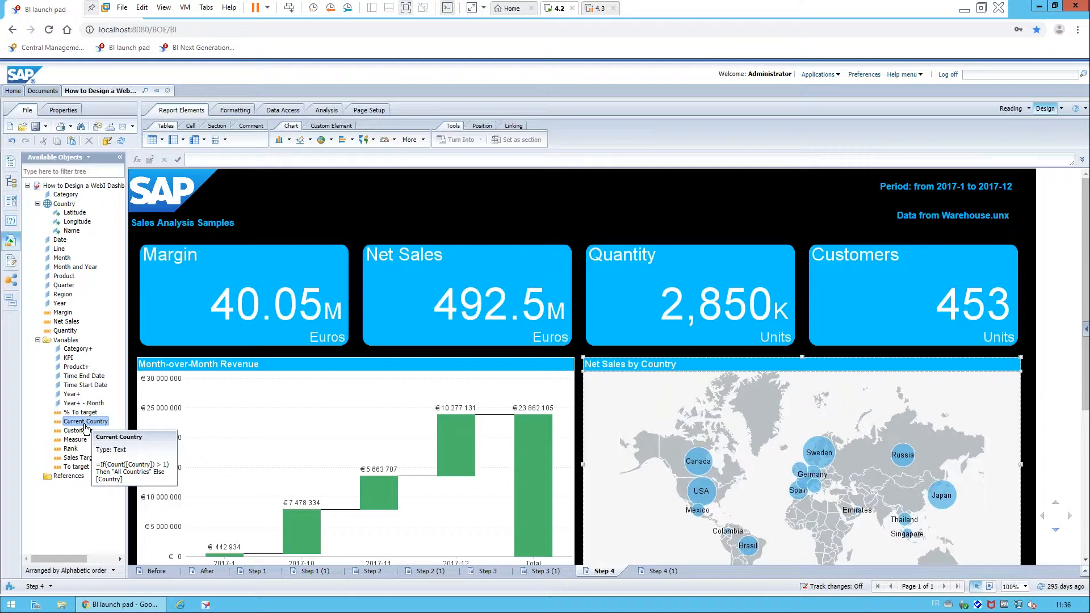
{"action": "left_click_drag", "start_coordinate": [85, 427], "coordinate": [557, 196]}
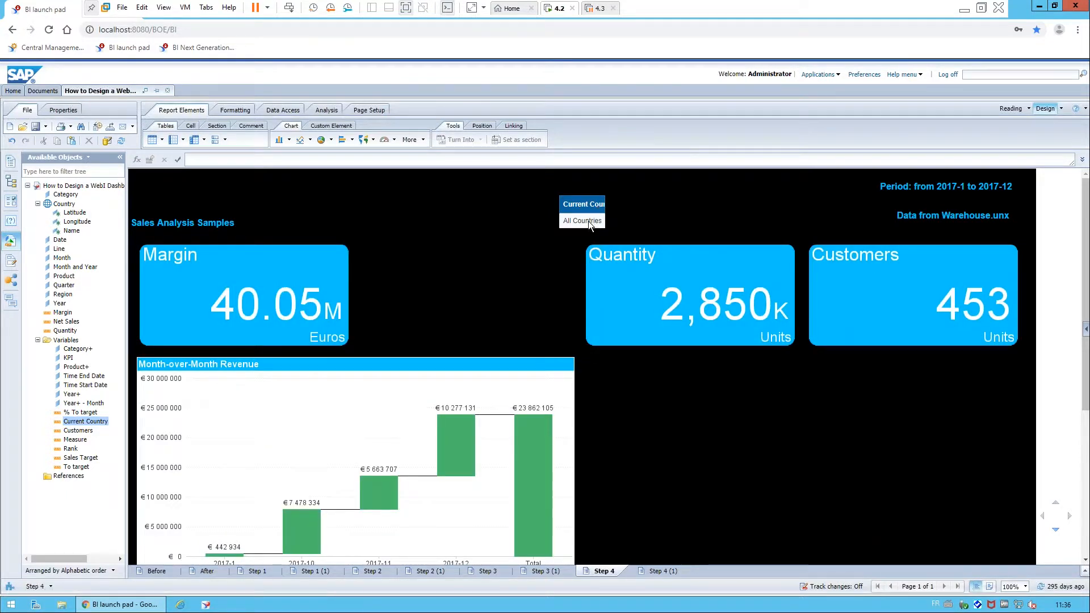
{"action": "left_click", "coordinate": [587, 221]}
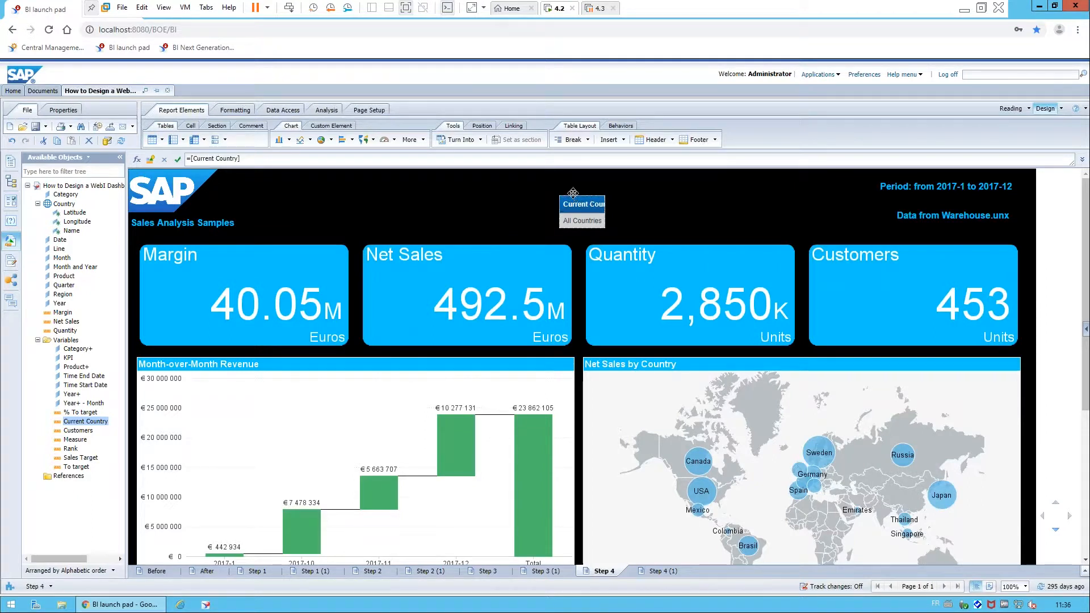
Step: Turn off the table headers for the Current Country block in the report header
{"action": "right_click", "coordinate": [574, 196]}
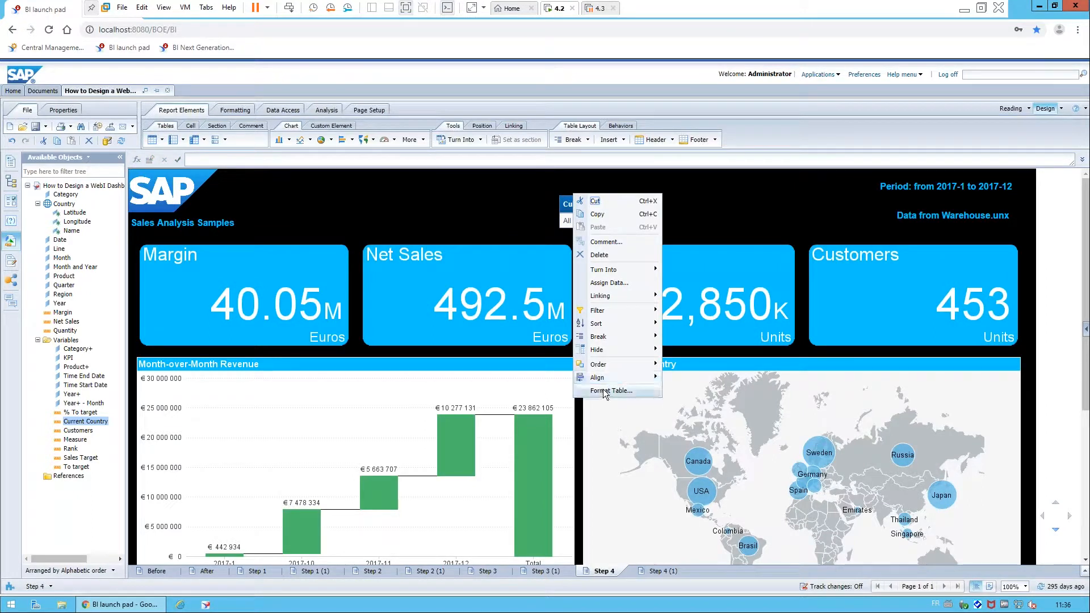
{"action": "left_click", "coordinate": [689, 335]}
{"action": "left_click", "coordinate": [707, 220]}
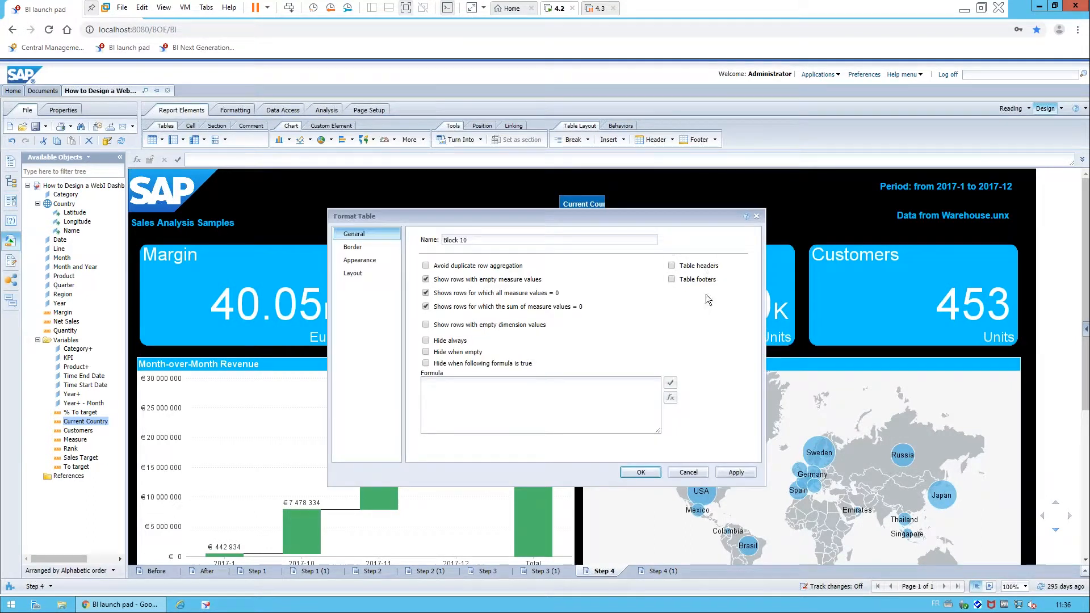
{"action": "left_click", "coordinate": [640, 472]}
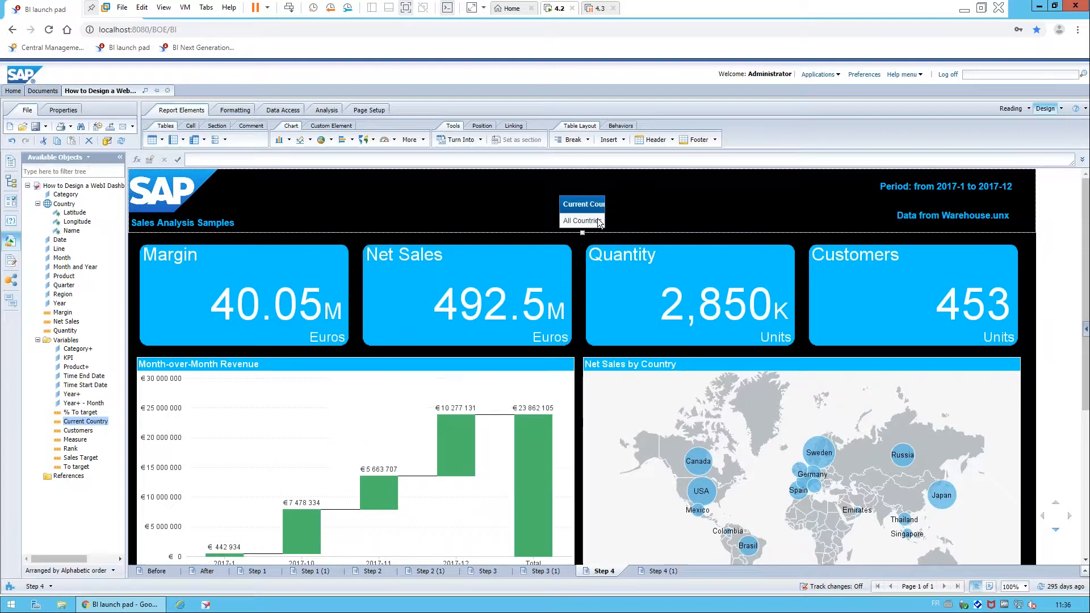
Step: Format the Current Country cell to autofit its width to the content and center it horizontally
{"action": "left_click", "coordinate": [590, 224]}
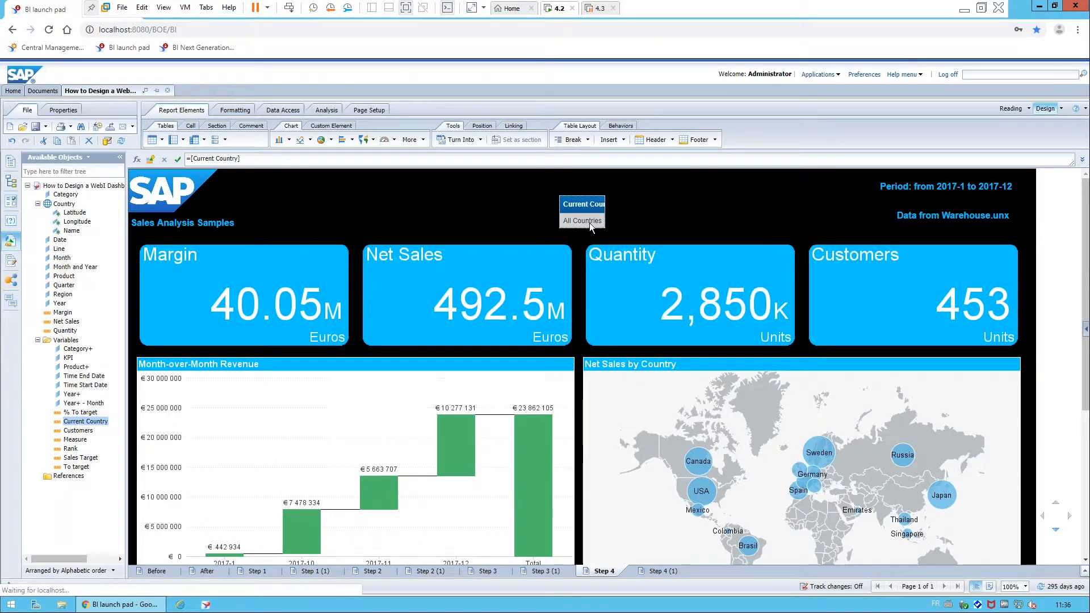
{"action": "right_click", "coordinate": [591, 227]}
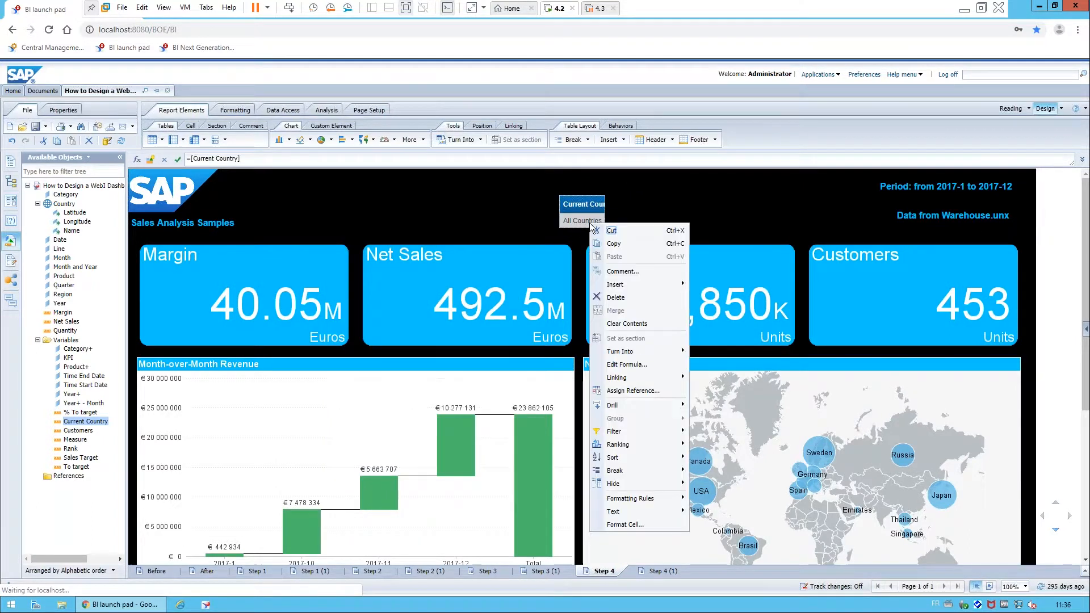
{"action": "left_click", "coordinate": [625, 525]}
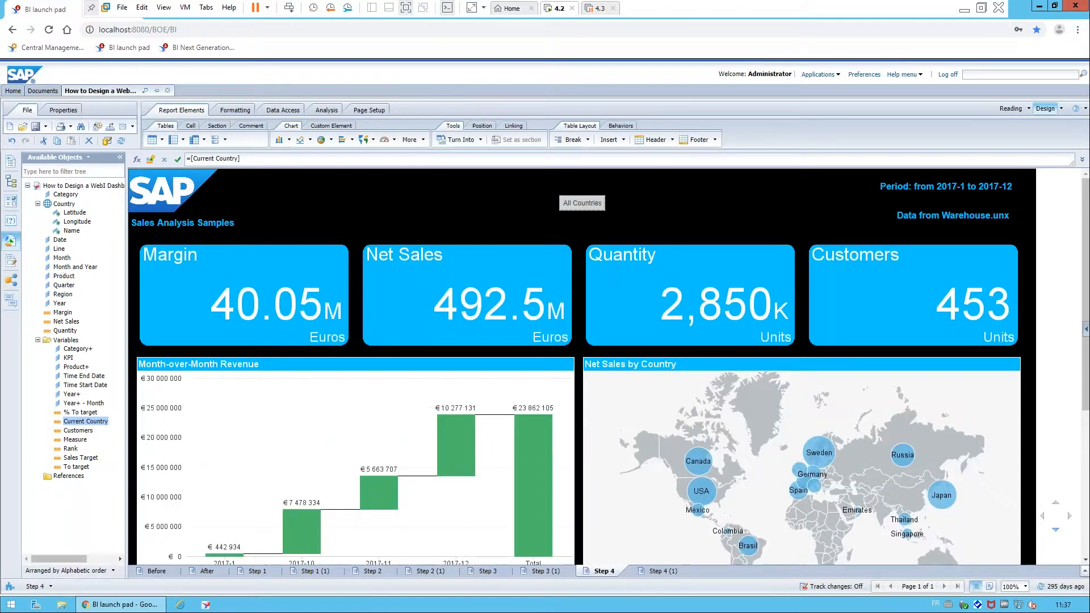
{"action": "right_click", "coordinate": [583, 204]}
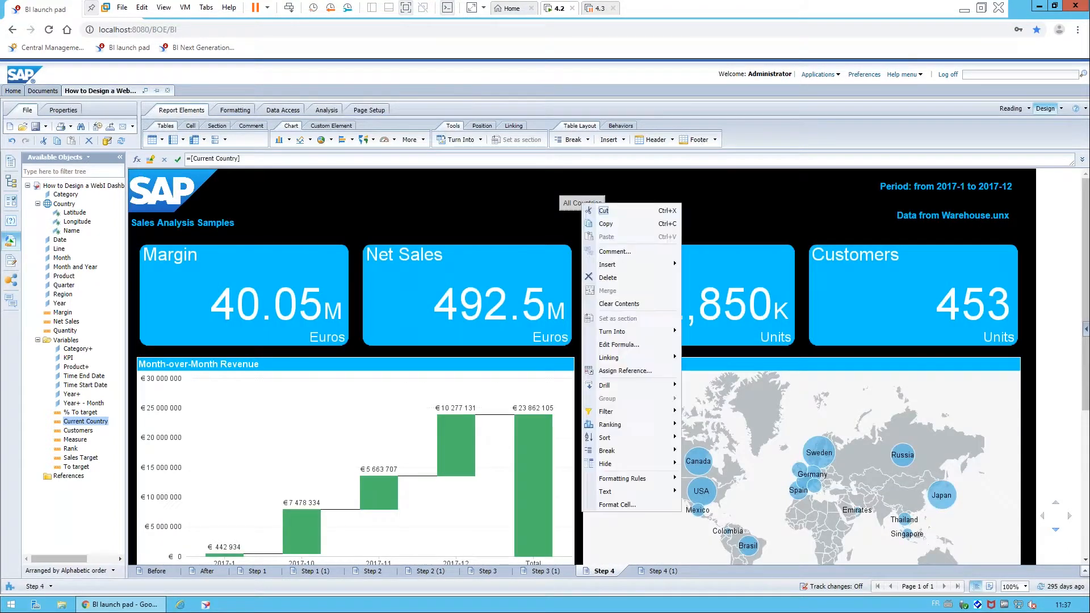
{"action": "left_click", "coordinate": [625, 505]}
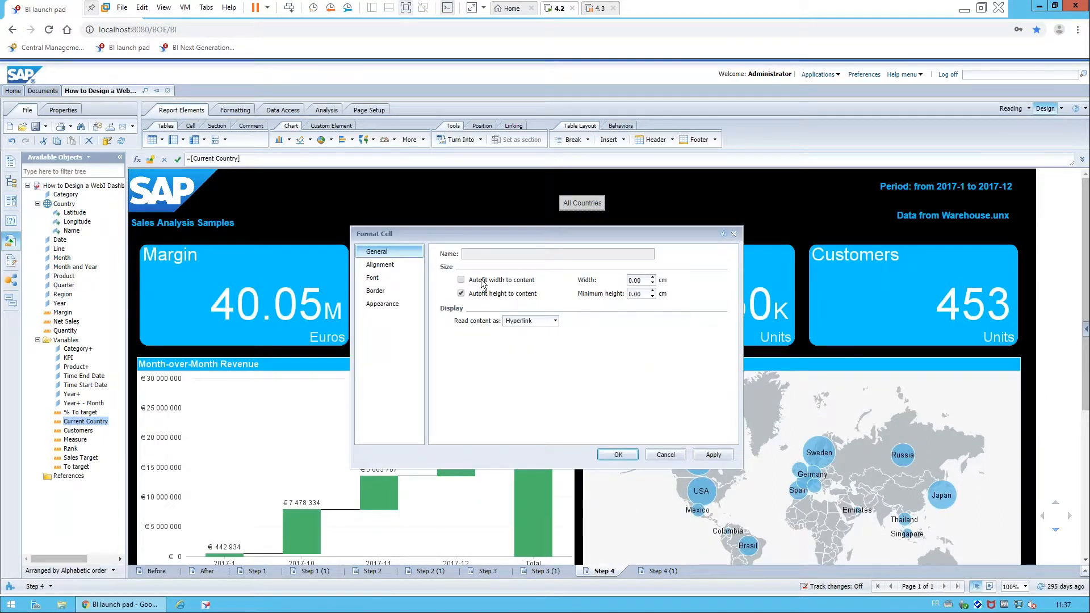
{"action": "left_click", "coordinate": [461, 280]}
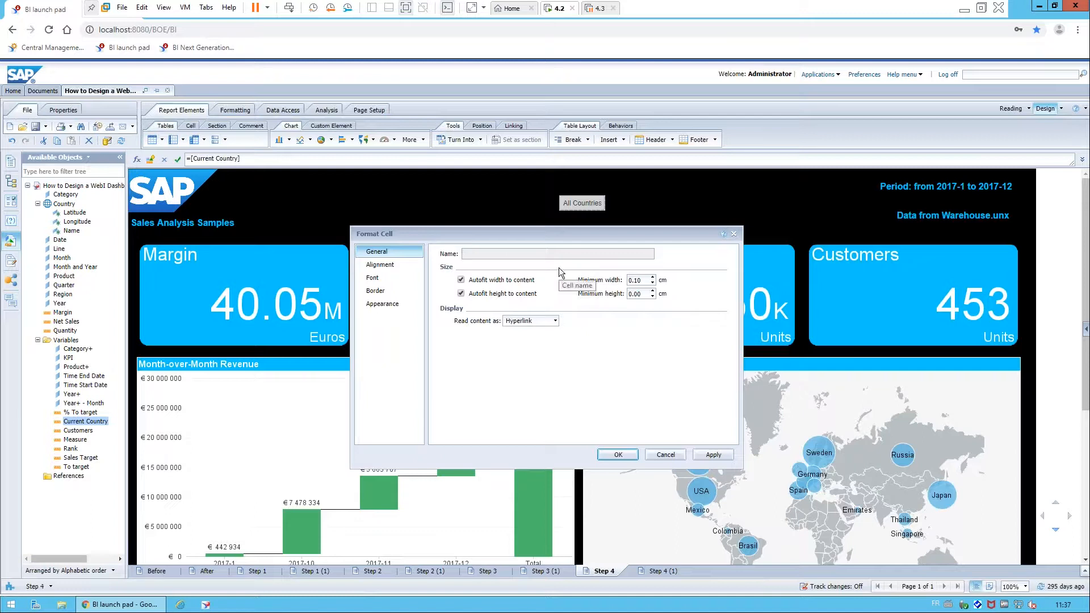
{"action": "left_click", "coordinate": [381, 266]}
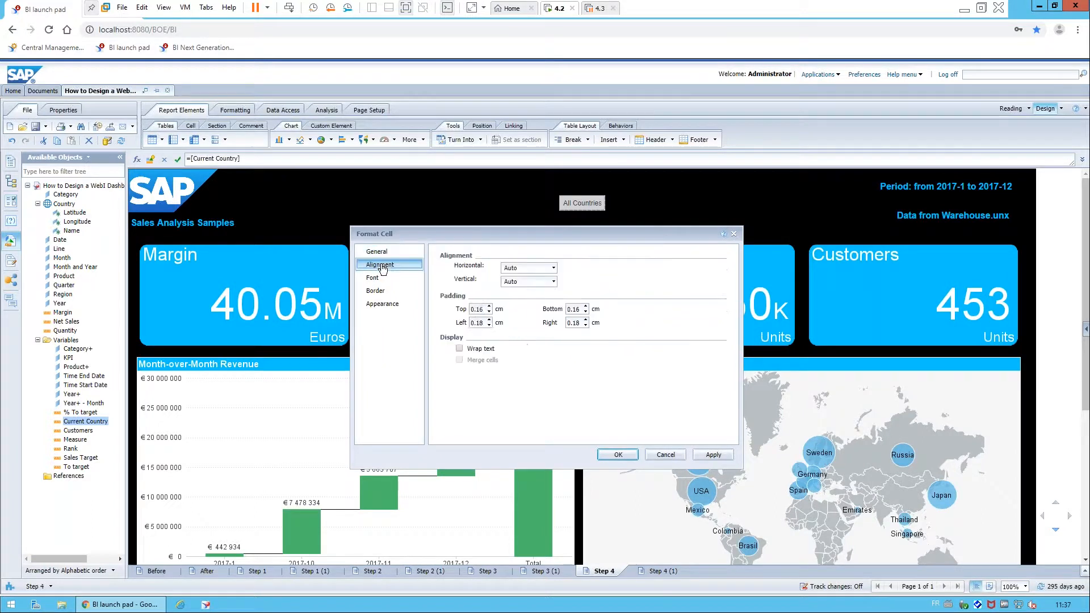
{"action": "left_click", "coordinate": [527, 268]}
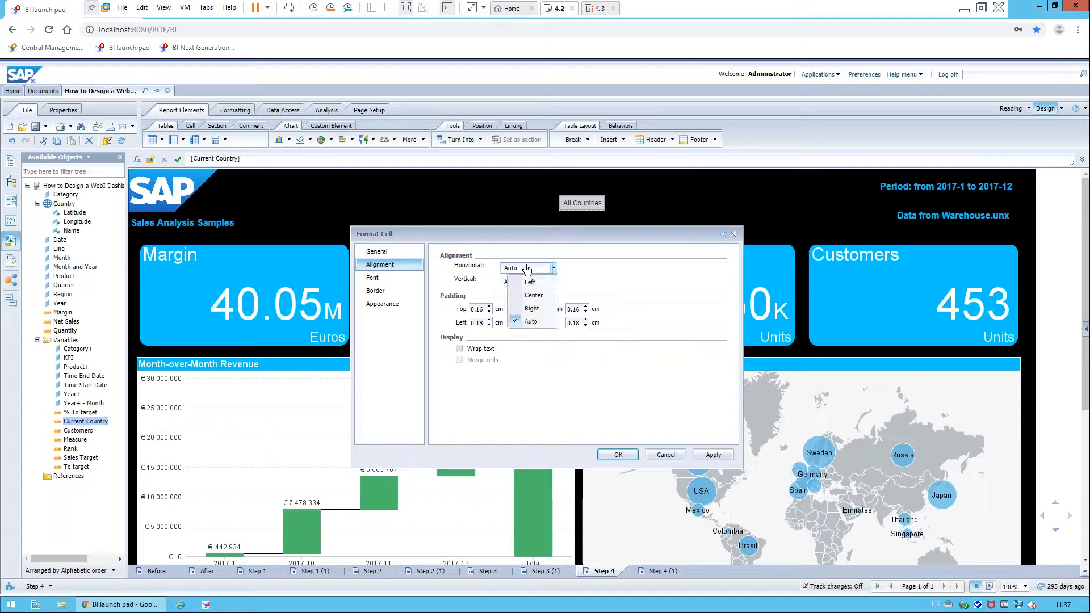
{"action": "left_click", "coordinate": [533, 295]}
Step: Set the Current Country cell's font size to 30 and its text color to sky blue
{"action": "left_click", "coordinate": [399, 280]}
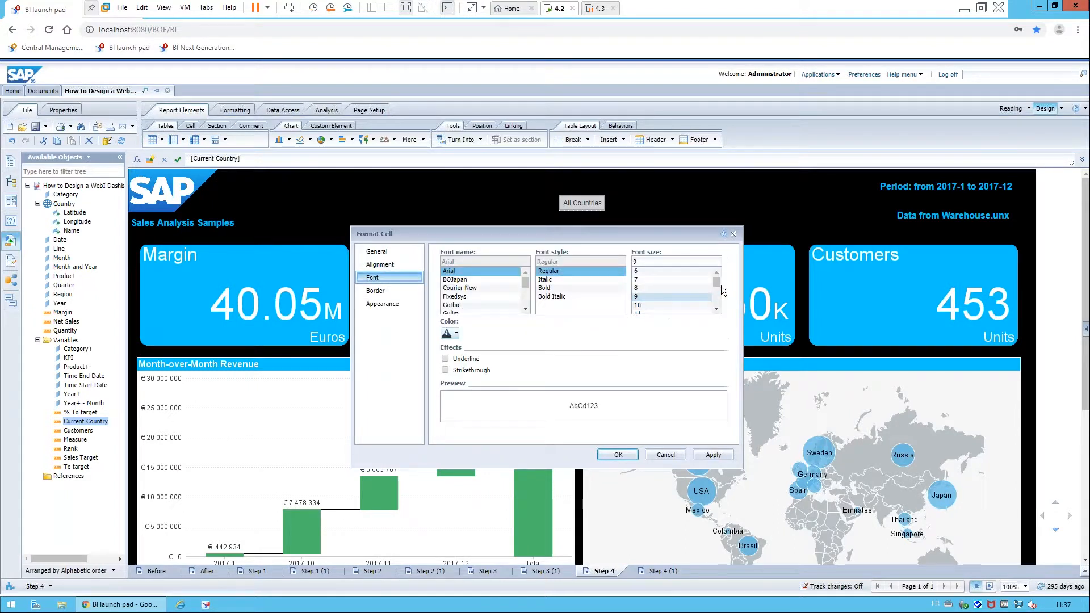
{"action": "left_click_drag", "start_coordinate": [717, 280], "coordinate": [716, 314]}
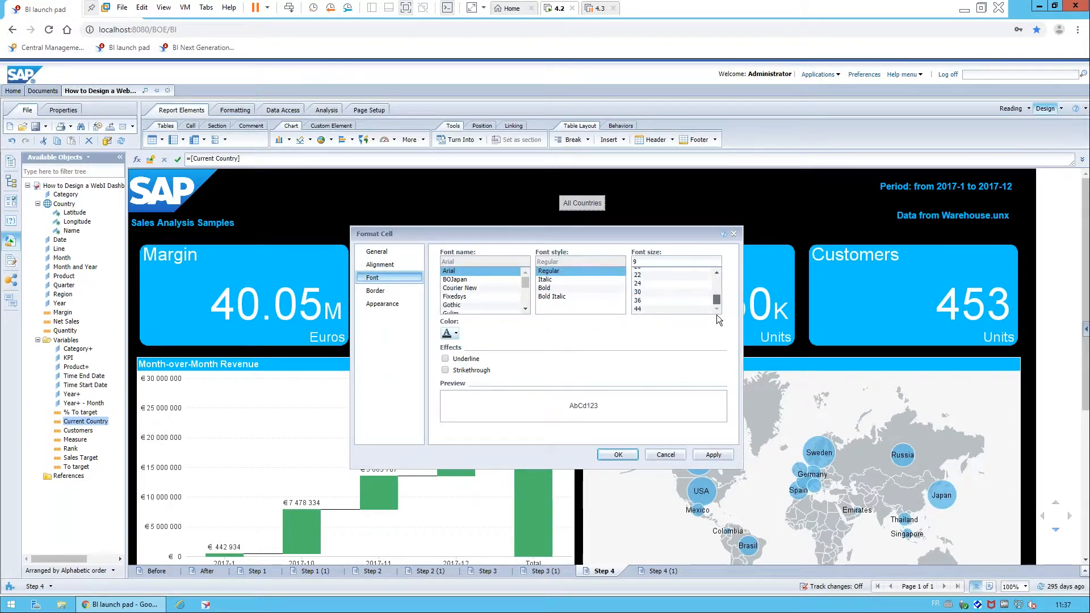
{"action": "left_click", "coordinate": [638, 292]}
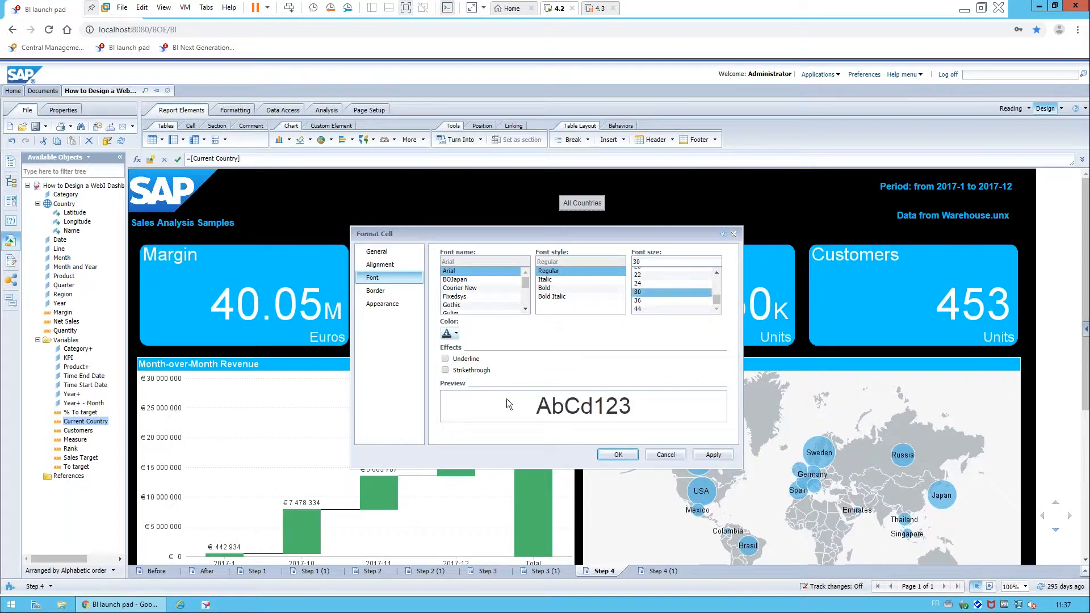
{"action": "left_click", "coordinate": [456, 334]}
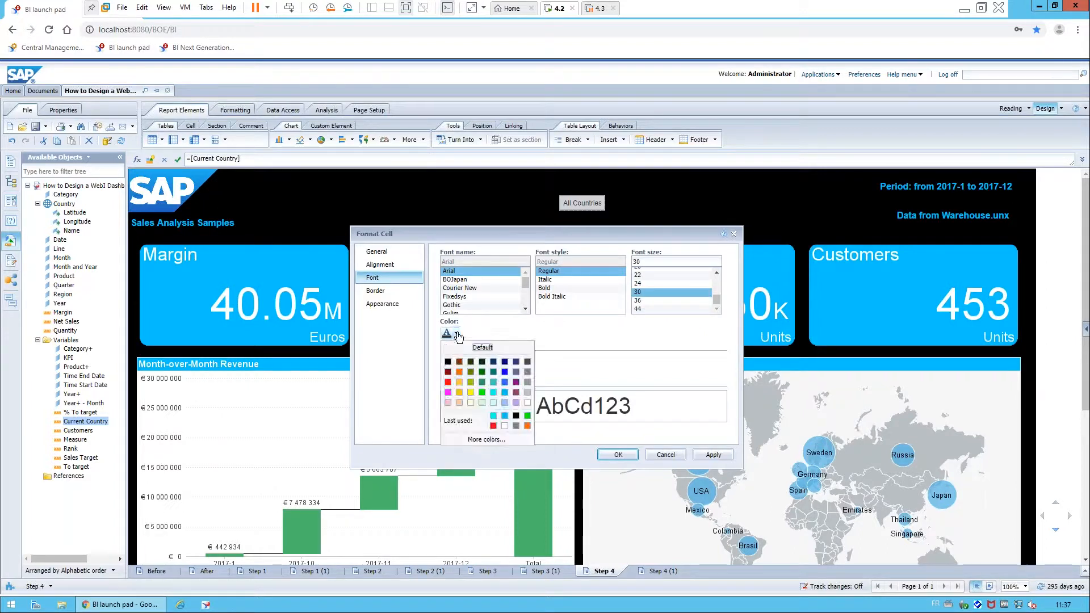
{"action": "left_click", "coordinate": [504, 394]}
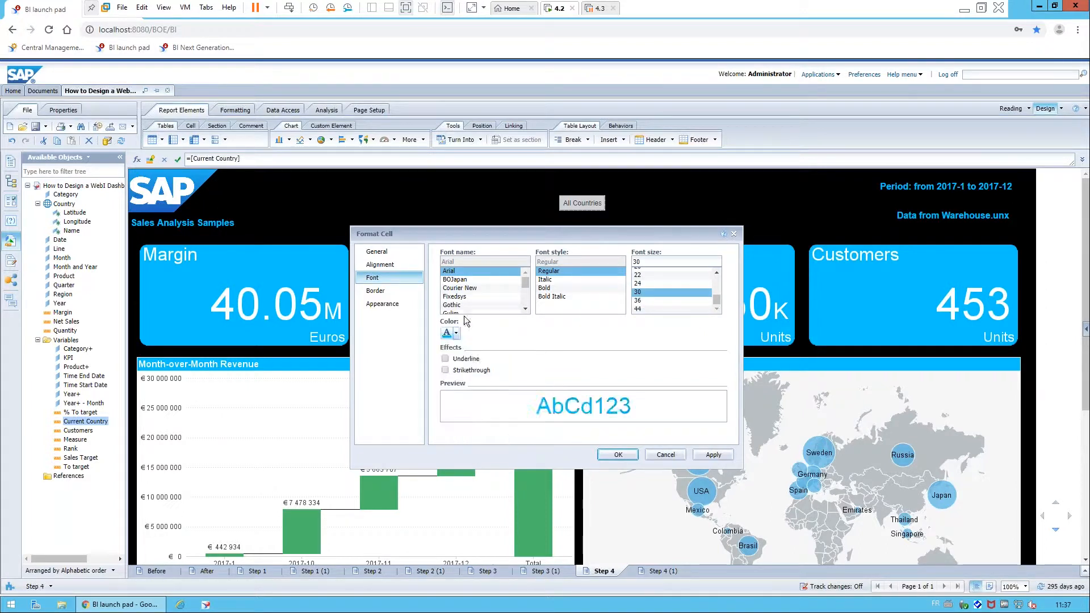
Step: Remove the background color from the Current Country cell and apply the formatting
{"action": "left_click", "coordinate": [384, 303]}
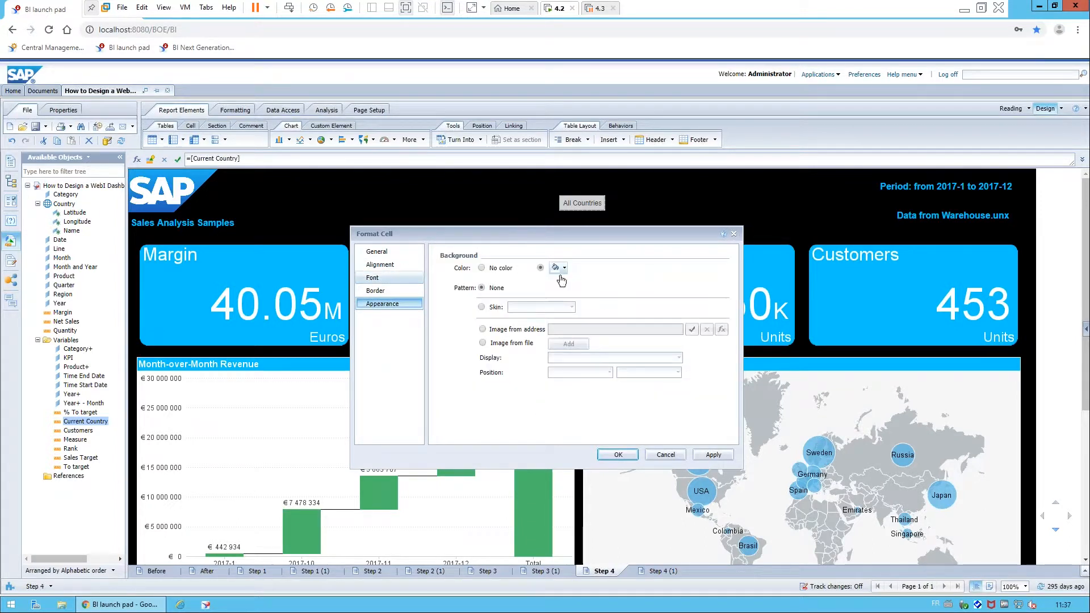
{"action": "left_click", "coordinate": [482, 268]}
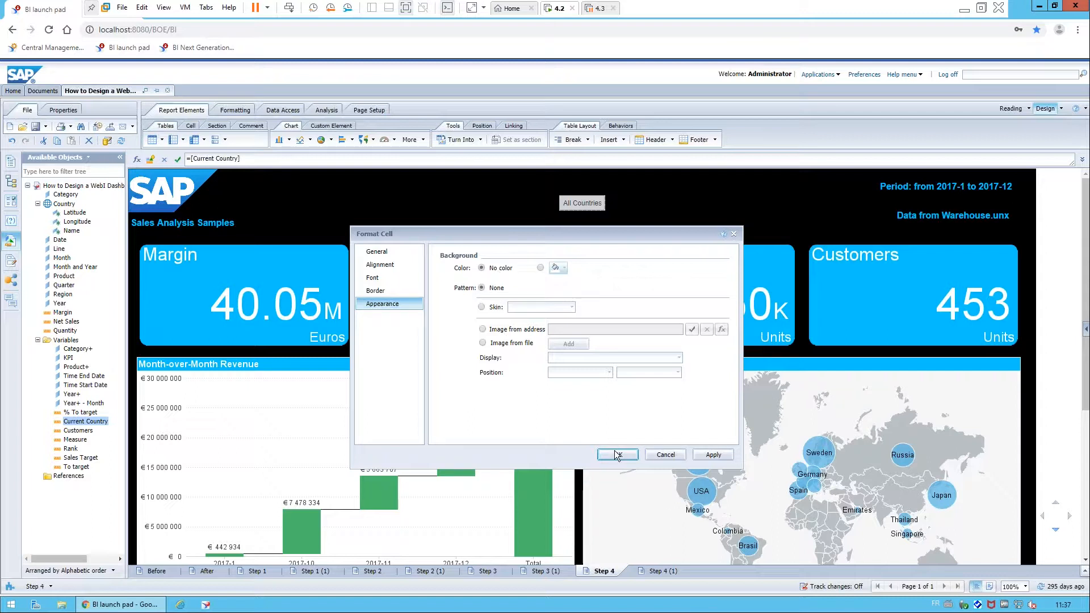
{"action": "left_click", "coordinate": [617, 455]}
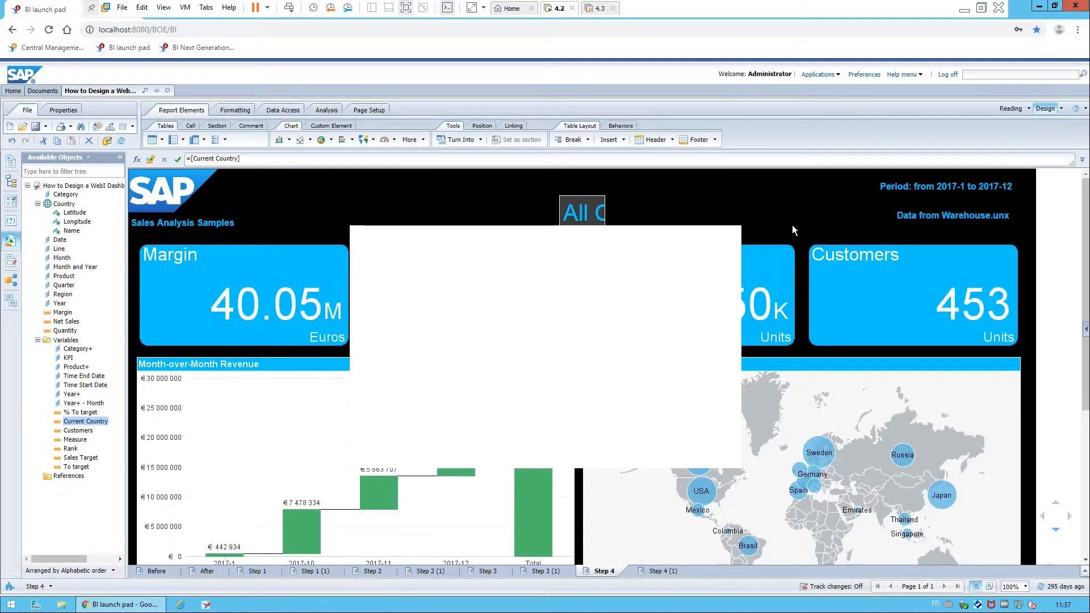
{"action": "left_click", "coordinate": [793, 228]}
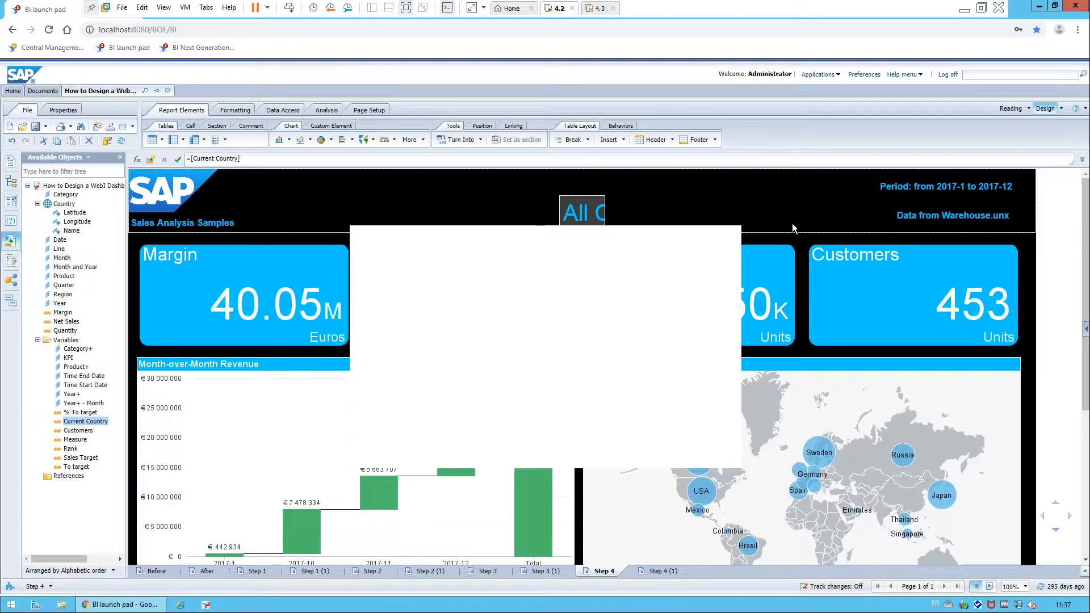
Step: Add an element link to the geomap that filters on all objects, keeping the name Geomap
{"action": "left_click", "coordinate": [932, 358]}
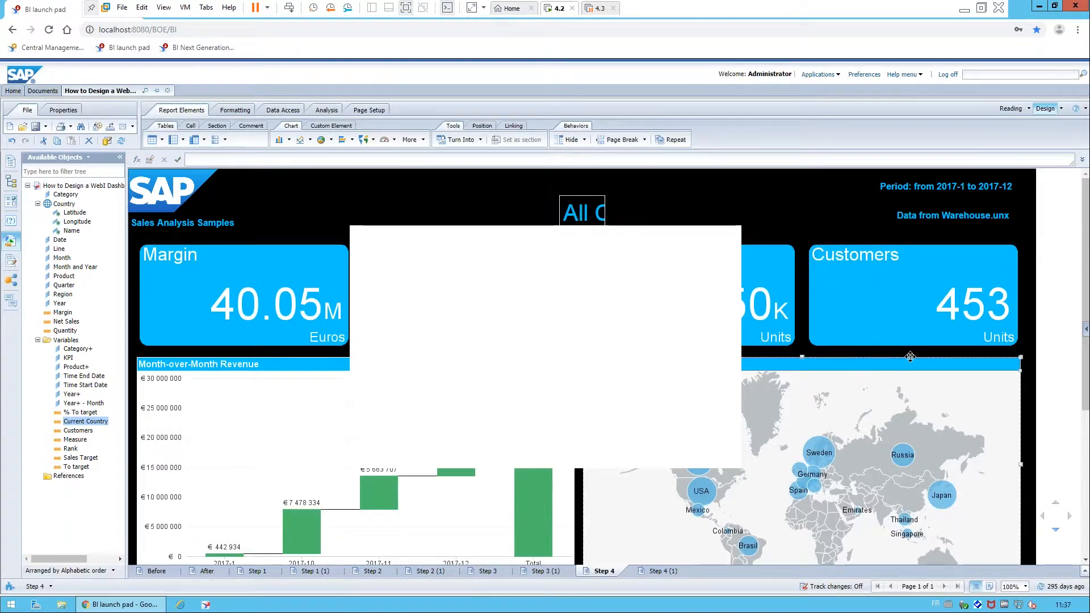
{"action": "right_click", "coordinate": [910, 356]}
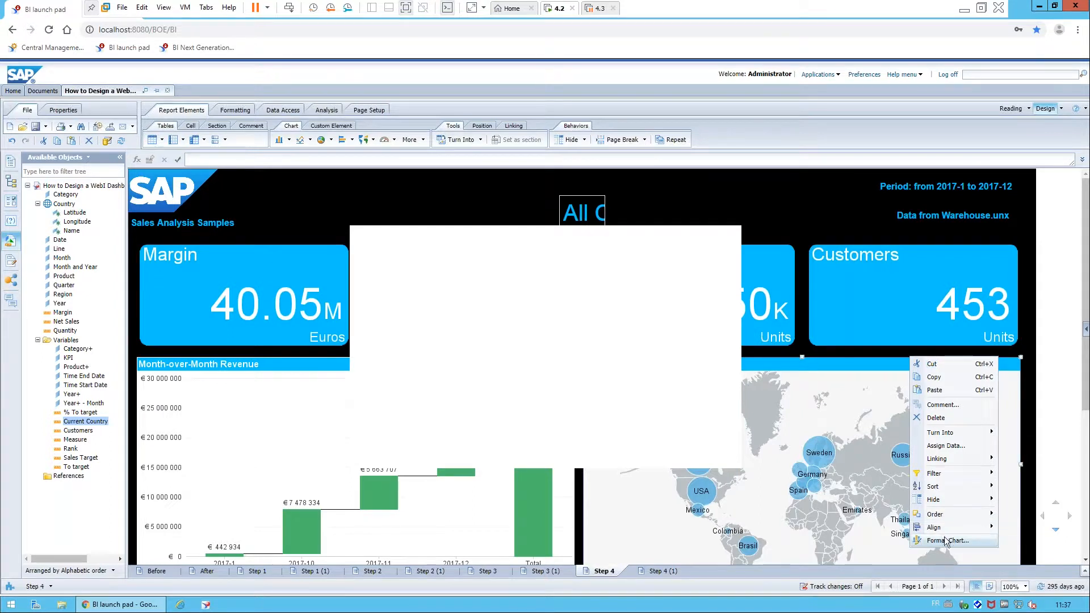
{"action": "mouse_move", "coordinate": [945, 459]}
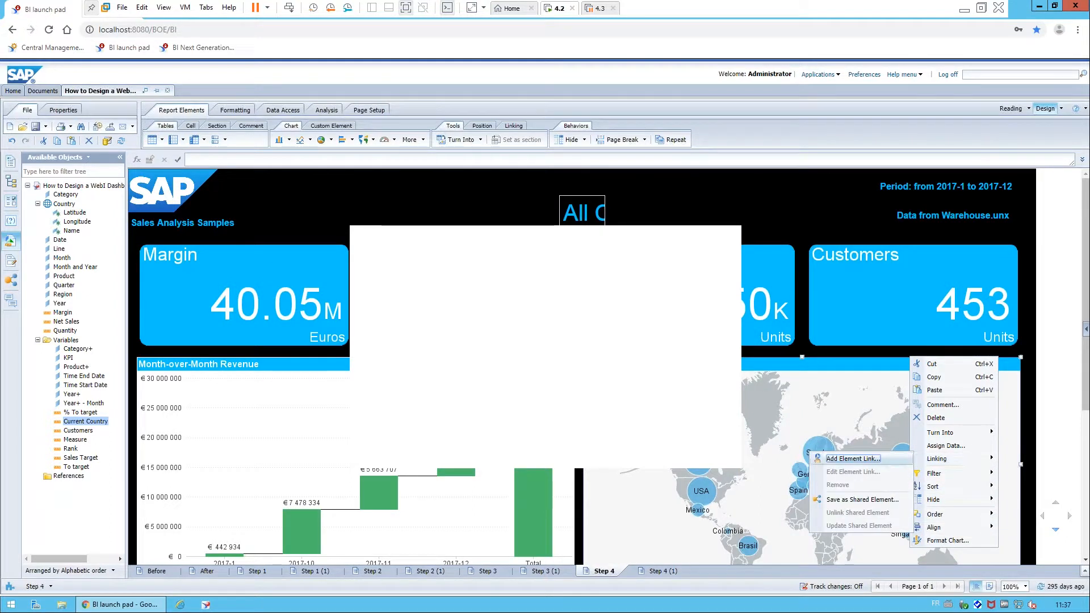
{"action": "left_click", "coordinate": [853, 459]}
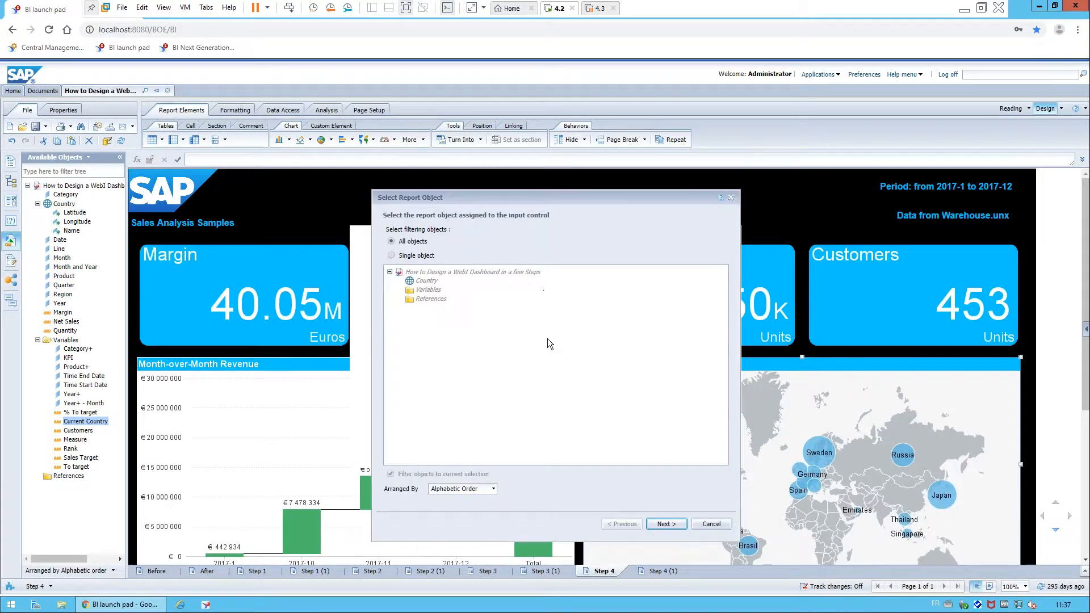
{"action": "left_click", "coordinate": [667, 523]}
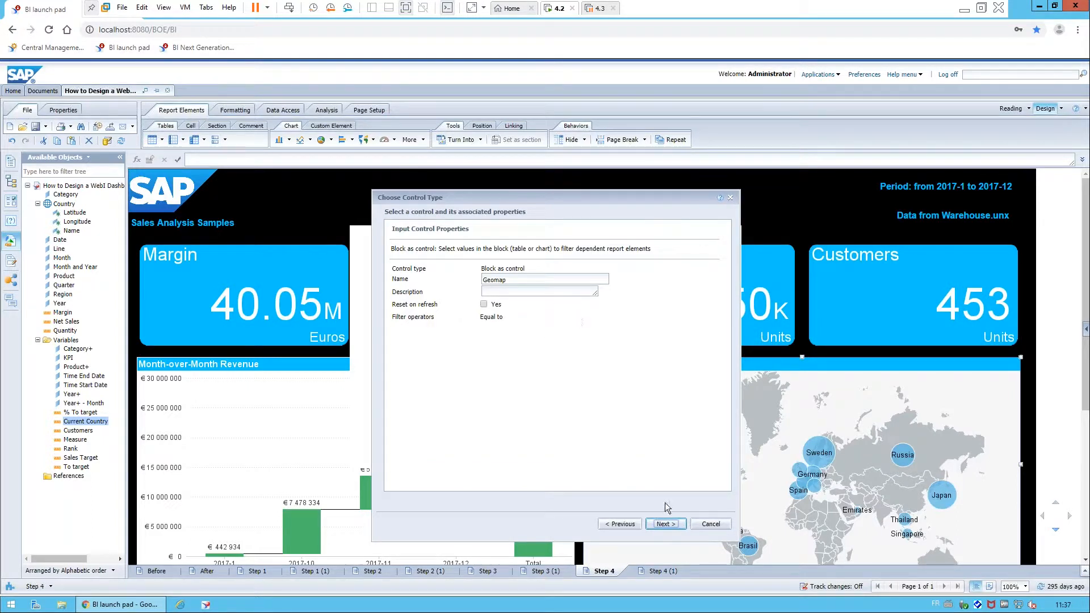
{"action": "left_click", "coordinate": [666, 523]}
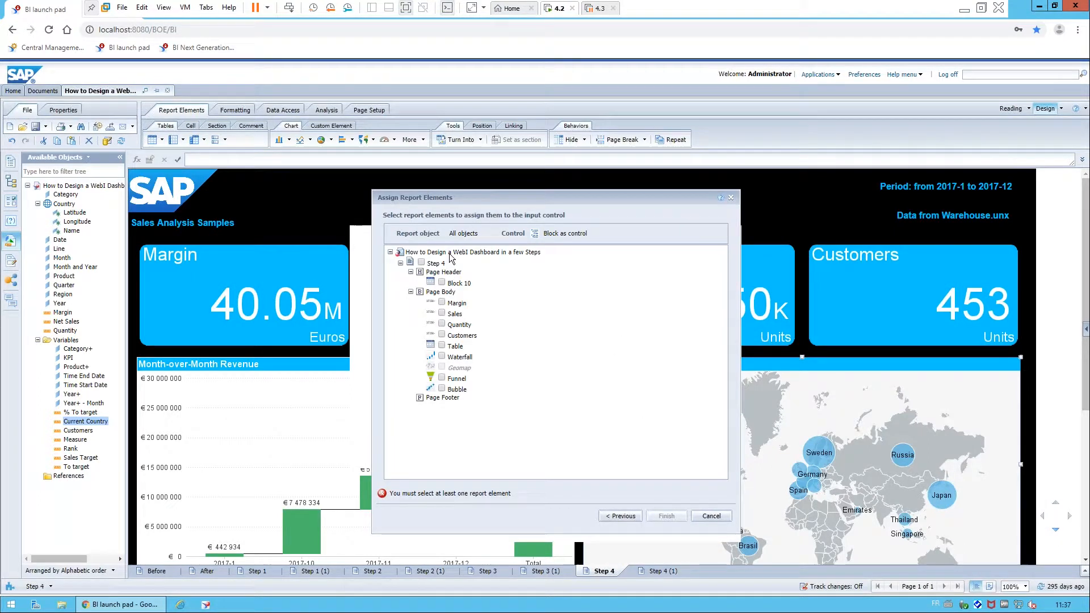
Step: Assign Block 10, Margin, Sales, Quantity, Customers, Table, Waterfall and Funnel to the Geomap input control and finish the link
{"action": "left_click", "coordinate": [442, 283]}
{"action": "left_click", "coordinate": [441, 302]}
{"action": "left_click", "coordinate": [441, 312]}
{"action": "left_click", "coordinate": [441, 324]}
{"action": "left_click", "coordinate": [442, 334]}
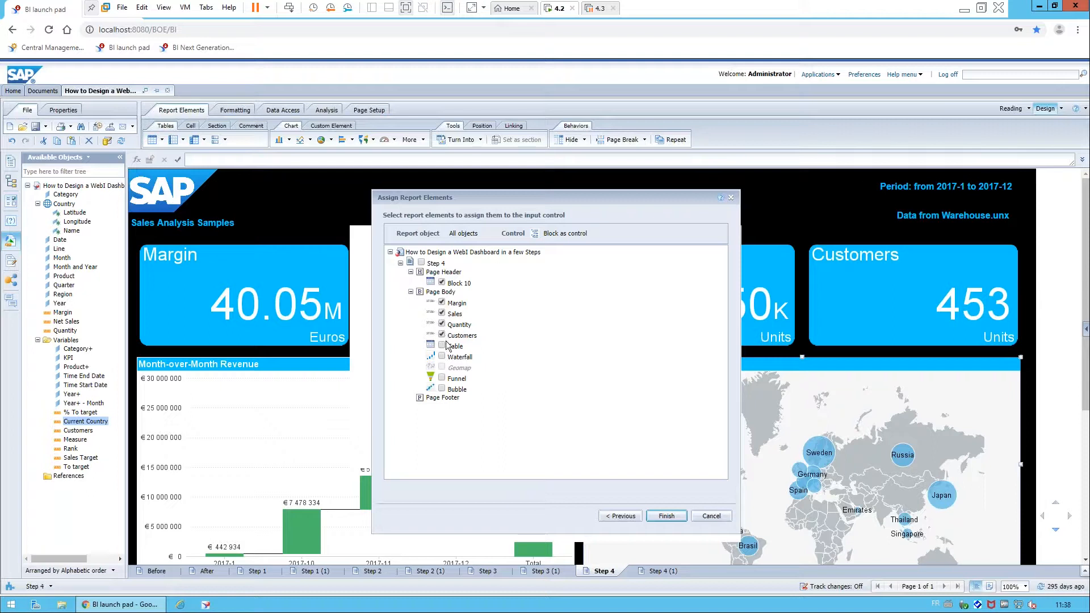
{"action": "left_click", "coordinate": [442, 345]}
{"action": "left_click", "coordinate": [441, 356]}
{"action": "left_click", "coordinate": [441, 378]}
{"action": "left_click", "coordinate": [667, 515]}
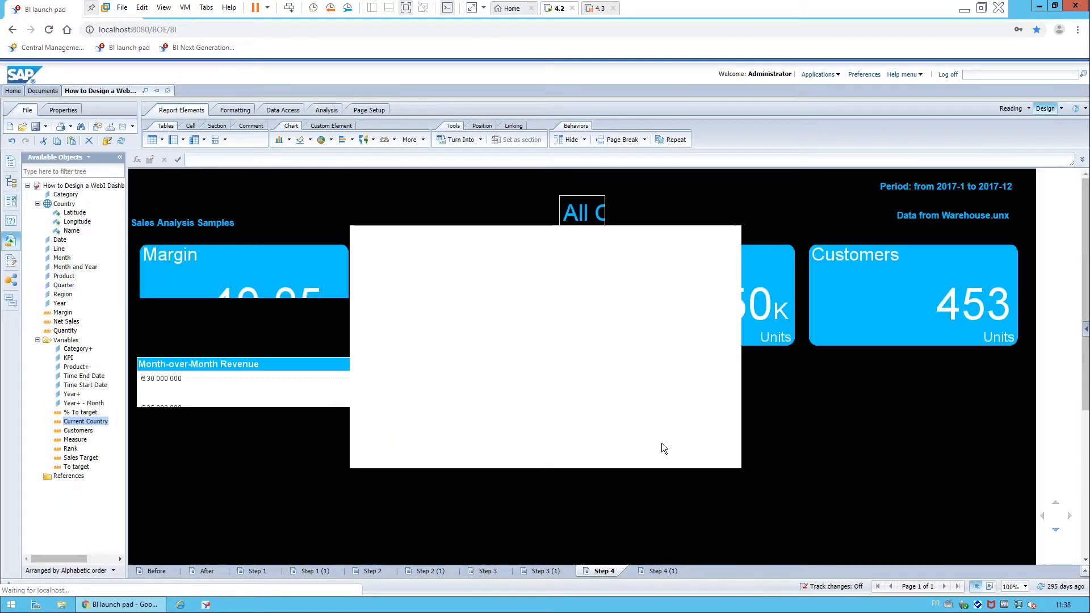
Step: Set the Current Country cell in the header to autofit its width to the content
{"action": "right_click", "coordinate": [590, 203]}
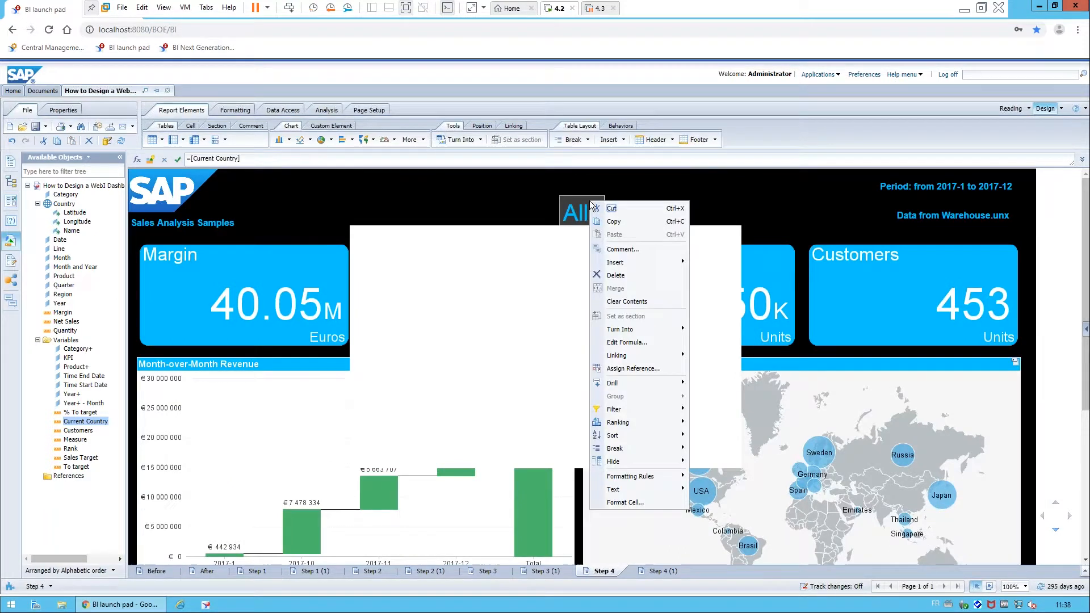
{"action": "left_click", "coordinate": [626, 503]}
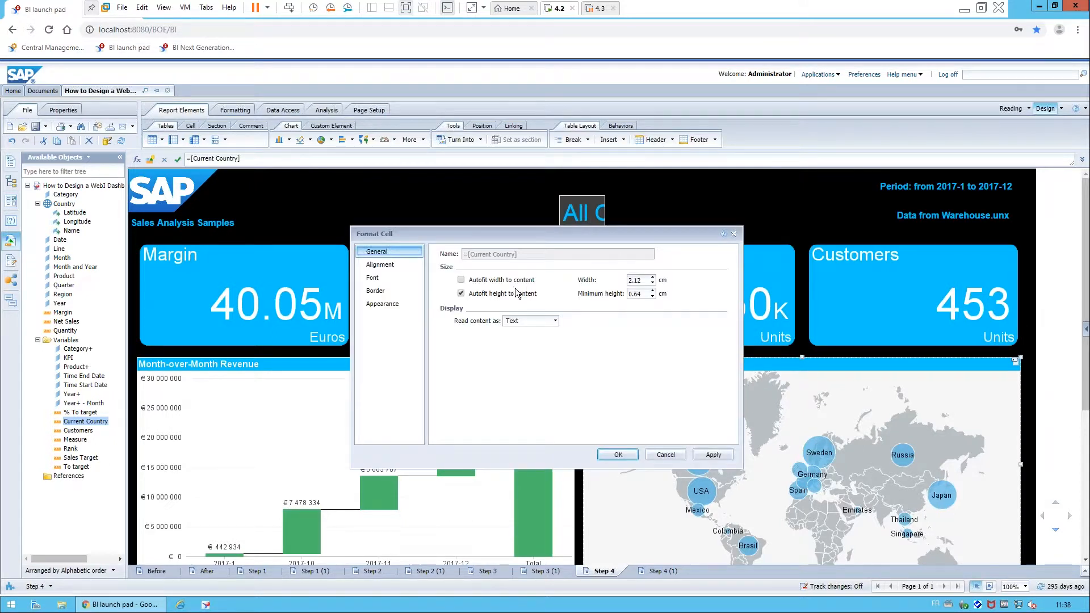
{"action": "left_click", "coordinate": [619, 455]}
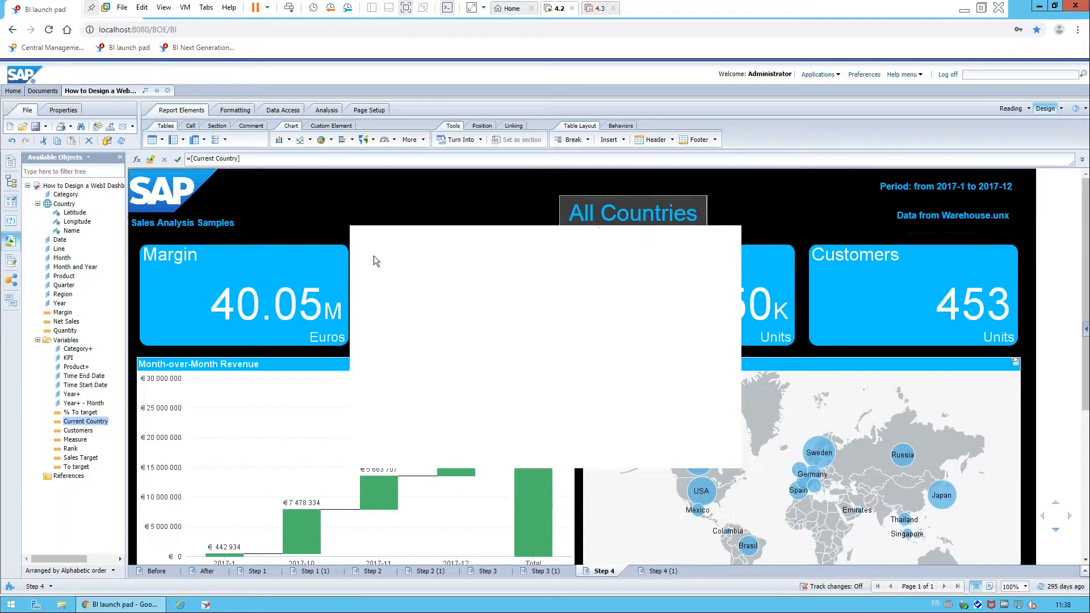
{"action": "left_click", "coordinate": [323, 229]}
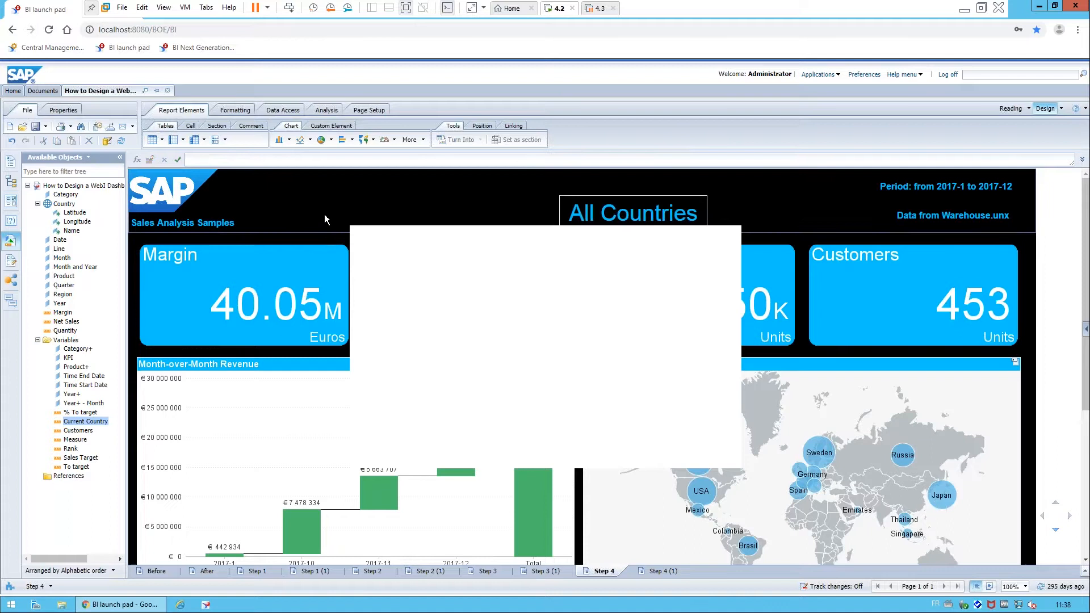
Step: Switch to the Step 3 (1) report and back to Step 4, and filter the dashboard by Sweden on the geomap
{"action": "left_click", "coordinate": [890, 371]}
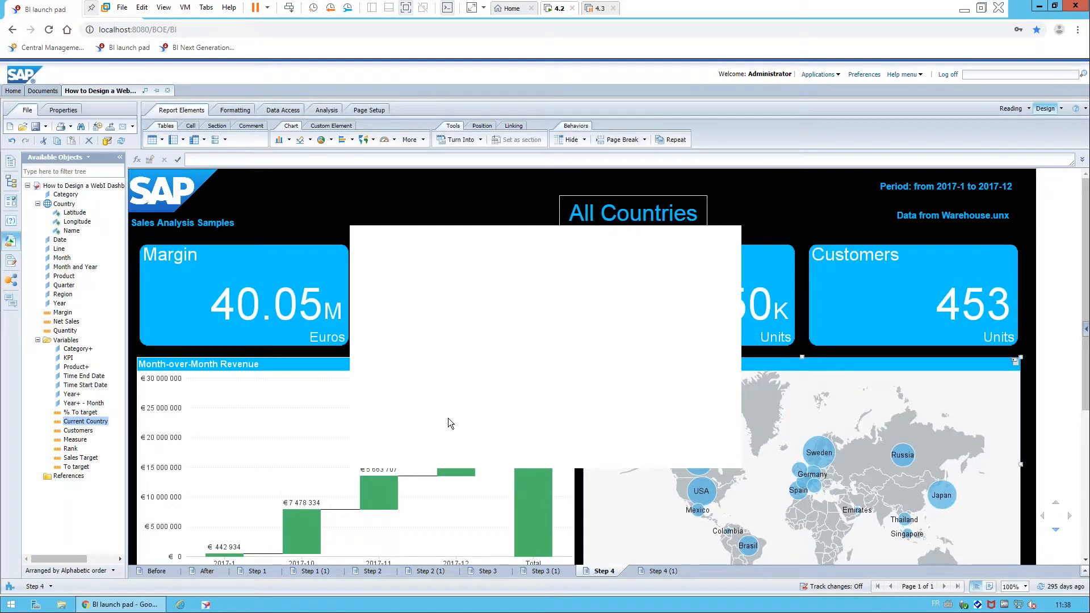
{"action": "left_click", "coordinate": [548, 571]}
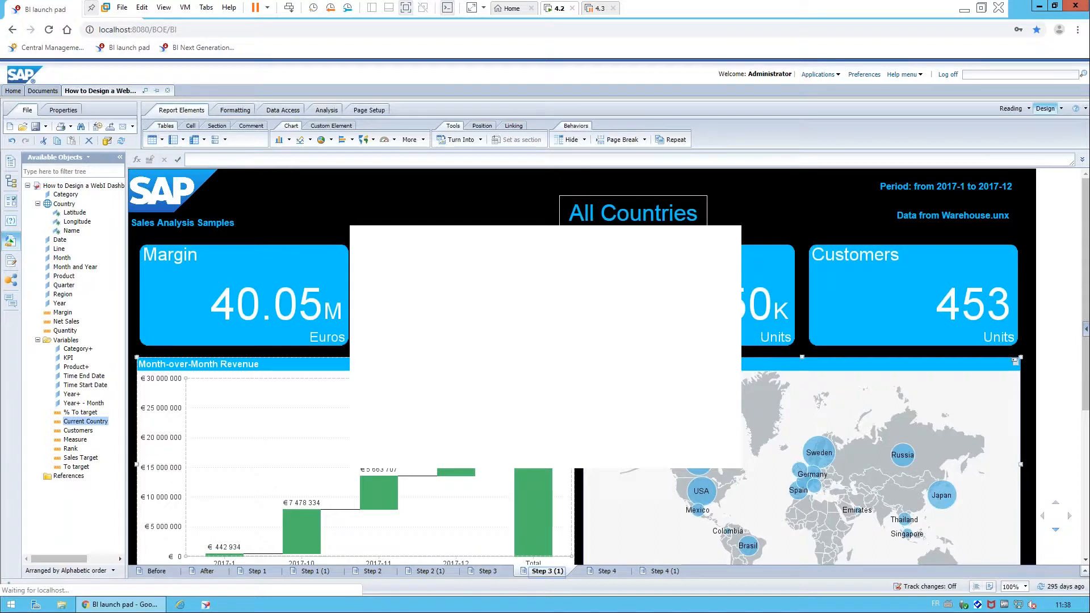
{"action": "left_click", "coordinate": [607, 571]}
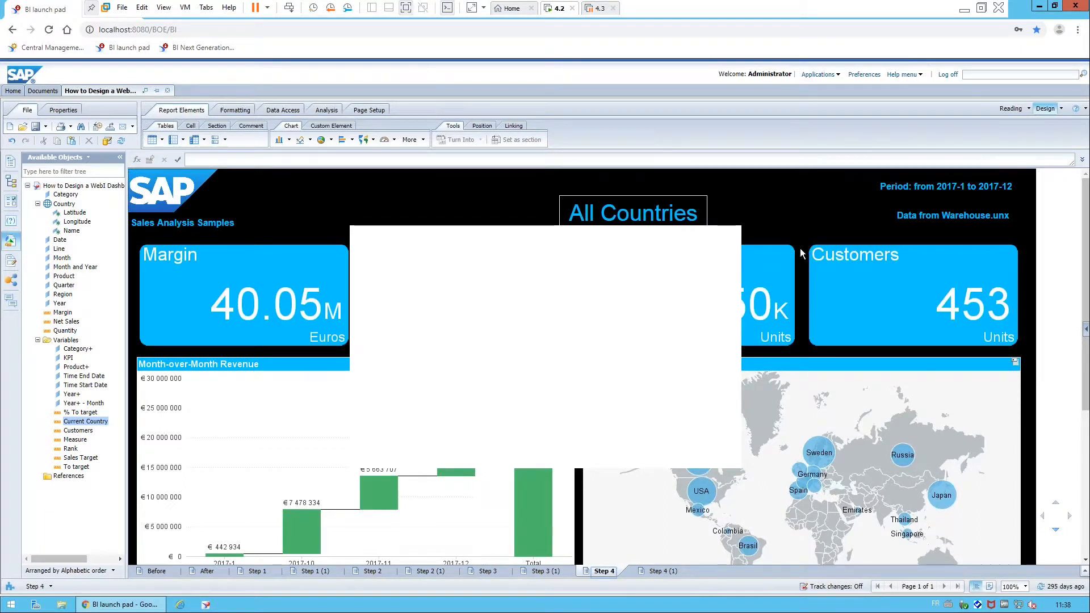
{"action": "left_click", "coordinate": [928, 366]}
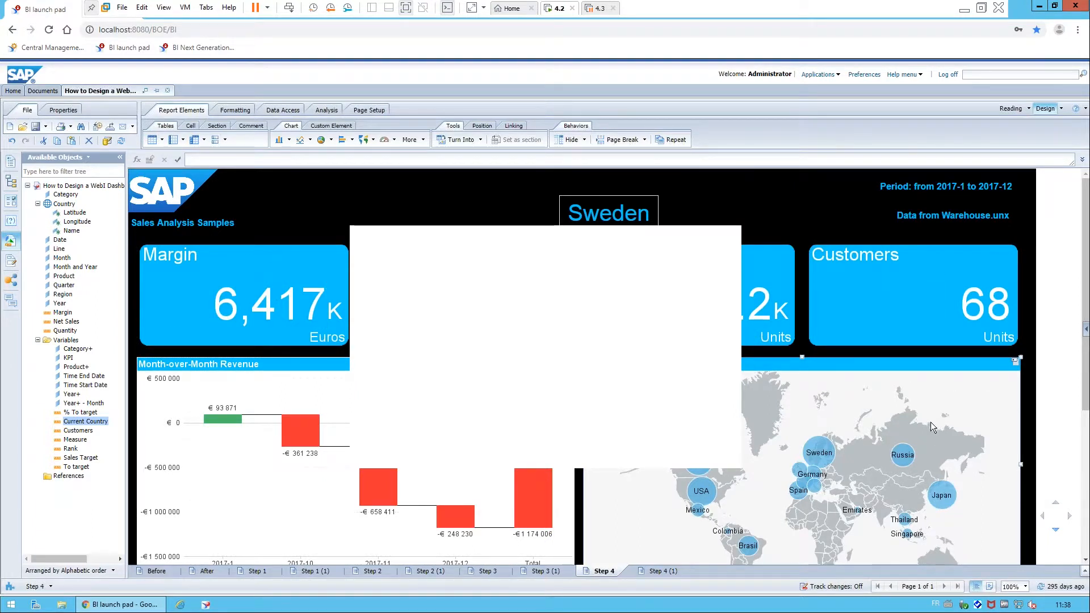
Step: Examine the ranking table, funnel chart and bubble chart in the lower part of the filtered dashboard
{"action": "scroll", "coordinate": [931, 421], "scroll_direction": "down", "scroll_amount": 4}
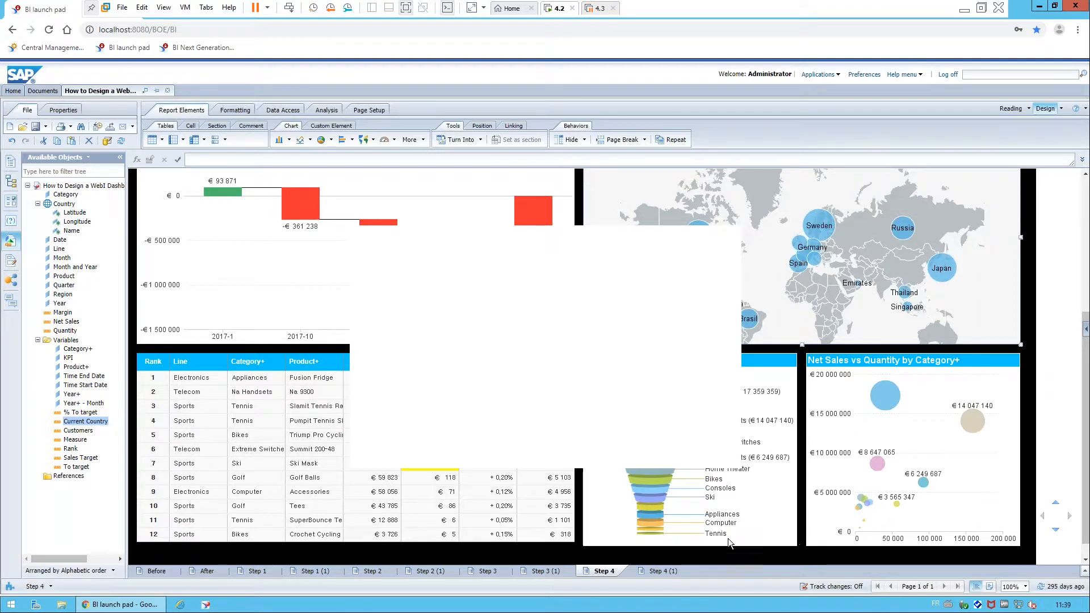
{"action": "mouse_move", "coordinate": [718, 517]}
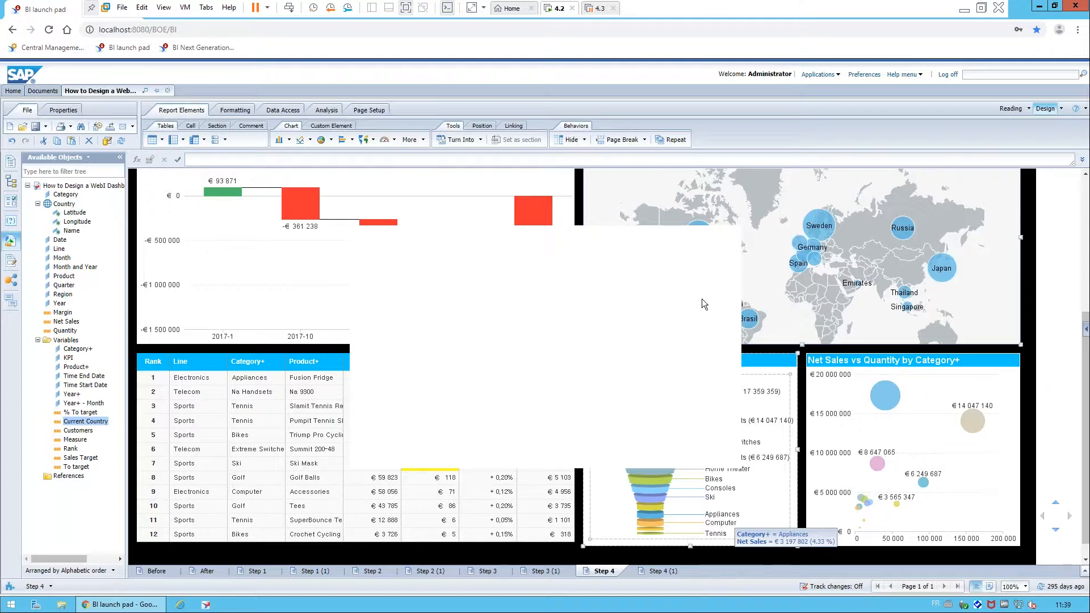
{"action": "left_click", "coordinate": [905, 441]}
{"action": "scroll", "coordinate": [904, 438], "scroll_direction": "up", "scroll_amount": 3}
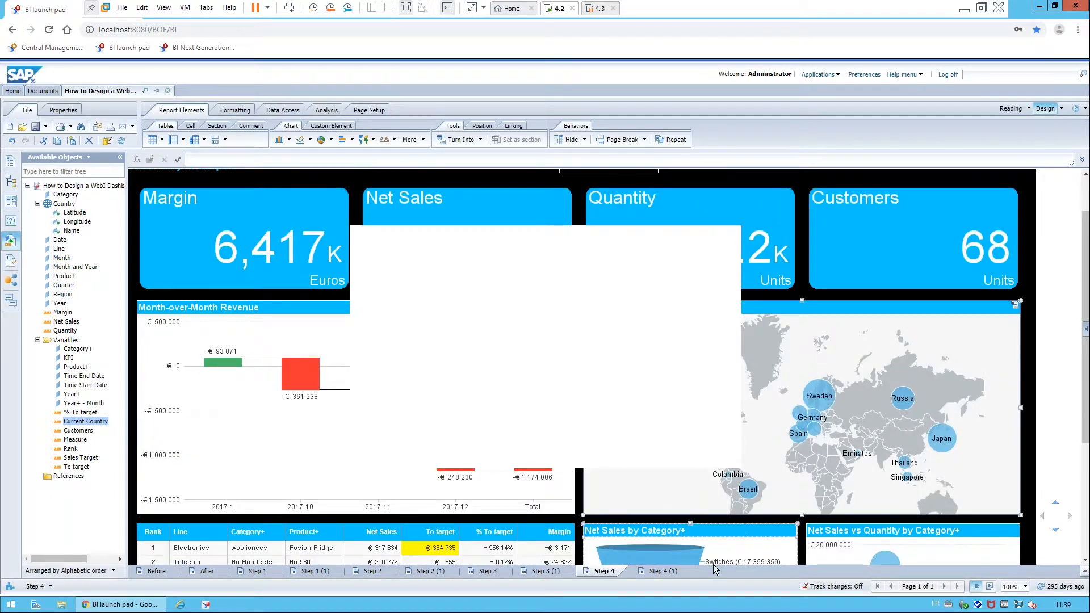
{"action": "left_click", "coordinate": [764, 538]}
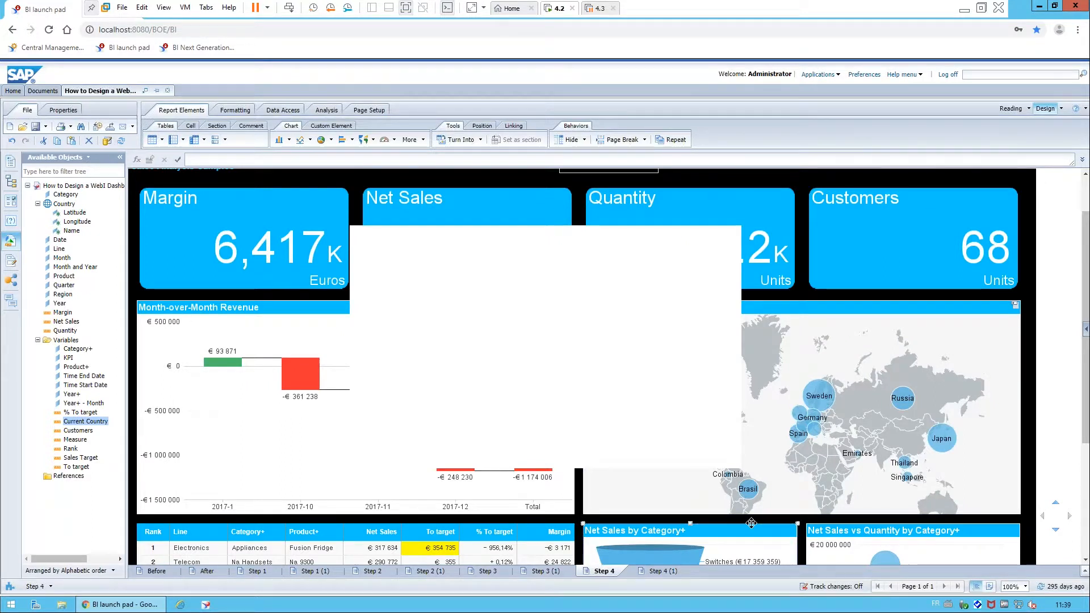
{"action": "right_click", "coordinate": [751, 523]}
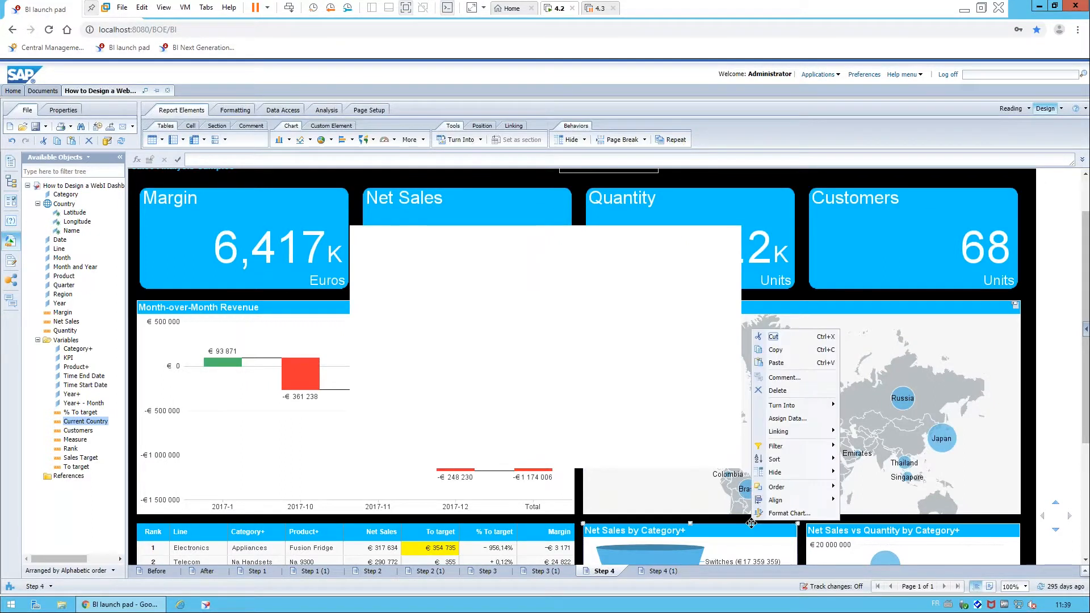
{"action": "left_click", "coordinate": [792, 512]}
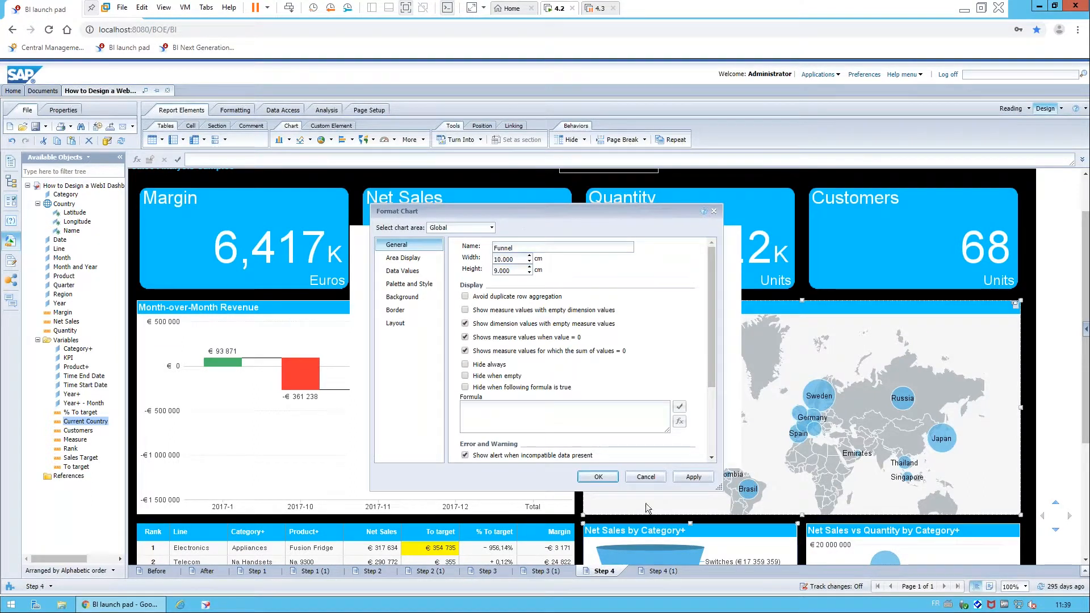
{"action": "left_click", "coordinate": [646, 477]}
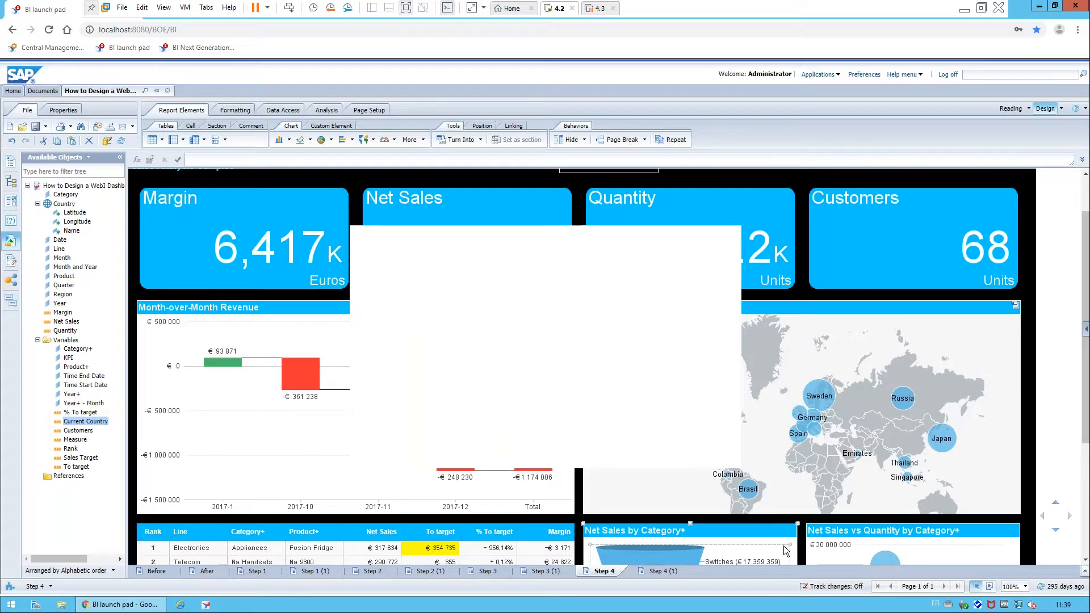
{"action": "scroll", "coordinate": [785, 550], "scroll_direction": "down", "scroll_amount": 1}
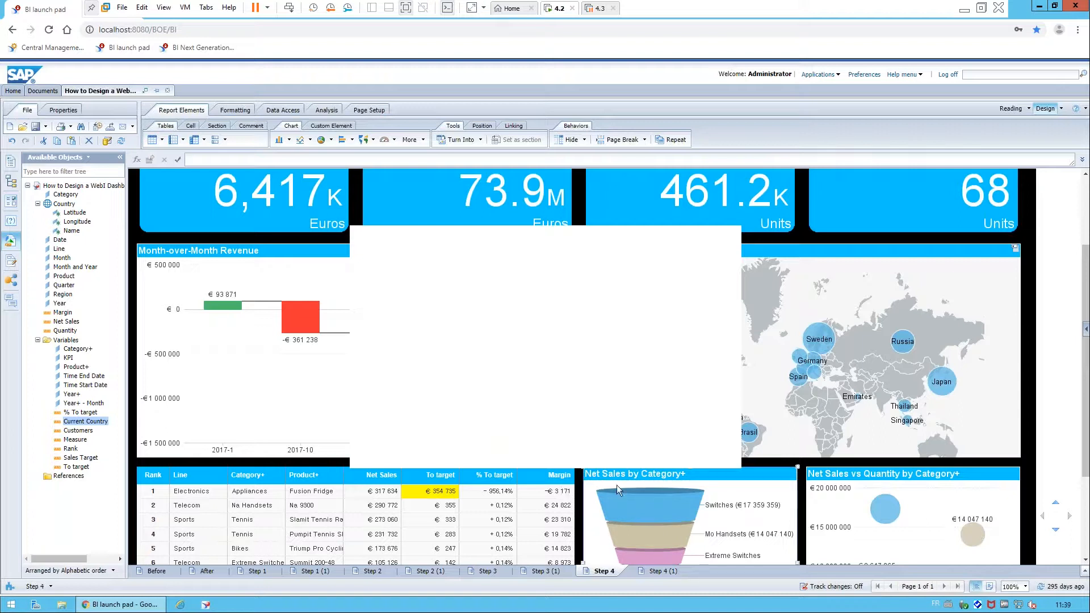
{"action": "left_click", "coordinate": [809, 473]}
{"action": "left_click", "coordinate": [775, 468]}
{"action": "left_click", "coordinate": [205, 418]}
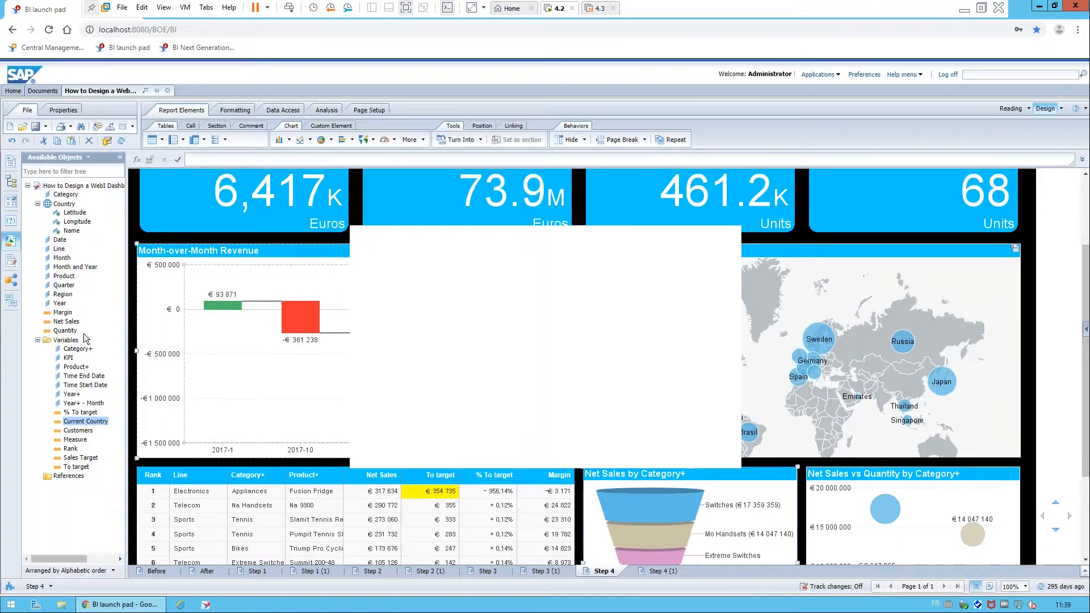
Step: Review the formula of the KPI variable and close its definition without changes
{"action": "left_click", "coordinate": [68, 358]}
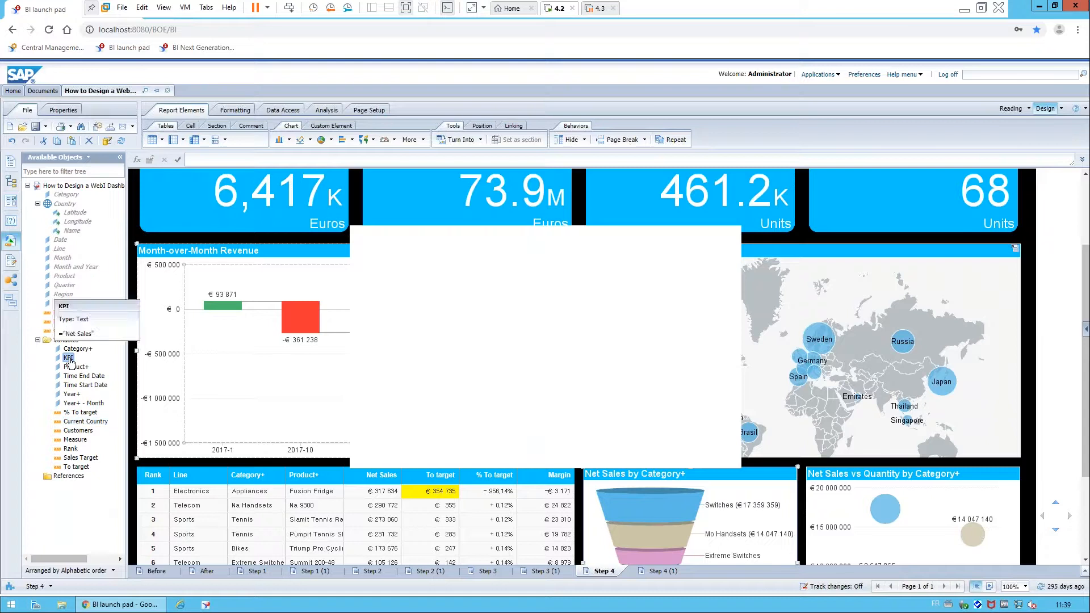
{"action": "double_click", "coordinate": [68, 358]}
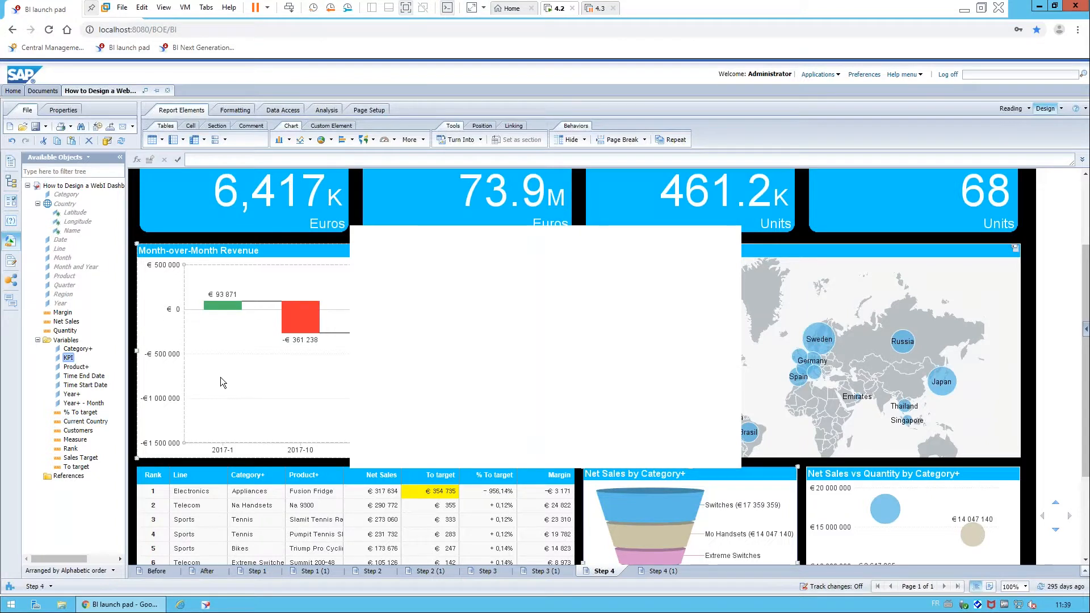
{"action": "left_click_drag", "start_coordinate": [405, 316], "coordinate": [427, 316]}
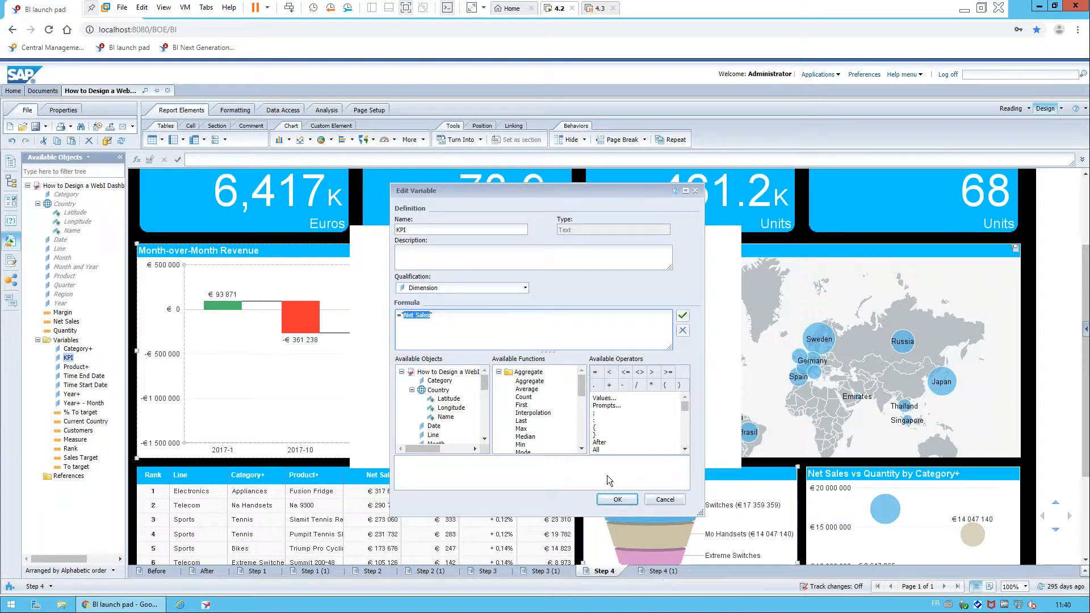
{"action": "left_click", "coordinate": [659, 499]}
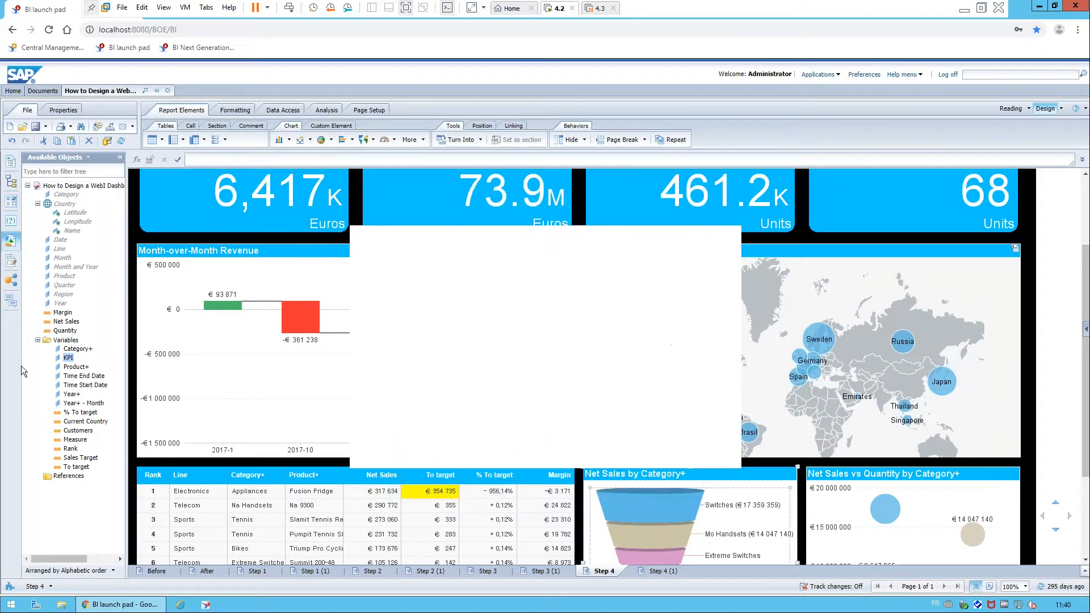
Step: Review the formula of the Measure variable, highlighting its KPI condition and the Net Sales and Margin results, and close its definition
{"action": "double_click", "coordinate": [76, 441]}
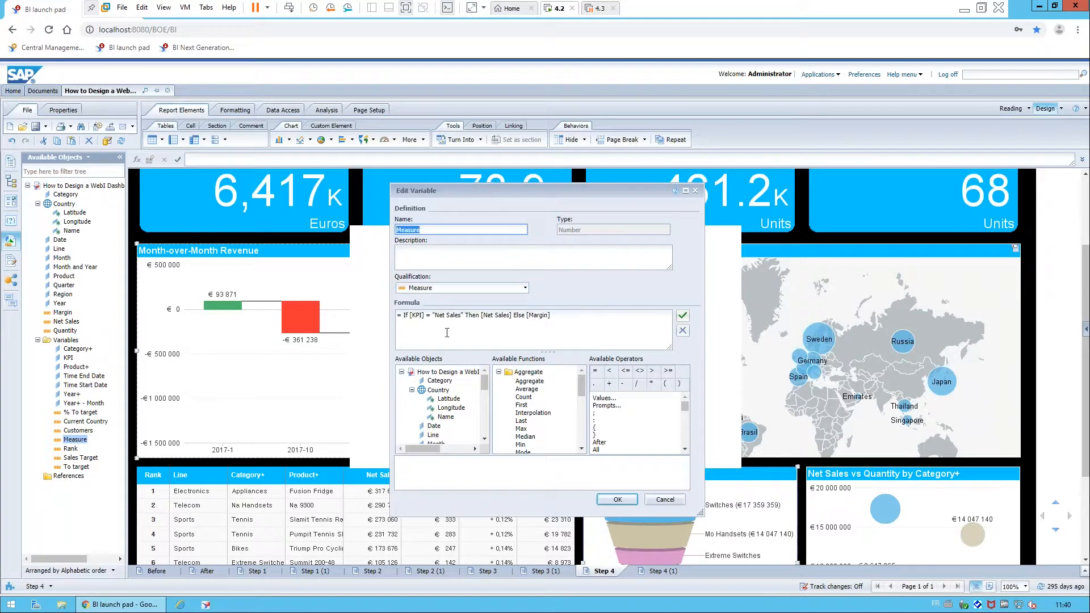
{"action": "double_click", "coordinate": [416, 315]}
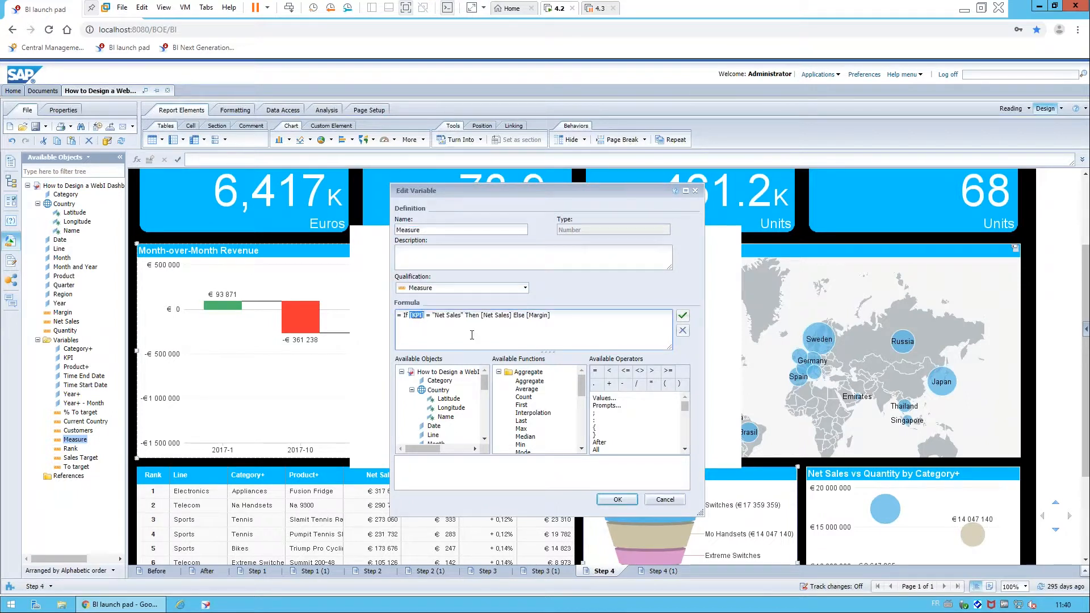
{"action": "left_click_drag", "start_coordinate": [433, 316], "coordinate": [462, 312]}
{"action": "left_click_drag", "start_coordinate": [482, 316], "coordinate": [516, 317]}
{"action": "left_click_drag", "start_coordinate": [528, 315], "coordinate": [551, 316]}
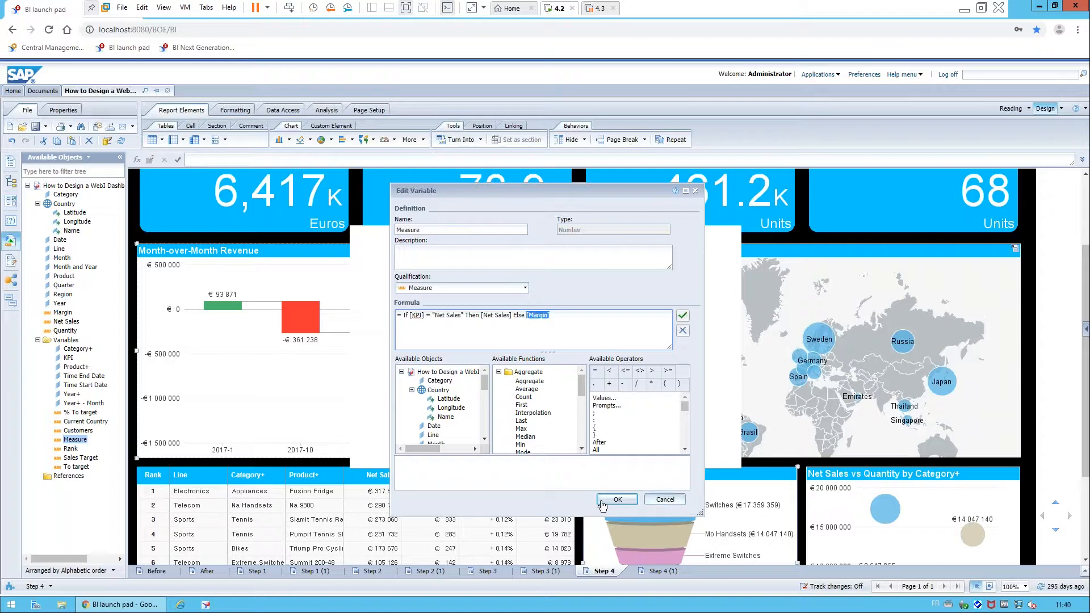
Step: Start a new report input control based on the KPI variable
{"action": "left_click", "coordinate": [10, 201]}
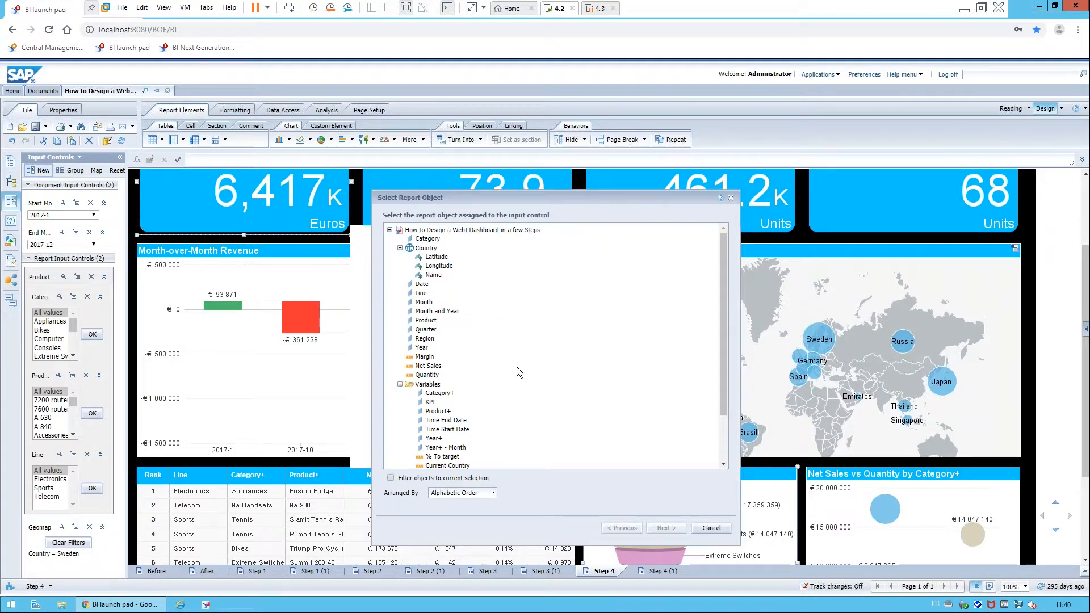
{"action": "left_click", "coordinate": [431, 402]}
{"action": "left_click", "coordinate": [666, 527]}
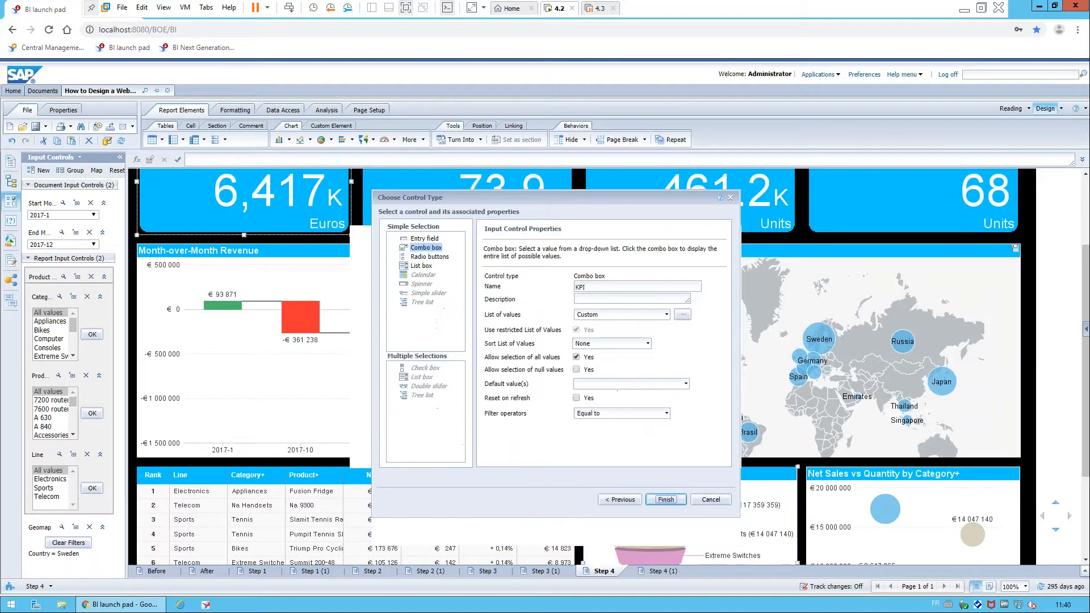
Step: Define the KPI combo box's custom list of values with Net Sales and Margin
{"action": "left_click", "coordinate": [683, 314]}
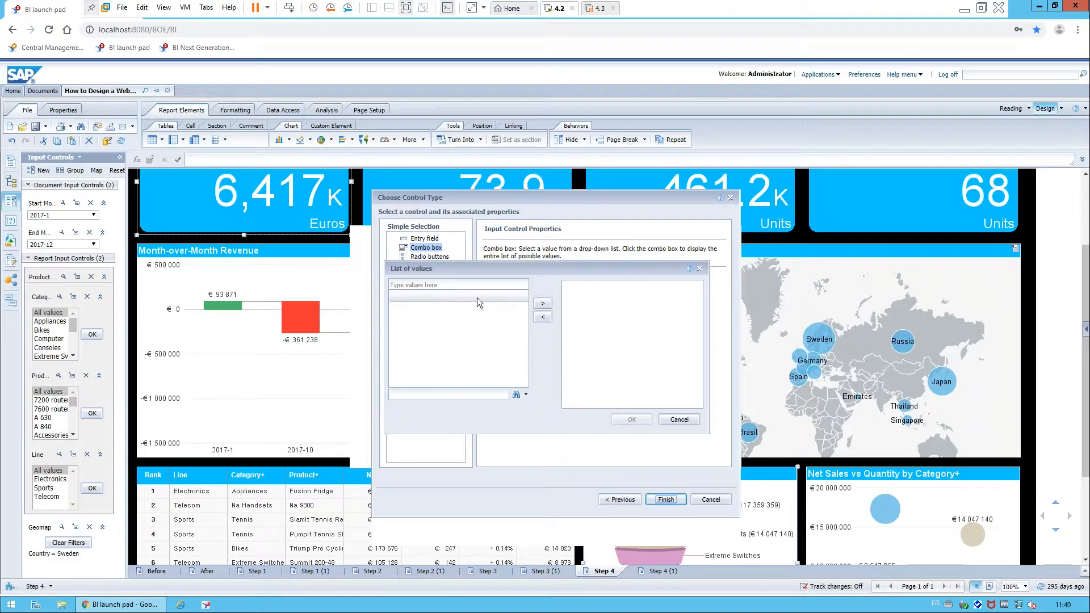
{"action": "left_click", "coordinate": [416, 297]}
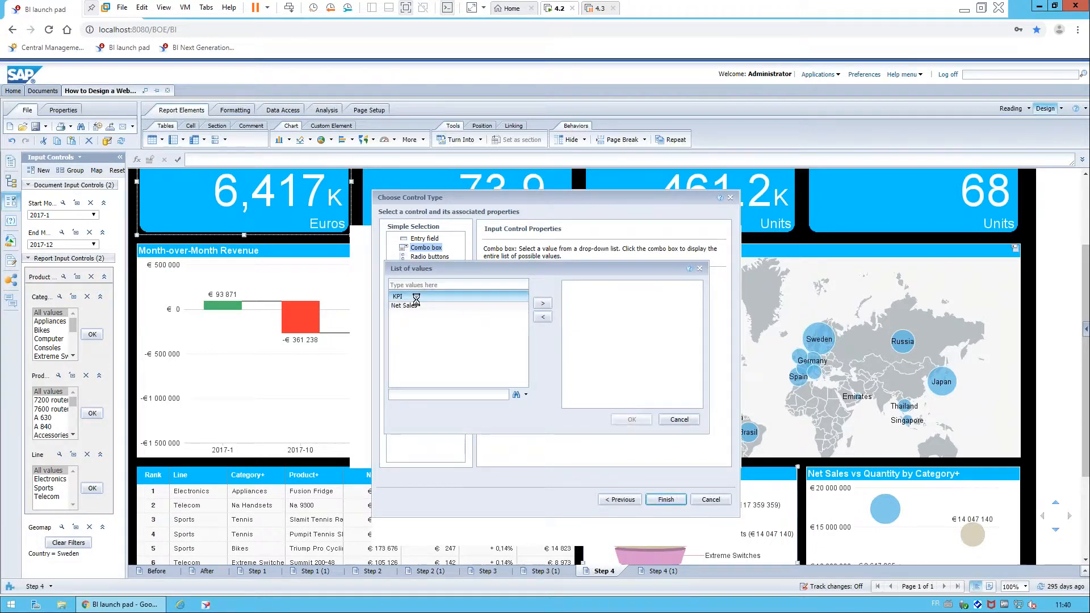
{"action": "left_click", "coordinate": [454, 305]}
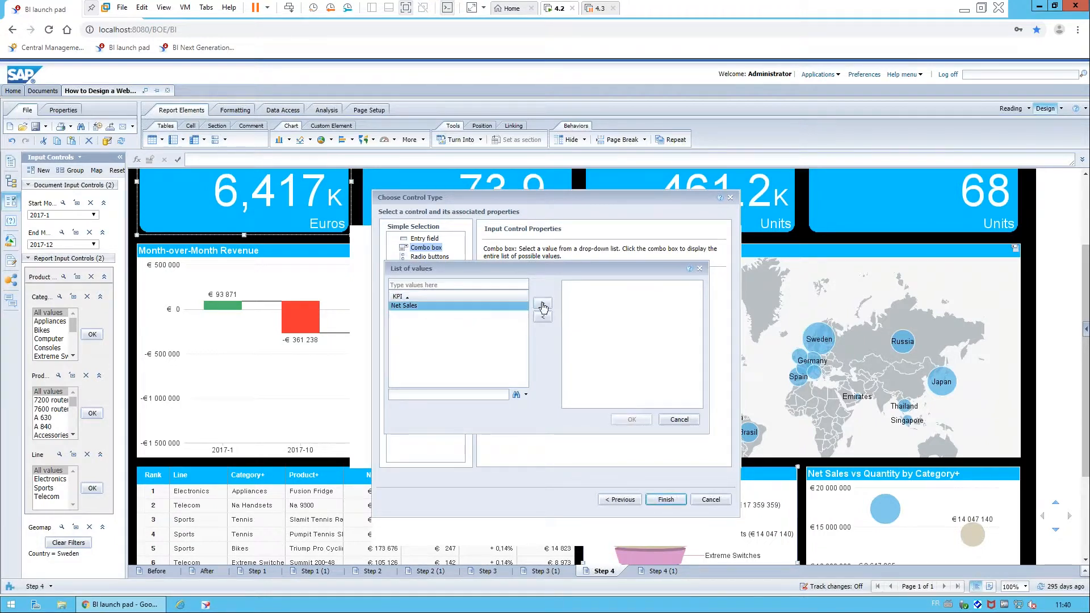
{"action": "double_click", "coordinate": [451, 305]}
{"action": "left_click", "coordinate": [428, 285]}
{"action": "type", "text": "Margin"}
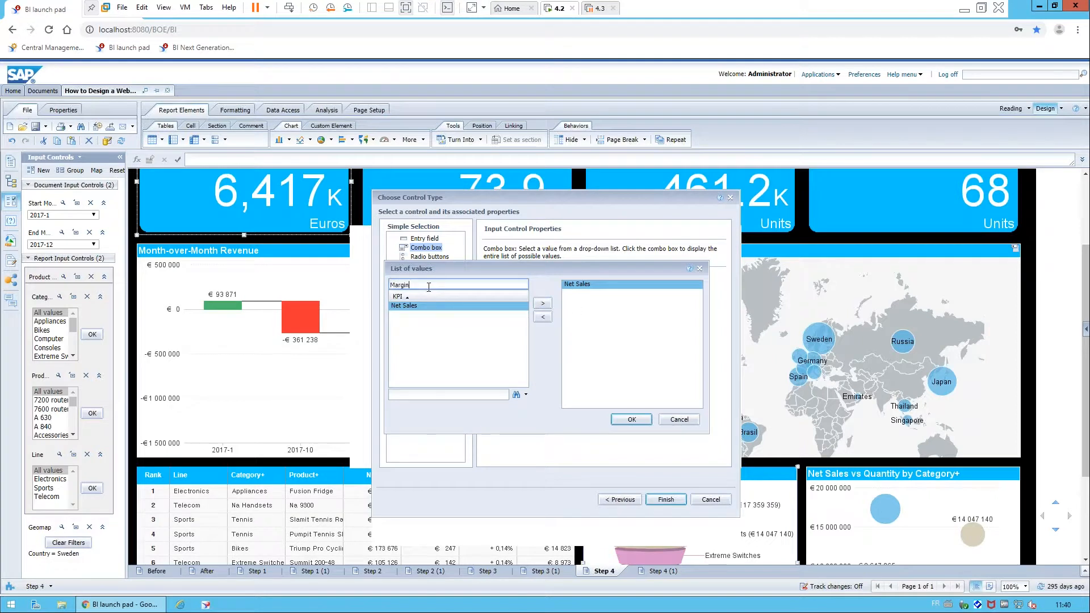
{"action": "left_click", "coordinate": [542, 303]}
{"action": "left_click", "coordinate": [634, 419]}
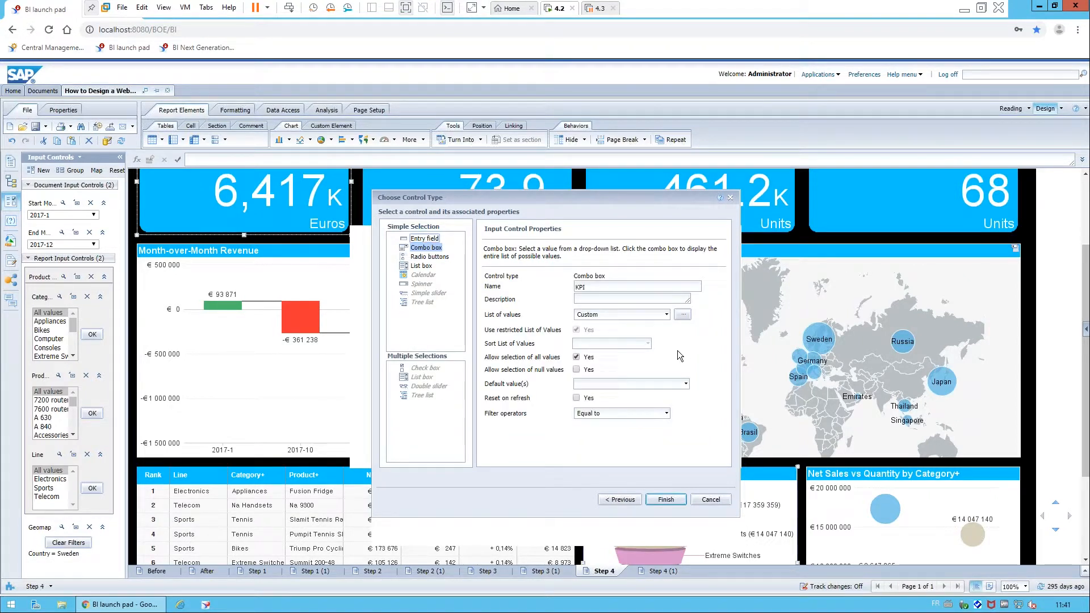
Step: Disallow selection of all values, set the default value to Net Sales, and finish the KPI input control
{"action": "left_click", "coordinate": [577, 357]}
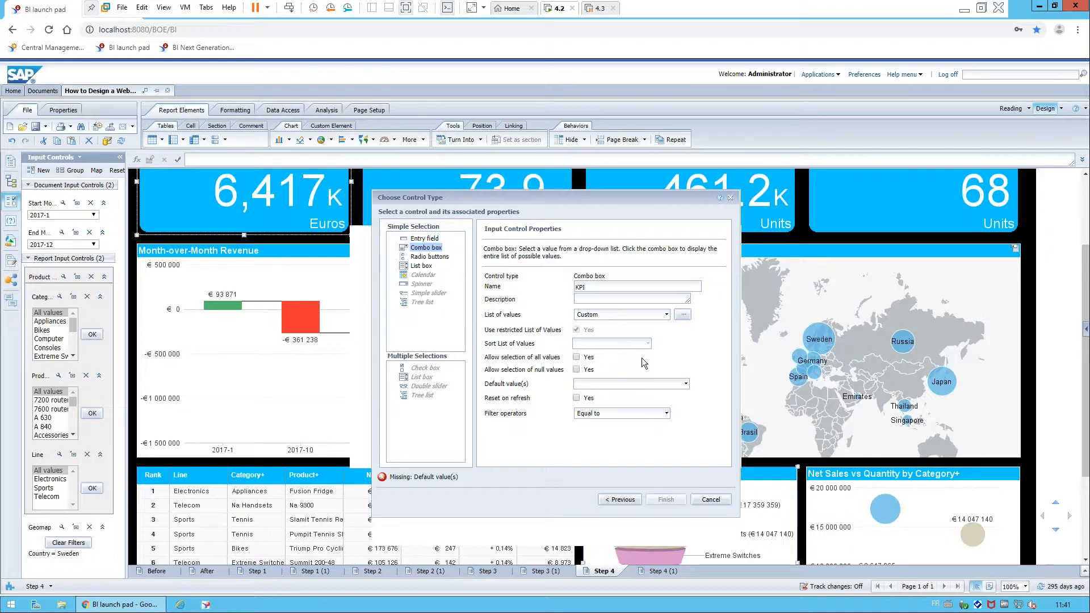
{"action": "left_click", "coordinate": [686, 385]}
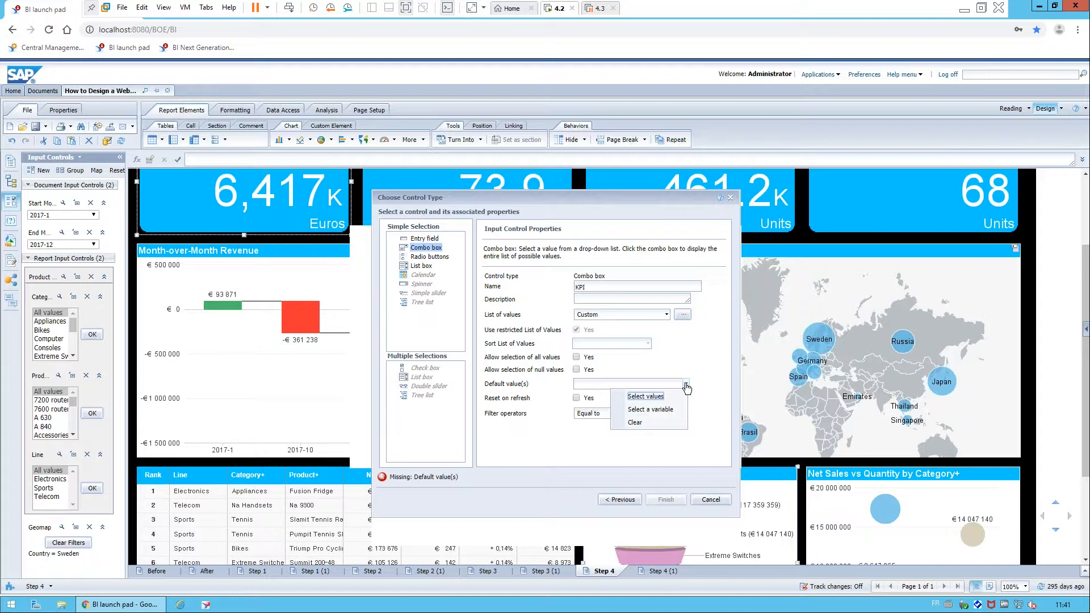
{"action": "left_click", "coordinate": [645, 397]}
{"action": "left_click", "coordinate": [414, 307]}
{"action": "left_click", "coordinate": [543, 303]}
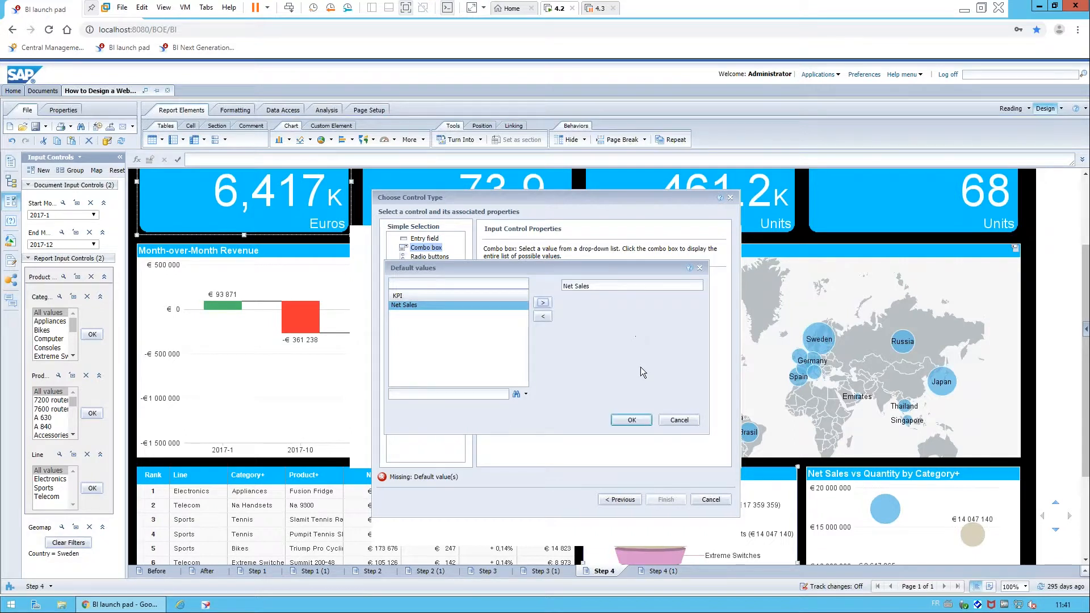
{"action": "left_click", "coordinate": [631, 419]}
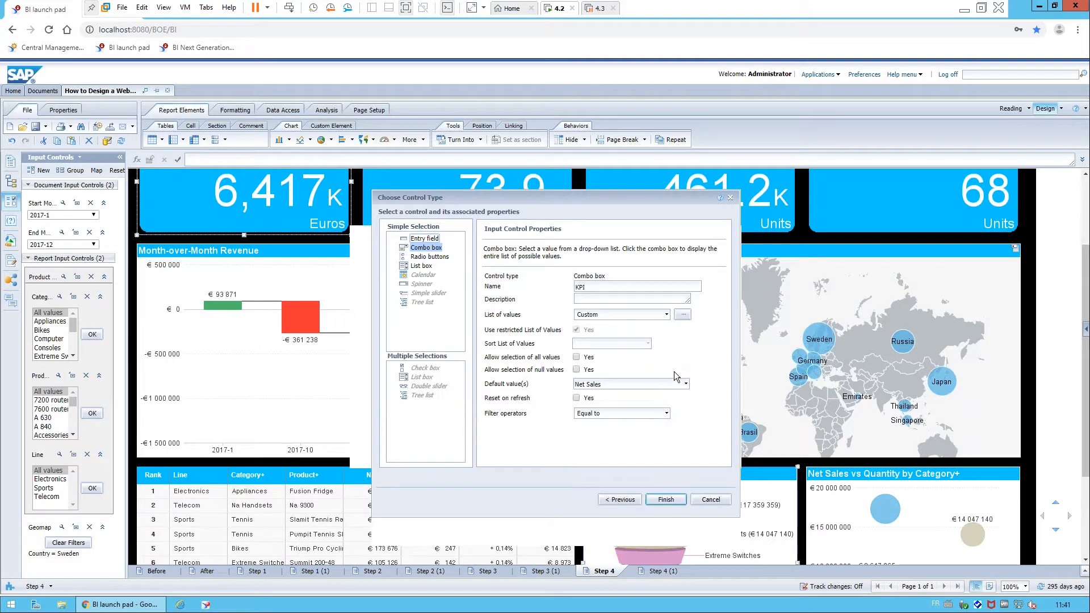
{"action": "left_click", "coordinate": [668, 502]}
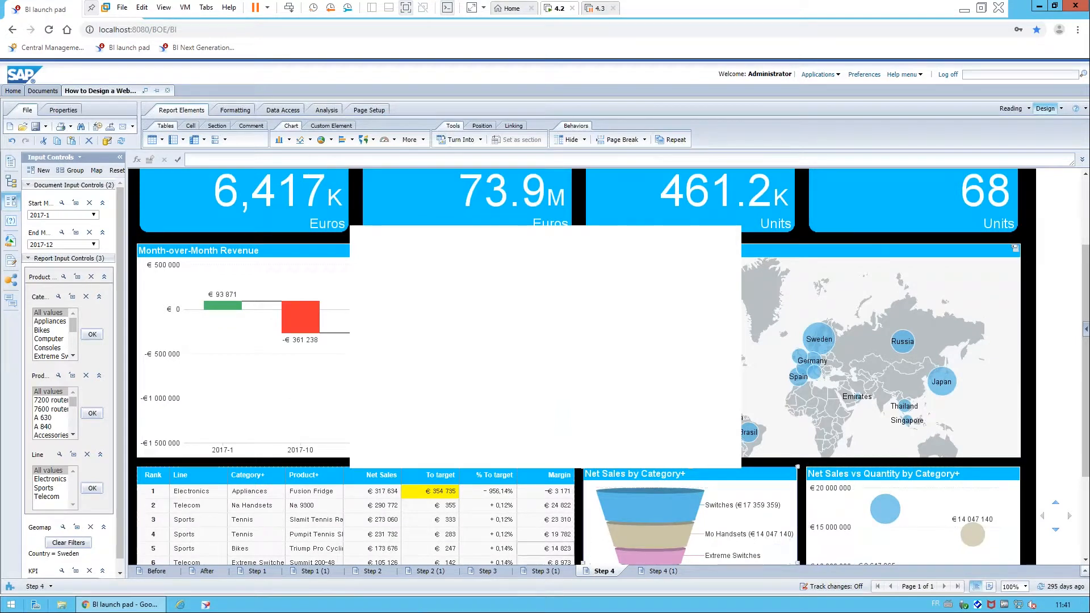
Step: Set the KPI input control to Margin and check the charts in the lower part of the dashboard
{"action": "left_click", "coordinate": [120, 572]}
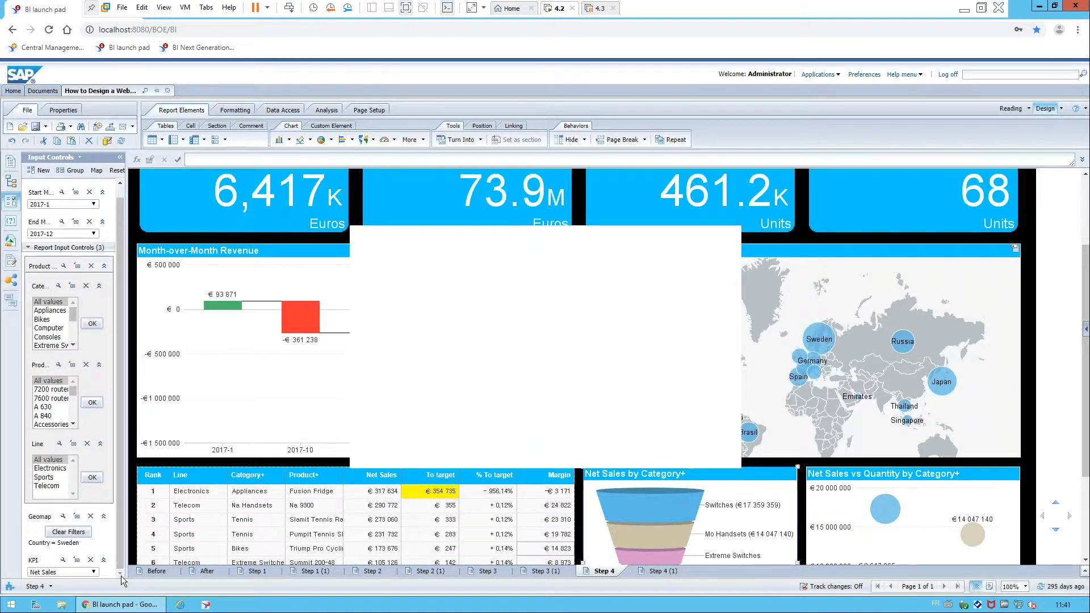
{"action": "left_click", "coordinate": [88, 573]}
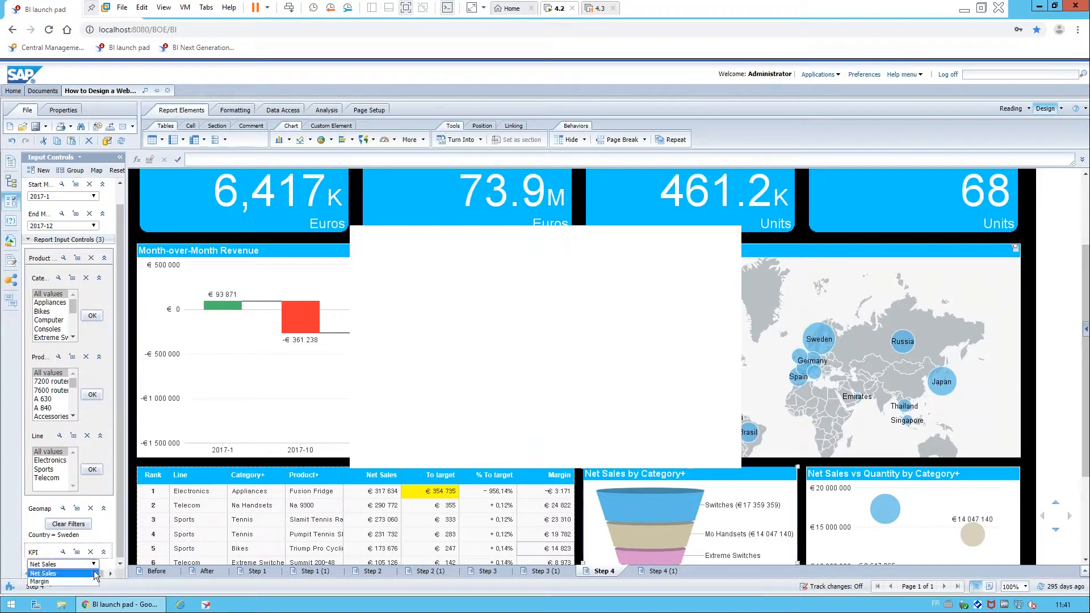
{"action": "left_click", "coordinate": [68, 582]}
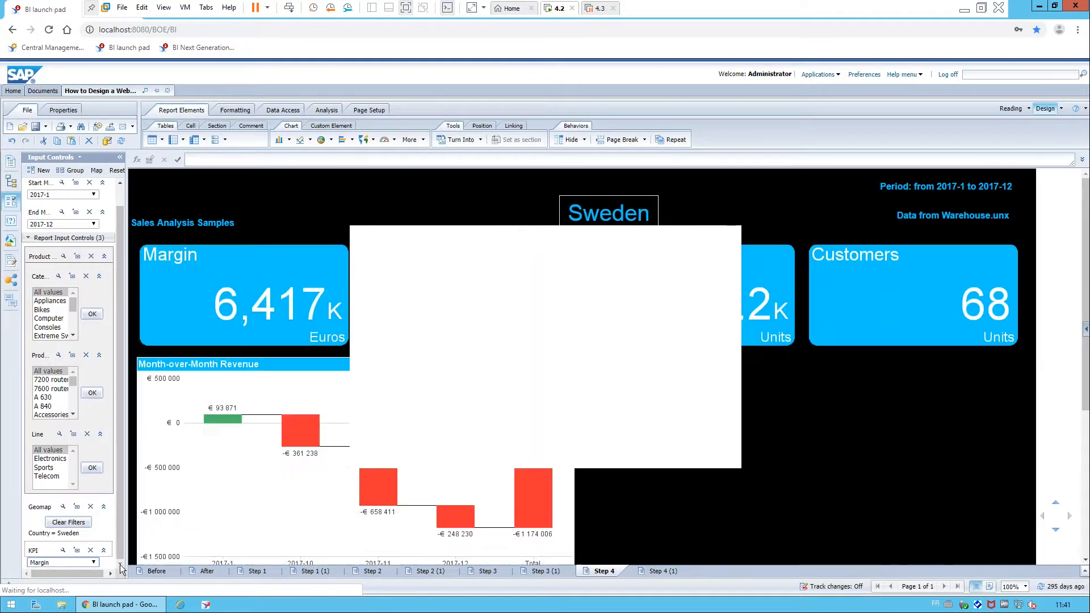
{"action": "scroll", "coordinate": [593, 502], "scroll_direction": "down", "scroll_amount": 2}
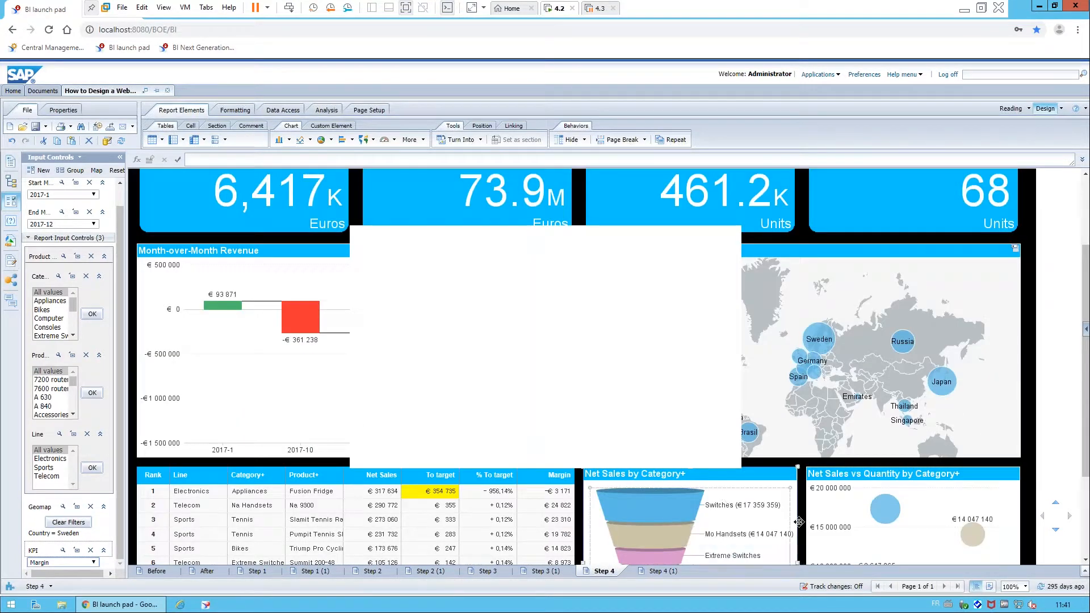
{"action": "scroll", "coordinate": [738, 538], "scroll_direction": "down", "scroll_amount": 2}
{"action": "scroll", "coordinate": [738, 537], "scroll_direction": "up", "scroll_amount": 2}
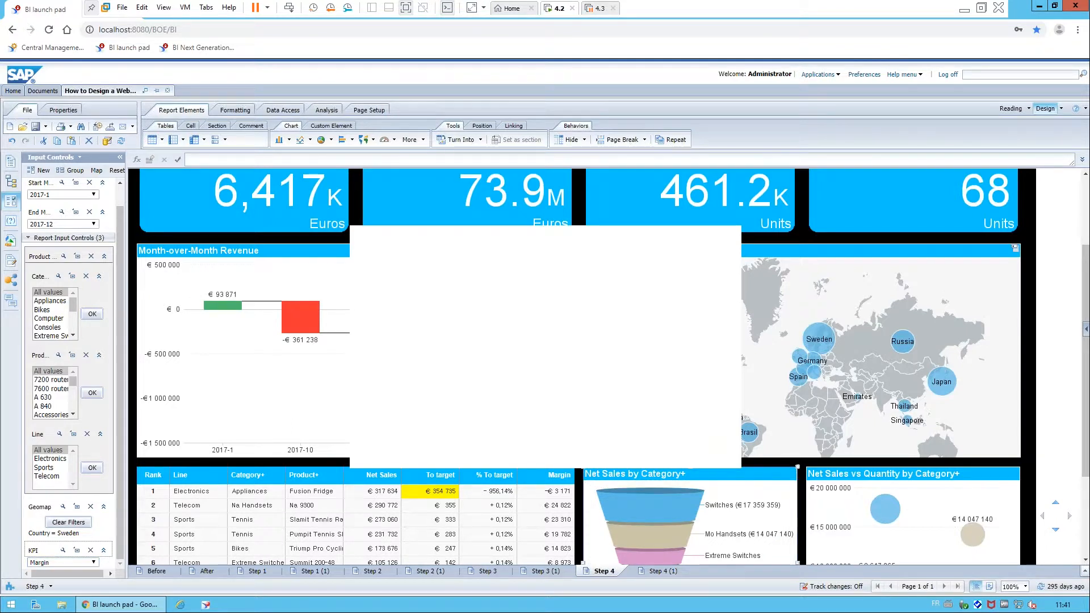
Step: Change the title label of the Net Sales by Category+ funnel chart from automatic to custom
{"action": "right_click", "coordinate": [773, 464]}
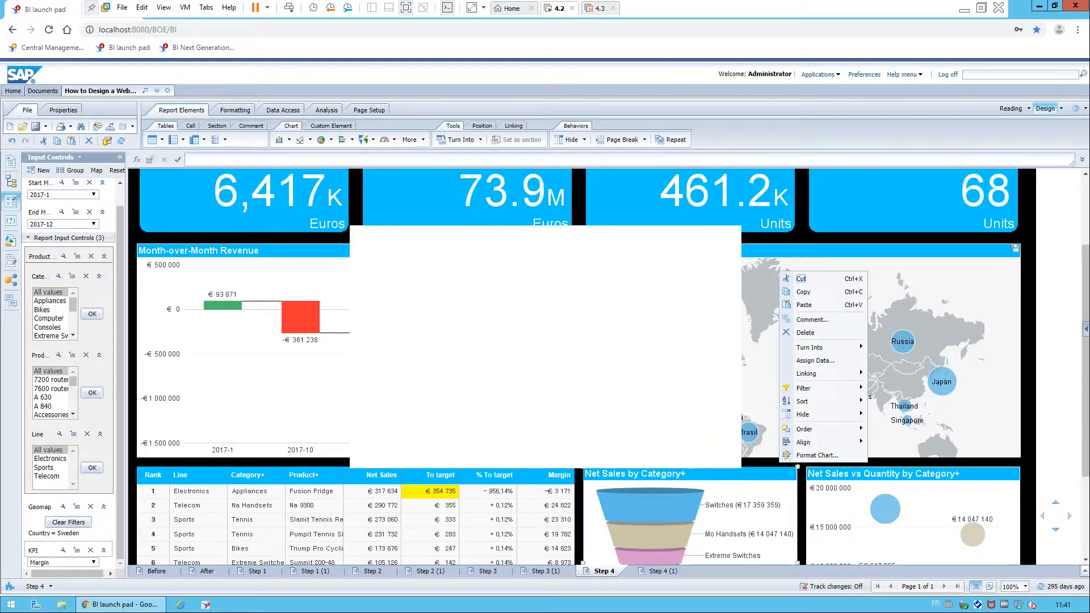
{"action": "left_click", "coordinate": [815, 458]}
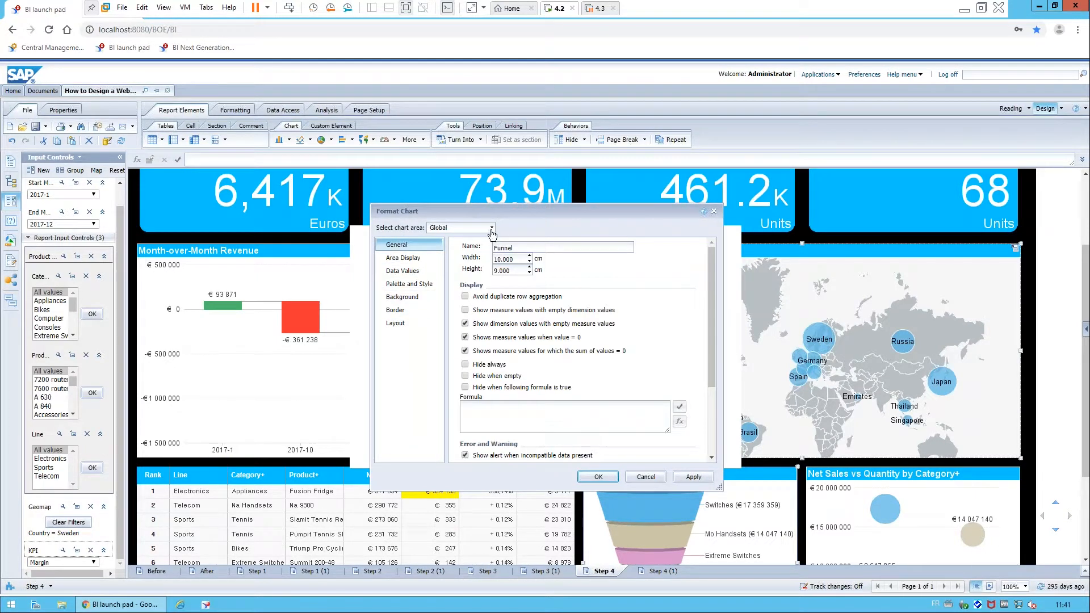
{"action": "left_click", "coordinate": [492, 233]}
{"action": "left_click", "coordinate": [454, 258]}
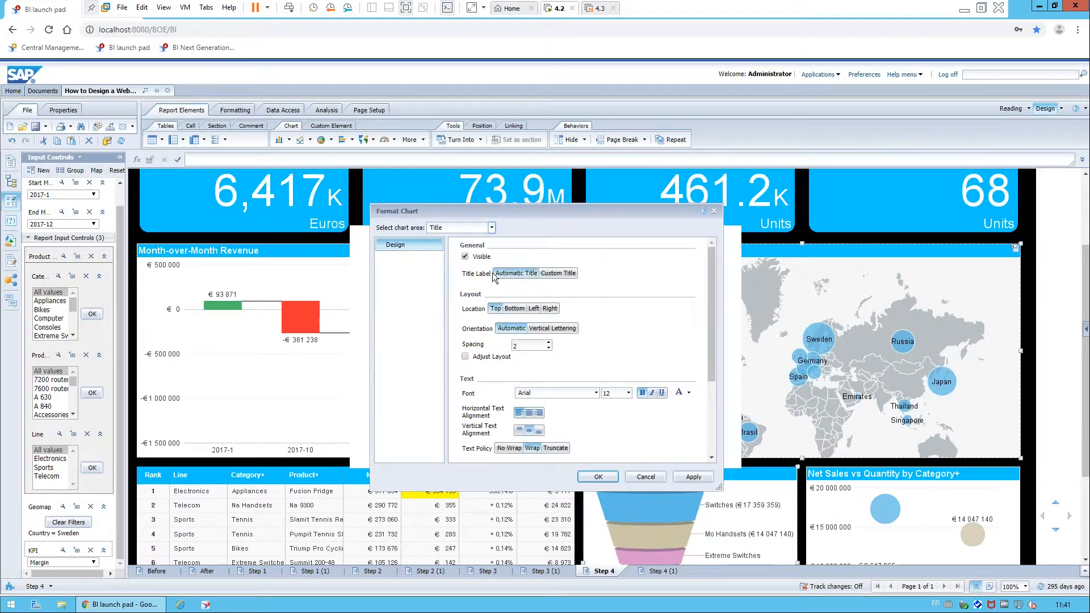
{"action": "left_click", "coordinate": [567, 275]}
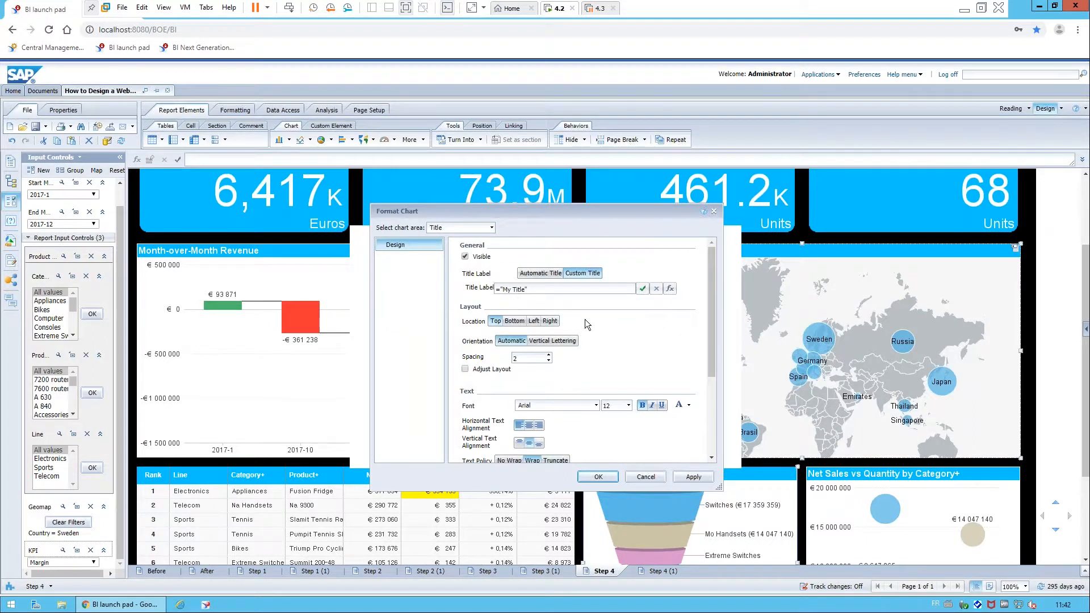
Step: Try to apply =[KPI]+" by Category+] as the funnel chart's custom title formula
{"action": "left_click", "coordinate": [573, 291]}
{"action": "key", "text": "BackSpace"}
{"action": "key", "text": "BackSpace"}
{"action": "key", "text": "BackSpace"}
{"action": "key", "text": "BackSpace"}
{"action": "key", "text": "BackSpace"}
{"action": "key", "text": "BackSpace"}
{"action": "key", "text": "BackSpace"}
{"action": "key", "text": "BackSpace"}
{"action": "type", "text": "Category+]"}
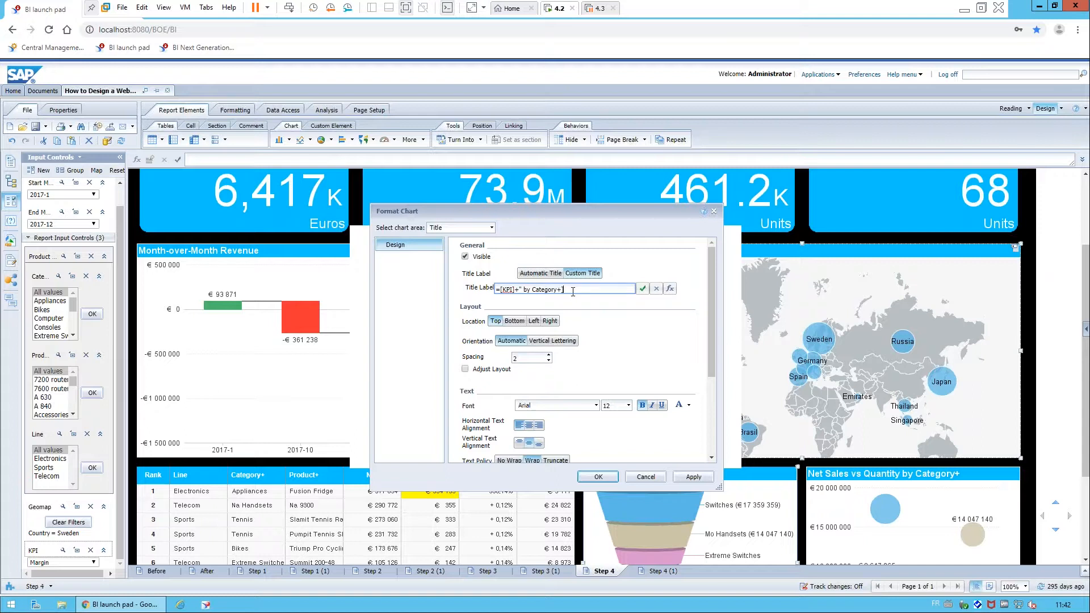
{"action": "left_click", "coordinate": [597, 477]}
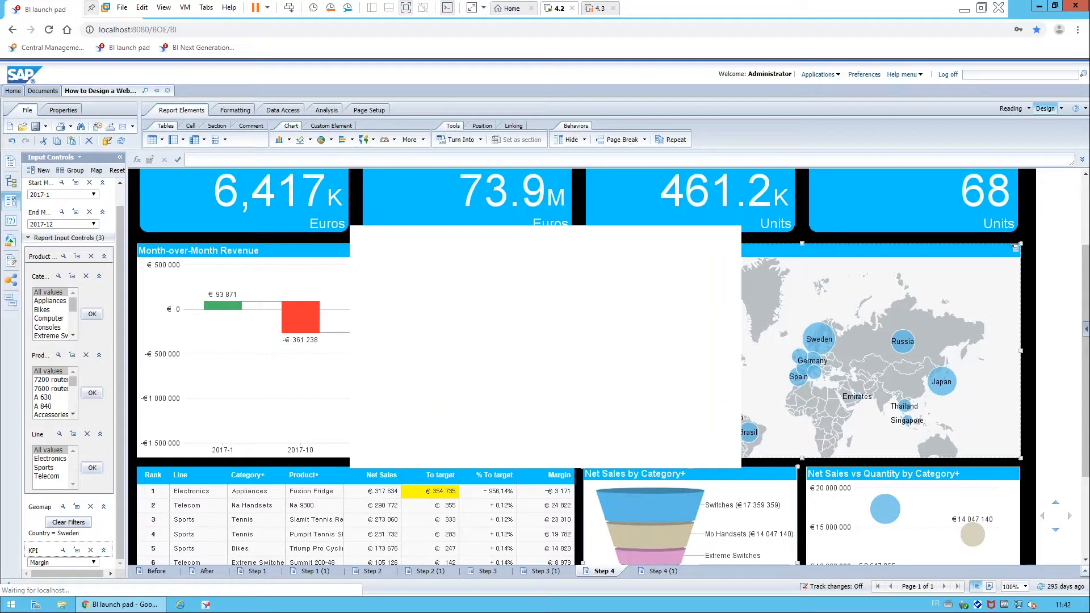
{"action": "left_click", "coordinate": [602, 376]}
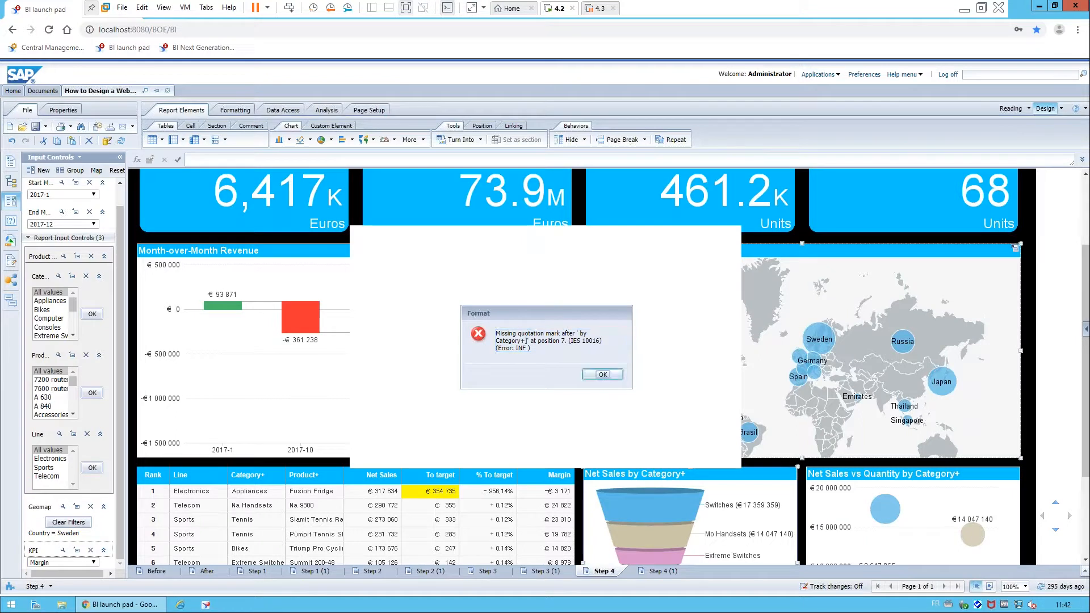
Step: Return to the funnel chart's title formatting and use a custom title label
{"action": "left_click", "coordinate": [704, 479]}
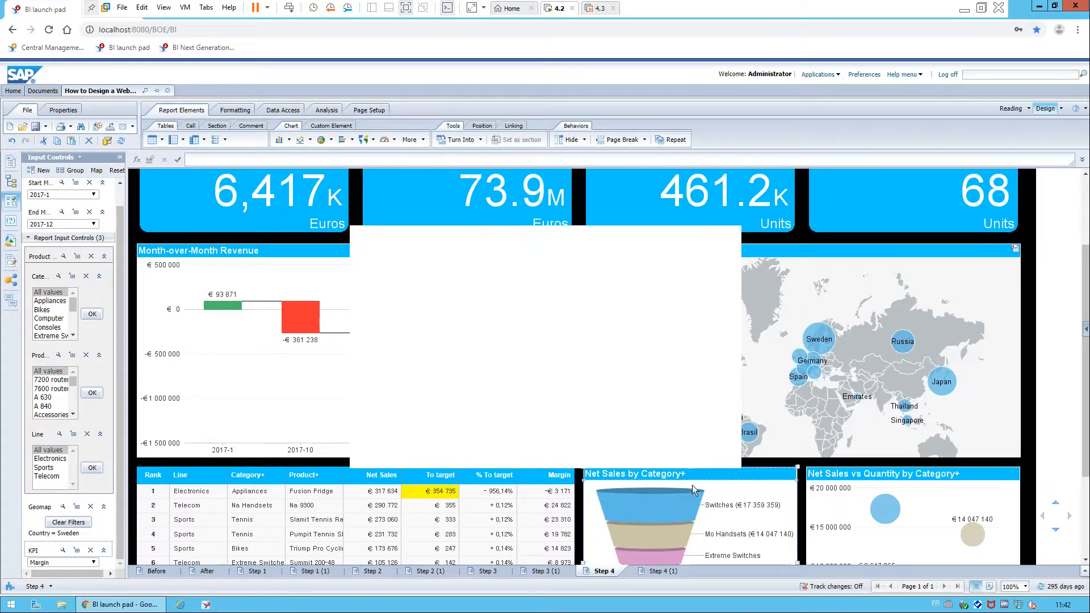
{"action": "right_click", "coordinate": [750, 465]}
{"action": "left_click", "coordinate": [782, 456]}
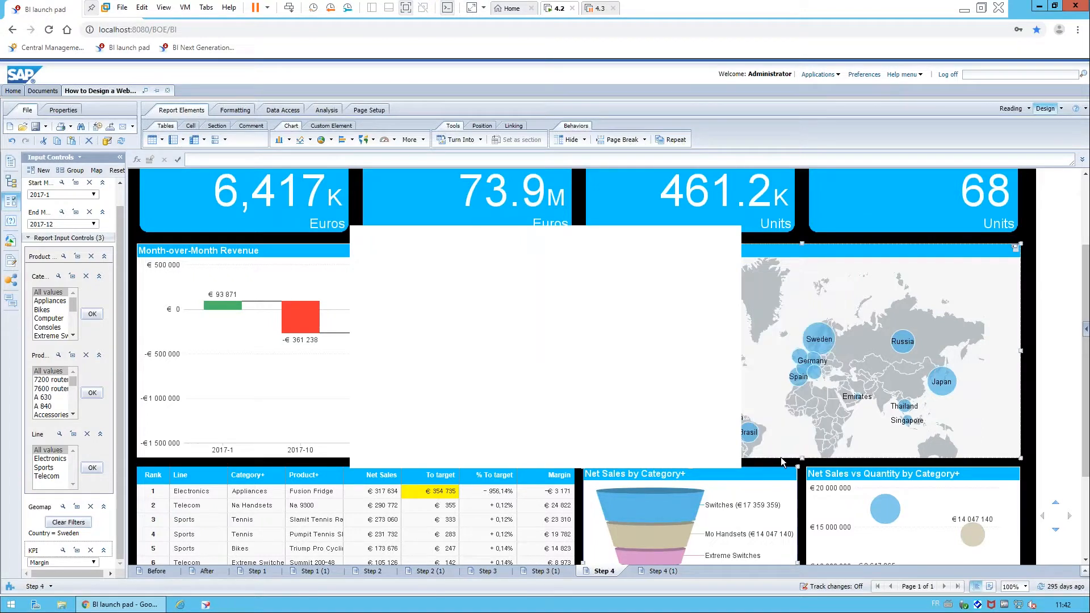
{"action": "left_click", "coordinate": [492, 228]}
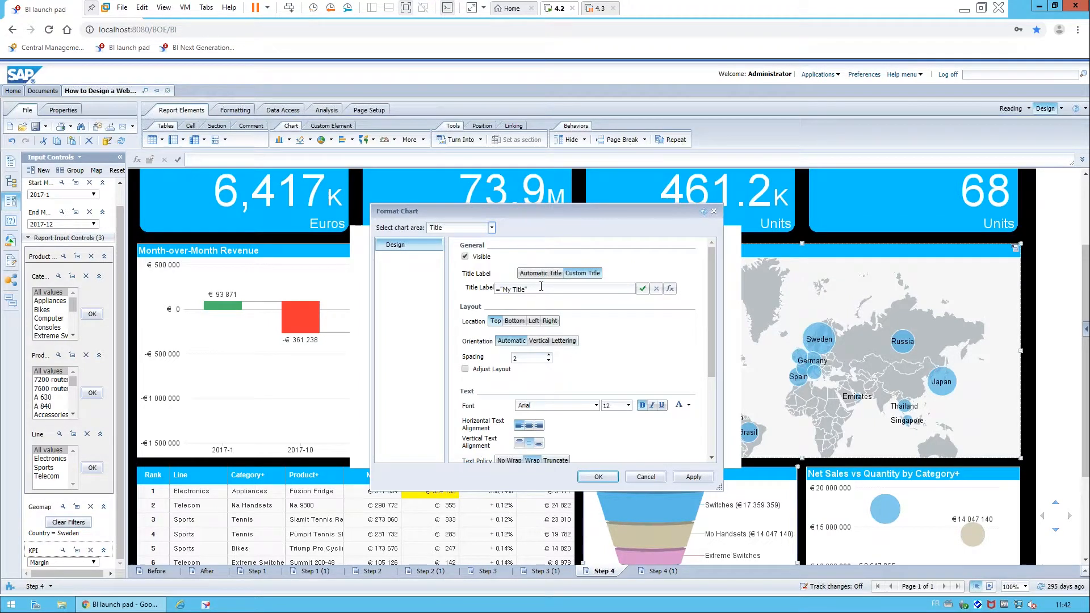
{"action": "left_click", "coordinate": [540, 287]}
Step: Define the funnel chart's title as =[KPI]+" by Category" in the Formula Editor, validate the formula and apply the formatting
{"action": "left_click", "coordinate": [670, 289]}
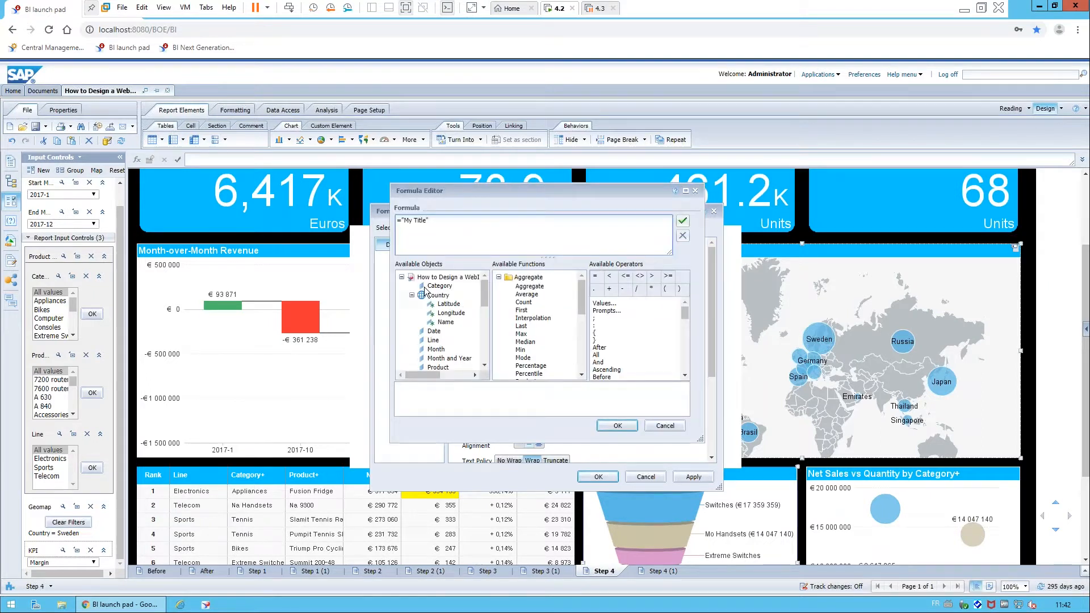
{"action": "left_click", "coordinate": [484, 365]}
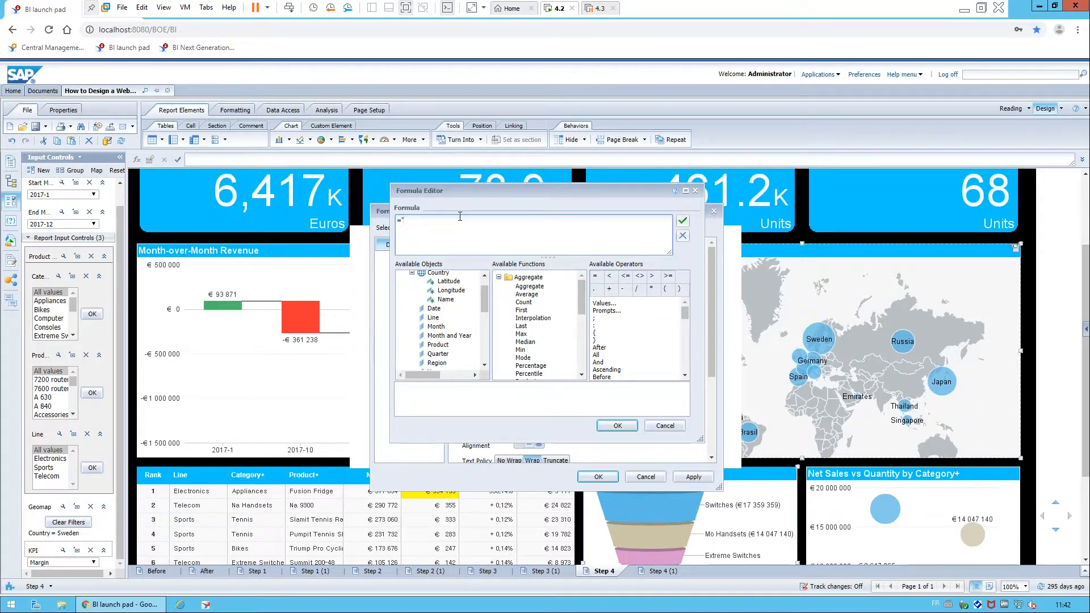
{"action": "left_click", "coordinate": [485, 352]}
{"action": "left_click_drag", "start_coordinate": [442, 339], "coordinate": [449, 218]}
{"action": "type", "text": "+"}
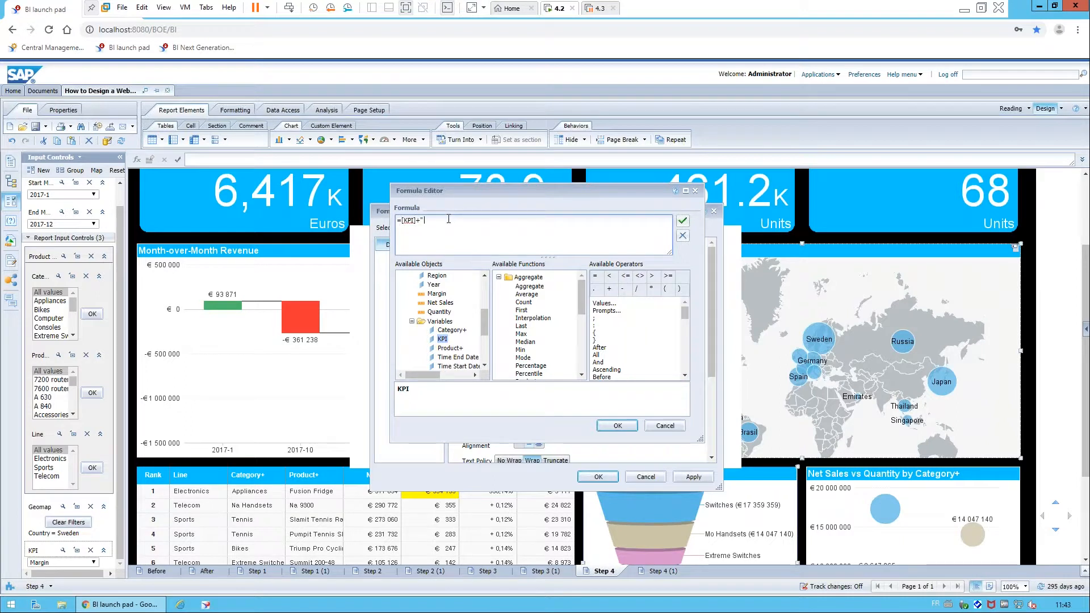
{"action": "type", "text": "\" by Category\""}
{"action": "left_click", "coordinate": [683, 221]}
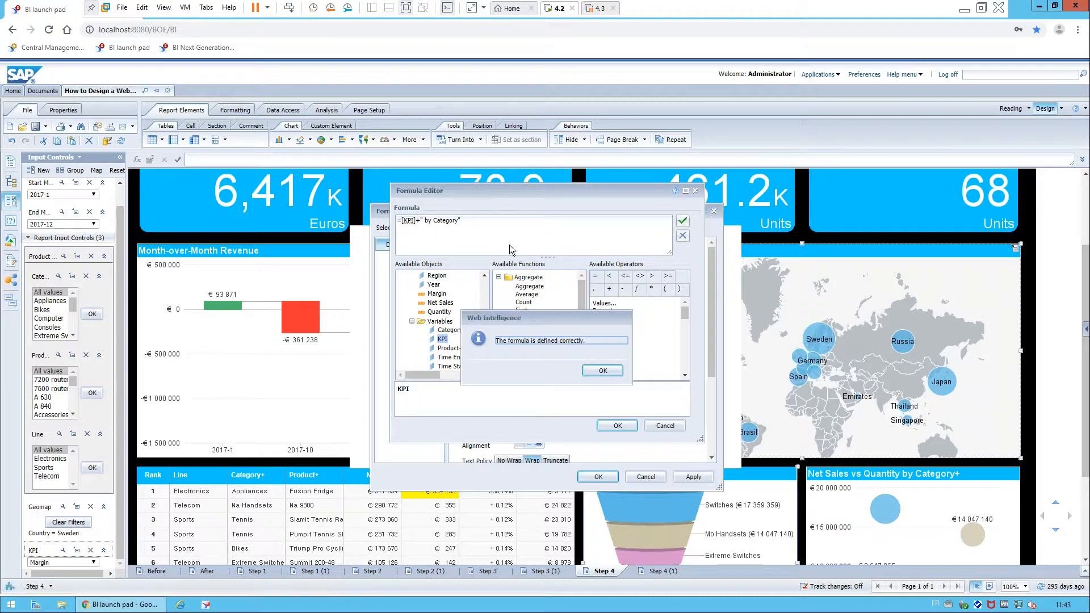
{"action": "left_click", "coordinate": [603, 373]}
{"action": "left_click", "coordinate": [619, 427]}
{"action": "left_click", "coordinate": [598, 476]}
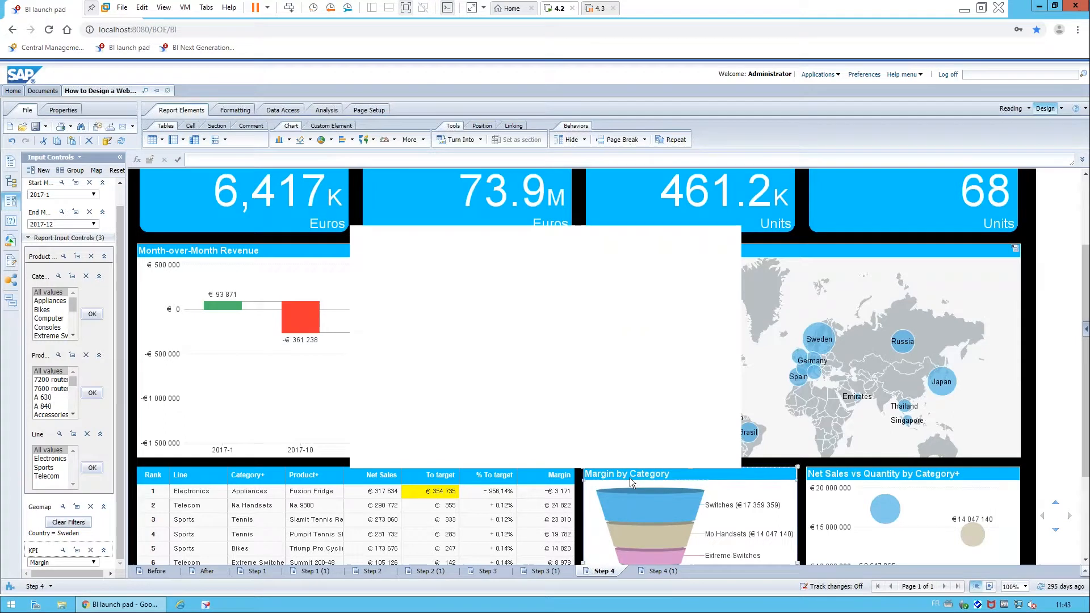
Step: Set the KPI input control to Net Sales
{"action": "left_click", "coordinate": [94, 563]}
{"action": "left_click", "coordinate": [73, 572]}
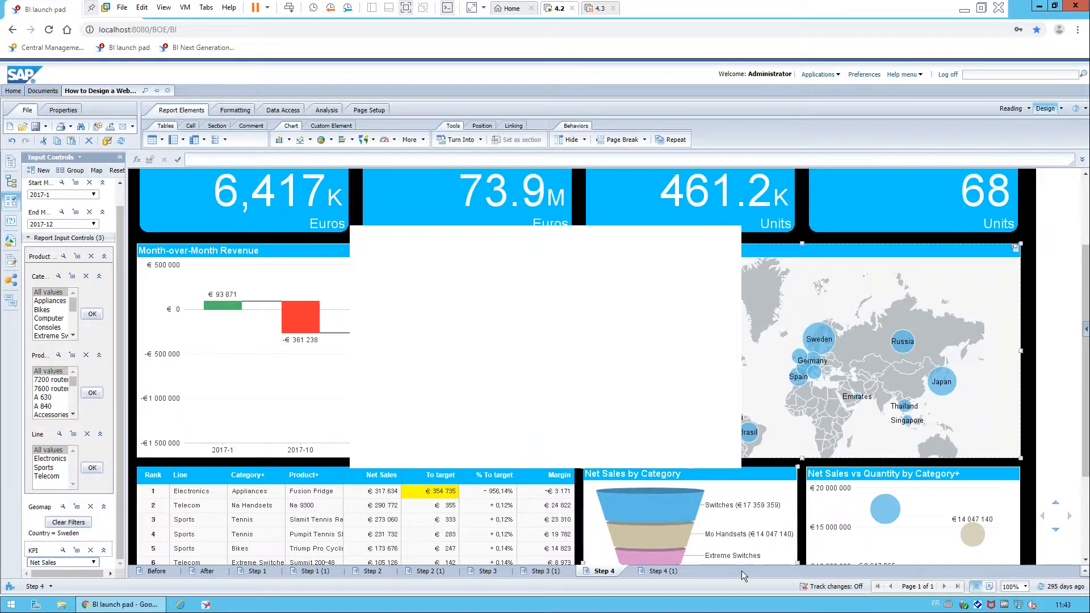
Step: Copy the Net Sales vs Quantity by Category+ bubble chart and paste a duplicate into the report
{"action": "left_click", "coordinate": [968, 468]}
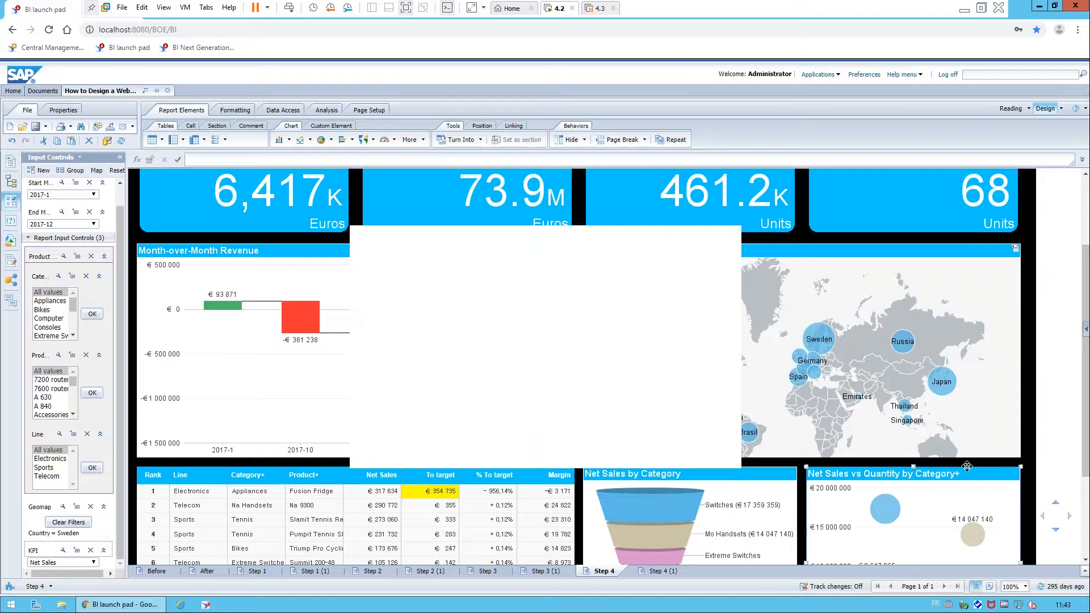
{"action": "right_click", "coordinate": [962, 466]}
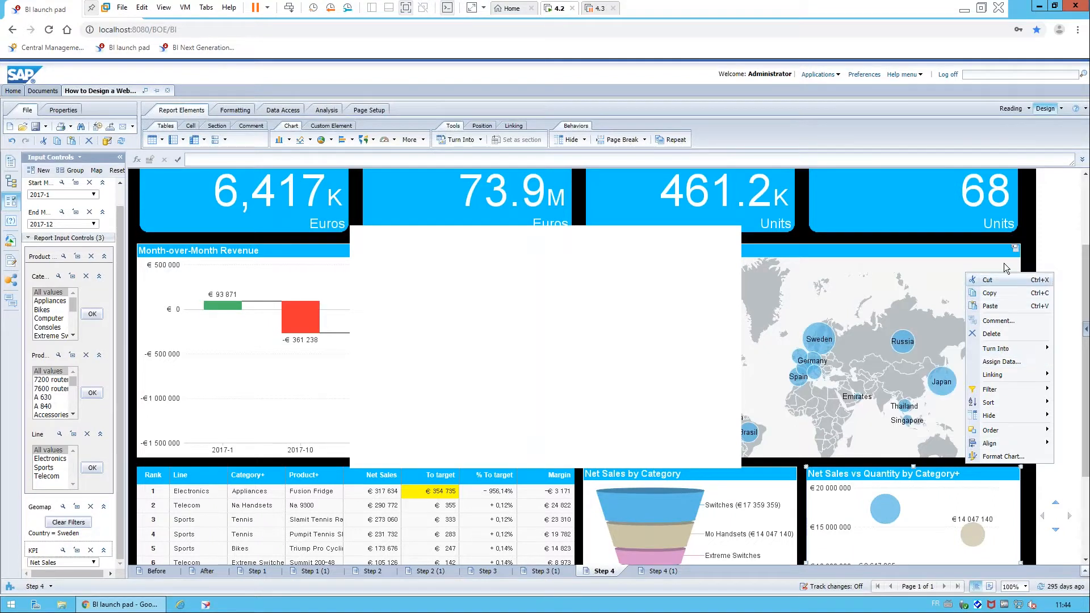
{"action": "left_click", "coordinate": [997, 294]}
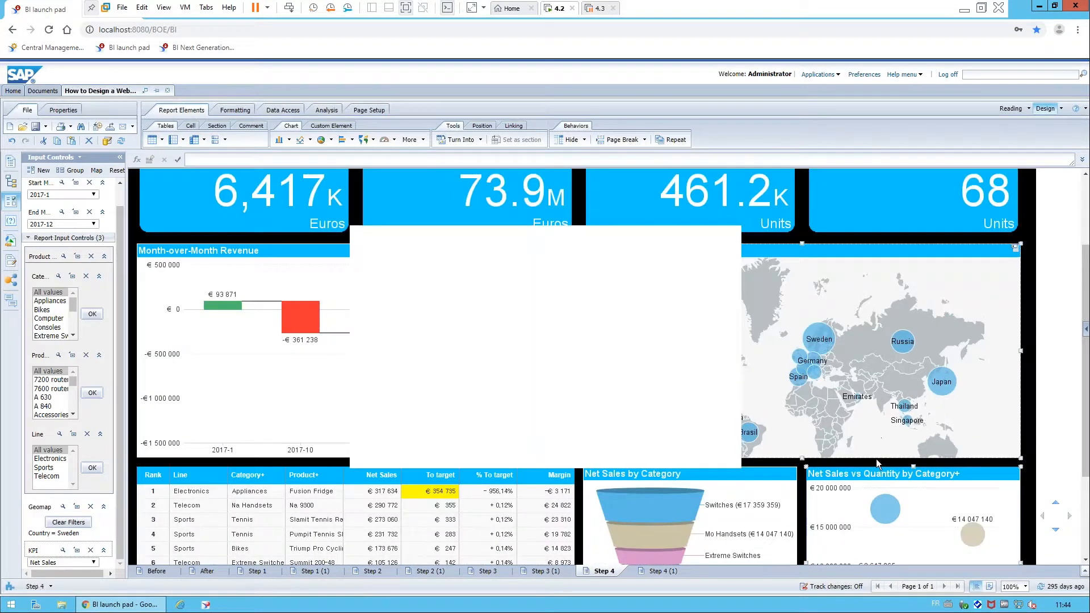
{"action": "right_click", "coordinate": [875, 460]}
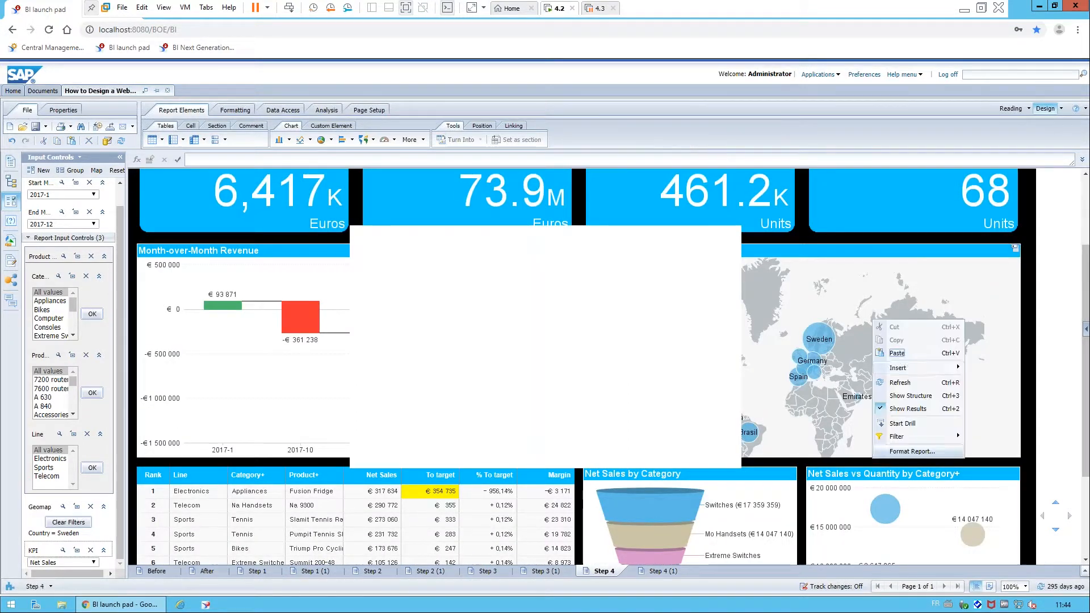
{"action": "left_click", "coordinate": [897, 353]}
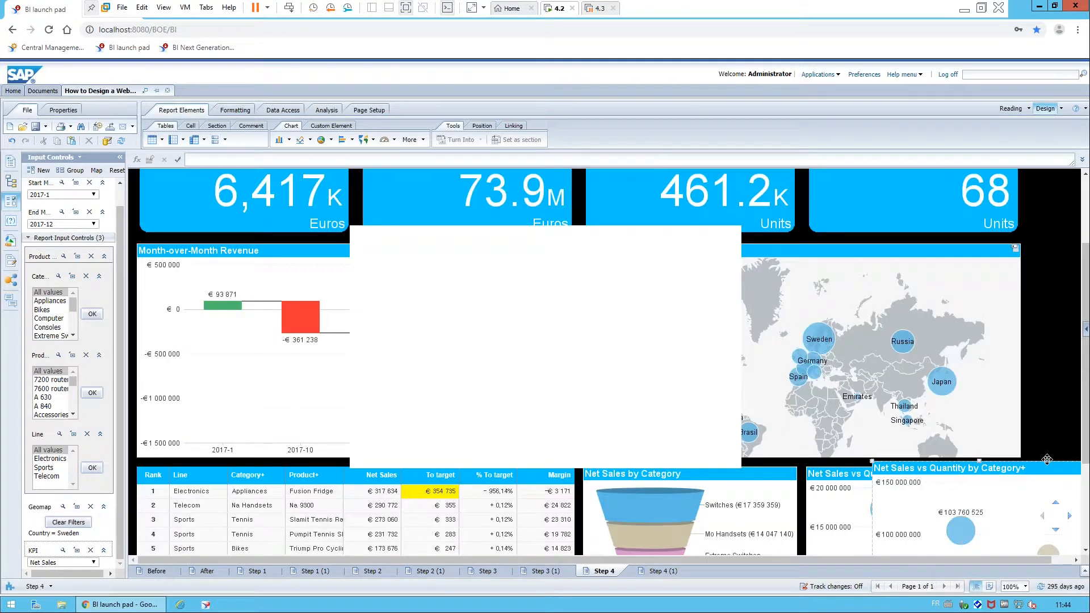
Step: Turn the pasted bubble chart into a Tree Map with Country as rectangle title and Net Sales as rectangle weight
{"action": "right_click", "coordinate": [1049, 458]}
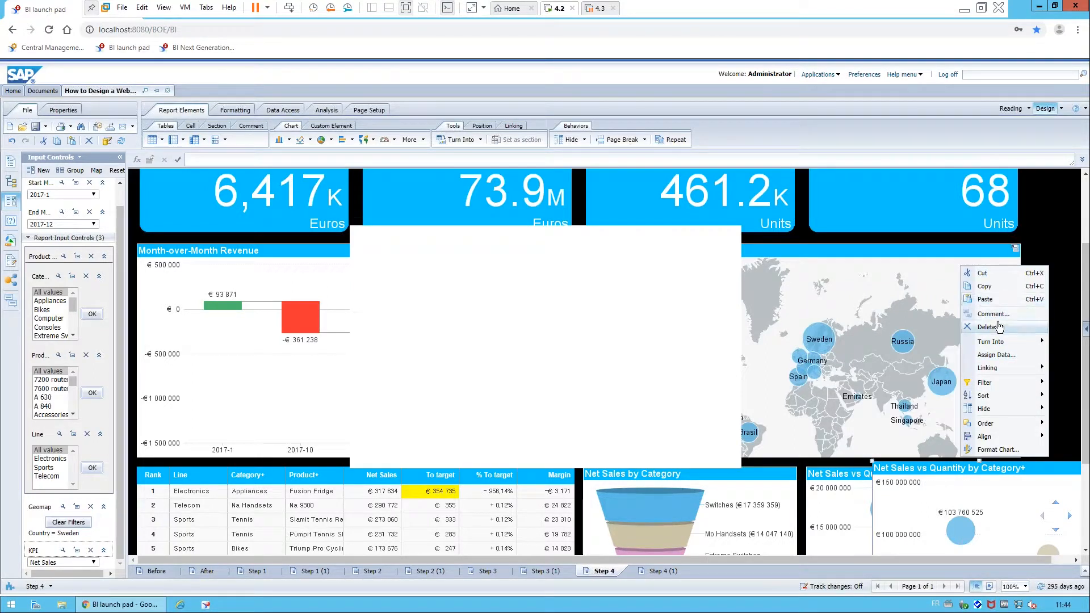
{"action": "mouse_move", "coordinate": [1003, 341]}
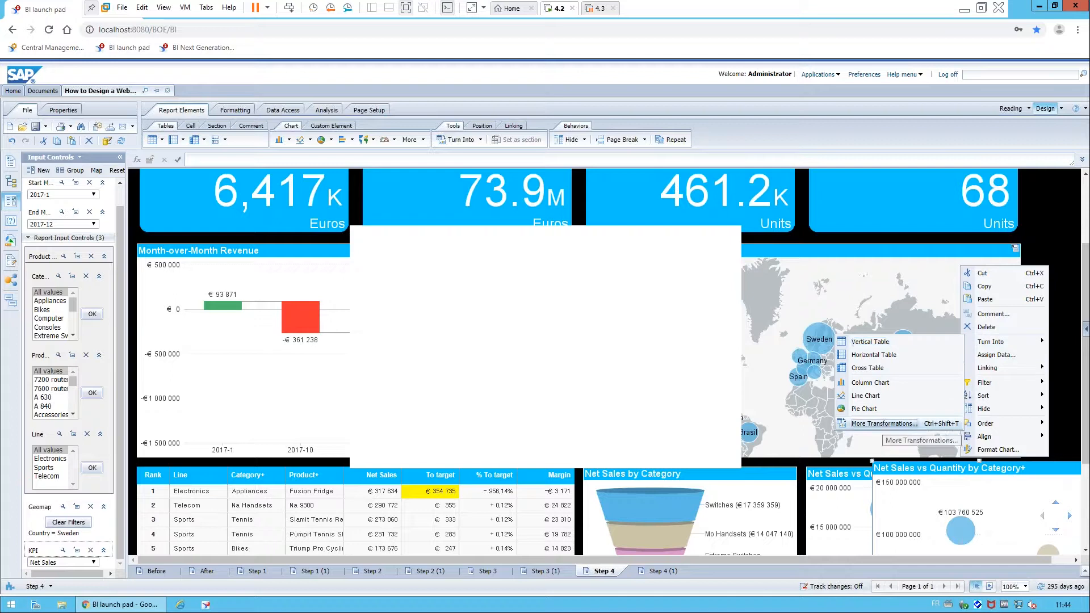
{"action": "left_click", "coordinate": [884, 423]}
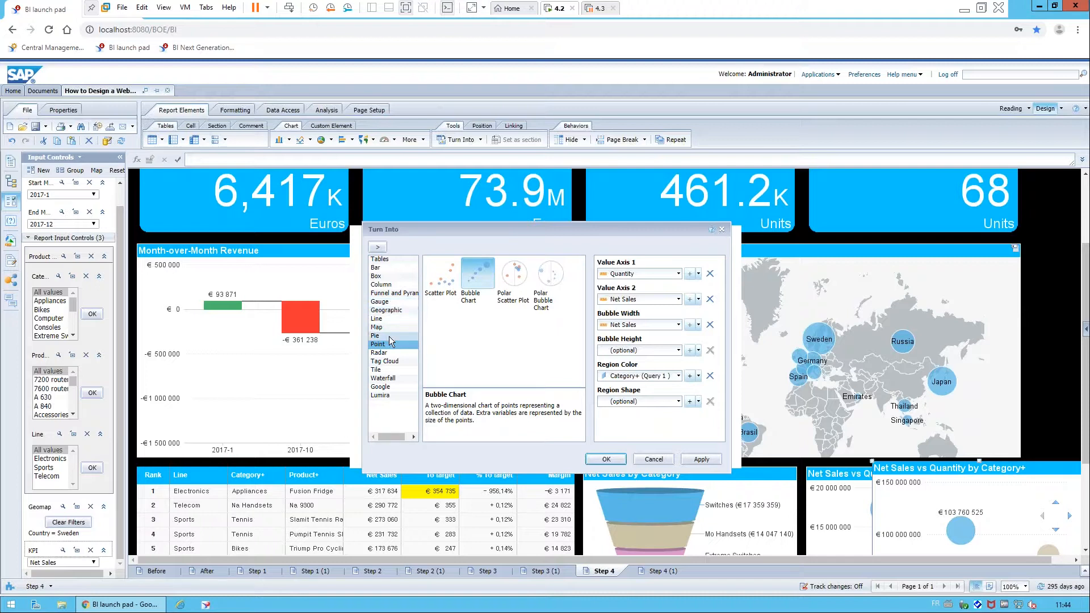
{"action": "left_click", "coordinate": [379, 320]}
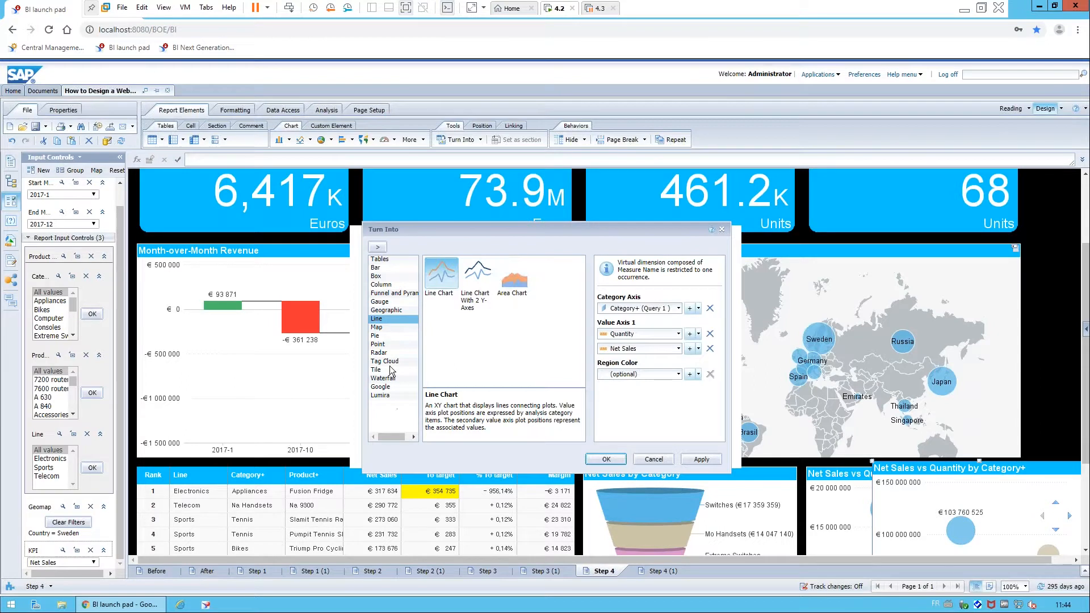
{"action": "left_click", "coordinate": [391, 328]}
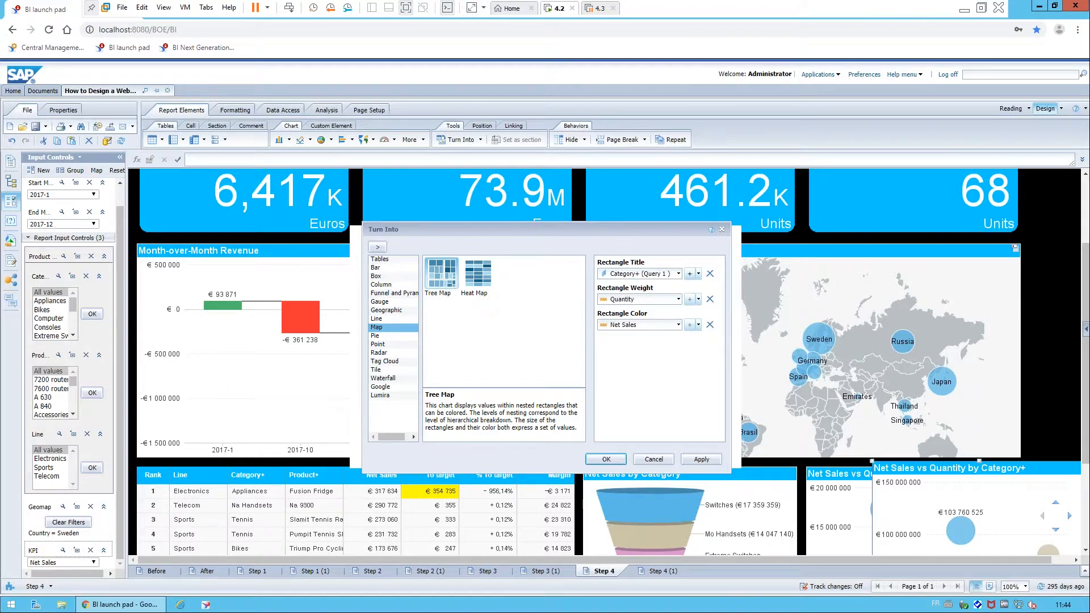
{"action": "left_click", "coordinate": [679, 274]}
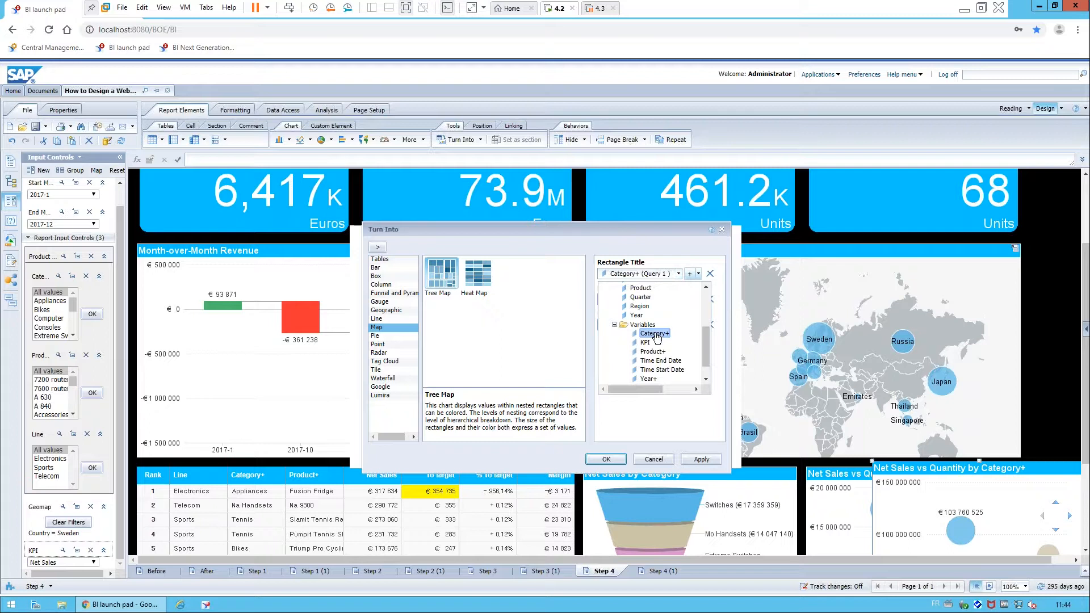
{"action": "scroll", "coordinate": [656, 338], "scroll_direction": "up", "scroll_amount": 3}
{"action": "left_click", "coordinate": [642, 307]}
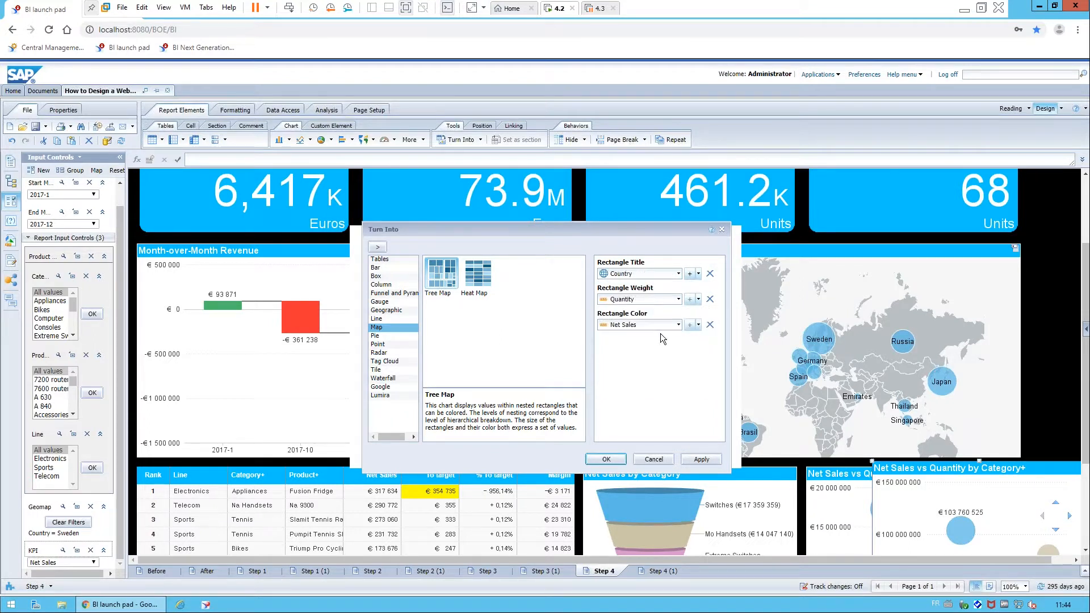
{"action": "left_click", "coordinate": [679, 300]}
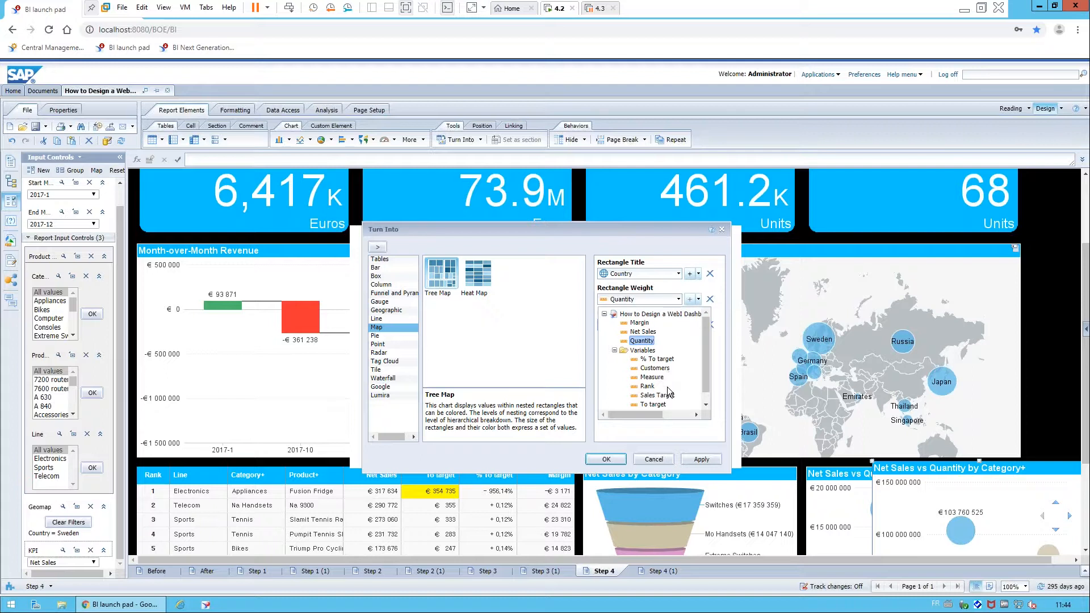
{"action": "left_click", "coordinate": [643, 331]}
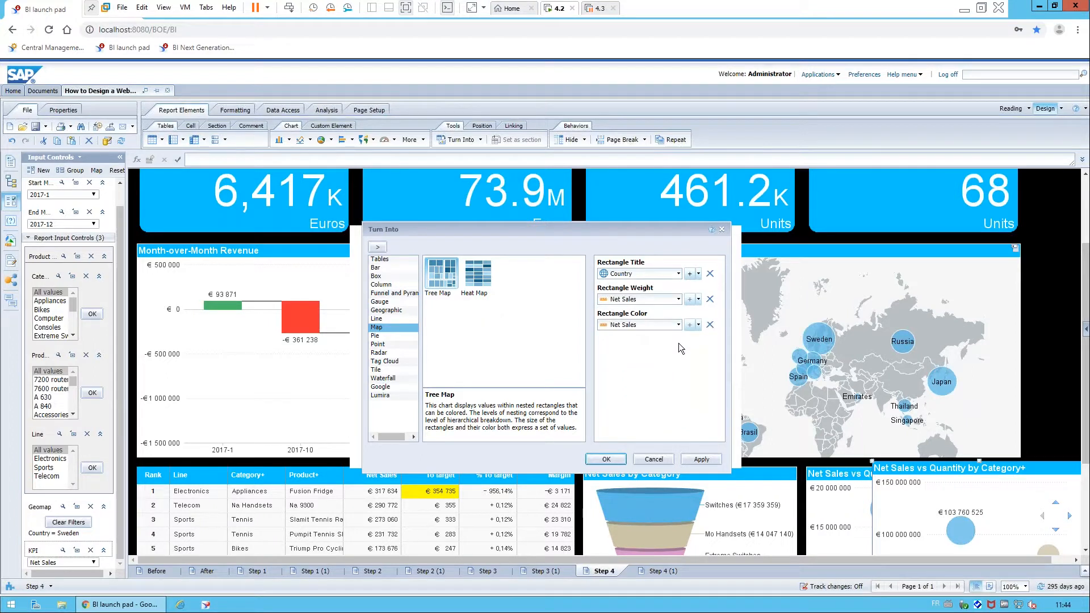
{"action": "left_click", "coordinate": [606, 459]}
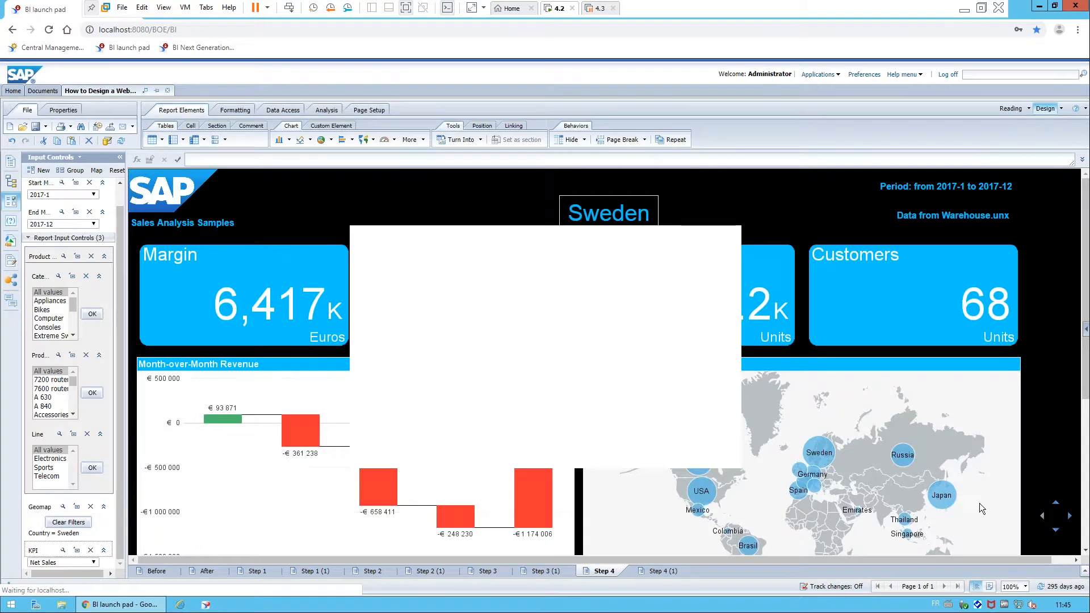
Step: In the Net Sales by Country tree map's layout, position its left 0 cm from the left side of Bubble
{"action": "scroll", "coordinate": [979, 503], "scroll_direction": "down", "scroll_amount": 2}
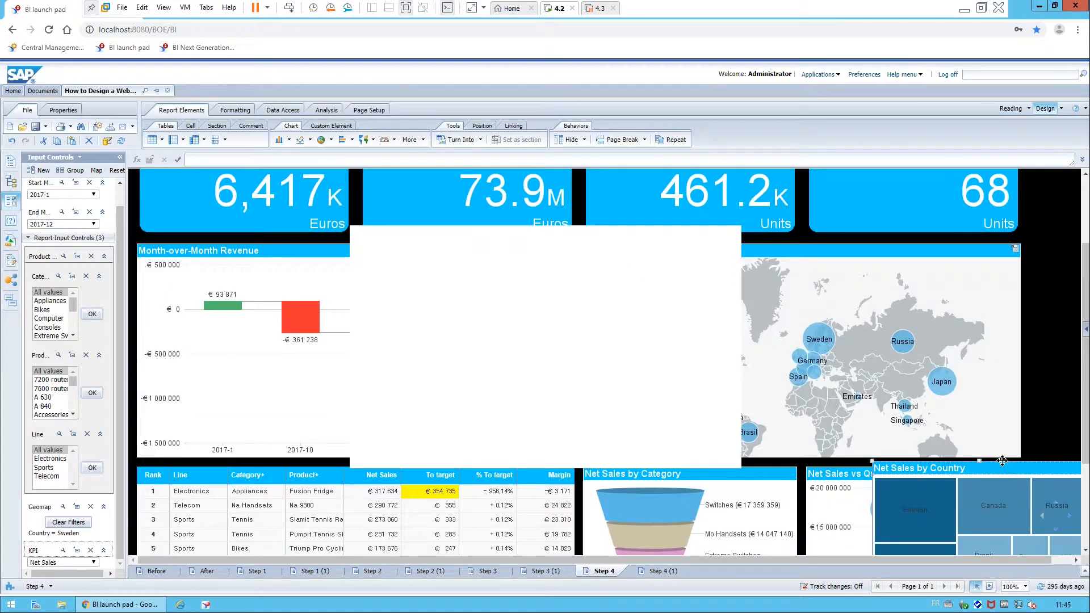
{"action": "right_click", "coordinate": [1000, 460]}
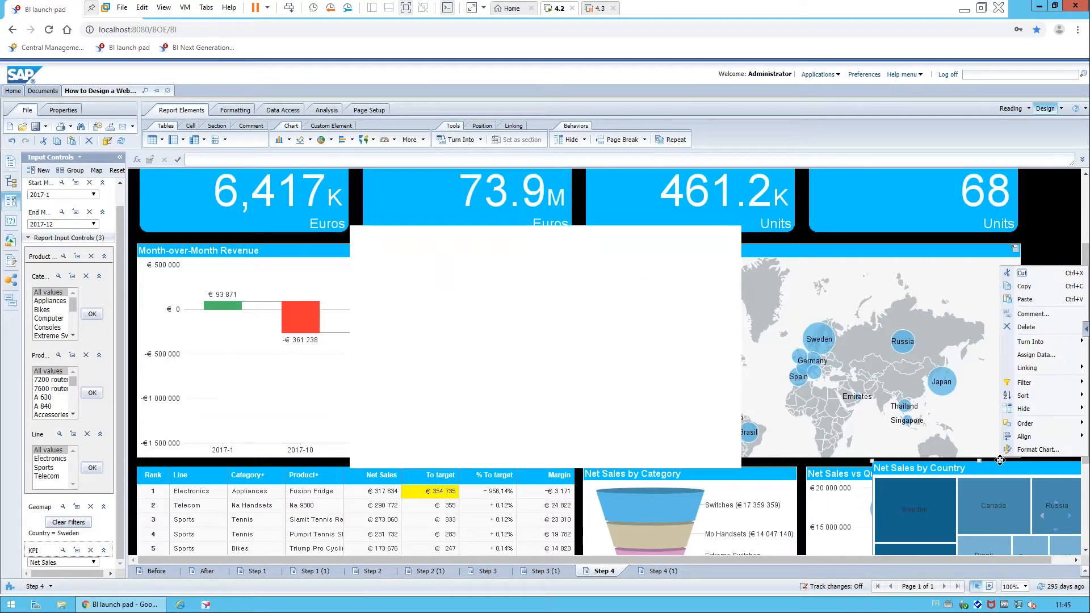
{"action": "left_click", "coordinate": [1032, 450]}
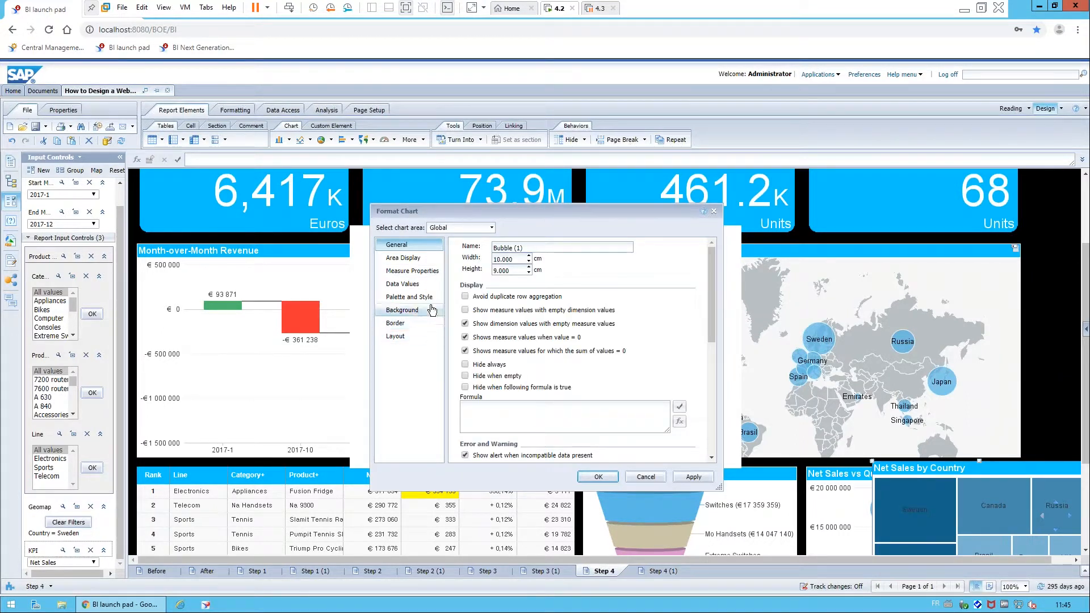
{"action": "left_click", "coordinate": [409, 336]}
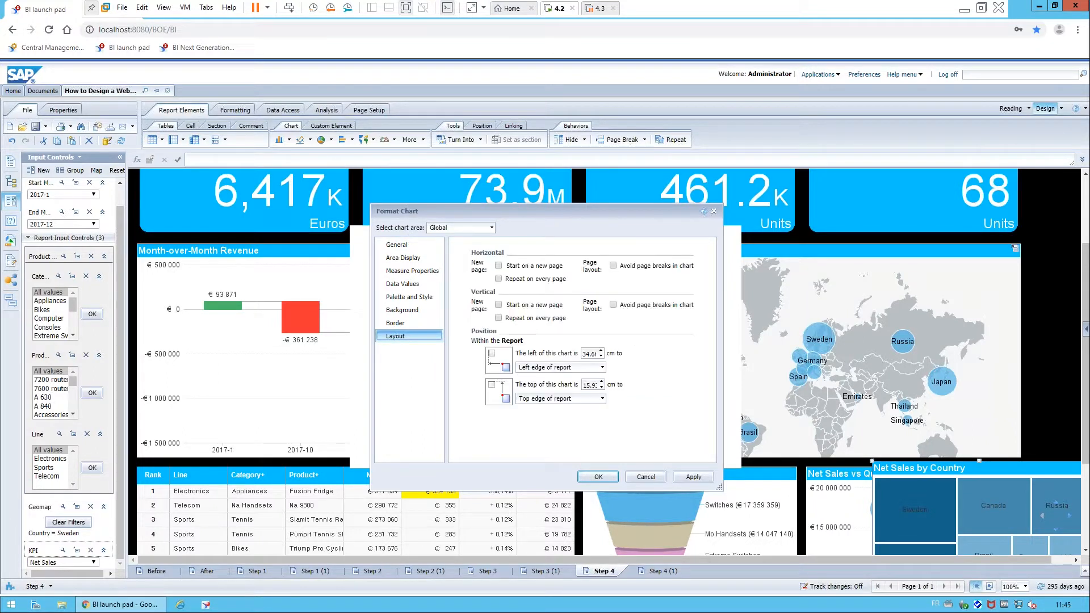
{"action": "left_click_drag", "start_coordinate": [582, 354], "coordinate": [613, 356]}
{"action": "type", "text": "0"}
{"action": "left_click", "coordinate": [603, 369]}
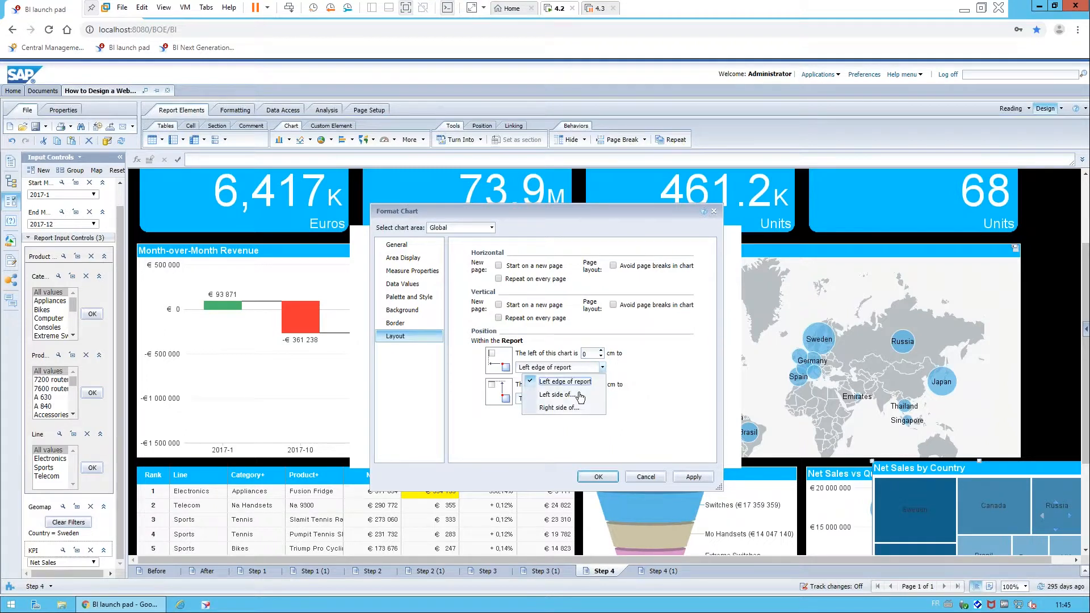
{"action": "left_click", "coordinate": [559, 395]}
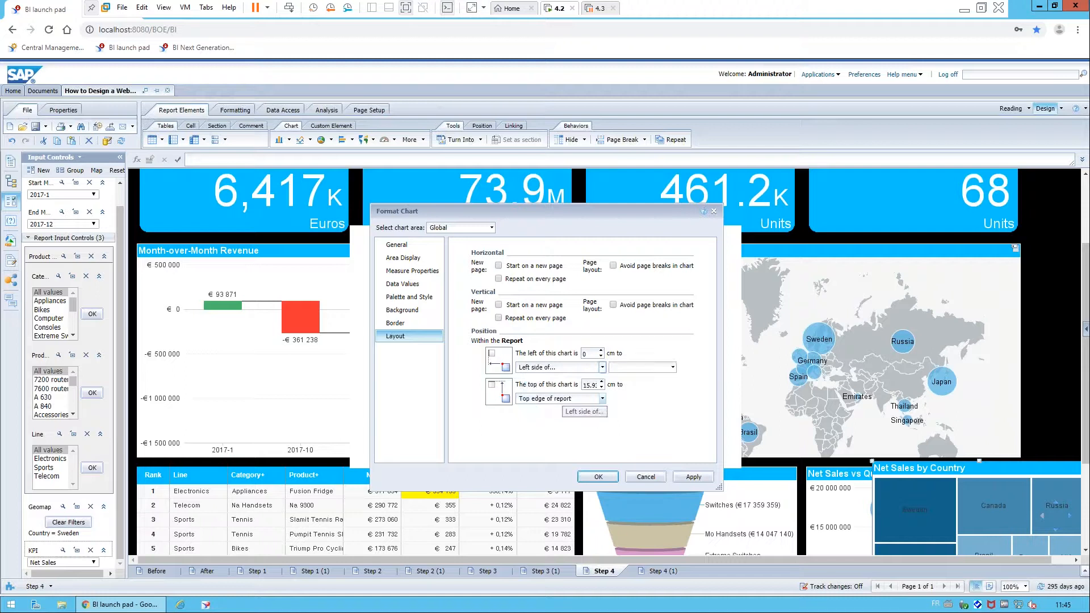
{"action": "left_click", "coordinate": [673, 368]}
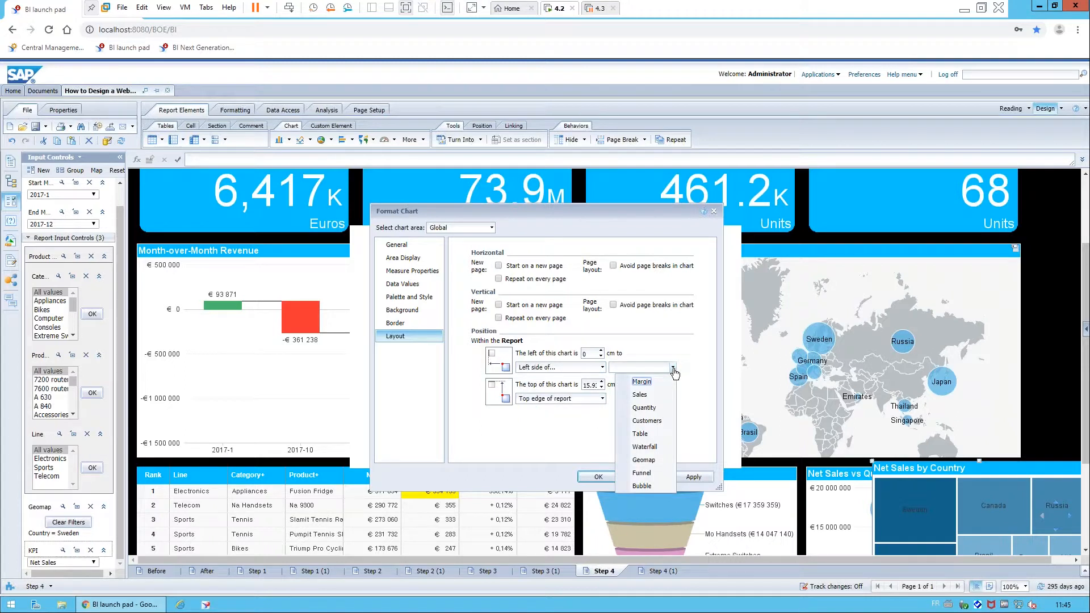
{"action": "left_click", "coordinate": [639, 487]}
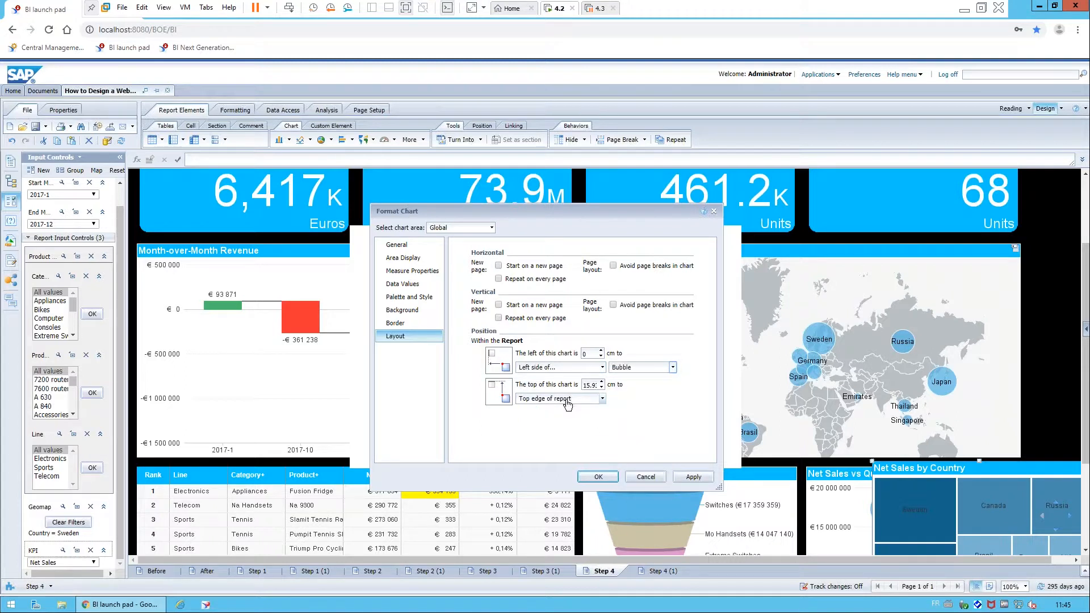
Step: Position the tree map's top 0 cm from the top side of Bubble and apply the layout
{"action": "double_click", "coordinate": [585, 385]}
{"action": "type", "text": "0"}
{"action": "left_click", "coordinate": [603, 399]}
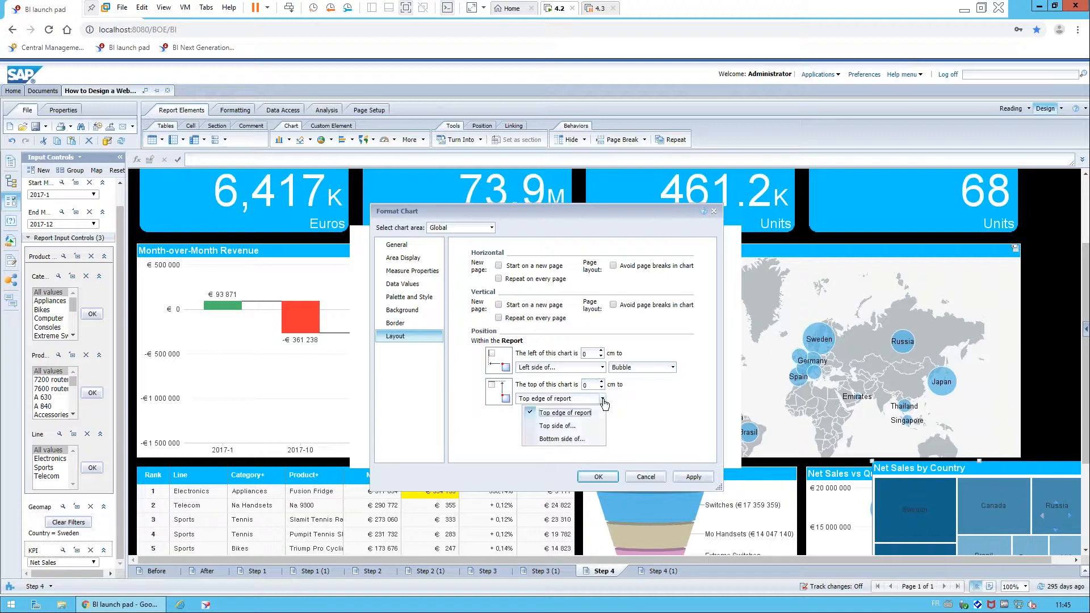
{"action": "left_click", "coordinate": [559, 426]}
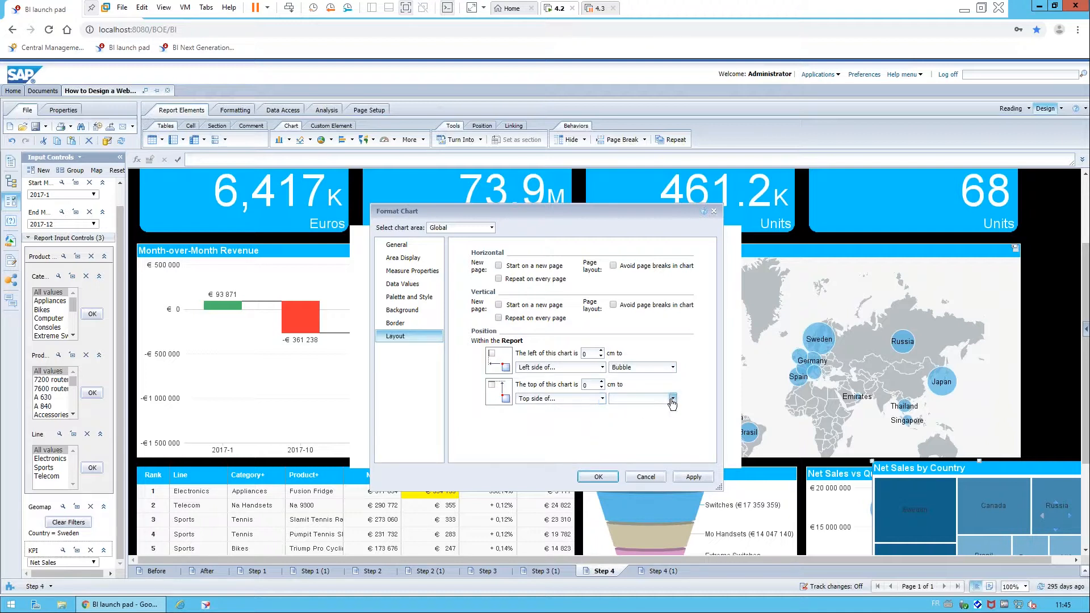
{"action": "left_click", "coordinate": [672, 400]}
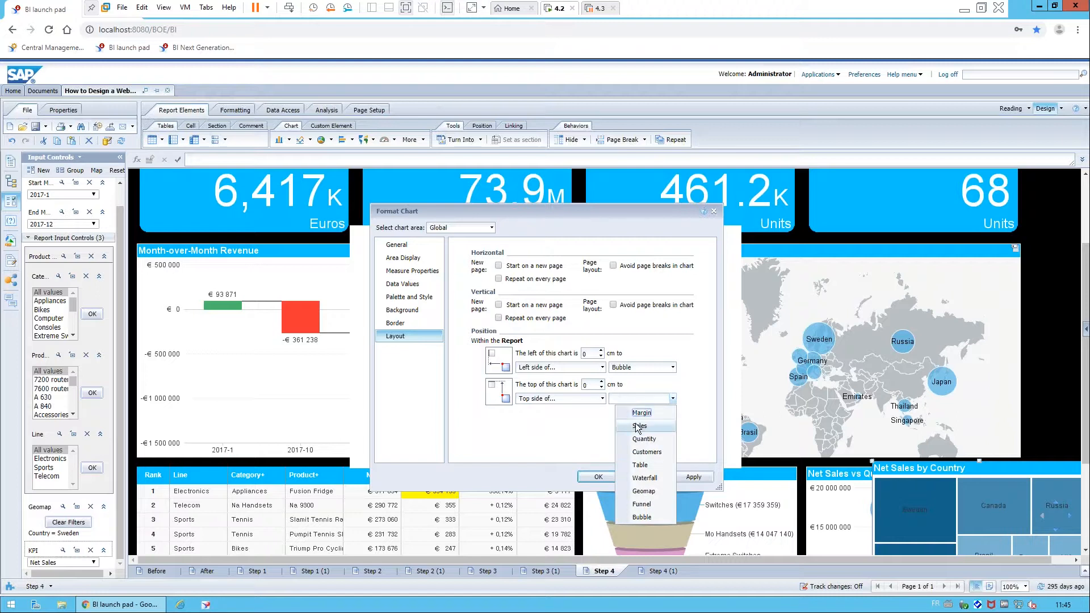
{"action": "left_click", "coordinate": [640, 516]}
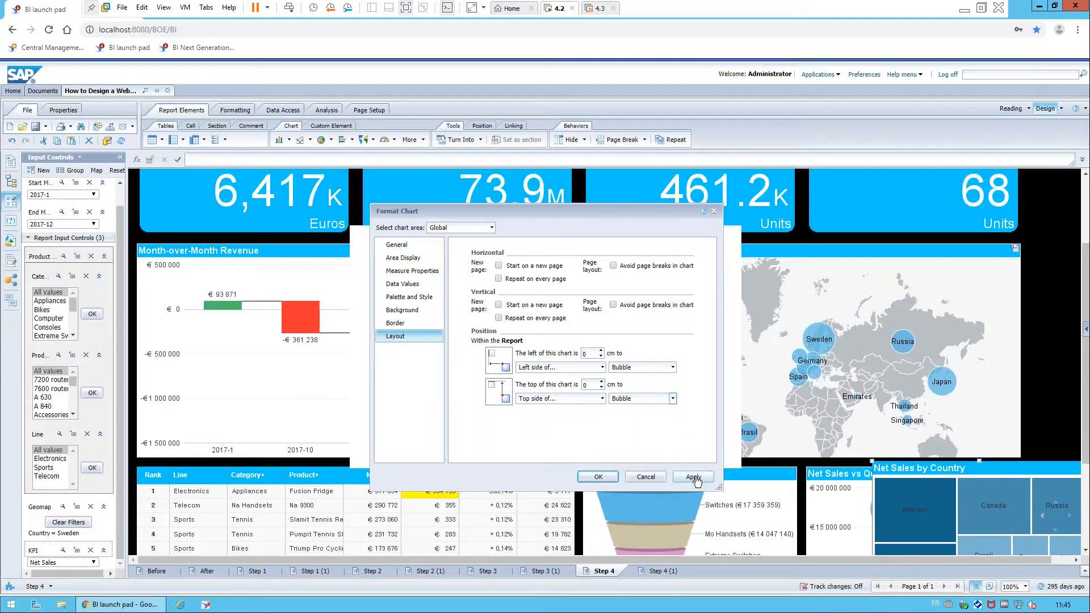
{"action": "left_click", "coordinate": [695, 478]}
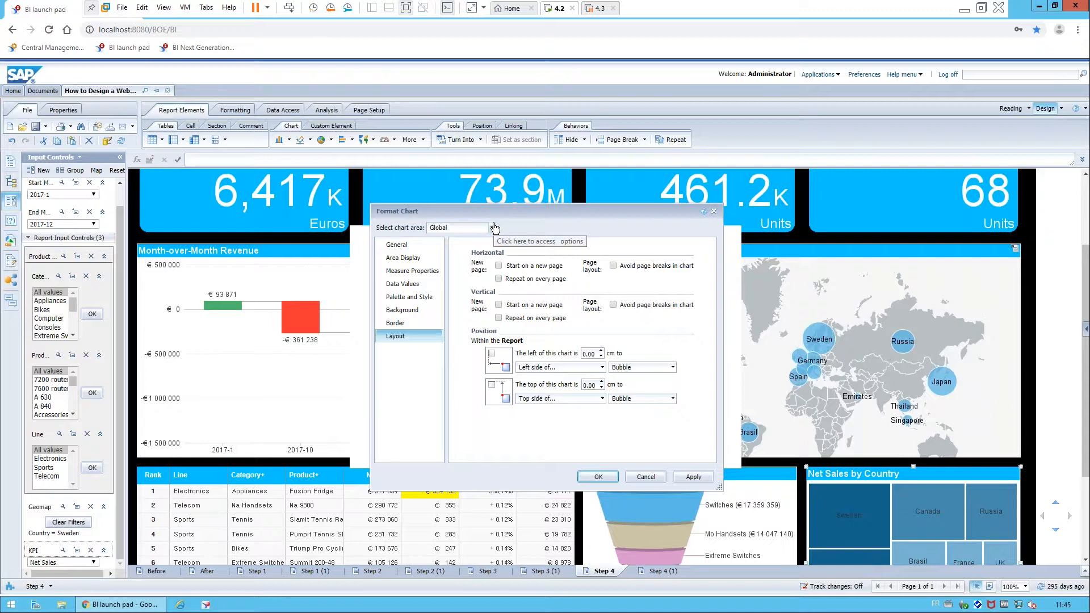
Step: Hide the tree map when the formula =Count([Country]) =1 is true, validating the formula and confirming the chart format
{"action": "left_click", "coordinate": [396, 244]}
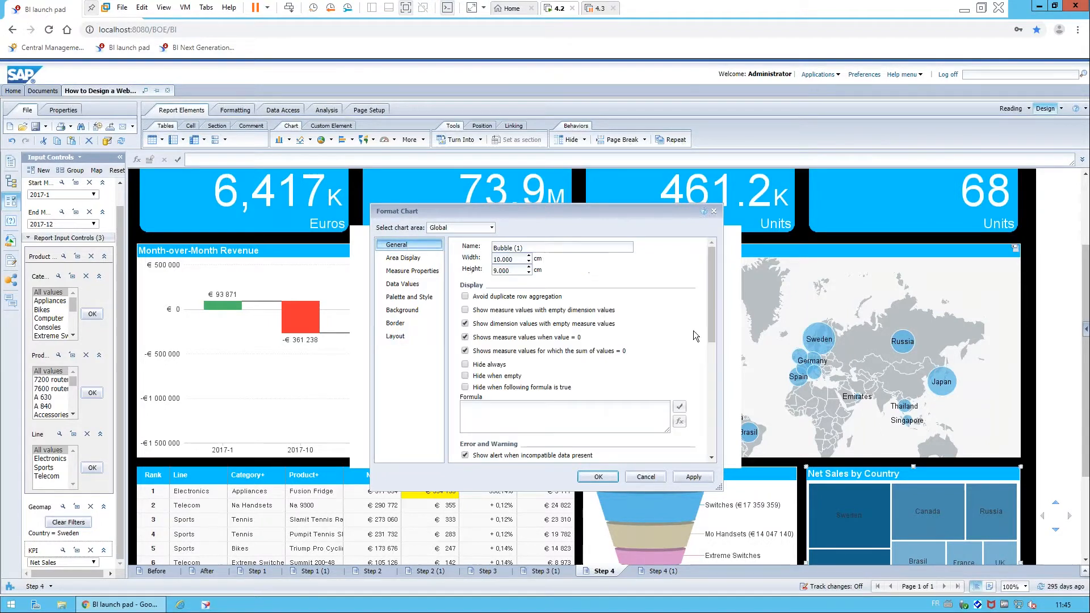
{"action": "left_click", "coordinate": [548, 388]}
{"action": "left_click", "coordinate": [680, 421]}
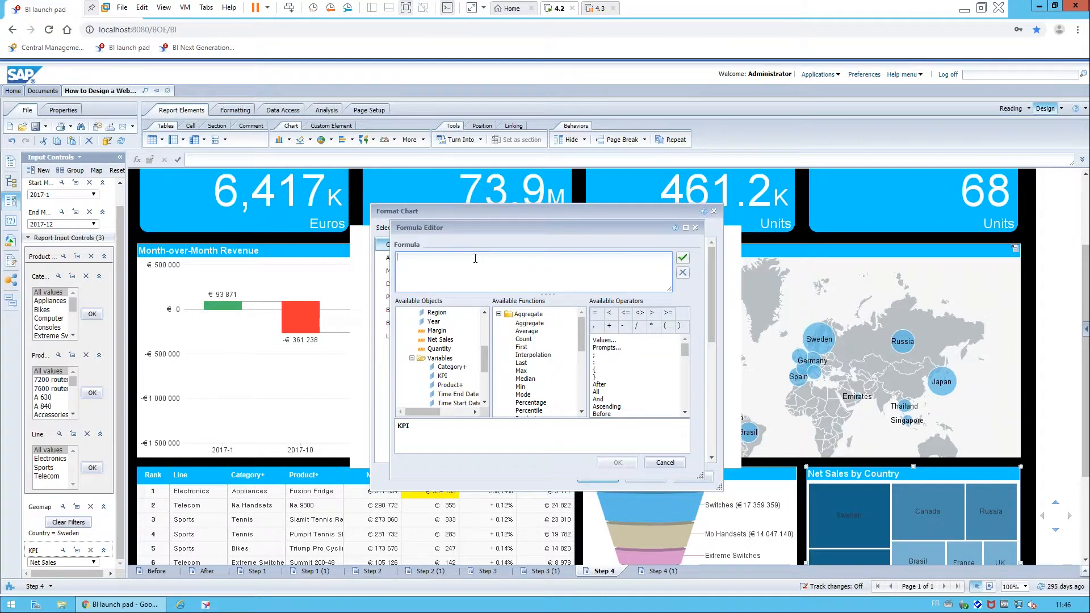
{"action": "type", "text": "=Count("}
{"action": "scroll", "coordinate": [485, 328], "scroll_direction": "up", "scroll_amount": 3}
{"action": "double_click", "coordinate": [438, 309]}
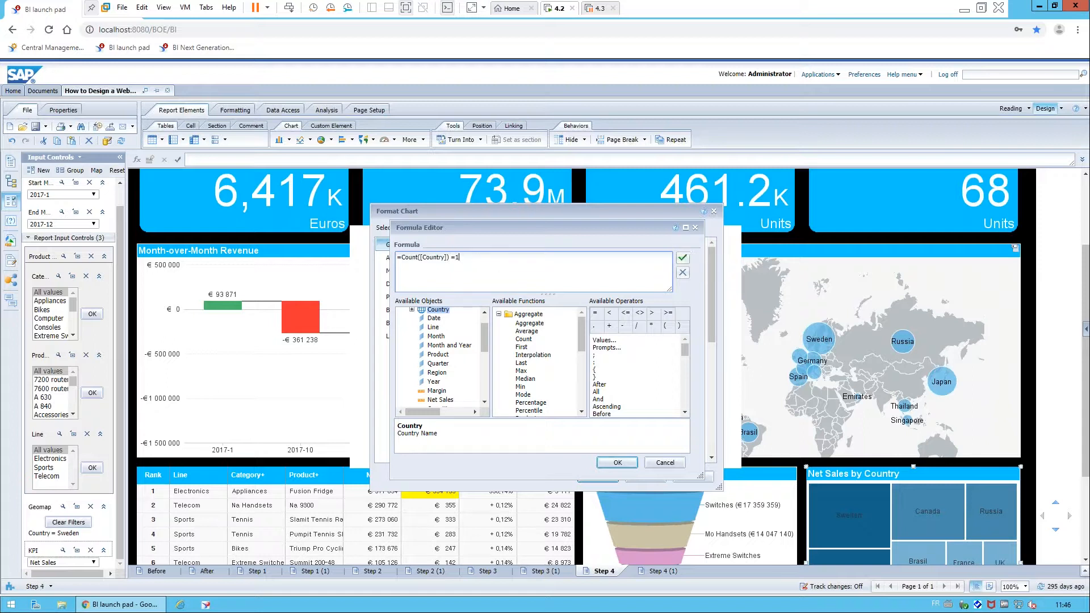
{"action": "left_click", "coordinate": [682, 260]}
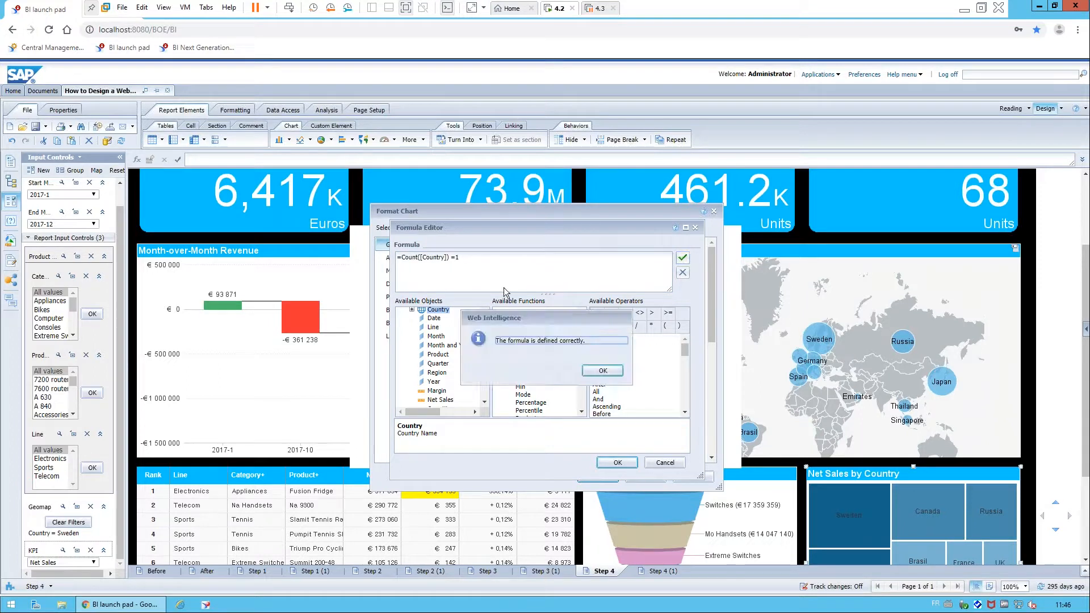
{"action": "left_click", "coordinate": [603, 371]}
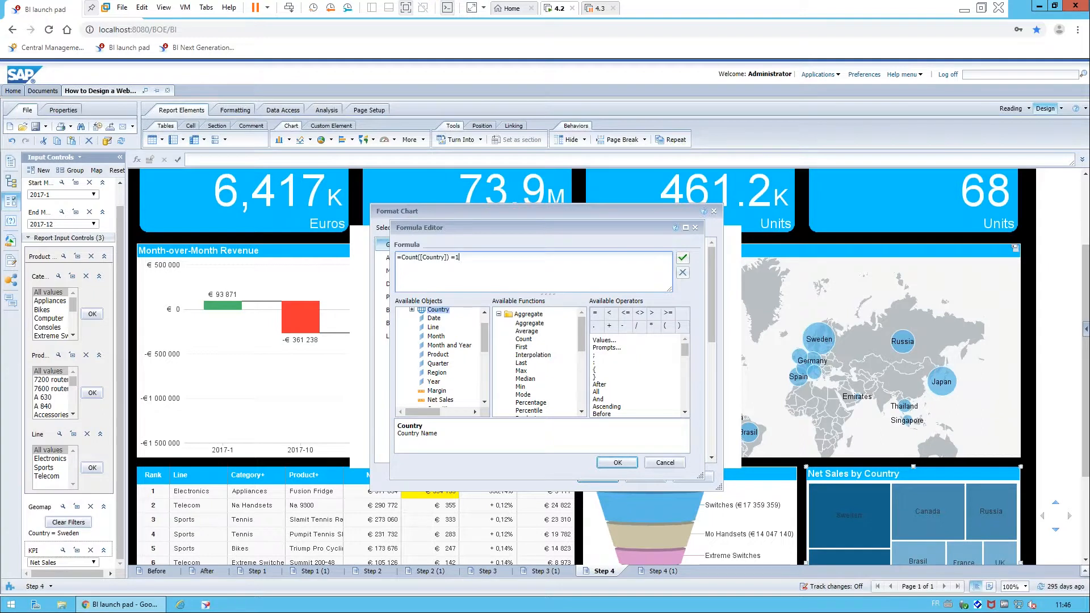
{"action": "left_click", "coordinate": [617, 463]}
{"action": "left_click", "coordinate": [598, 477]}
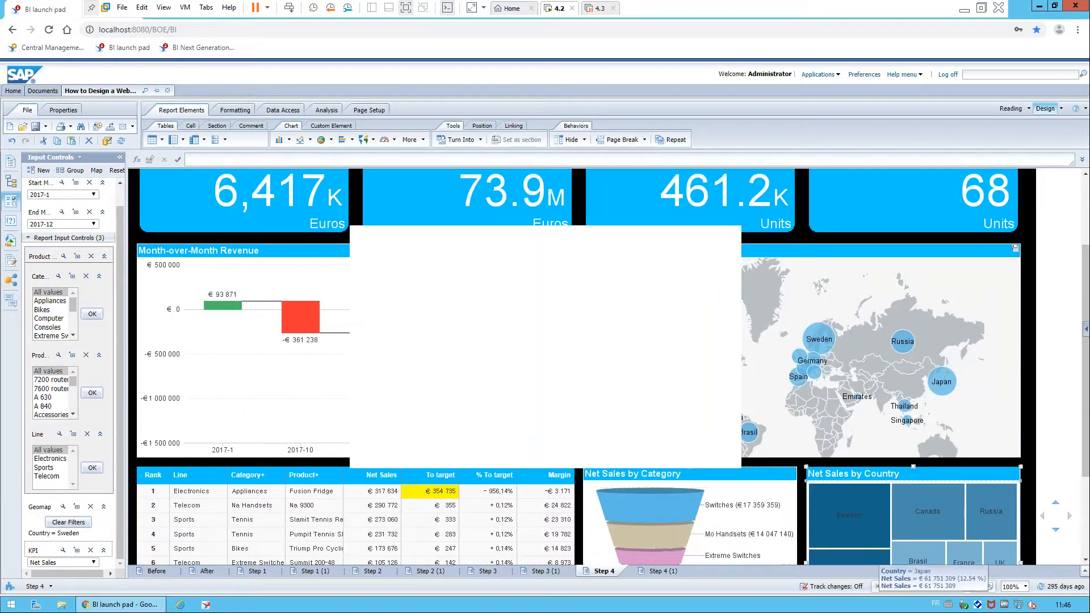
Step: Add the tree map Bubble (1) to the dependencies of the Geomap input control and confirm
{"action": "left_click", "coordinate": [962, 339]}
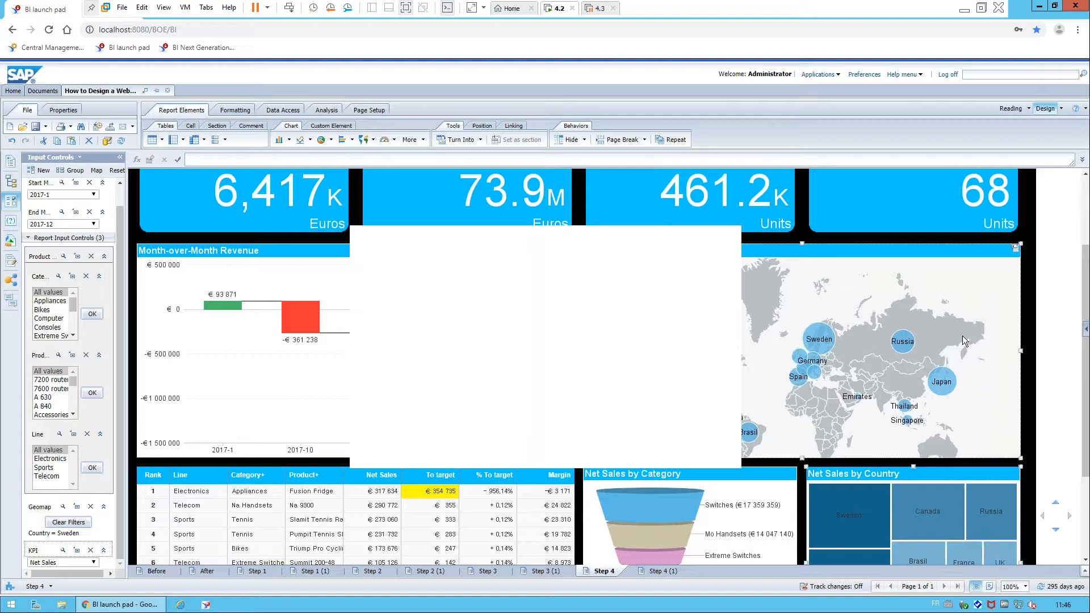
{"action": "left_click", "coordinate": [1015, 249]}
{"action": "left_click", "coordinate": [951, 259]}
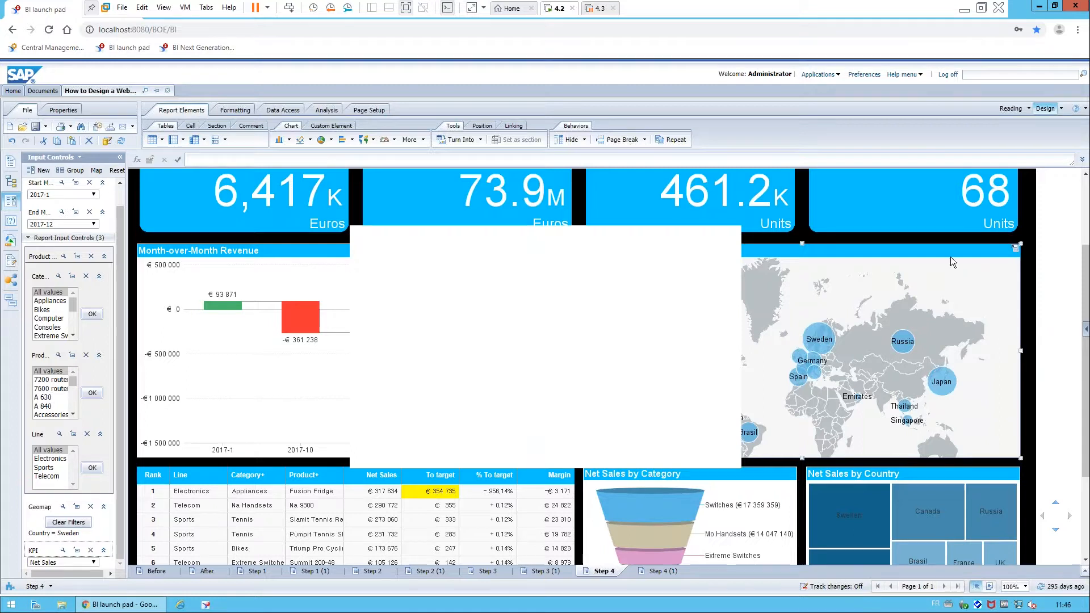
{"action": "left_click", "coordinate": [468, 204]}
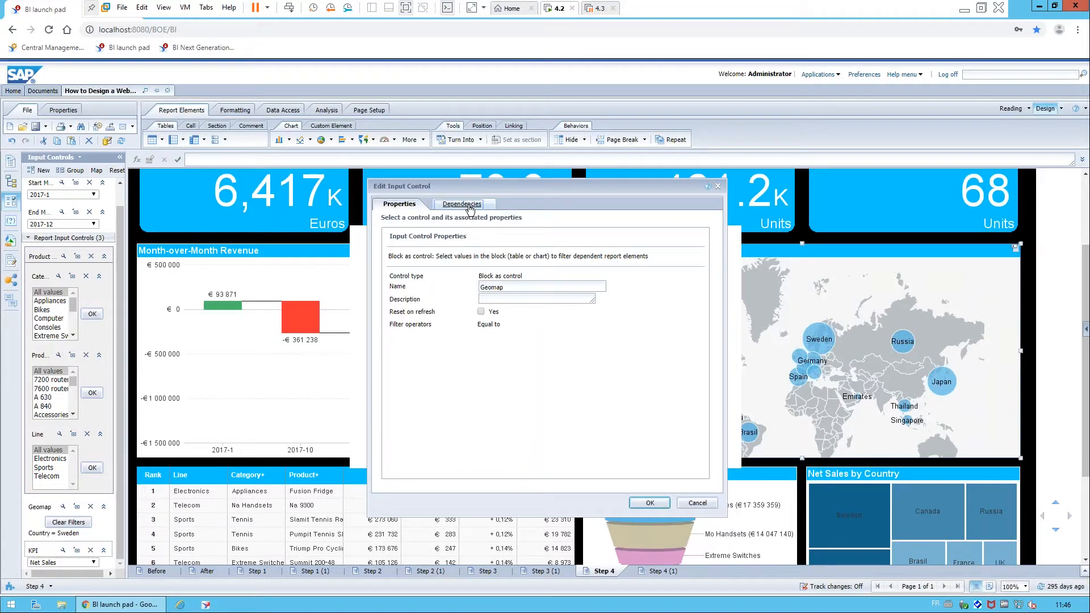
{"action": "left_click", "coordinate": [440, 401]}
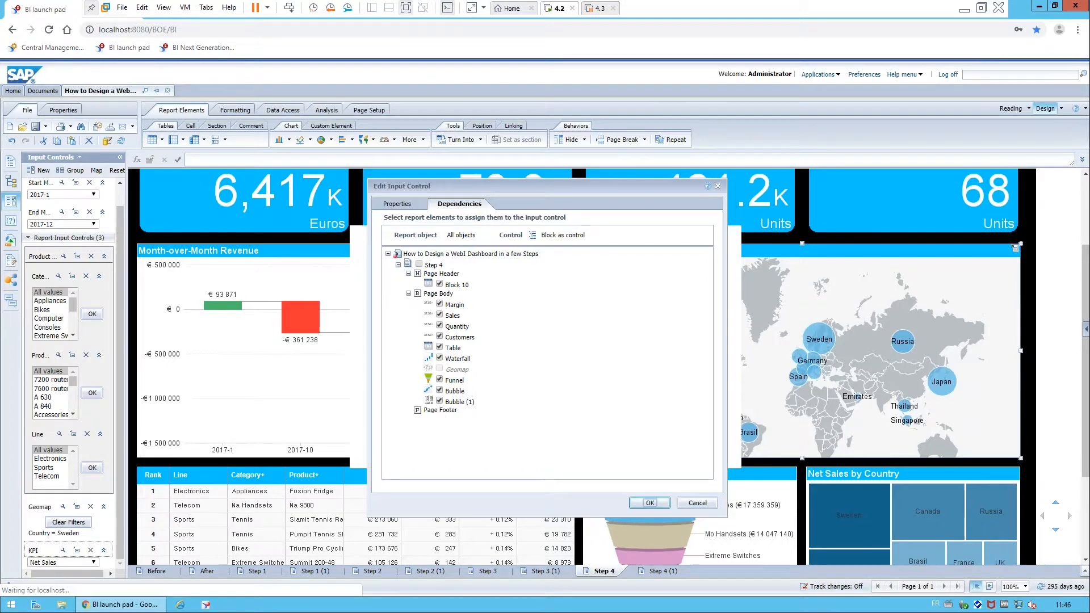
{"action": "left_click", "coordinate": [650, 503]}
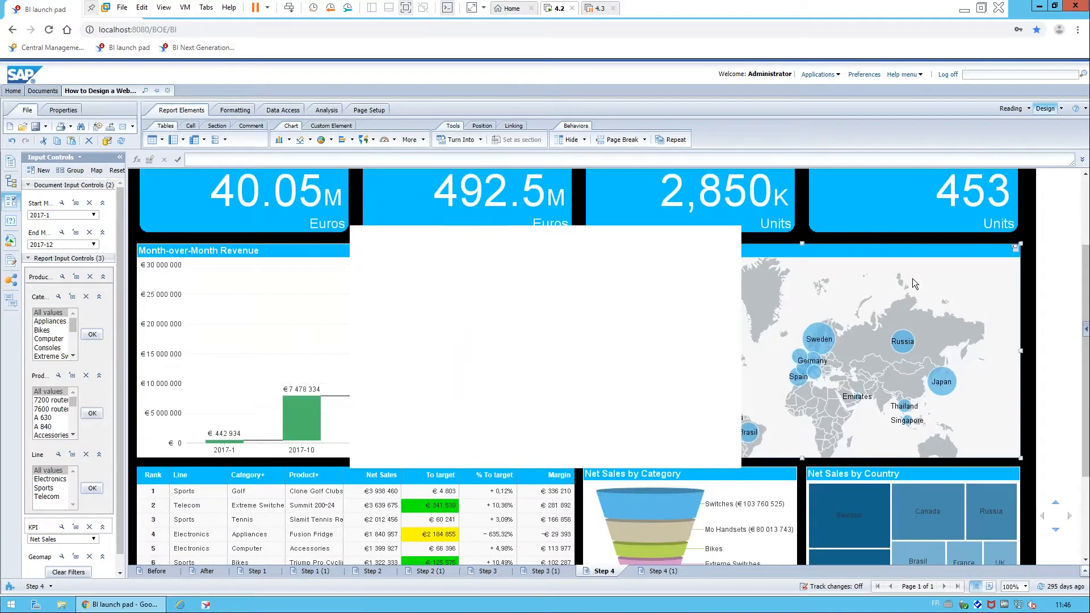
Step: Test the chart switching by filtering the dashboard on Sweden through the geomap, and clear the Geomap filter
{"action": "left_click", "coordinate": [820, 344]}
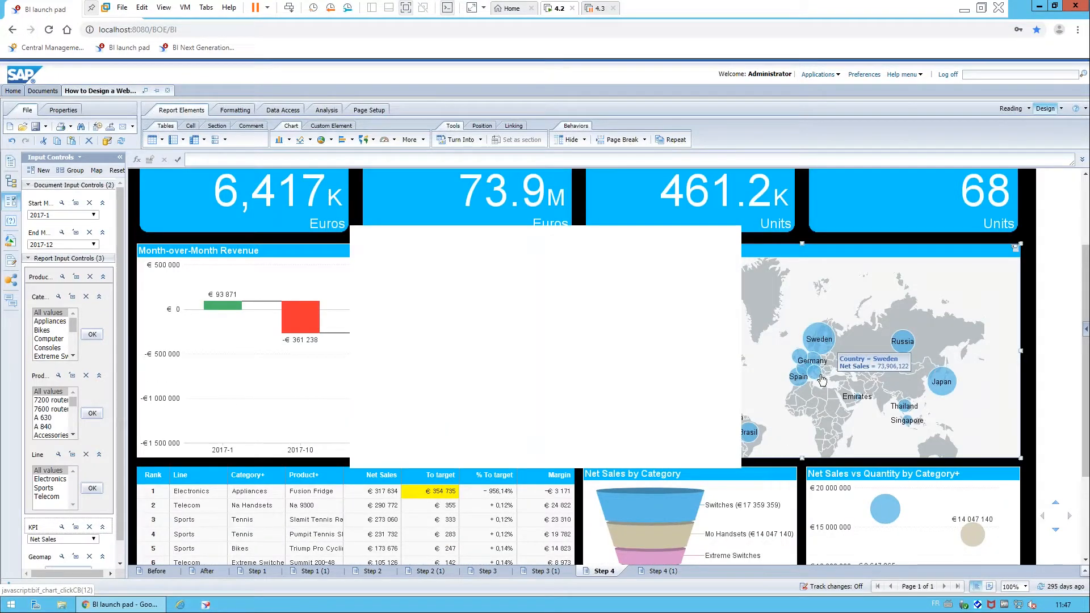
{"action": "left_click", "coordinate": [897, 501]}
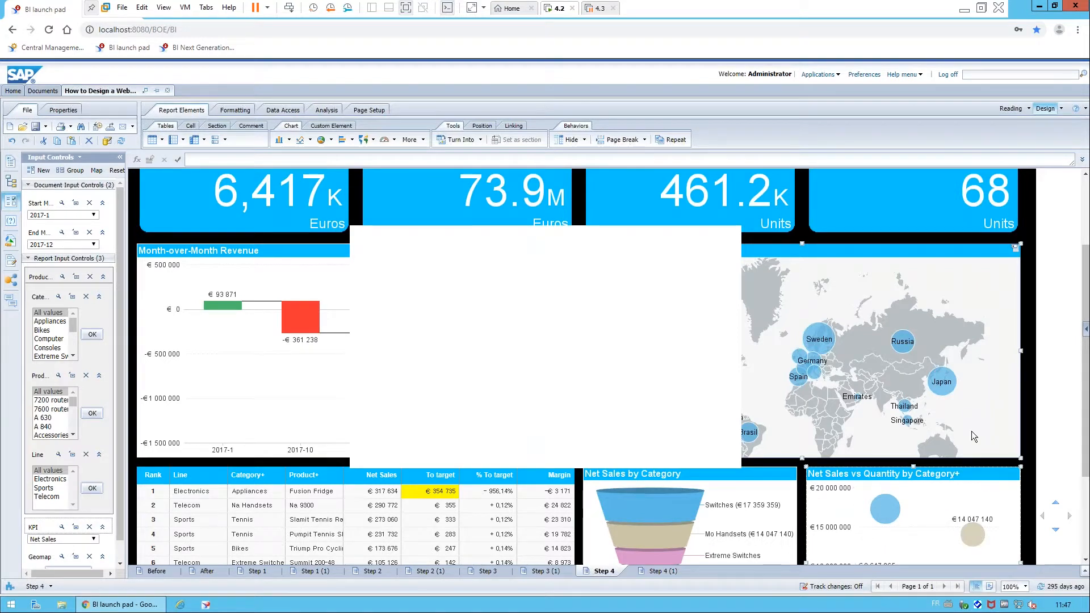
{"action": "left_click", "coordinate": [121, 558]}
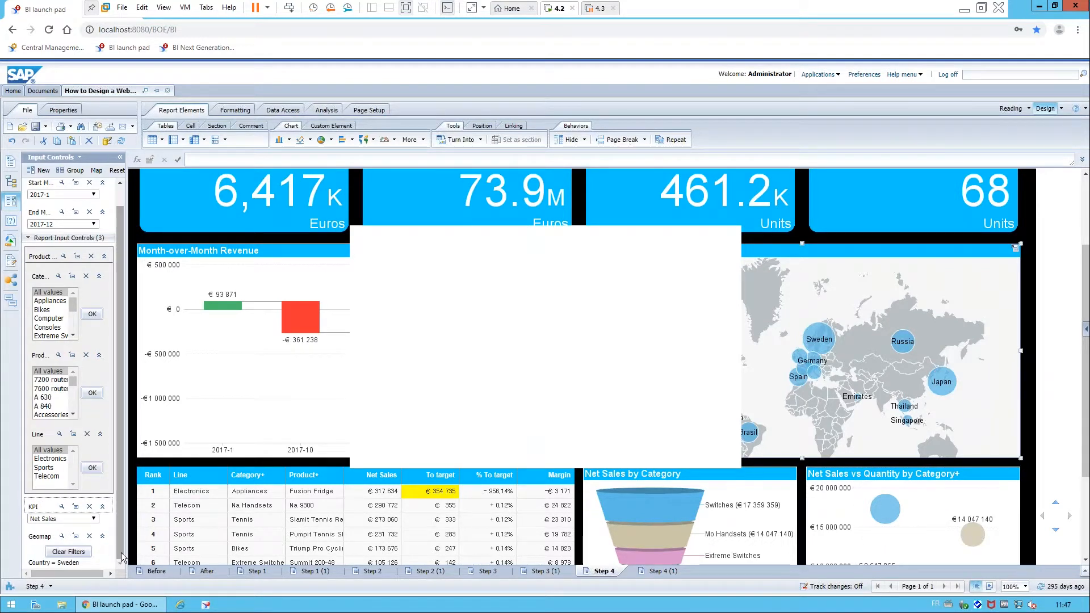
{"action": "left_click", "coordinate": [82, 551]}
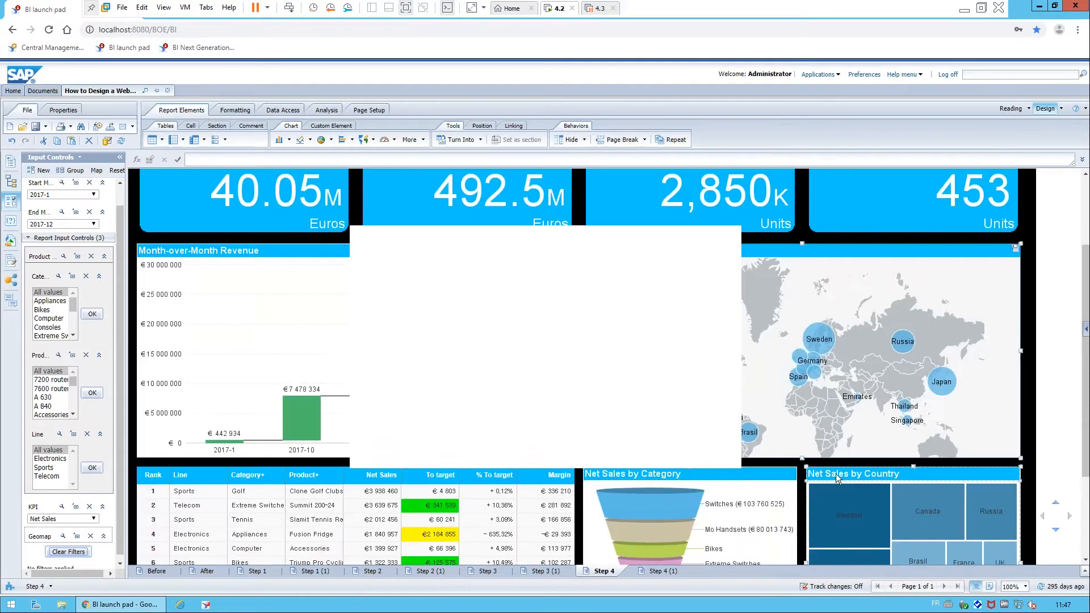
{"action": "mouse_move", "coordinate": [884, 510]}
{"action": "left_click", "coordinate": [209, 308]}
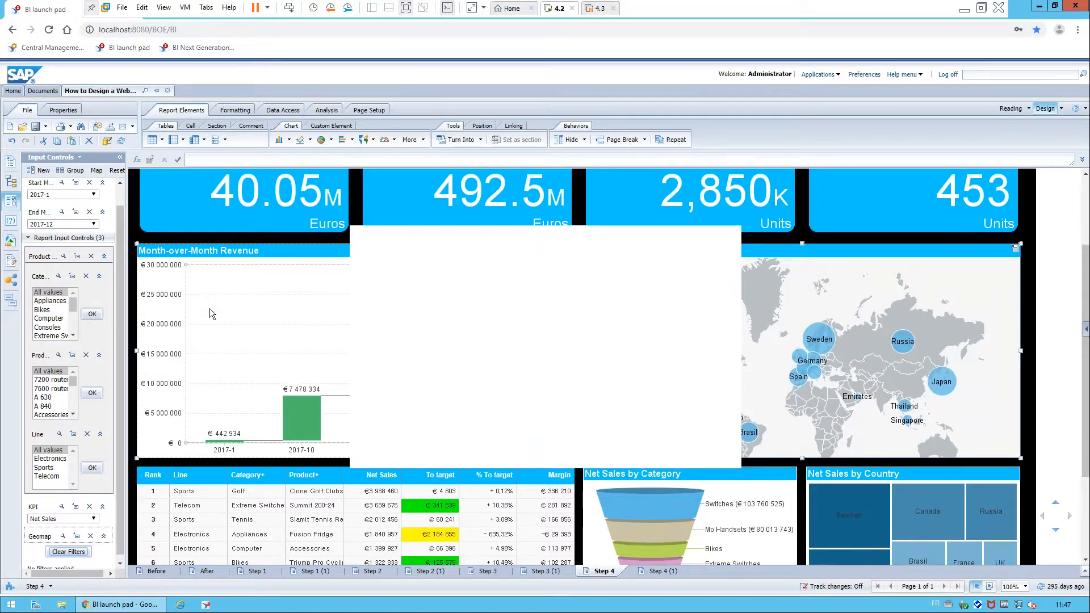
{"action": "left_click", "coordinate": [199, 179]}
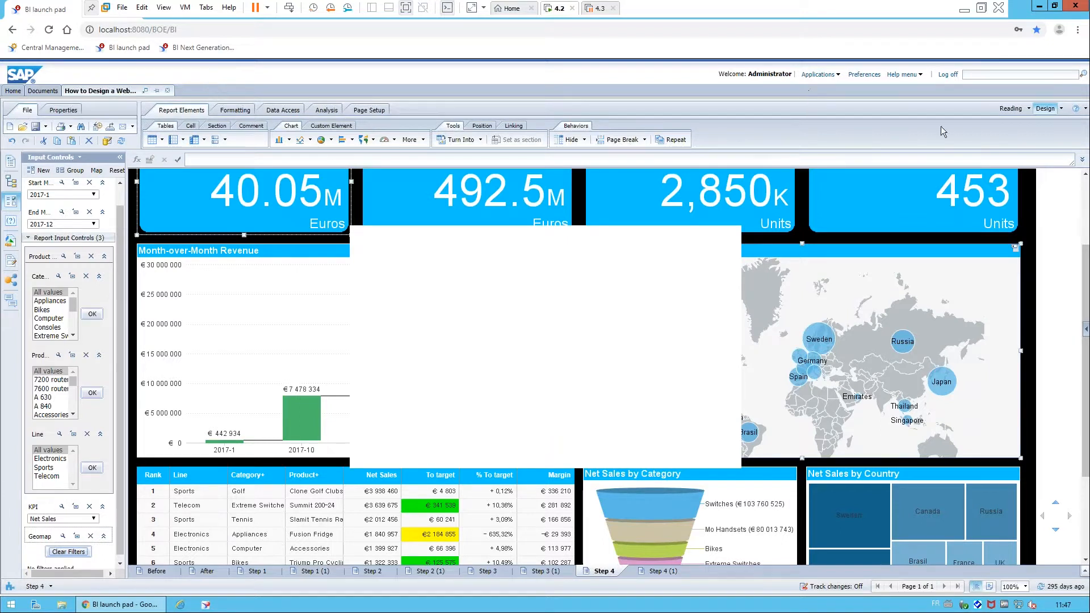
Step: Log off from BI launch pad, leaving the site without saving, and sign in to the BI Next Generation launch pad
{"action": "left_click", "coordinate": [952, 77]}
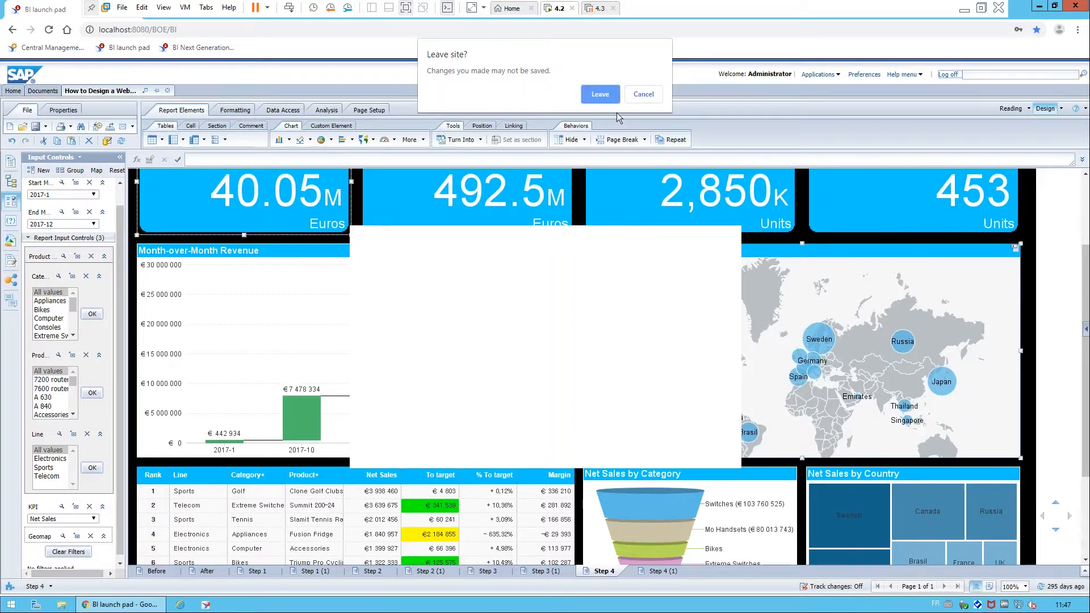
{"action": "left_click", "coordinate": [600, 94]}
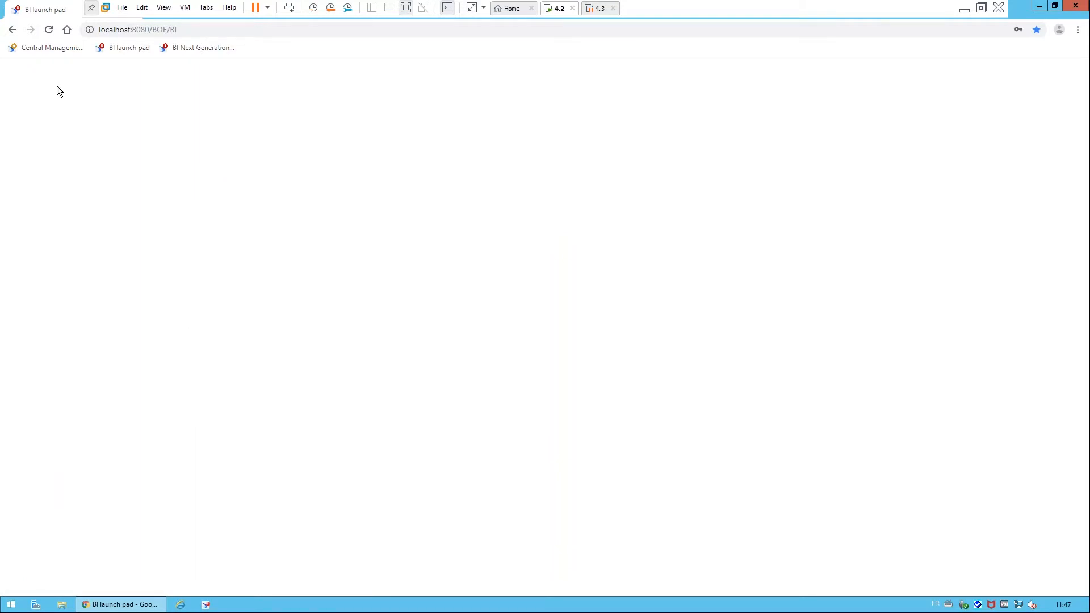
{"action": "left_click", "coordinate": [200, 48]}
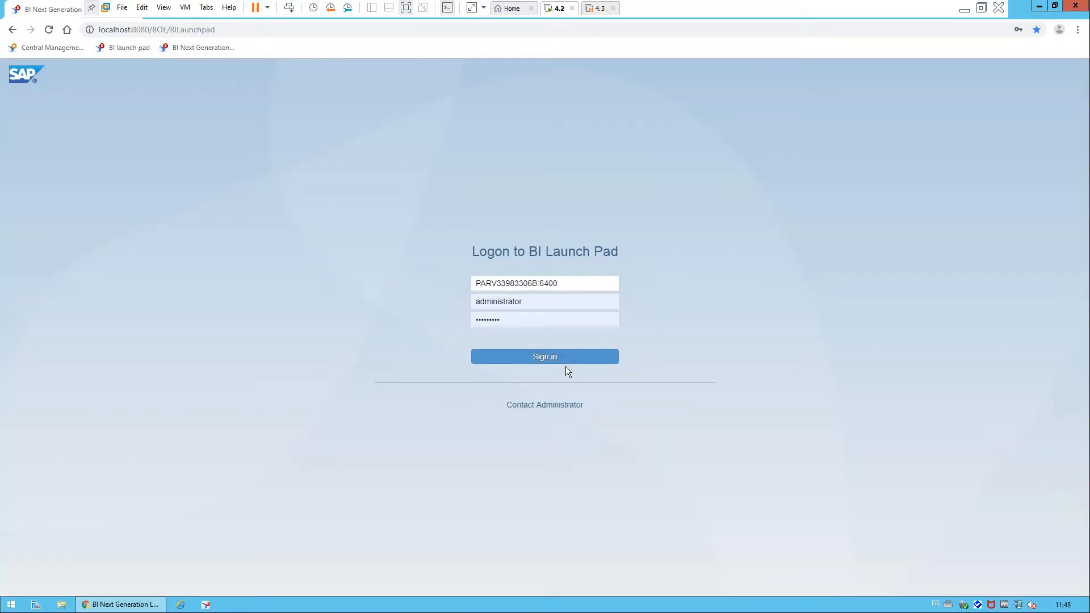
{"action": "left_click", "coordinate": [556, 358]}
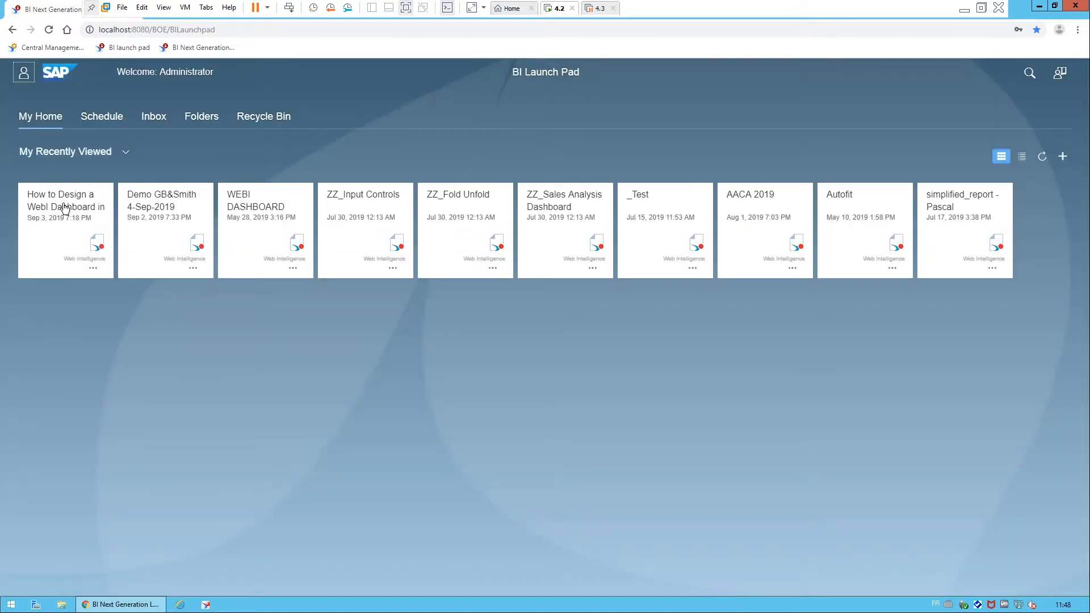
Step: Open the recently viewed How to Design a WebI Dashboard document, show the browser full screen and fit the whole report page
{"action": "left_click", "coordinate": [64, 208]}
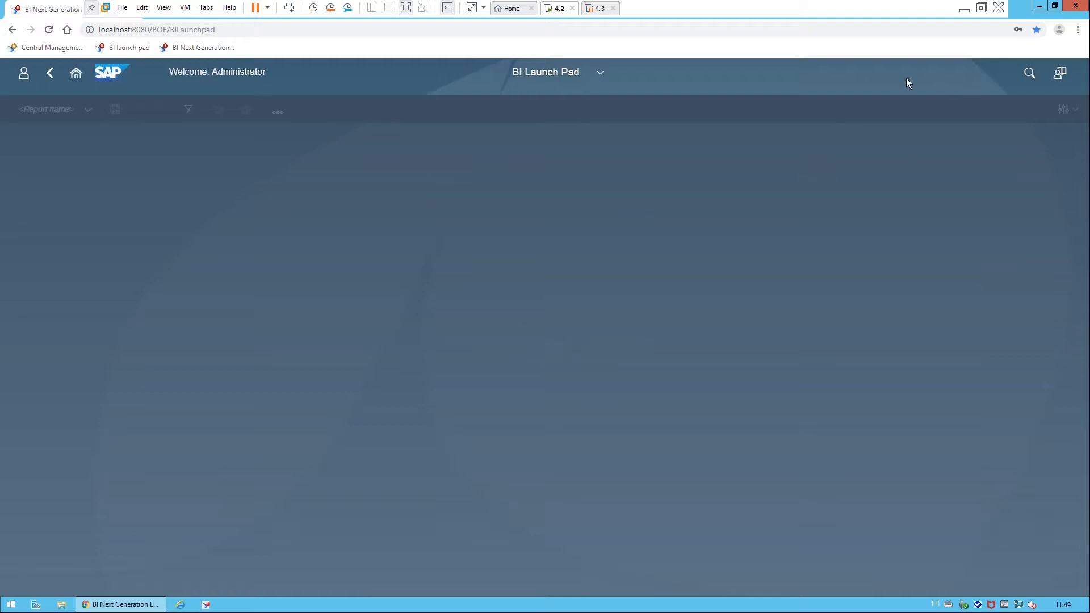
{"action": "left_click", "coordinate": [1077, 30]}
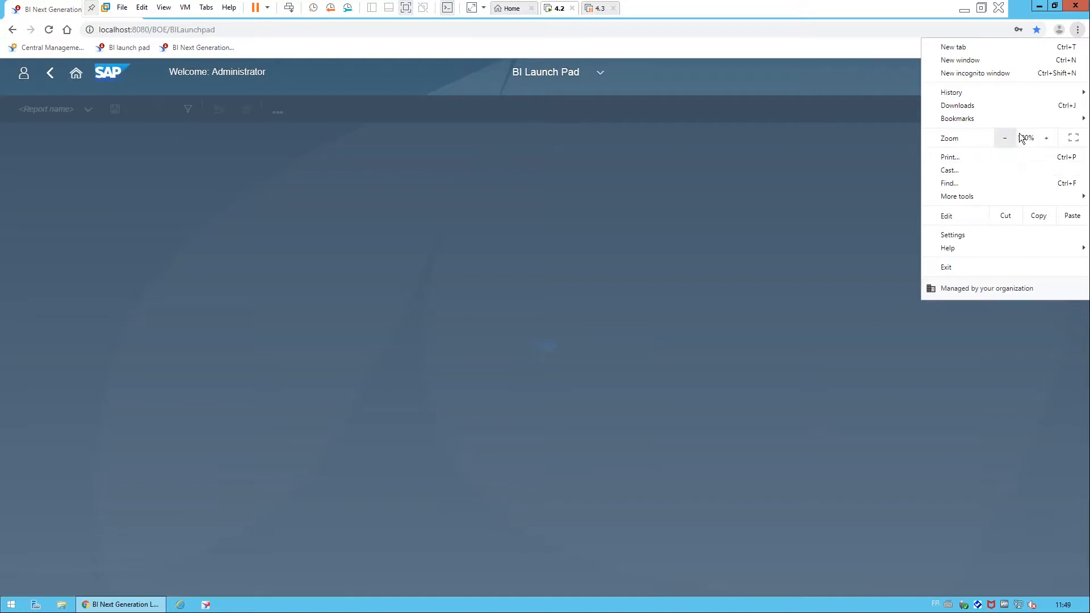
{"action": "left_click", "coordinate": [1072, 138]}
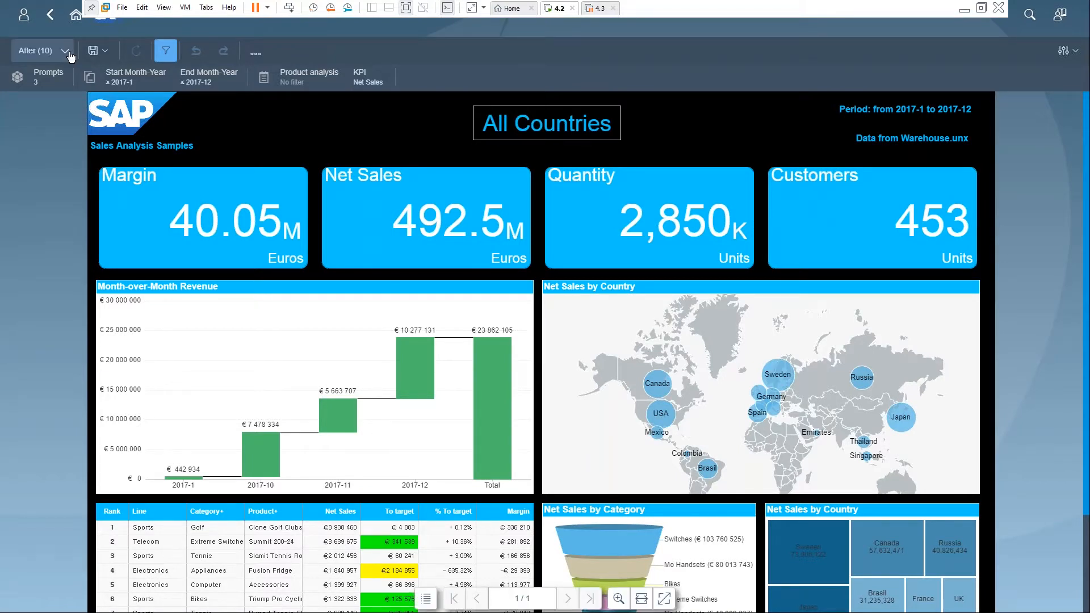
{"action": "left_click", "coordinate": [664, 600]}
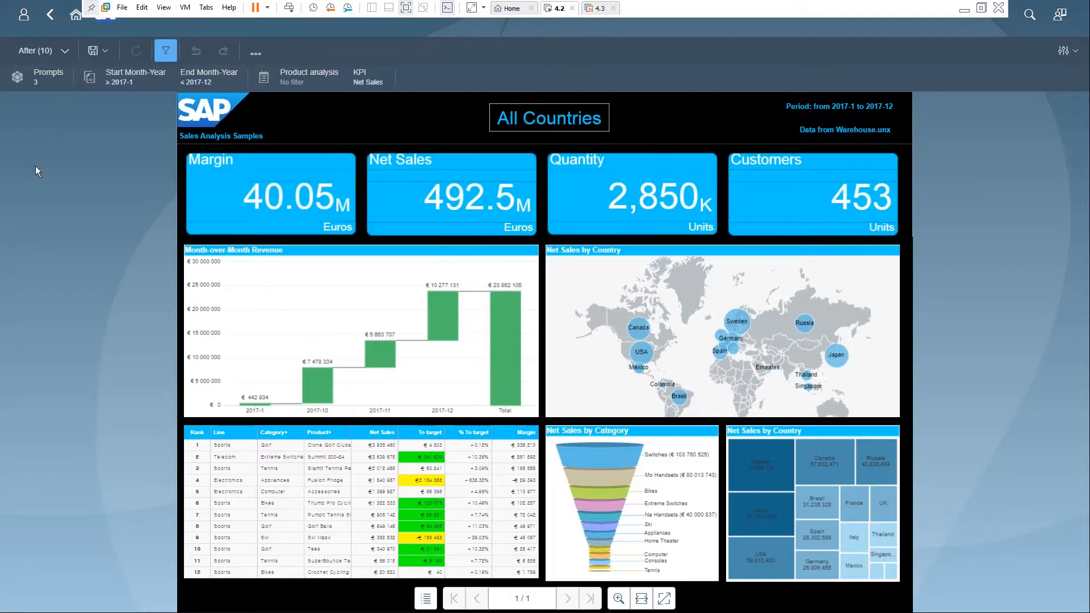
Step: Add the Line filter to the Product analysis group and set the KPI filter to Margin
{"action": "left_click", "coordinate": [296, 82]}
{"action": "left_click", "coordinate": [442, 81]}
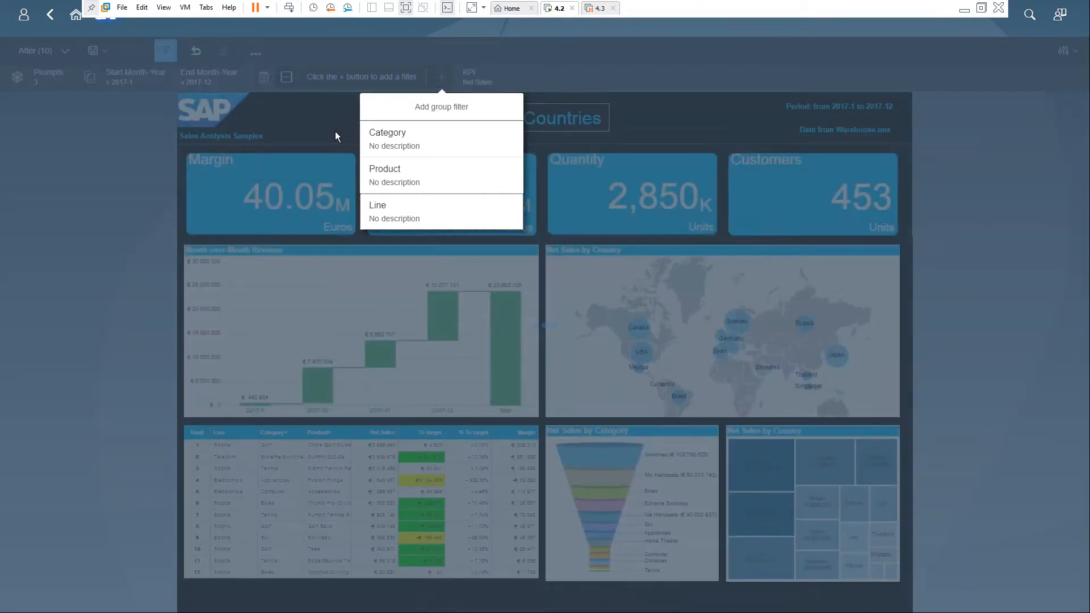
{"action": "left_click", "coordinate": [335, 131]}
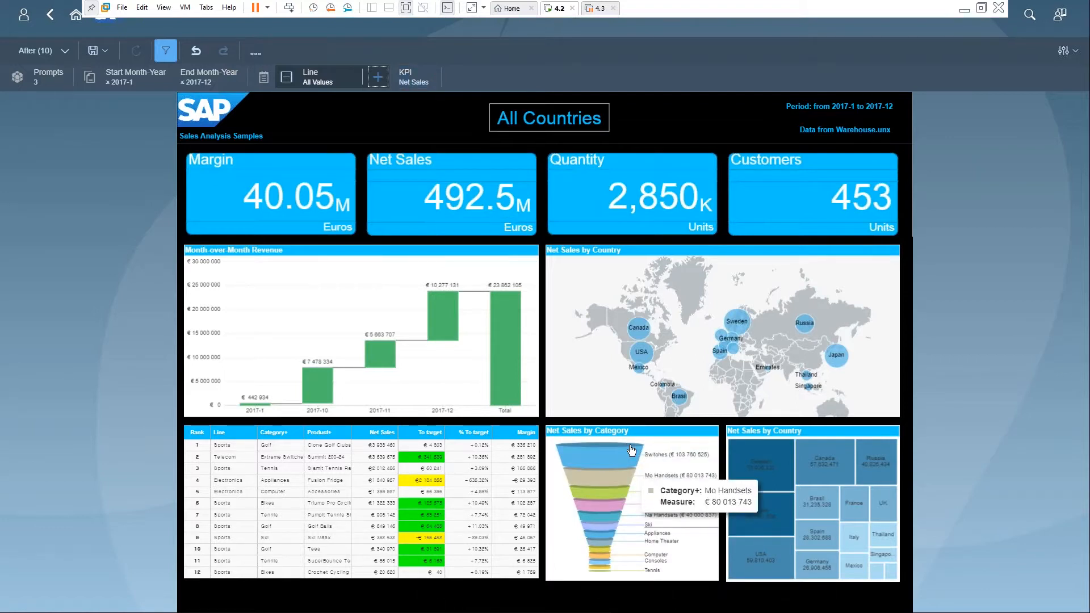
{"action": "left_click", "coordinate": [411, 88]}
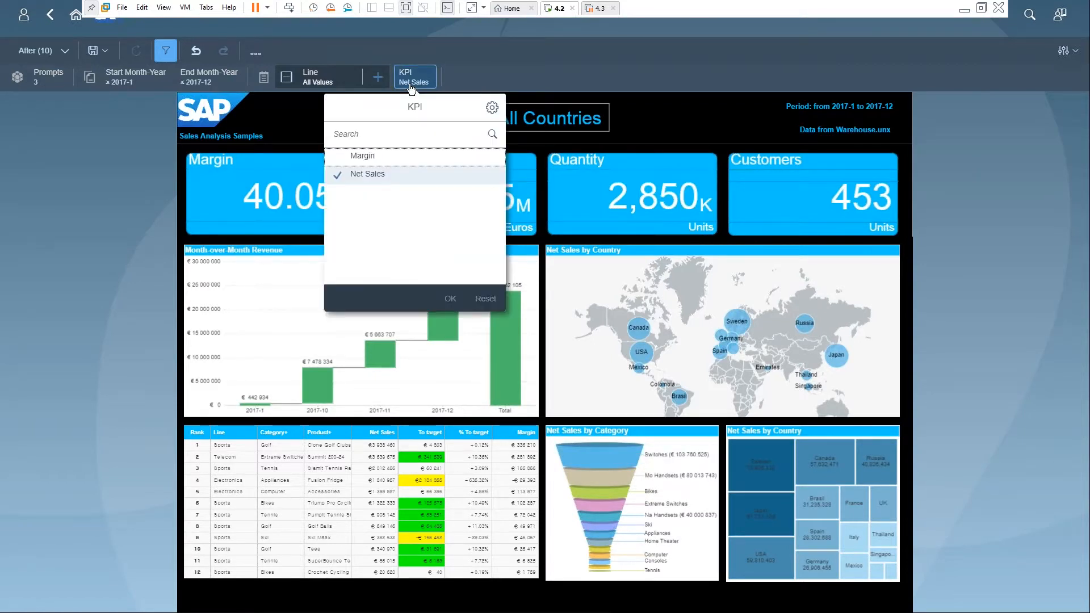
{"action": "left_click", "coordinate": [368, 161]}
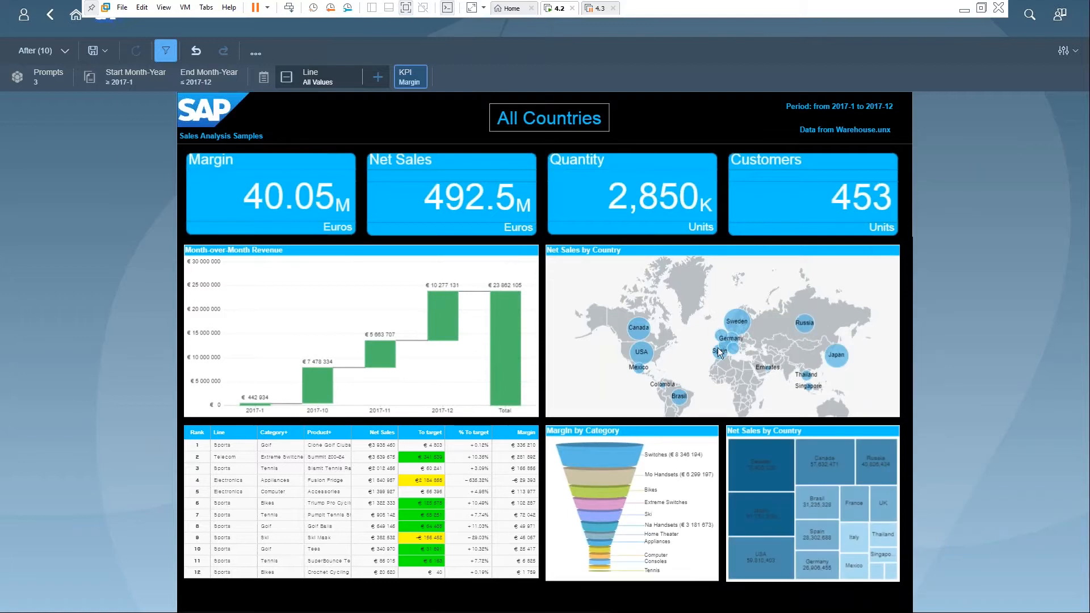
Step: Filter the dashboard on Canada from the Net Sales by Country geomap
{"action": "left_click", "coordinate": [736, 323]}
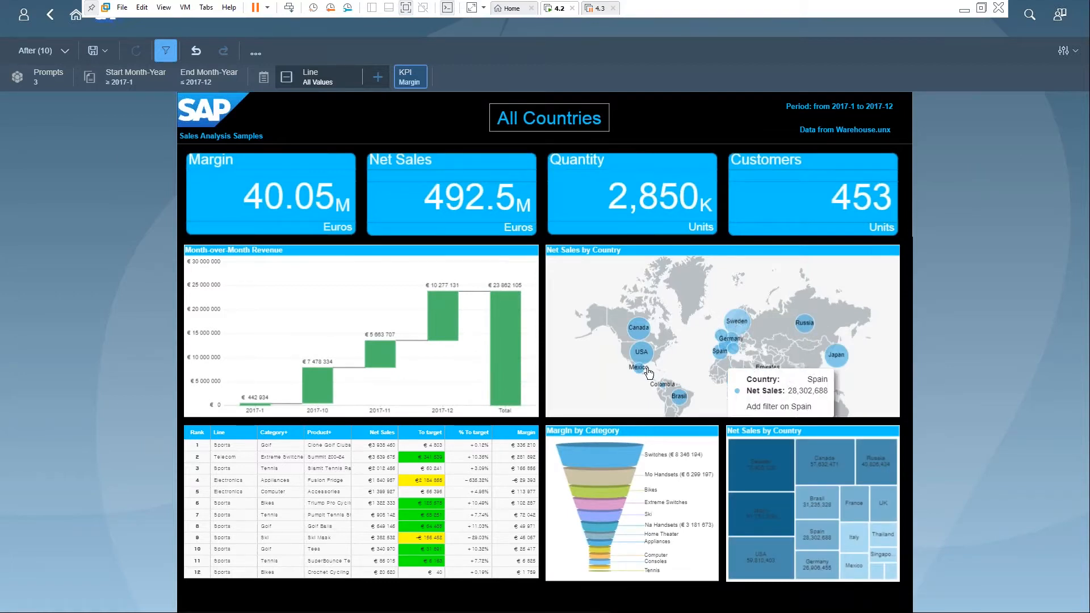
{"action": "left_click", "coordinate": [638, 330]}
{"action": "left_click", "coordinate": [638, 331]}
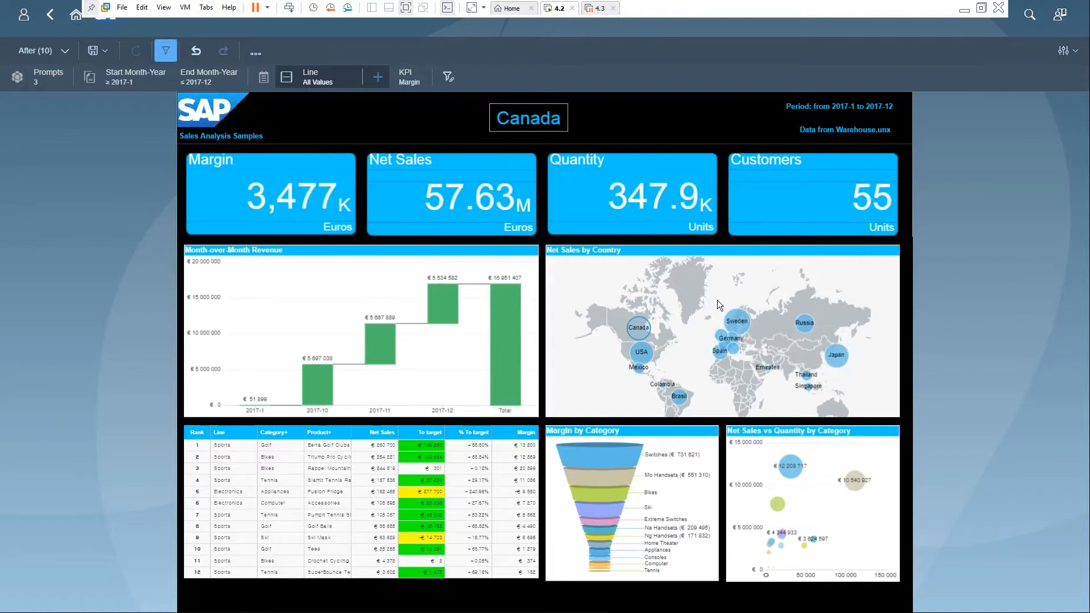
{"action": "mouse_move", "coordinate": [639, 335]}
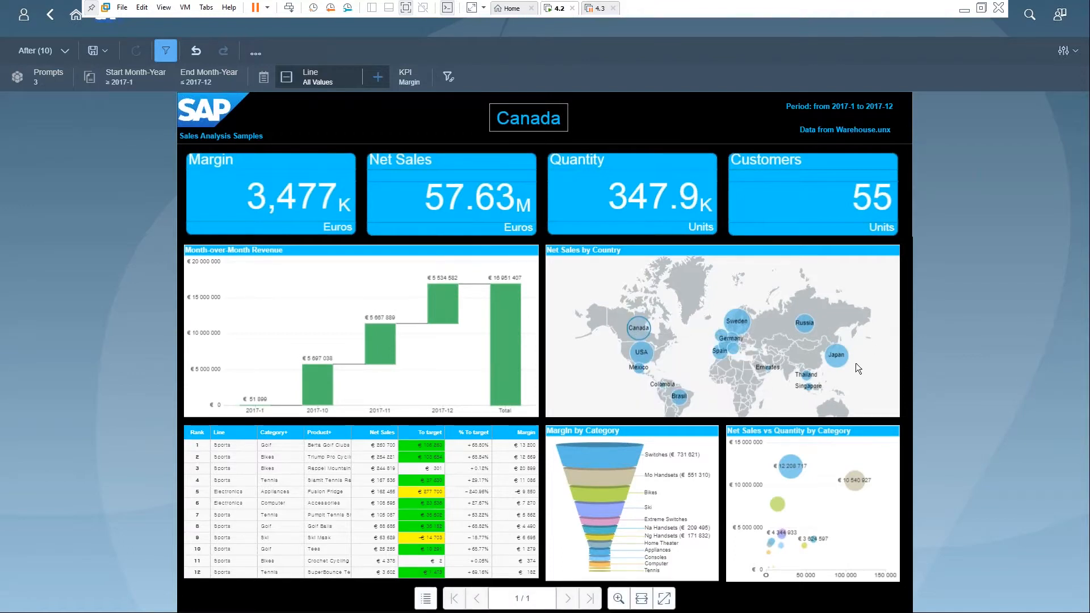
{"action": "mouse_move", "coordinate": [742, 327]}
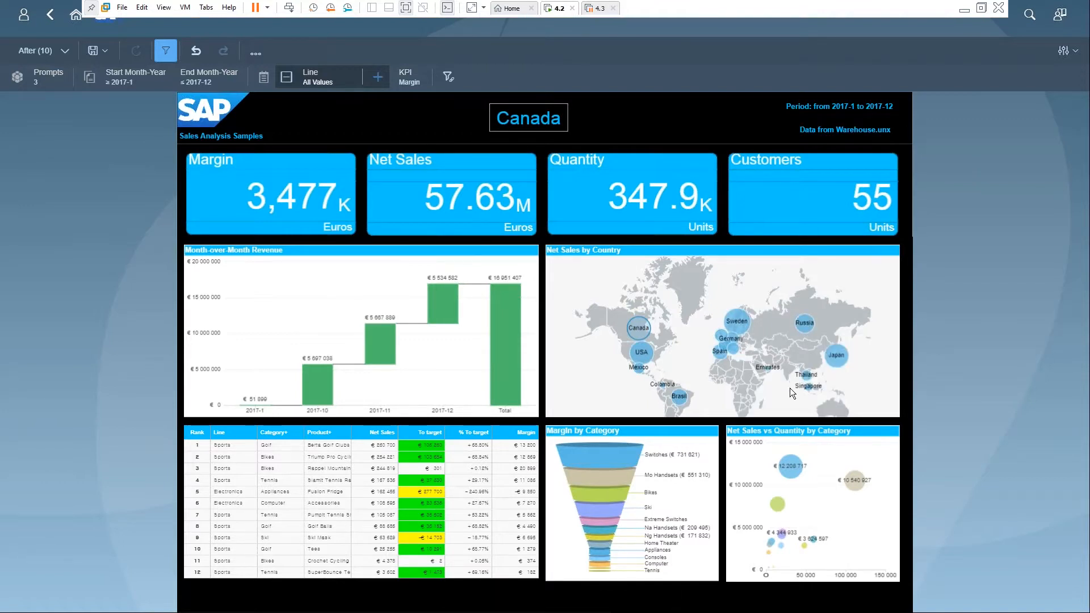
{"action": "mouse_move", "coordinate": [791, 473]}
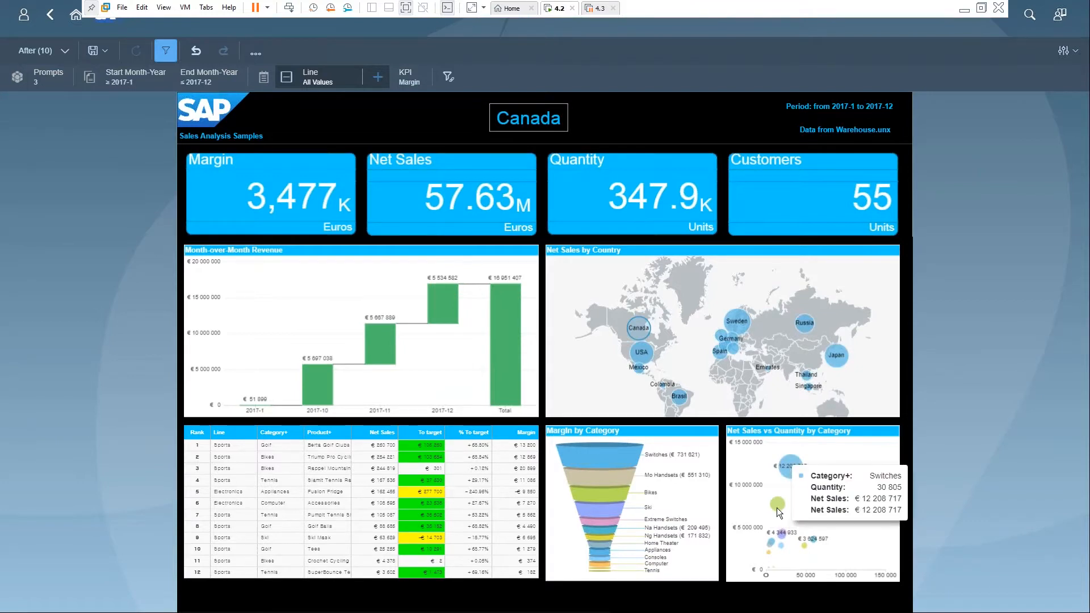
{"action": "mouse_move", "coordinate": [620, 484]}
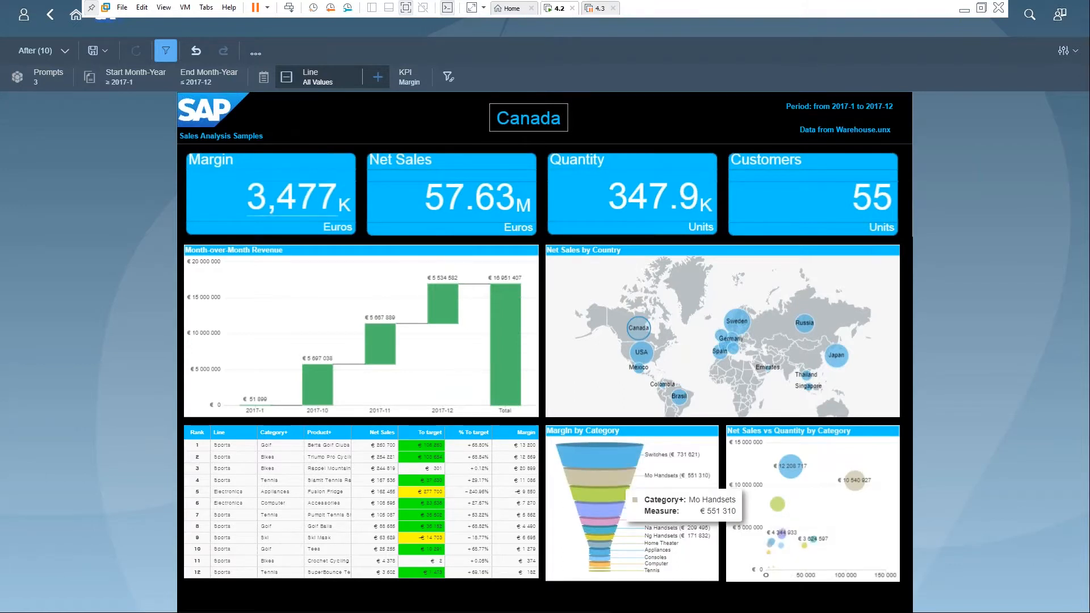
Step: Restrict the Line filter to Electronics by deselecting Sports and Telecom, and apply it to the dashboard
{"action": "left_click", "coordinate": [312, 83]}
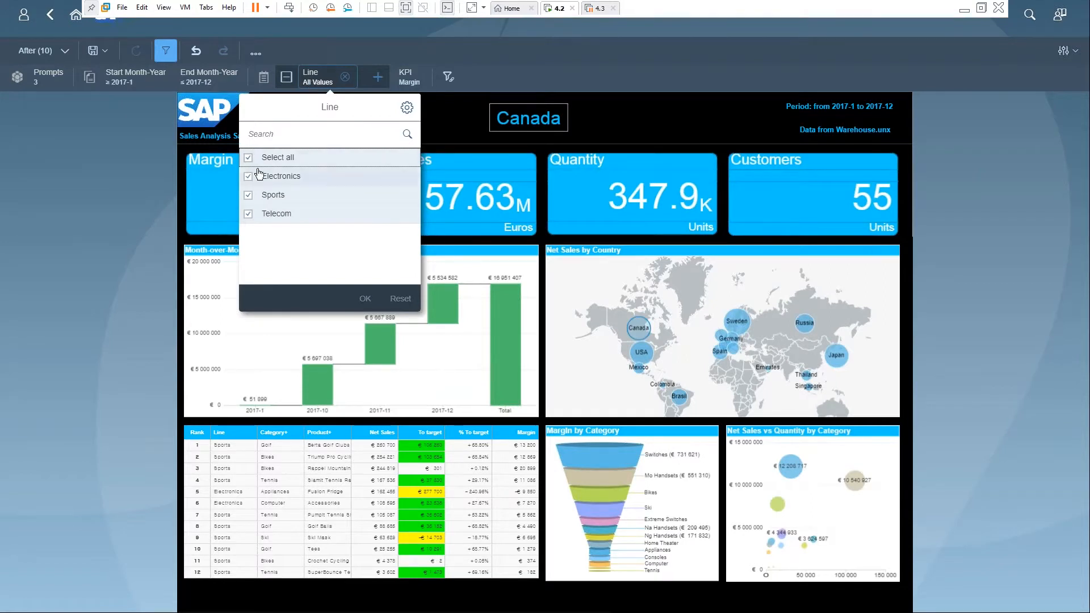
{"action": "left_click", "coordinate": [250, 194]}
{"action": "left_click", "coordinate": [248, 211]}
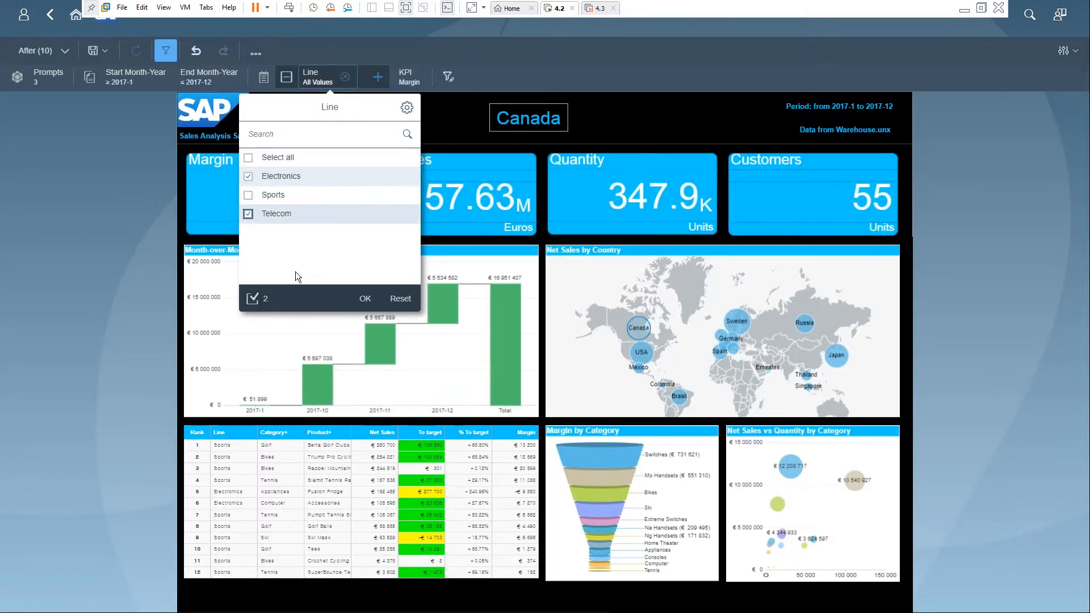
{"action": "left_click", "coordinate": [364, 298]}
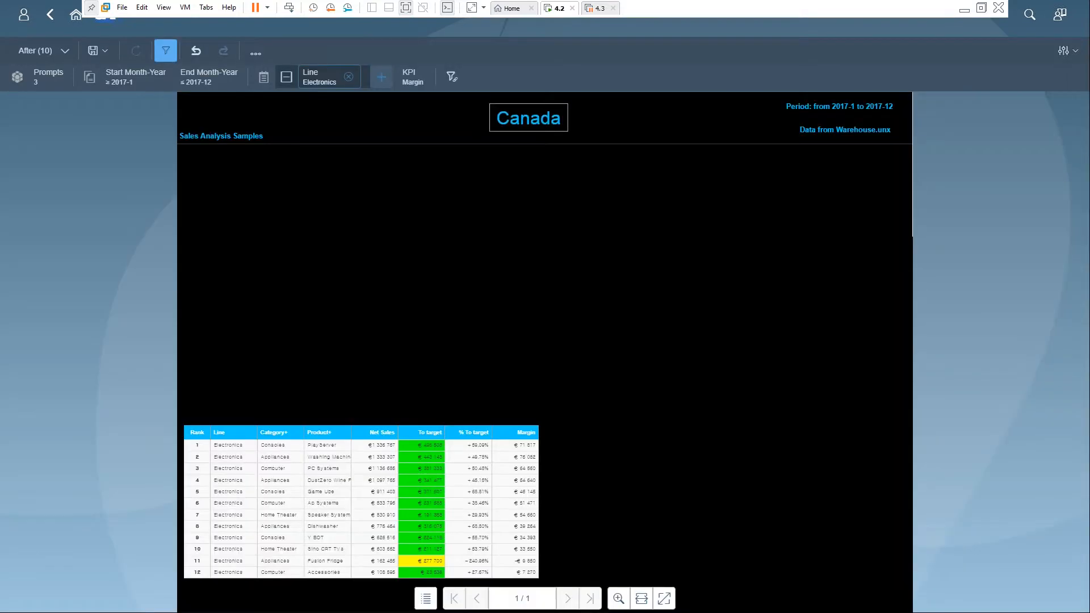
{"action": "left_click", "coordinate": [381, 78]}
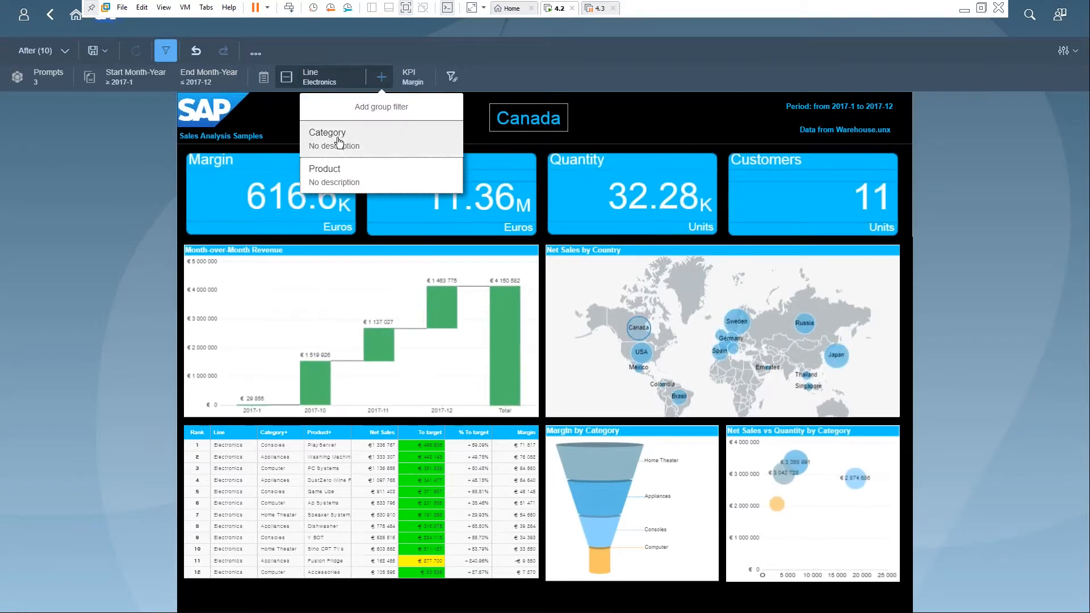
{"action": "left_click", "coordinate": [100, 169]}
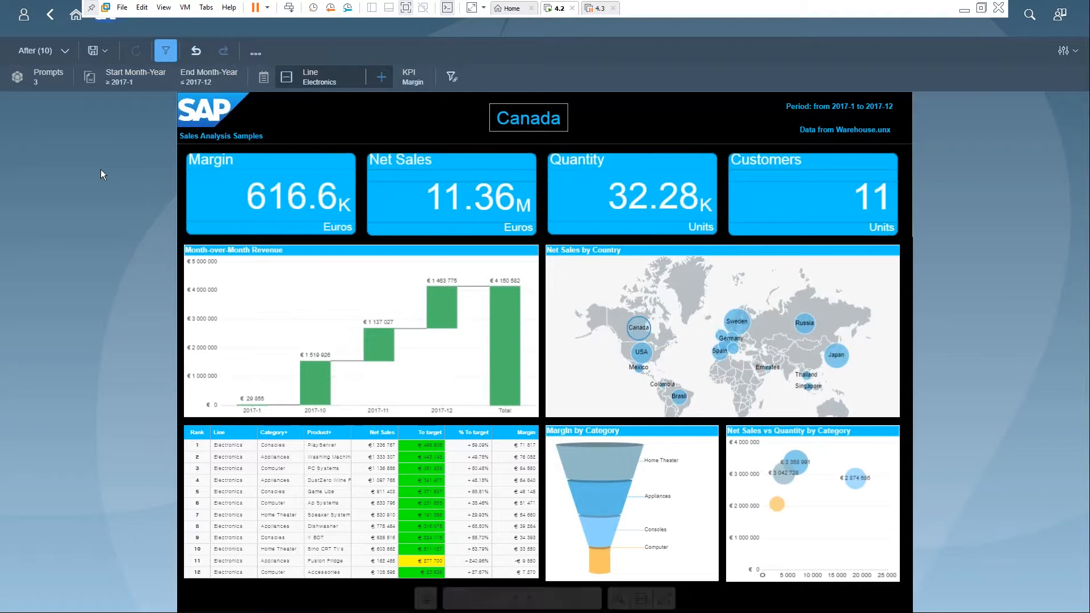